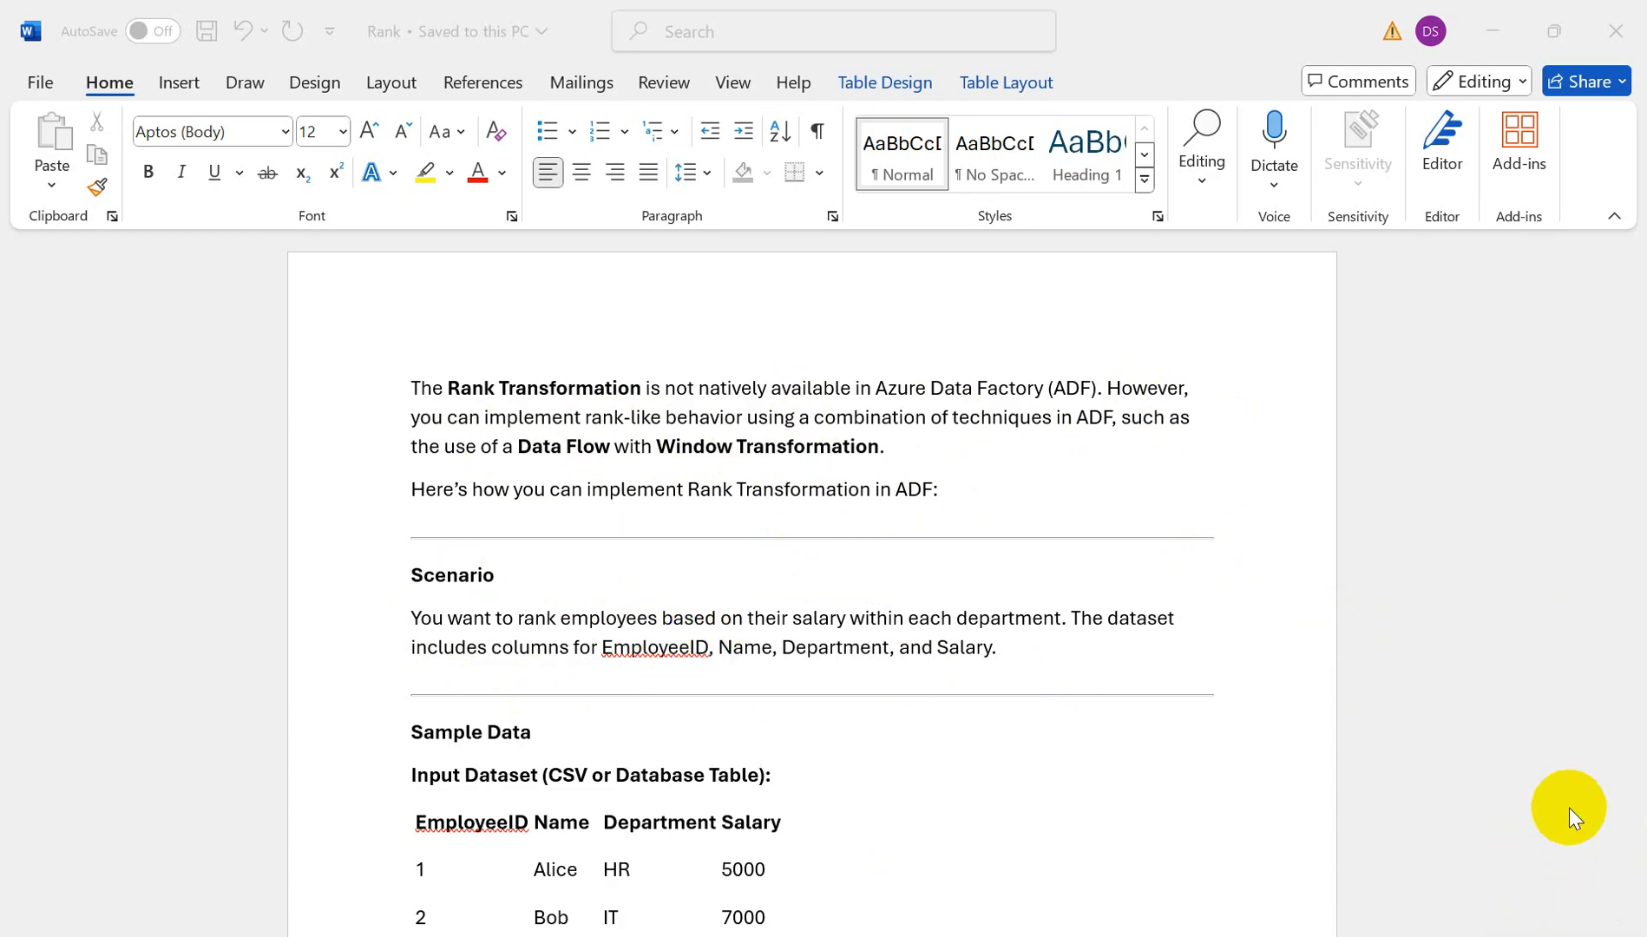
- Read the Rank document's scenario about ranking employees by salary within each department, and examine the sample input dataset
{"action": "left_click", "coordinate": [1568, 808]}
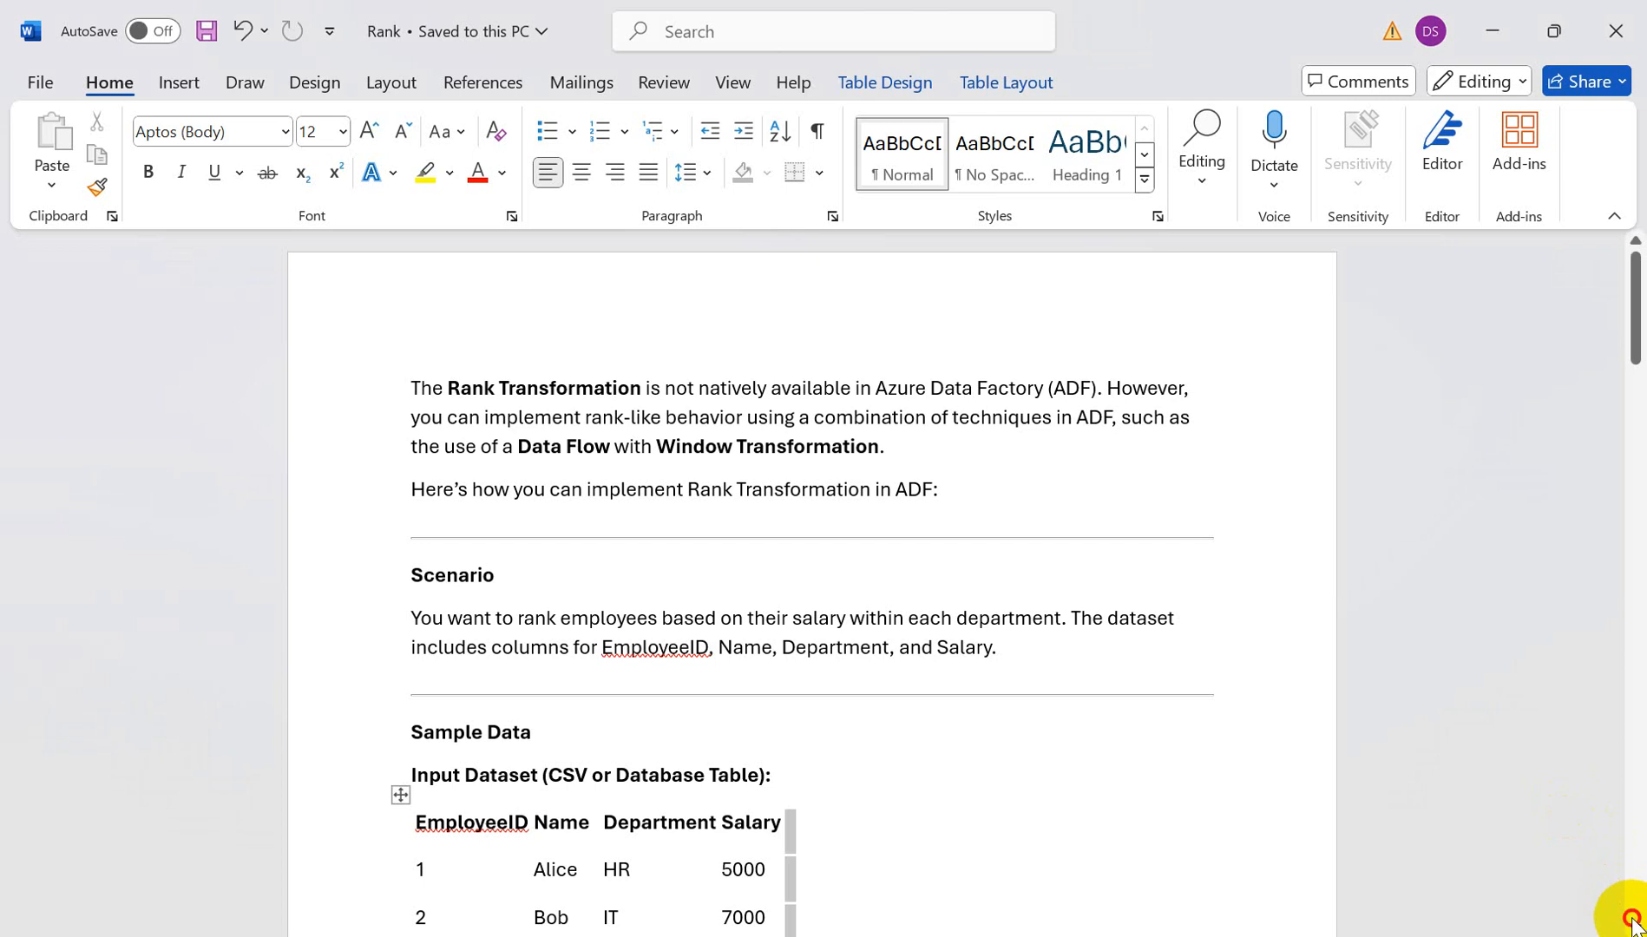
{"action": "scroll", "coordinate": [1631, 919], "scroll_direction": "down", "scroll_amount": 3}
{"action": "scroll", "coordinate": [1634, 925], "scroll_direction": "down", "scroll_amount": 5}
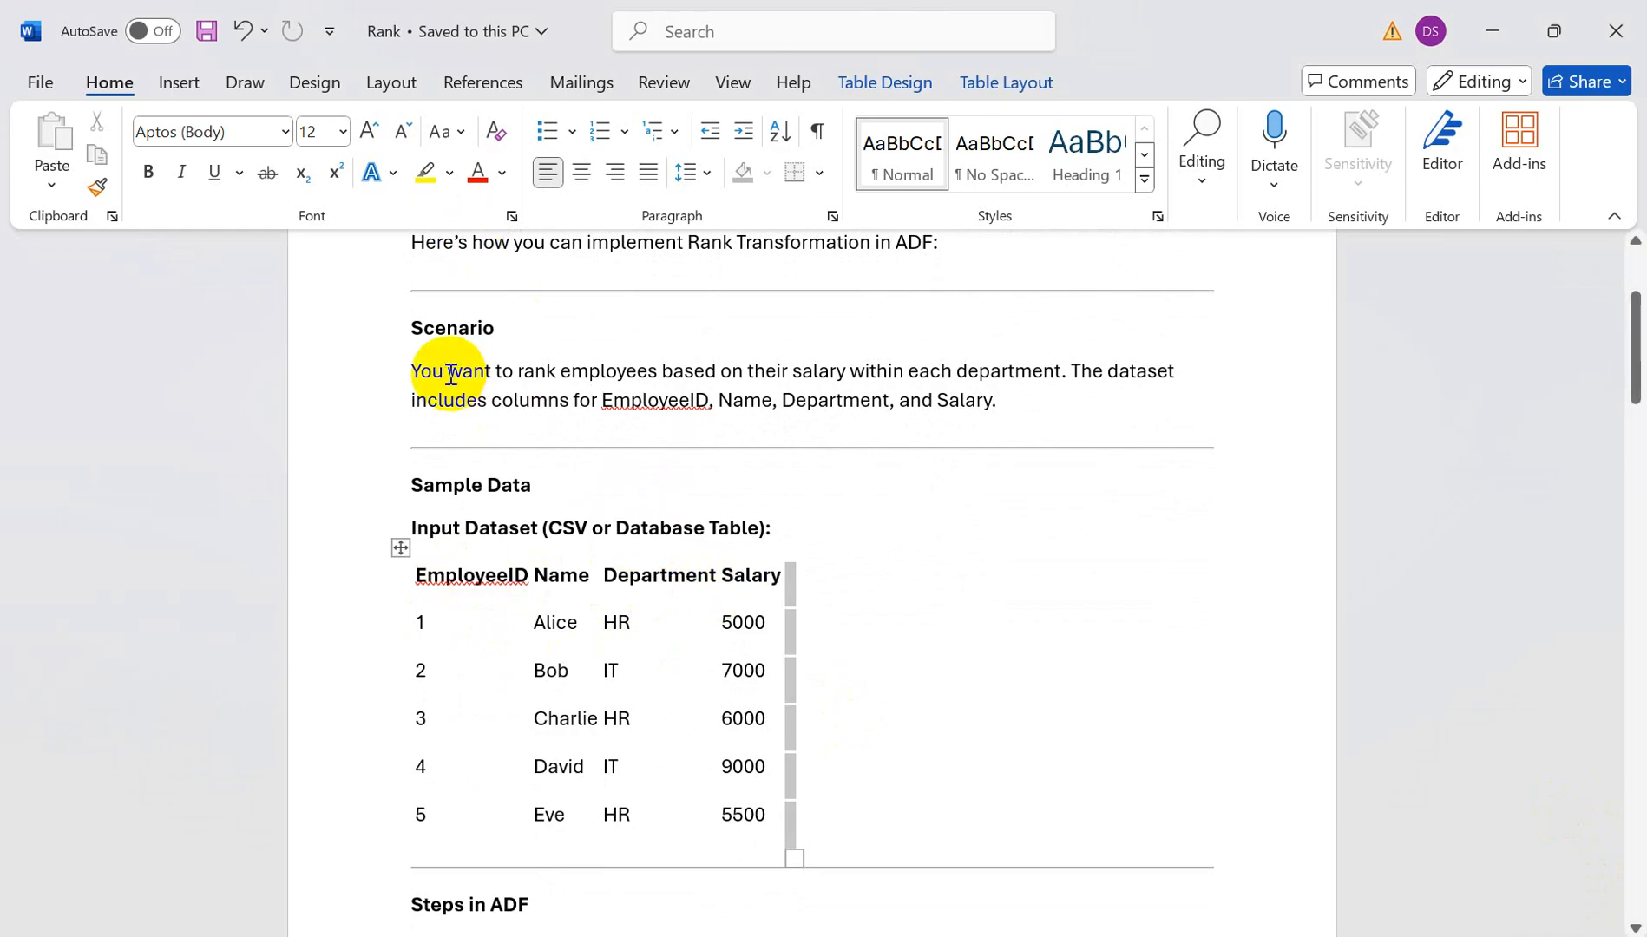
{"action": "left_click_drag", "start_coordinate": [450, 374], "coordinate": [624, 374]}
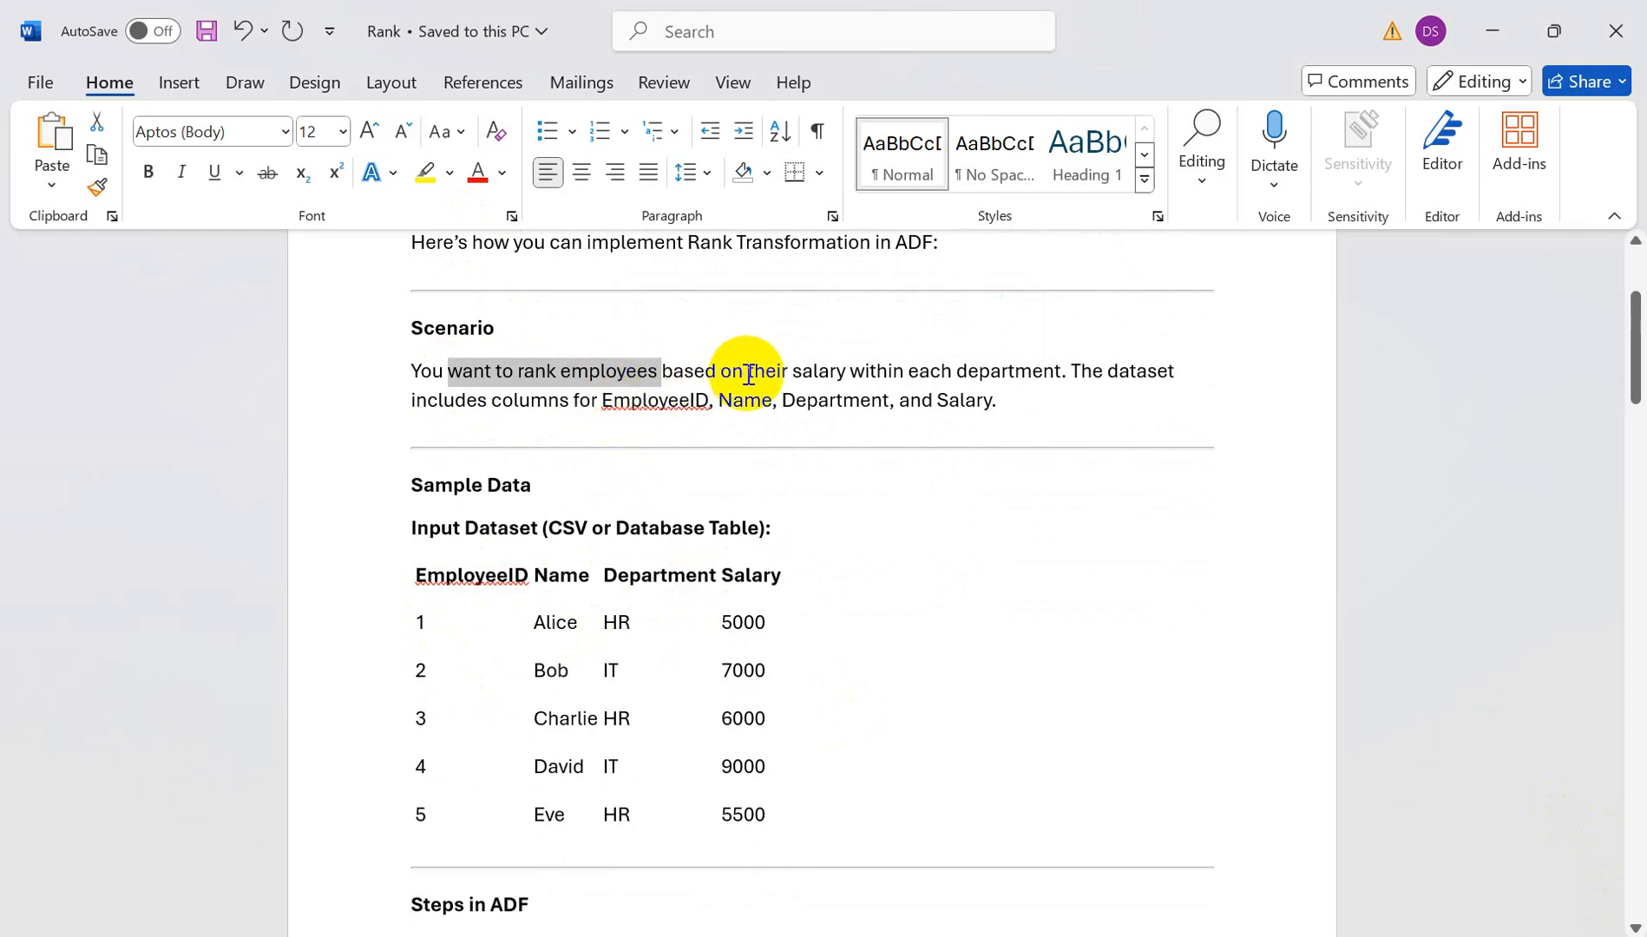
{"action": "left_click_drag", "start_coordinate": [749, 373], "coordinate": [832, 373]}
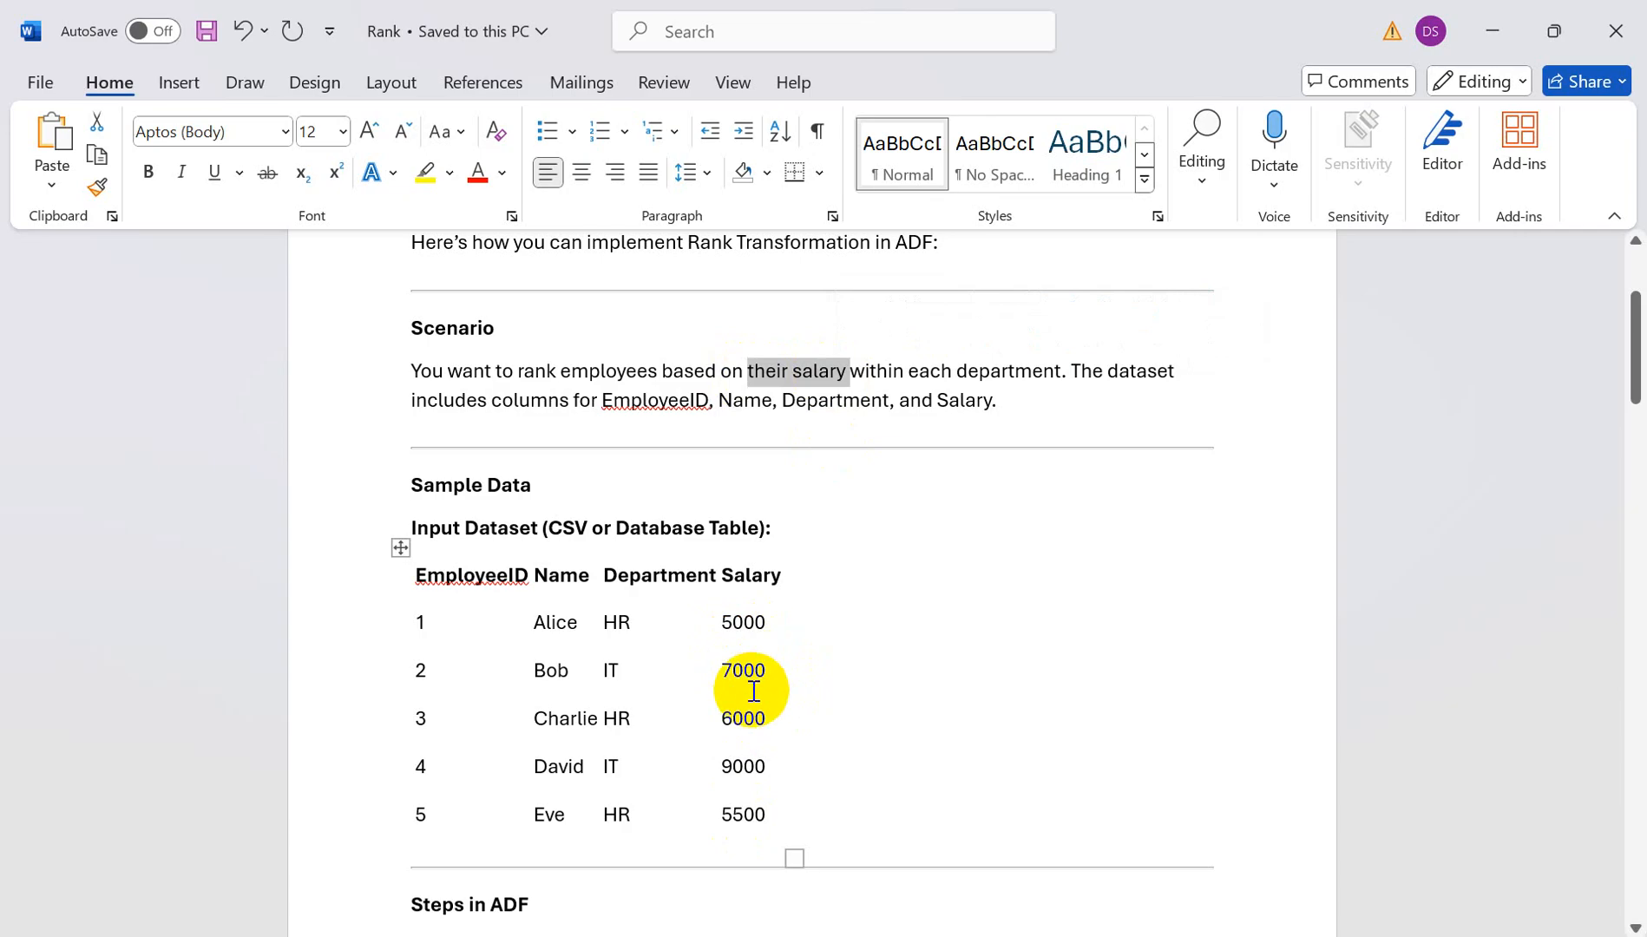
{"action": "left_click_drag", "start_coordinate": [910, 371], "coordinate": [1016, 372]}
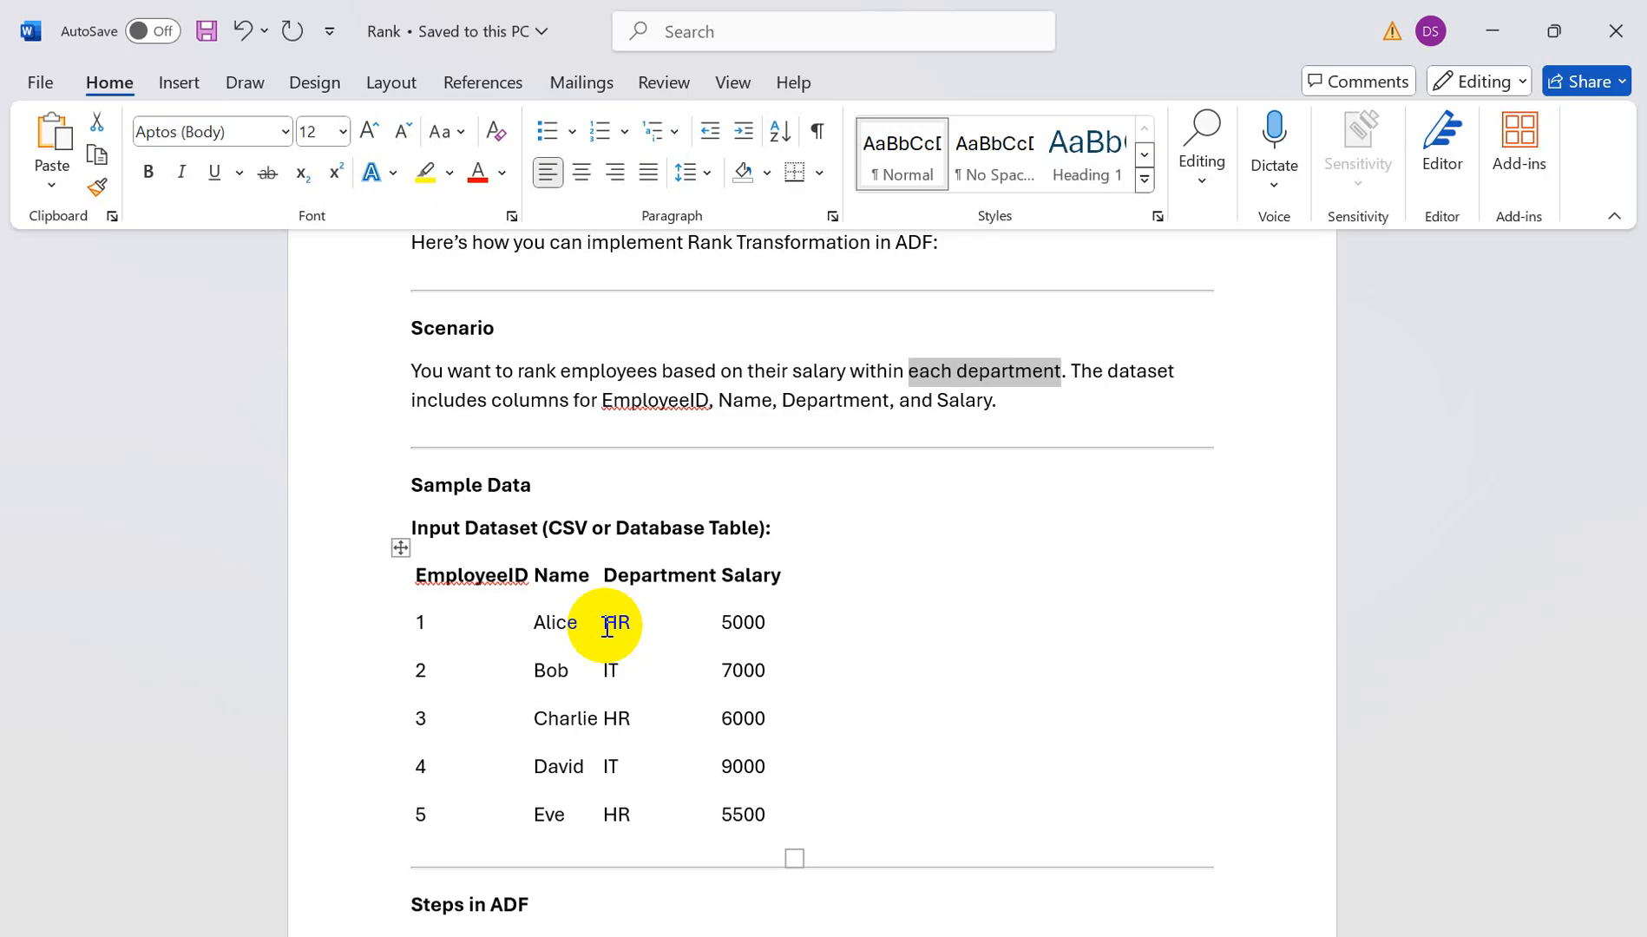
{"action": "left_click", "coordinate": [1074, 374]}
{"action": "left_click_drag", "start_coordinate": [1073, 375], "coordinate": [1122, 399]}
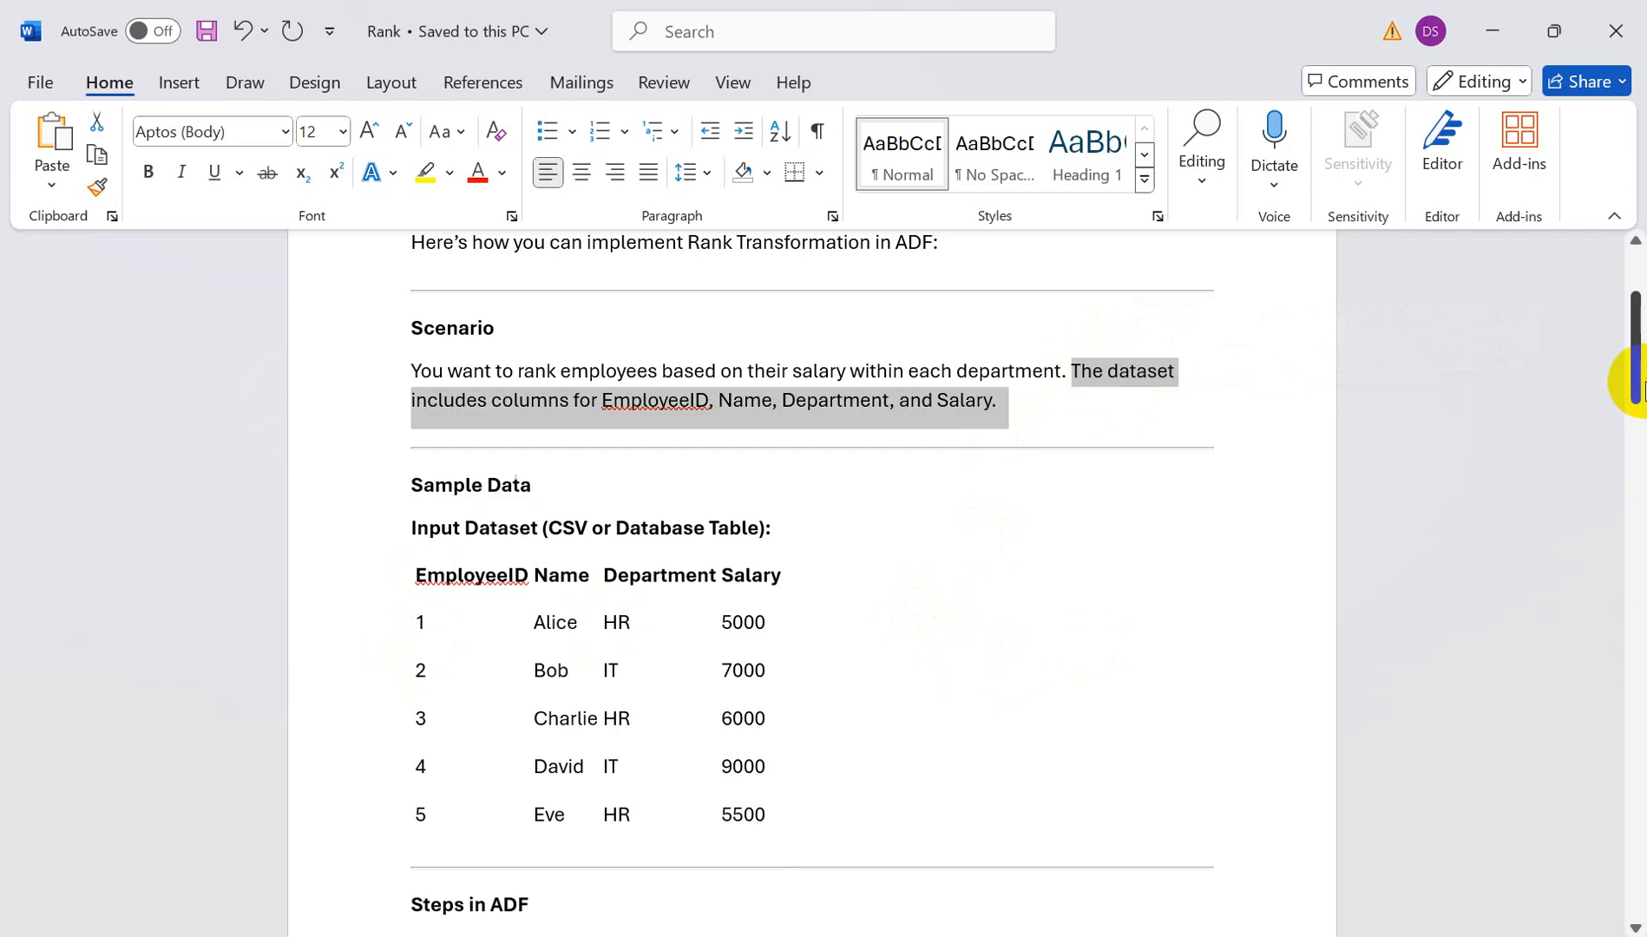
- Examine the Steps in ADF section, including the Window Transformation's Partition By, Order By and Window Function settings
{"action": "left_click_drag", "start_coordinate": [1636, 382], "coordinate": [1638, 563]}
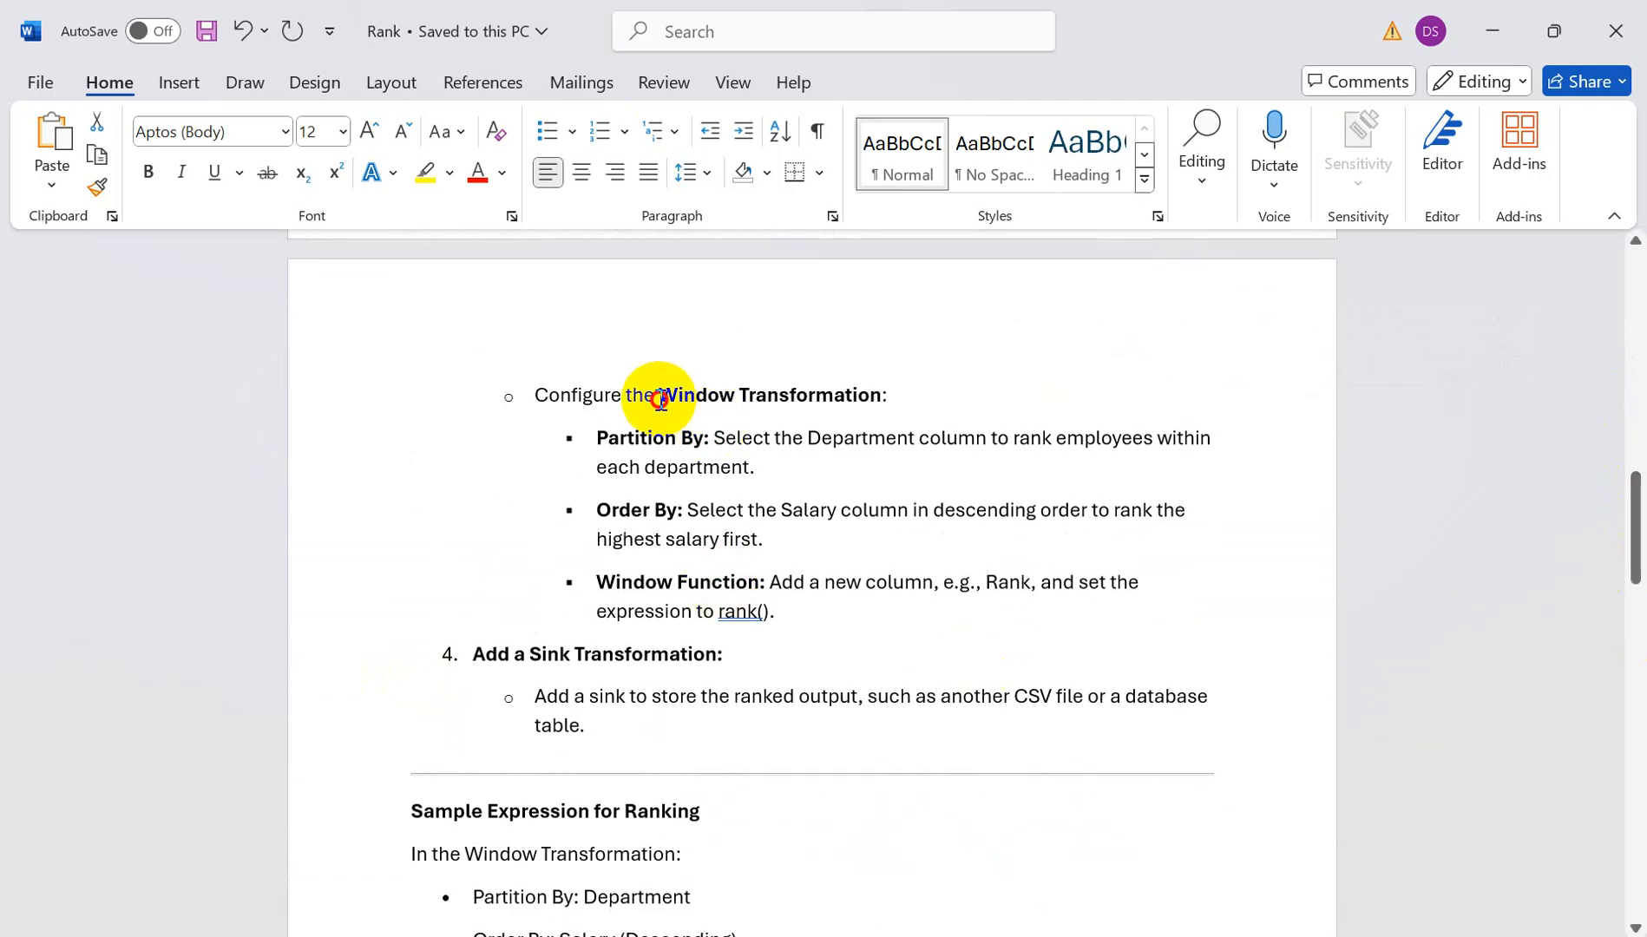
{"action": "left_click_drag", "start_coordinate": [659, 399], "coordinate": [1011, 393]}
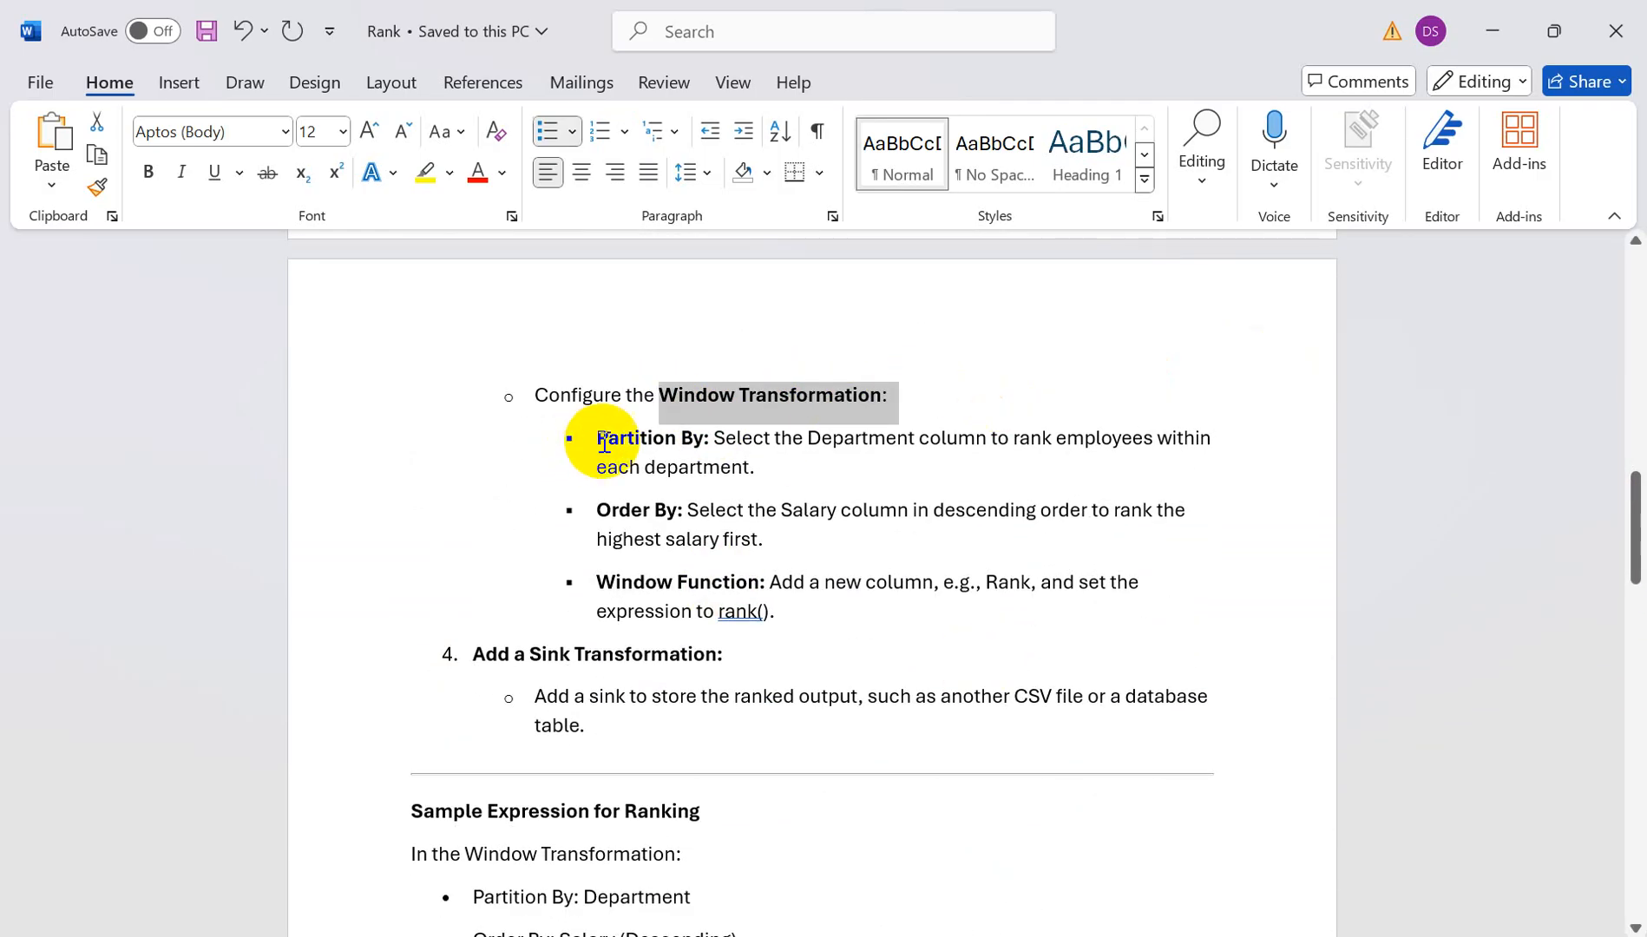
{"action": "left_click_drag", "start_coordinate": [605, 442], "coordinate": [707, 439]}
{"action": "left_click_drag", "start_coordinate": [599, 512], "coordinate": [728, 512]}
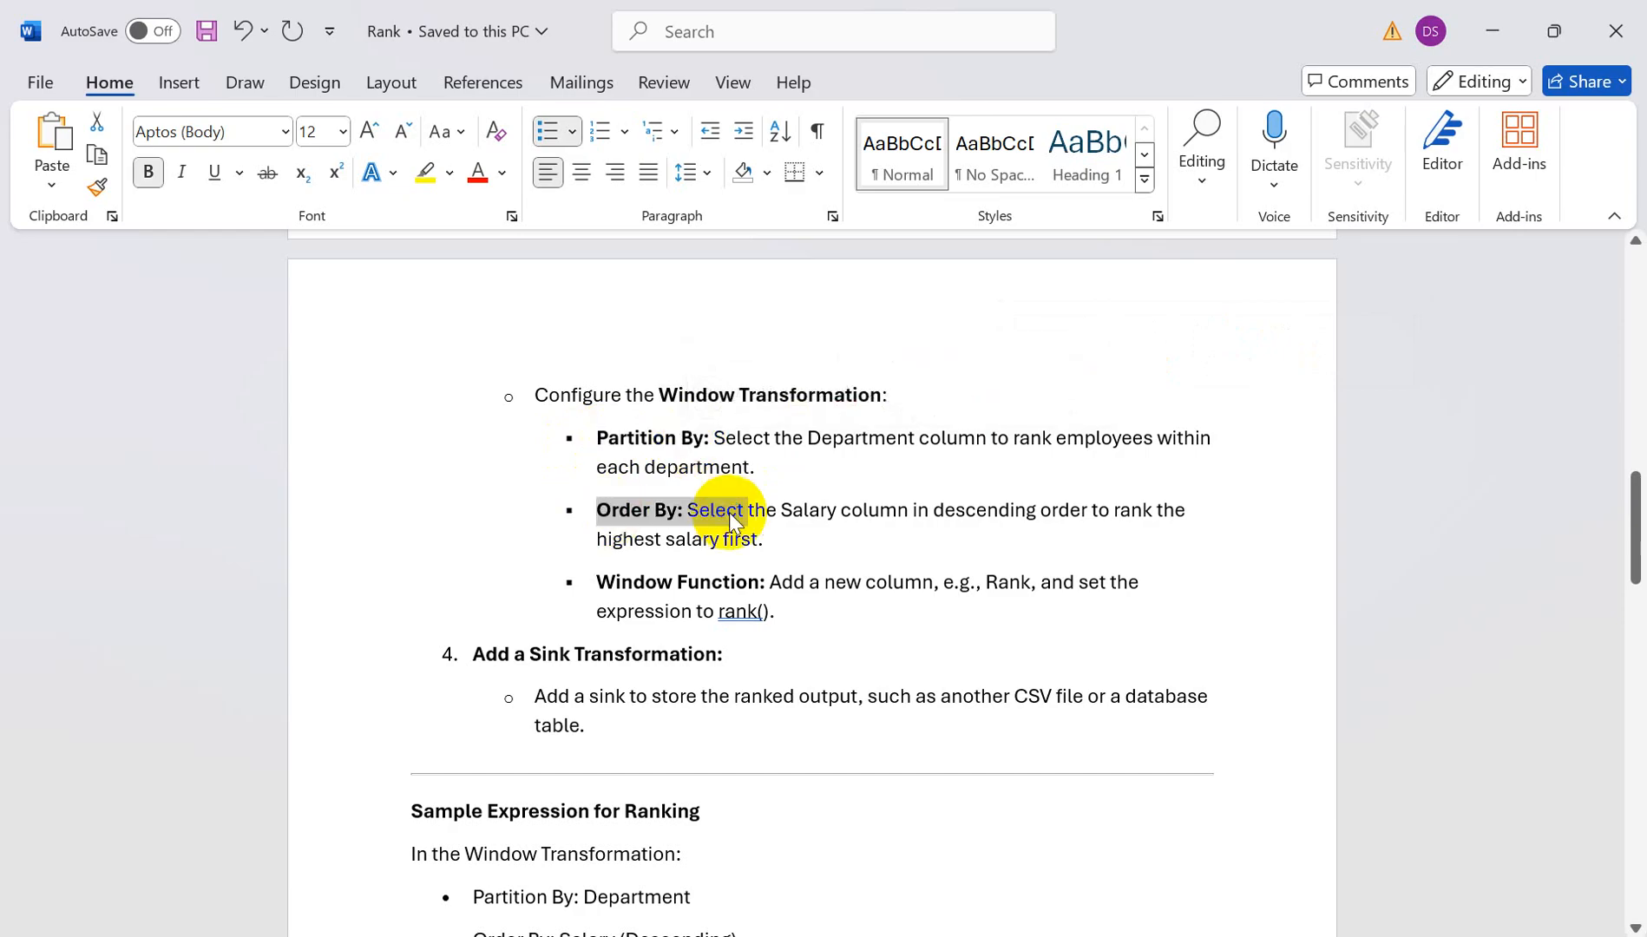
{"action": "left_click_drag", "start_coordinate": [599, 582], "coordinate": [752, 586]}
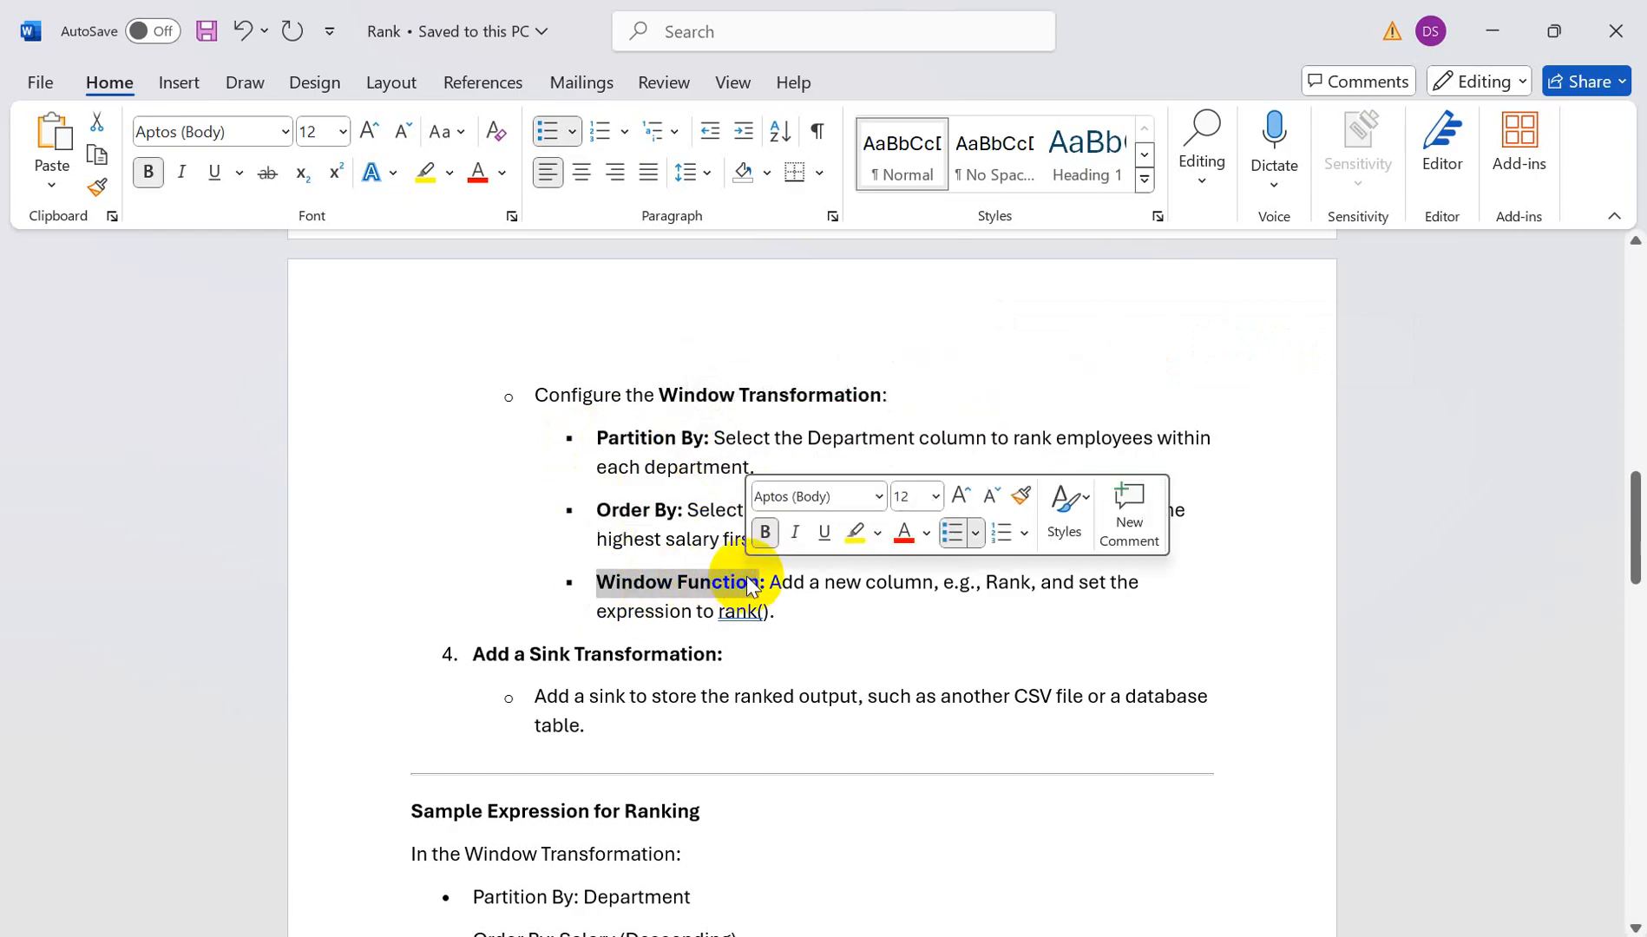
{"action": "left_click", "coordinate": [795, 600]}
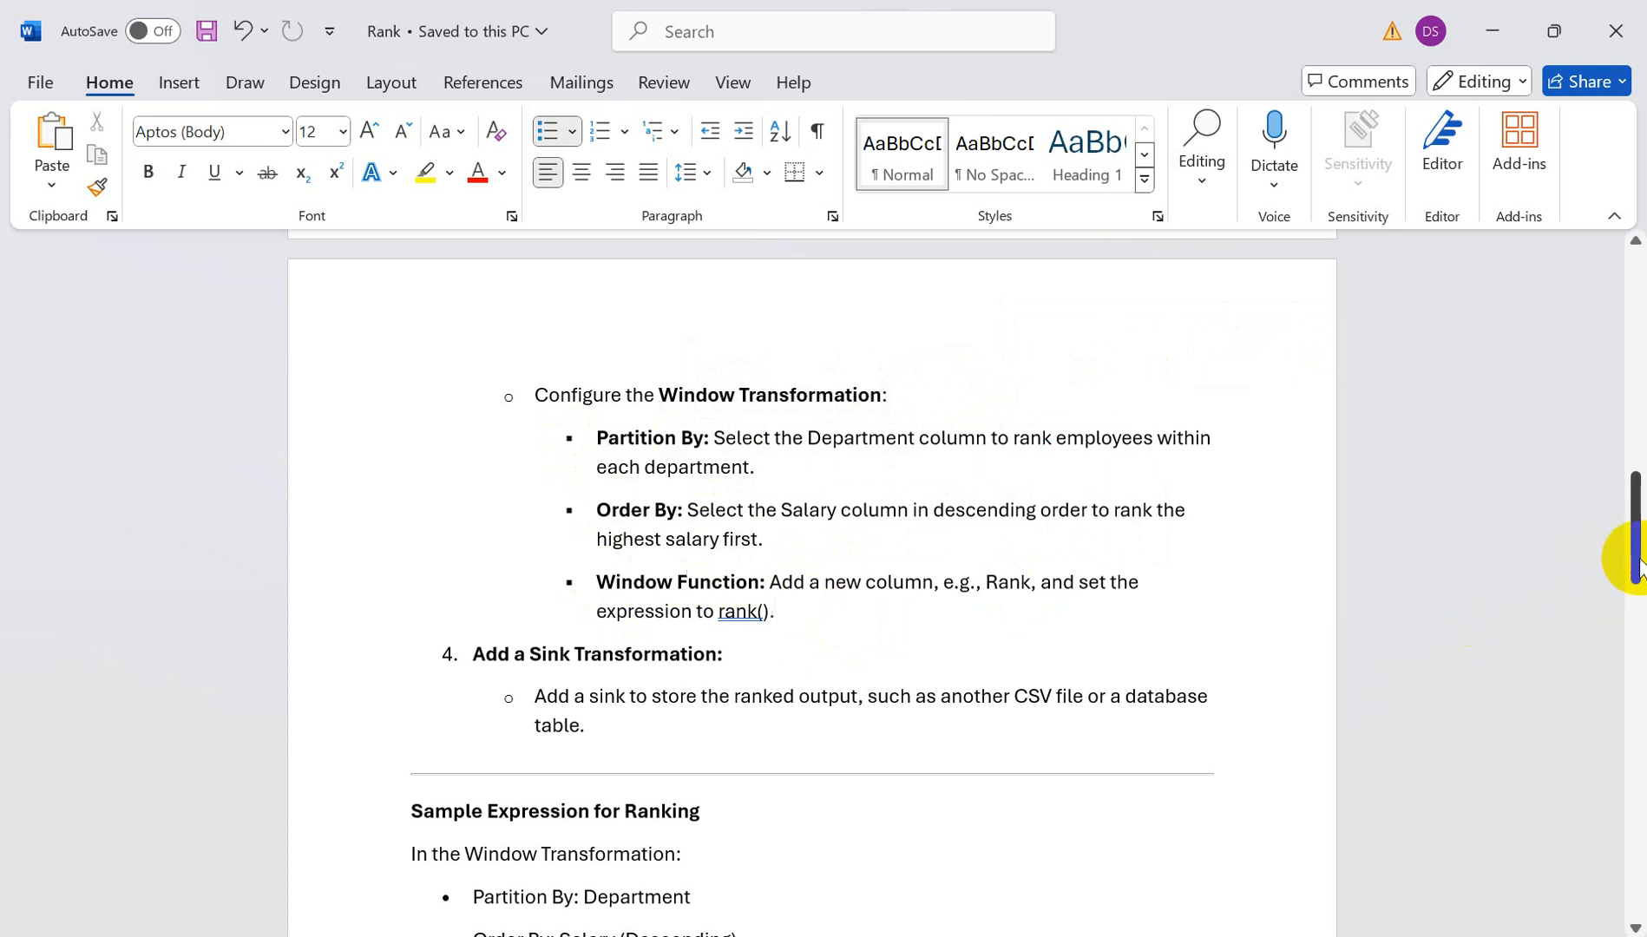
{"action": "left_click_drag", "start_coordinate": [1639, 560], "coordinate": [1639, 464]}
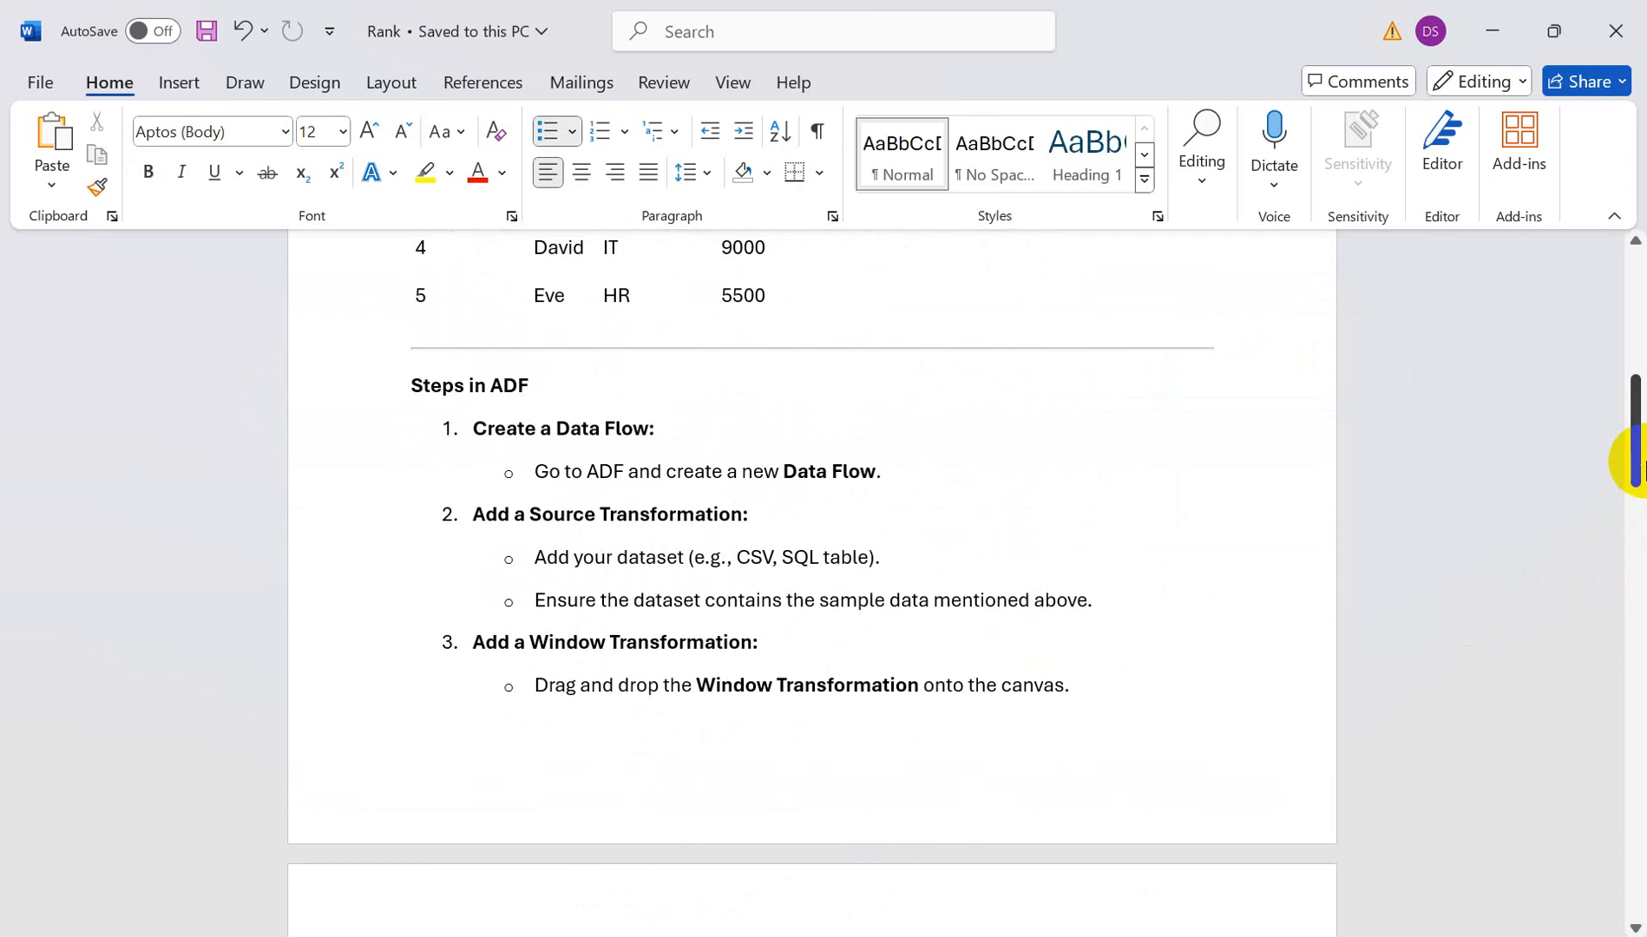
- Switch to Azure Data Factory in the browser and close the open df_window data flow and pl_window pipeline
{"action": "key", "text": "alt+Tab"}
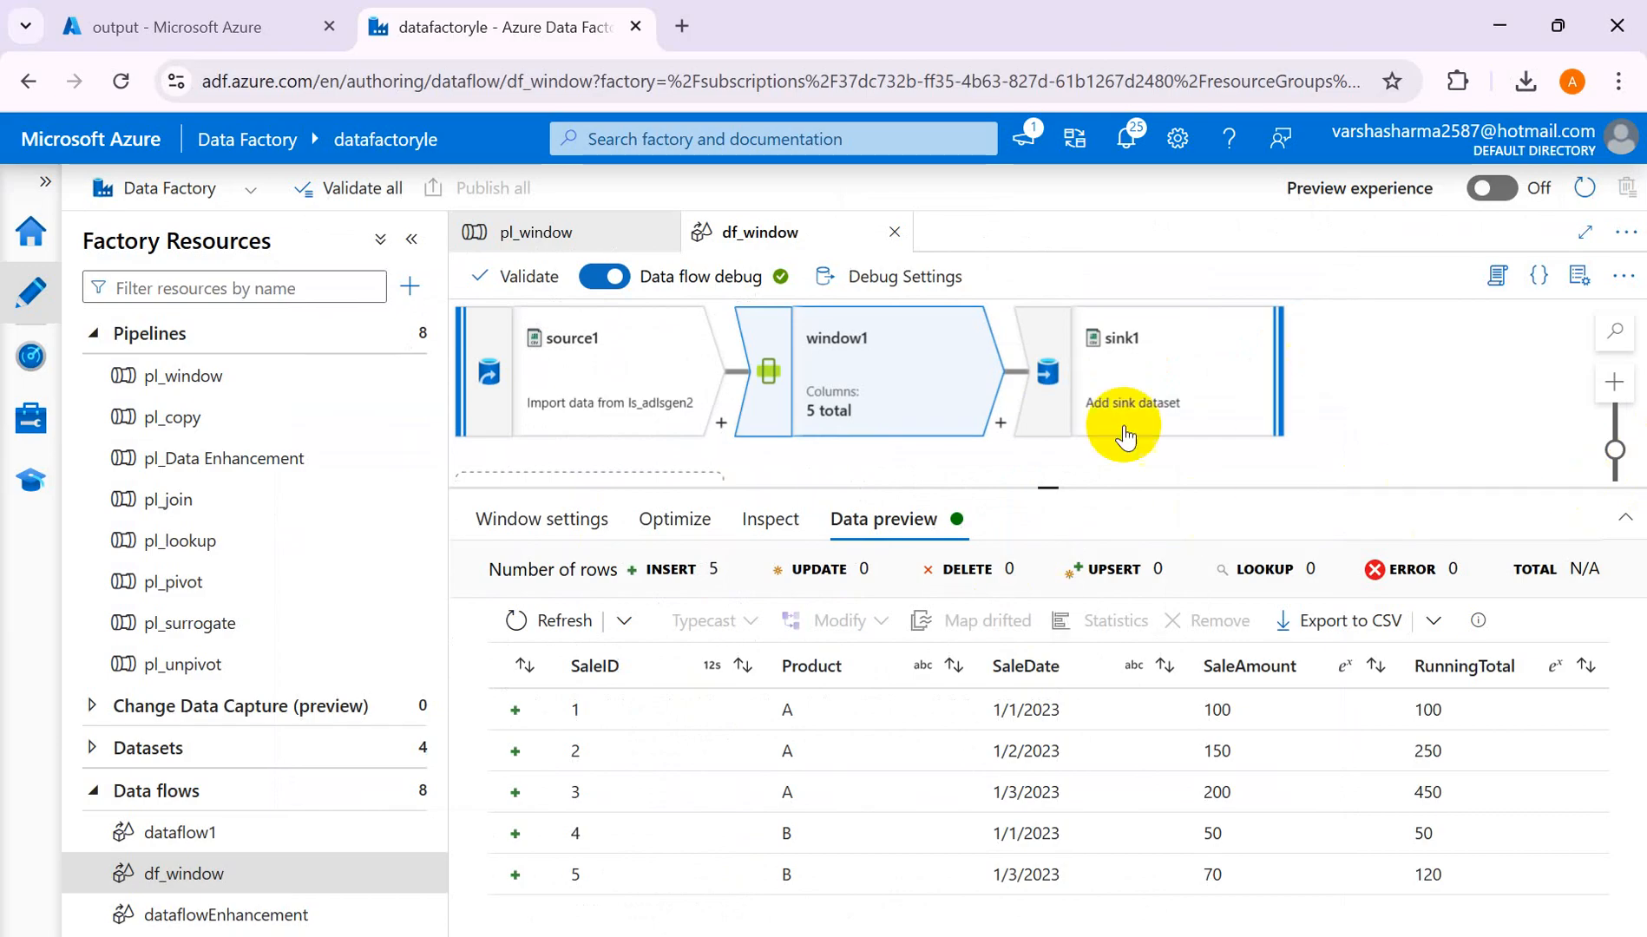
{"action": "left_click", "coordinate": [892, 233]}
{"action": "left_click", "coordinate": [661, 235]}
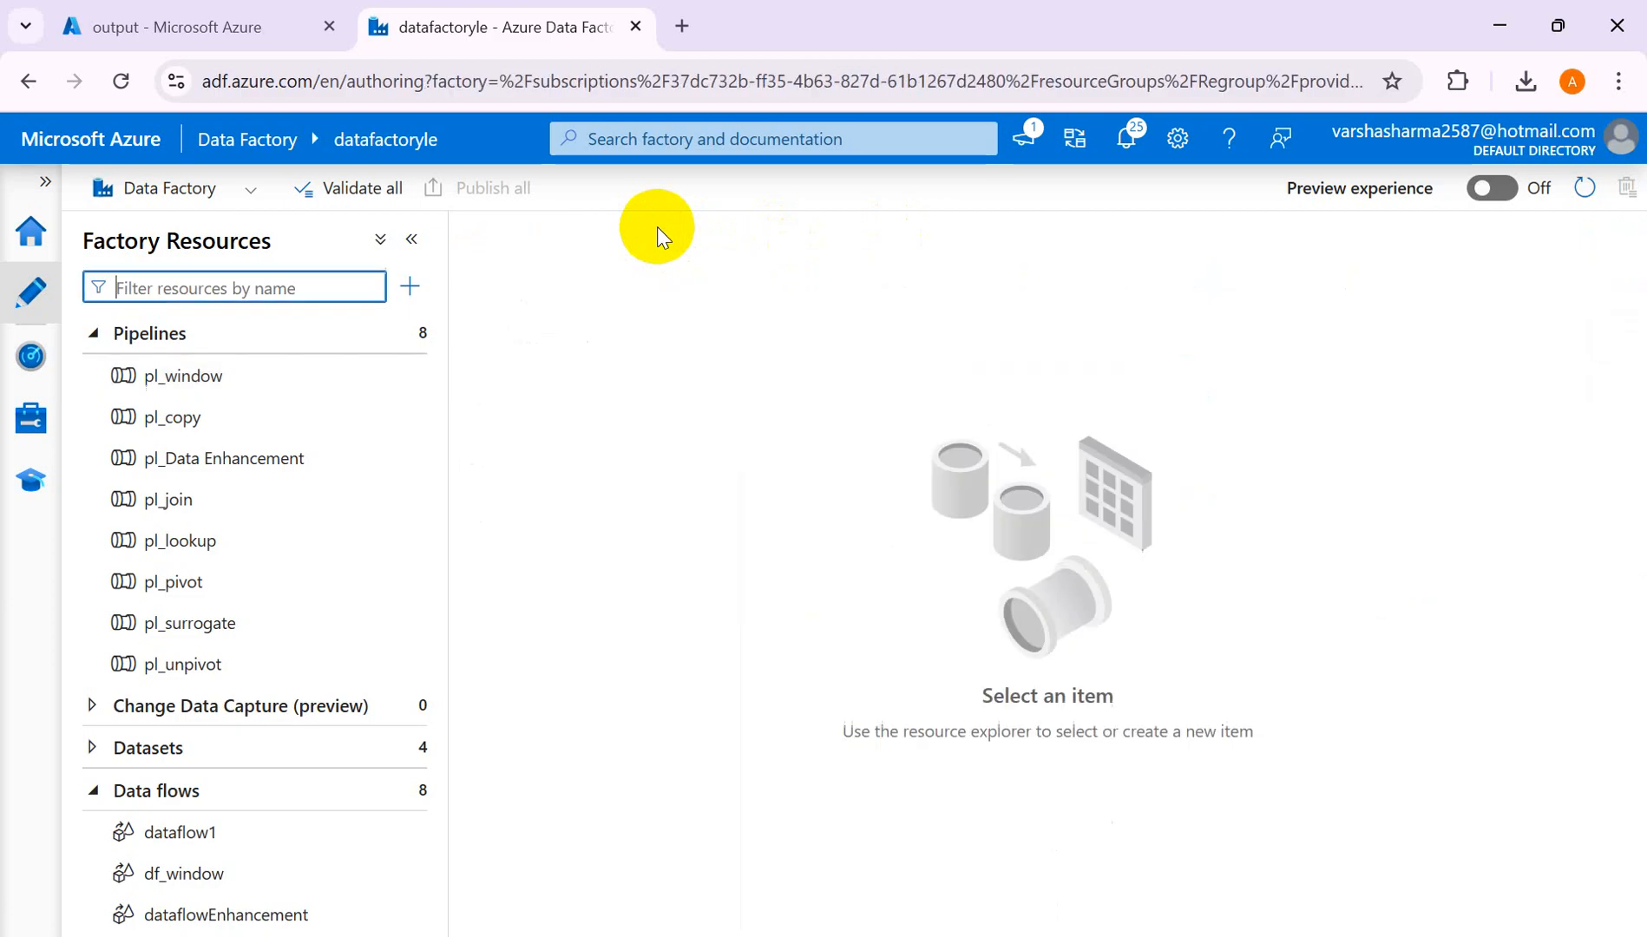
- Create a new pipeline, name it pl_rank and hide its properties
{"action": "left_click", "coordinate": [405, 337]}
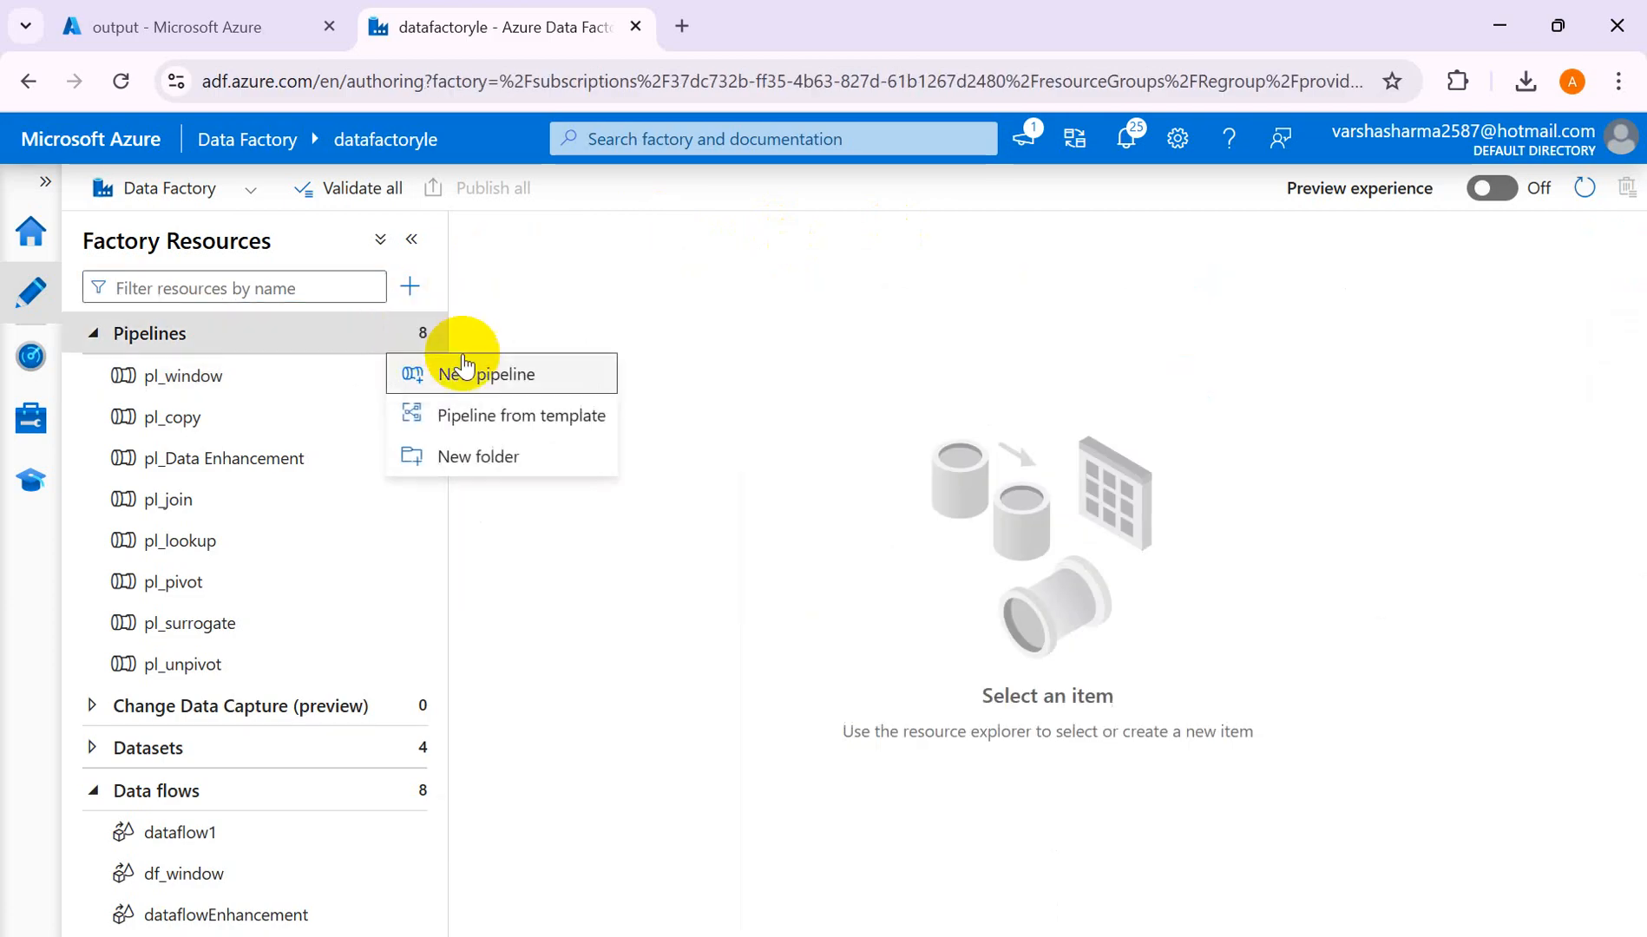
{"action": "left_click", "coordinate": [465, 368]}
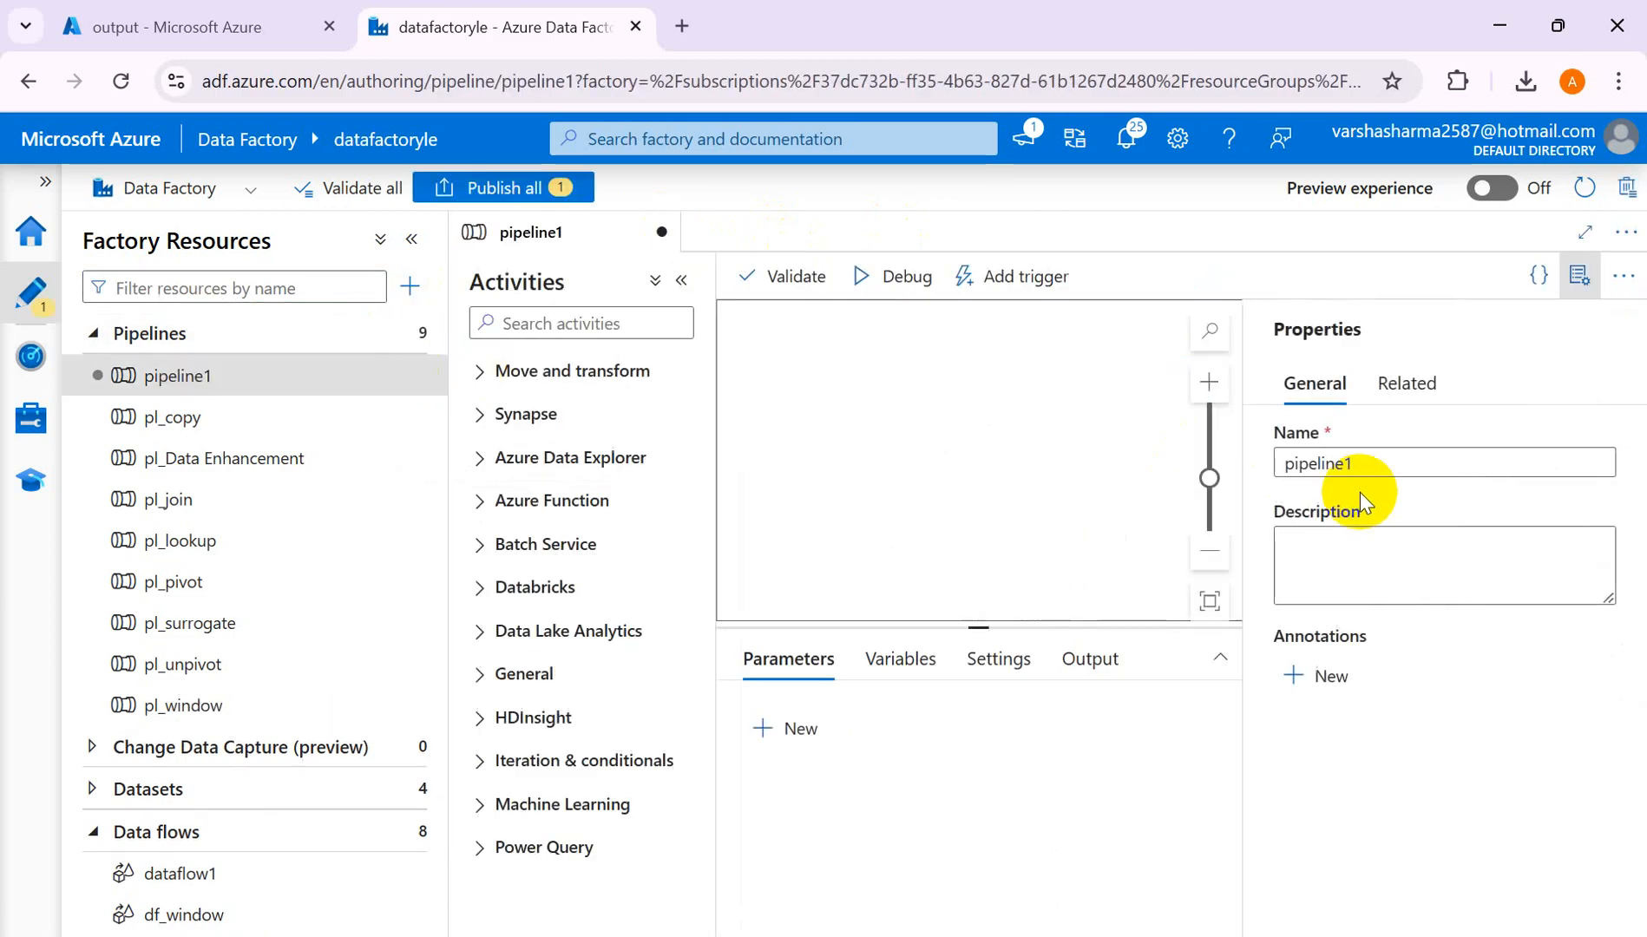
{"action": "left_click", "coordinate": [1372, 462]}
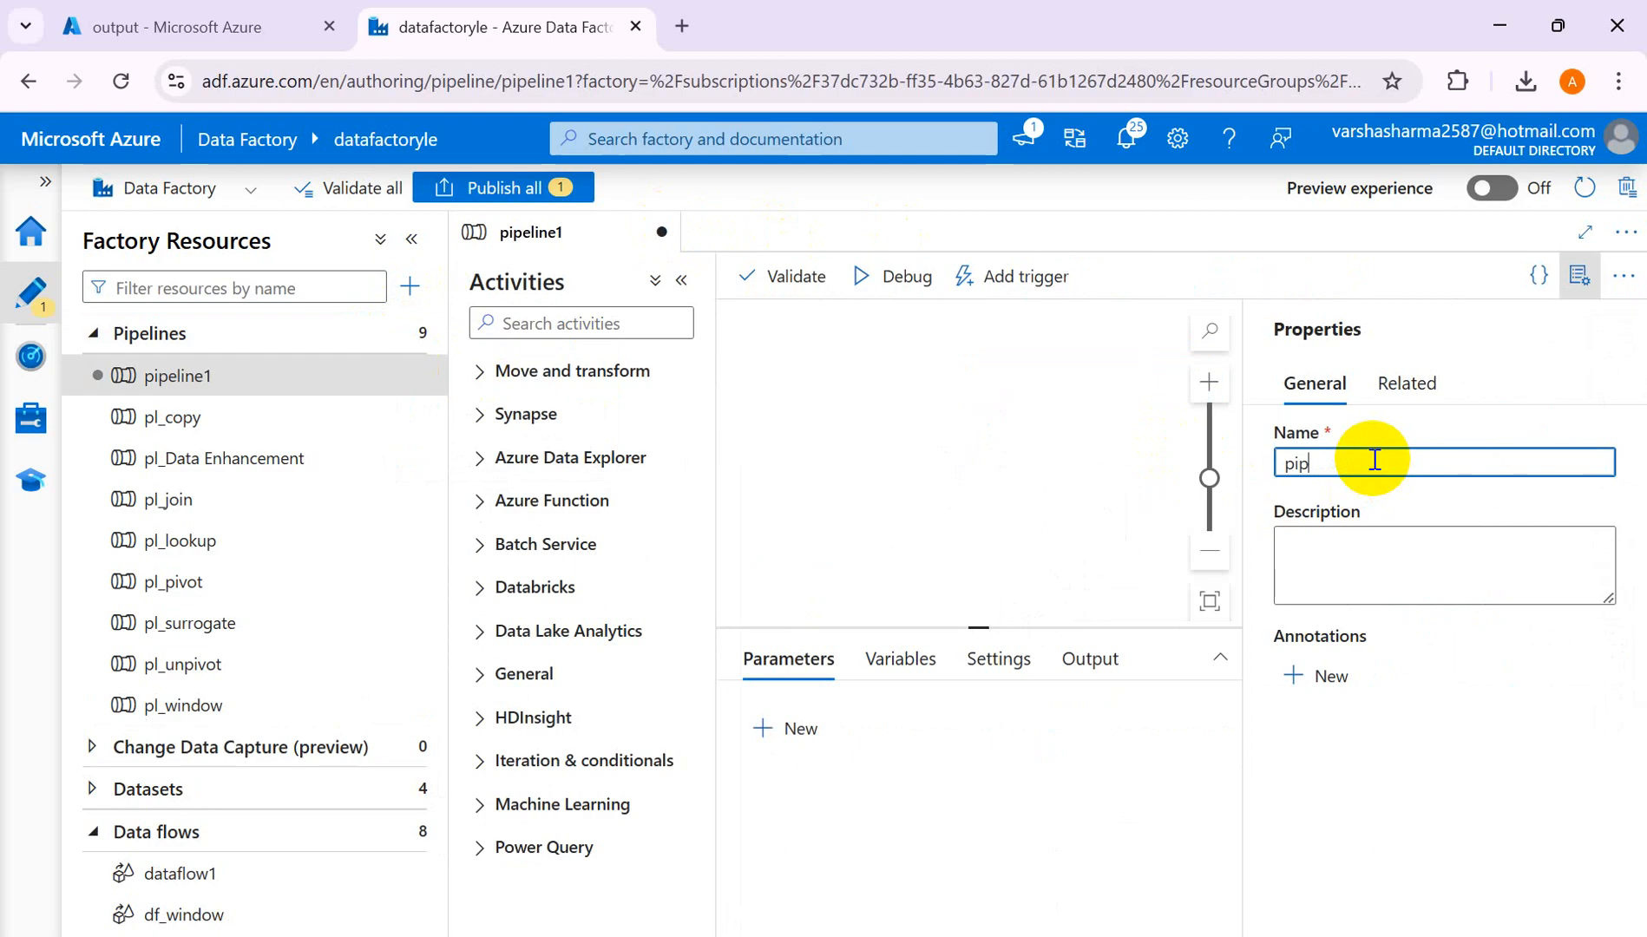
{"action": "type", "text": "pl_rank"}
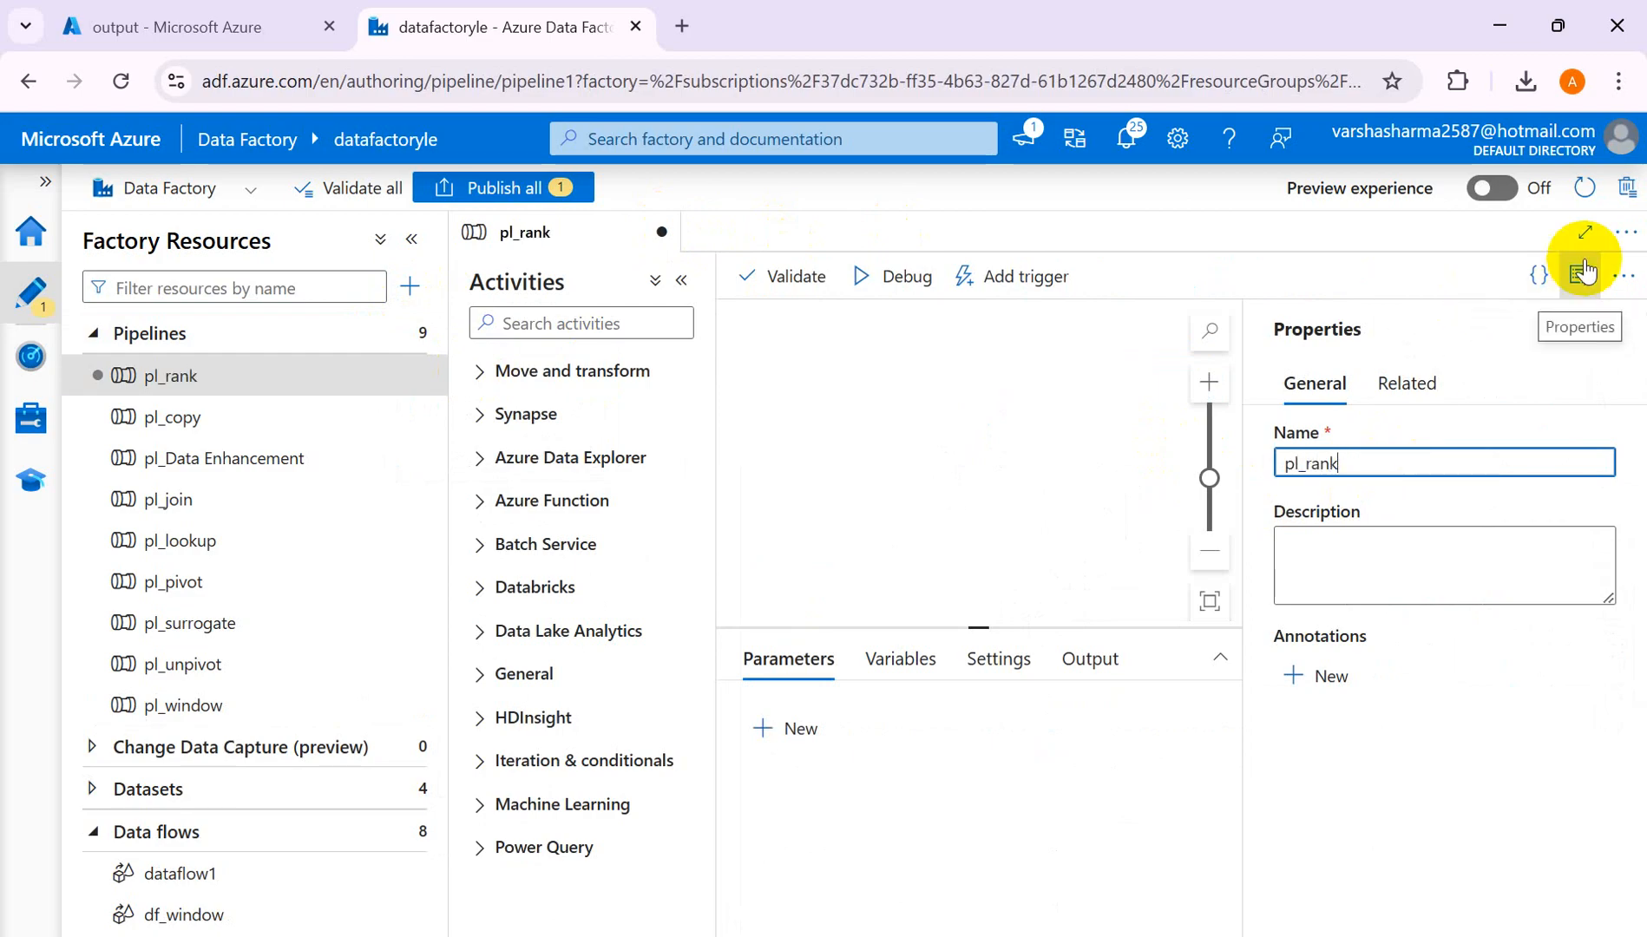
{"action": "left_click", "coordinate": [1581, 274]}
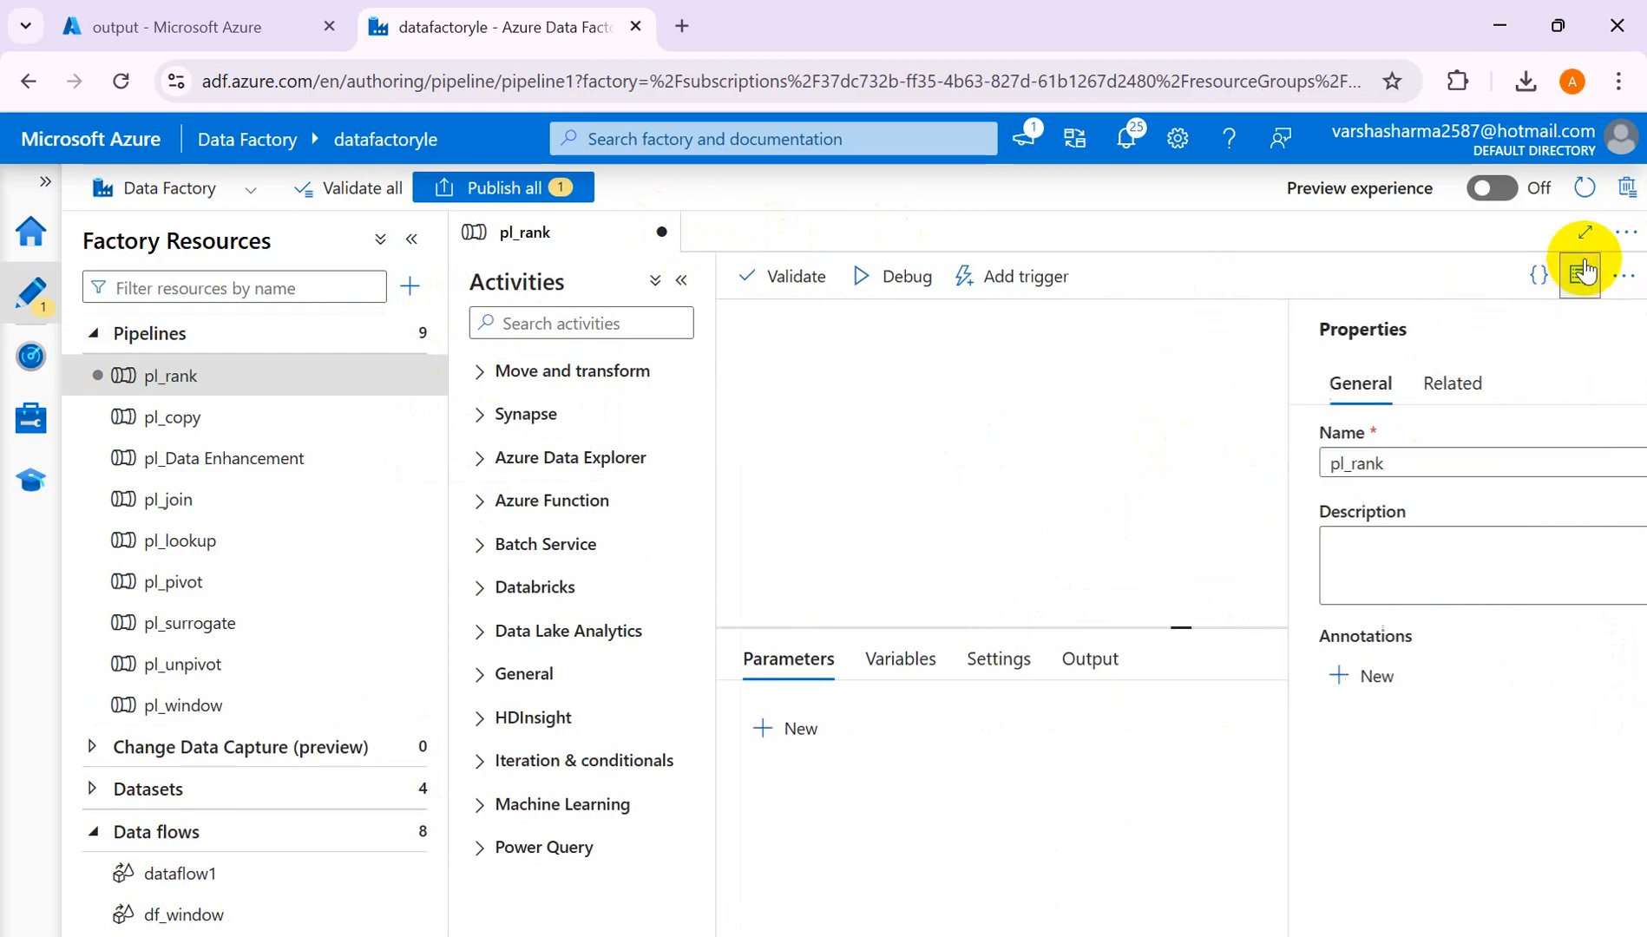
- Add a Data flow activity to the pl_rank pipeline and create a new data flow for it
{"action": "left_click", "coordinate": [469, 376]}
{"action": "left_click_drag", "start_coordinate": [523, 456], "coordinate": [967, 450]}
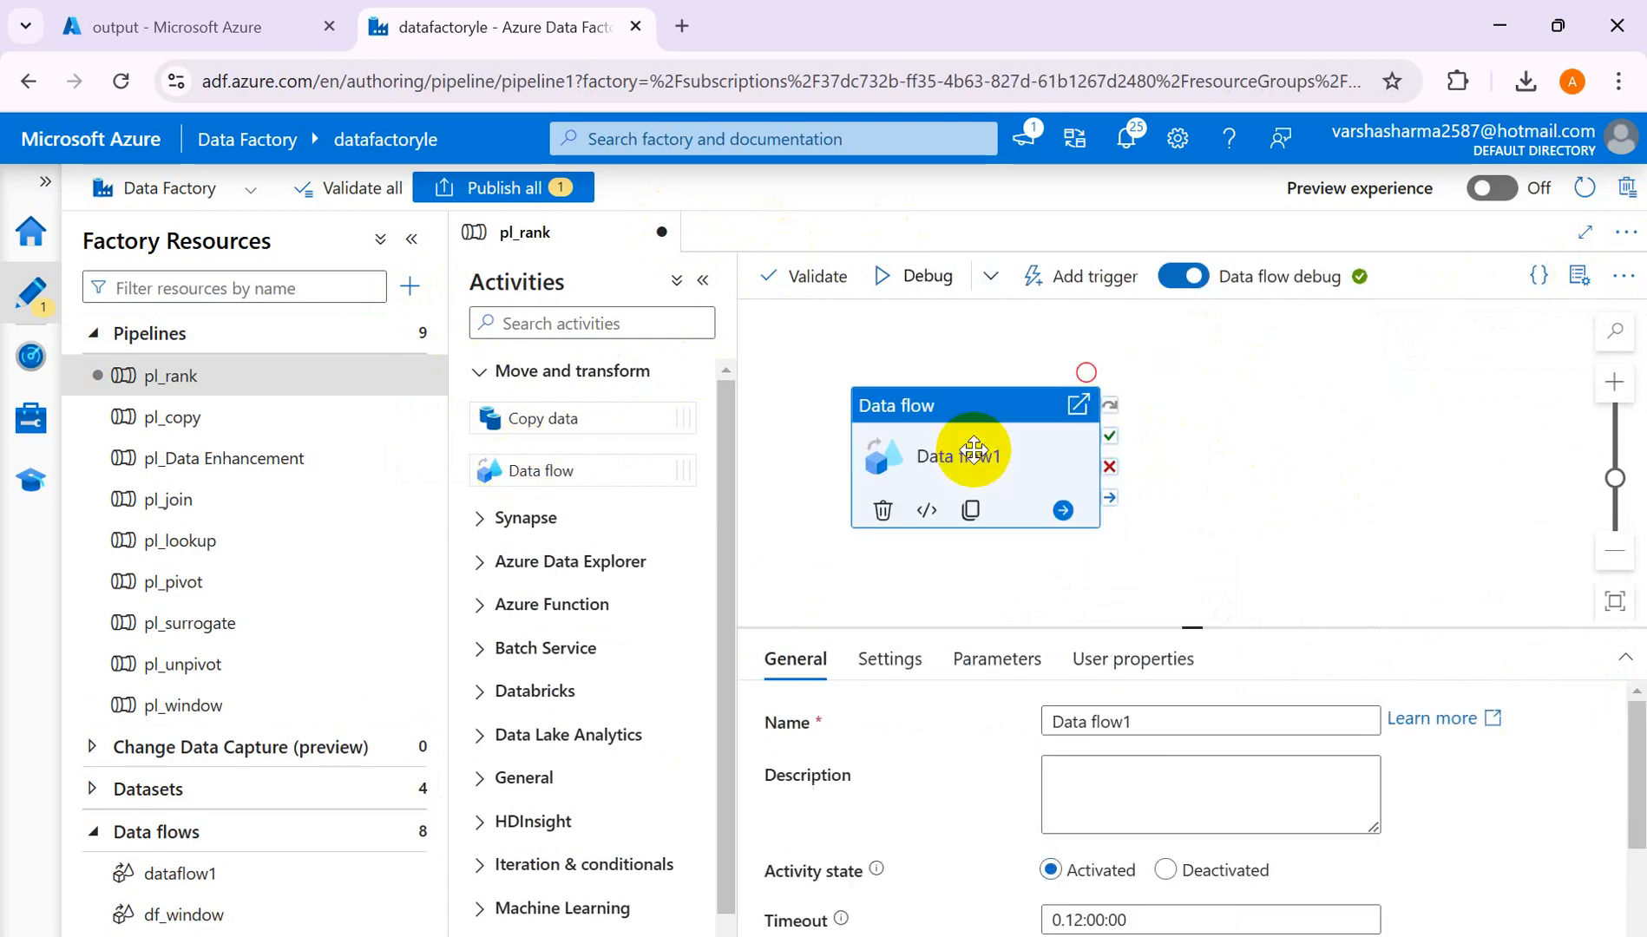
{"action": "left_click", "coordinate": [885, 660]}
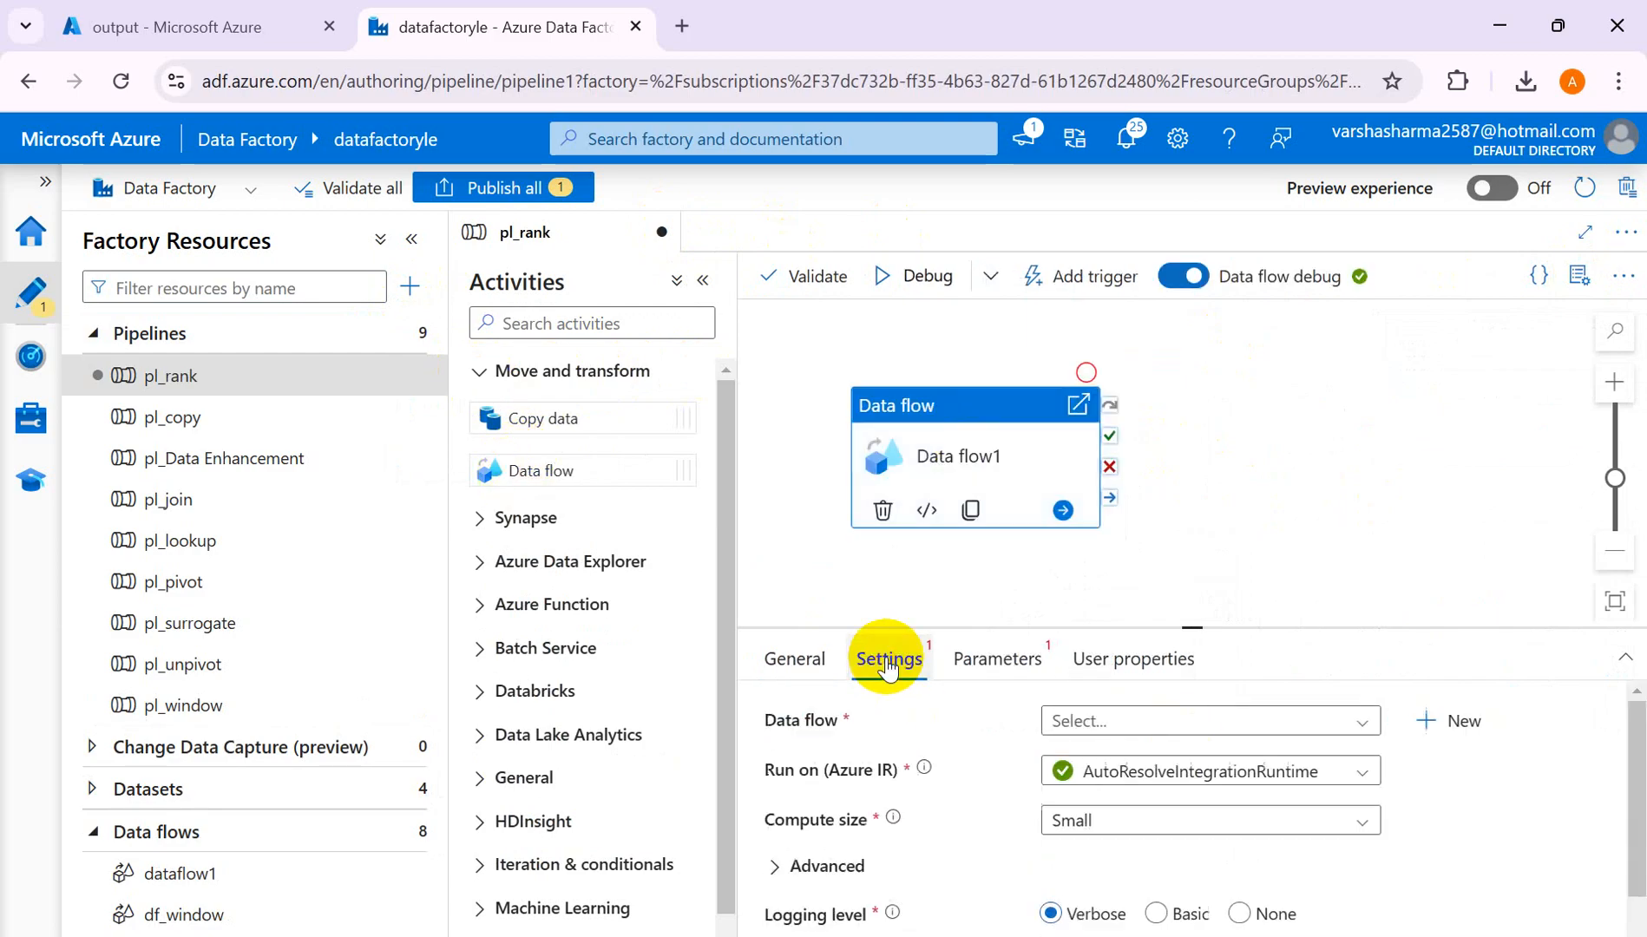
{"action": "left_click", "coordinate": [1445, 724]}
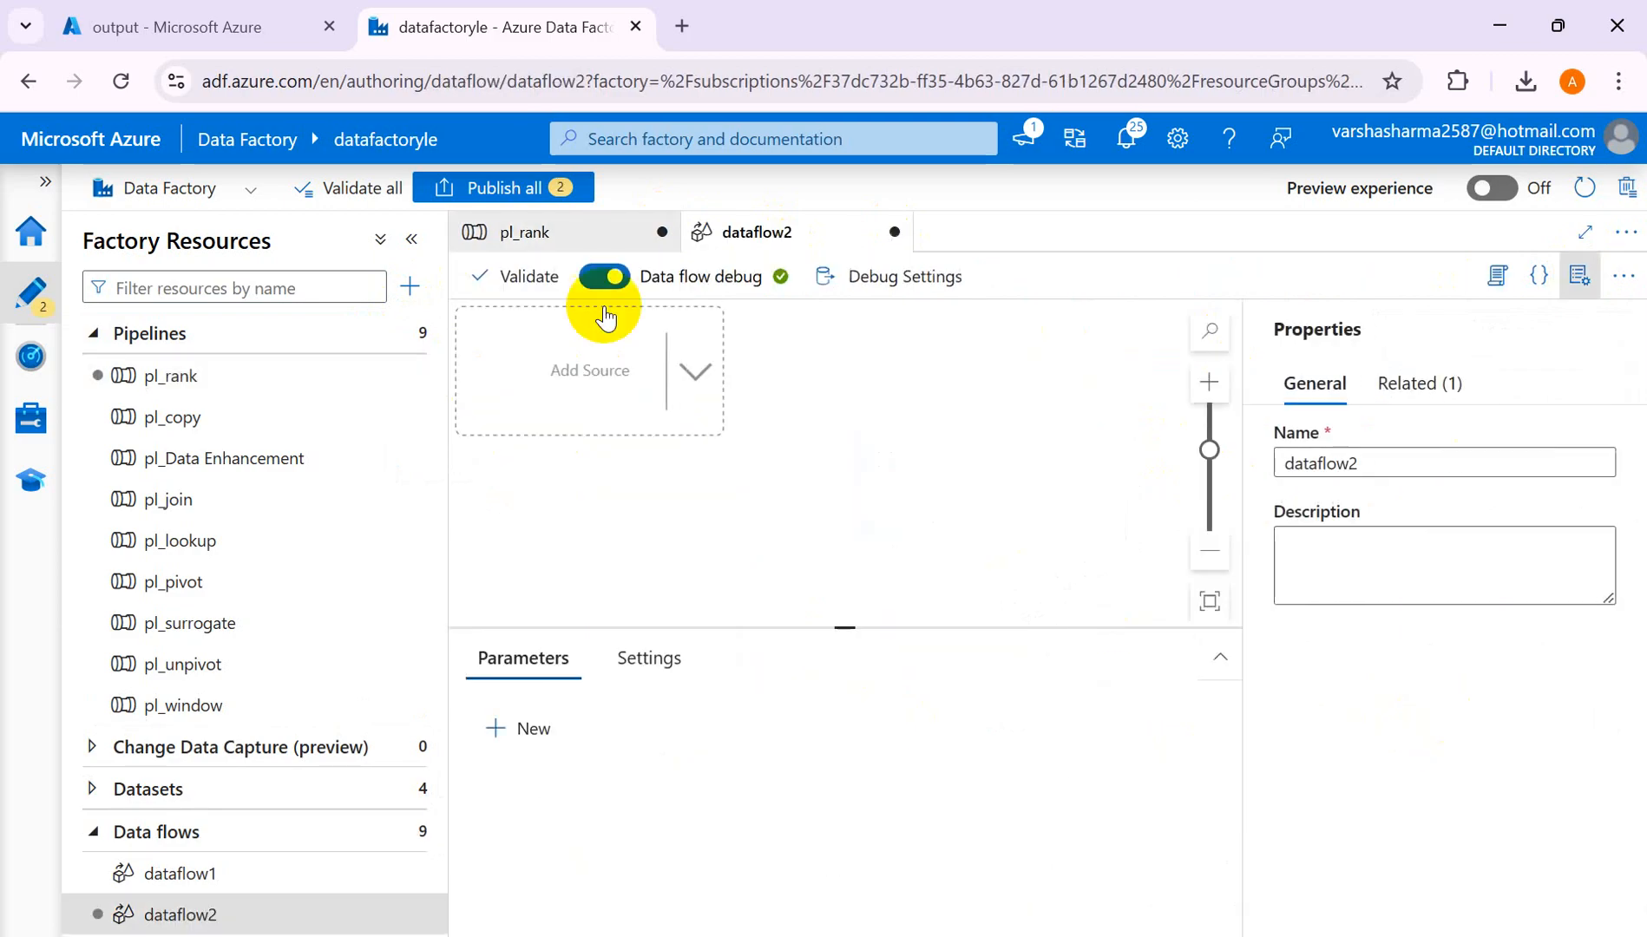
- Switch to the Azure portal and open employee_rank.csv from the input container of stora2 for editing
{"action": "left_click", "coordinate": [132, 28]}
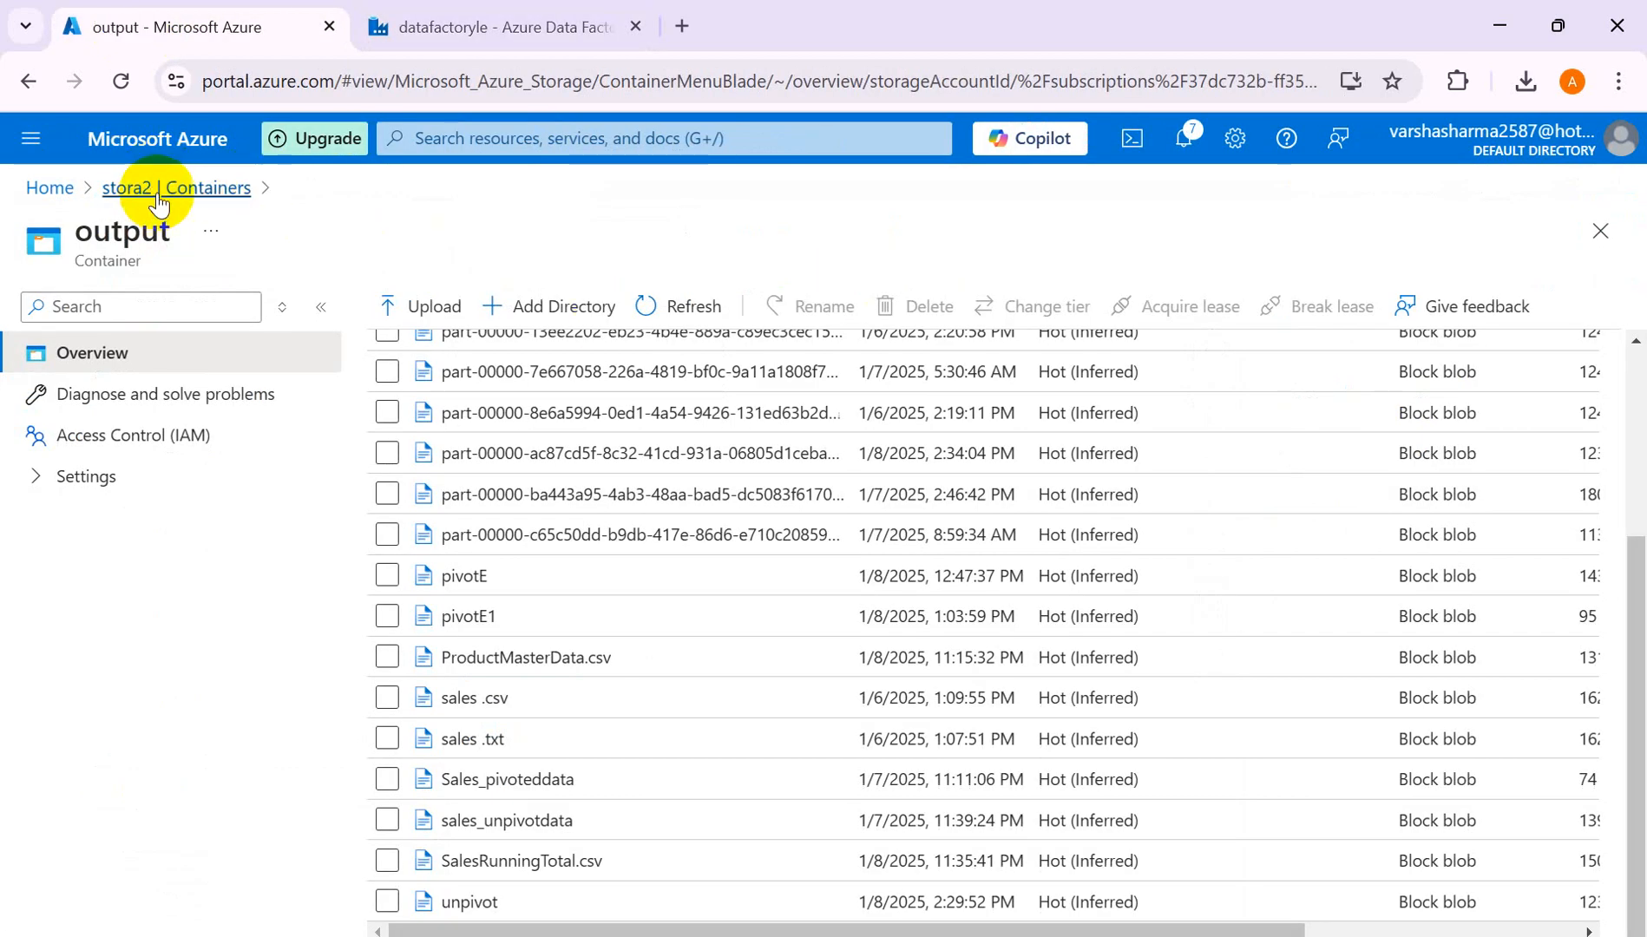
{"action": "left_click", "coordinate": [158, 191]}
{"action": "left_click", "coordinate": [434, 515]}
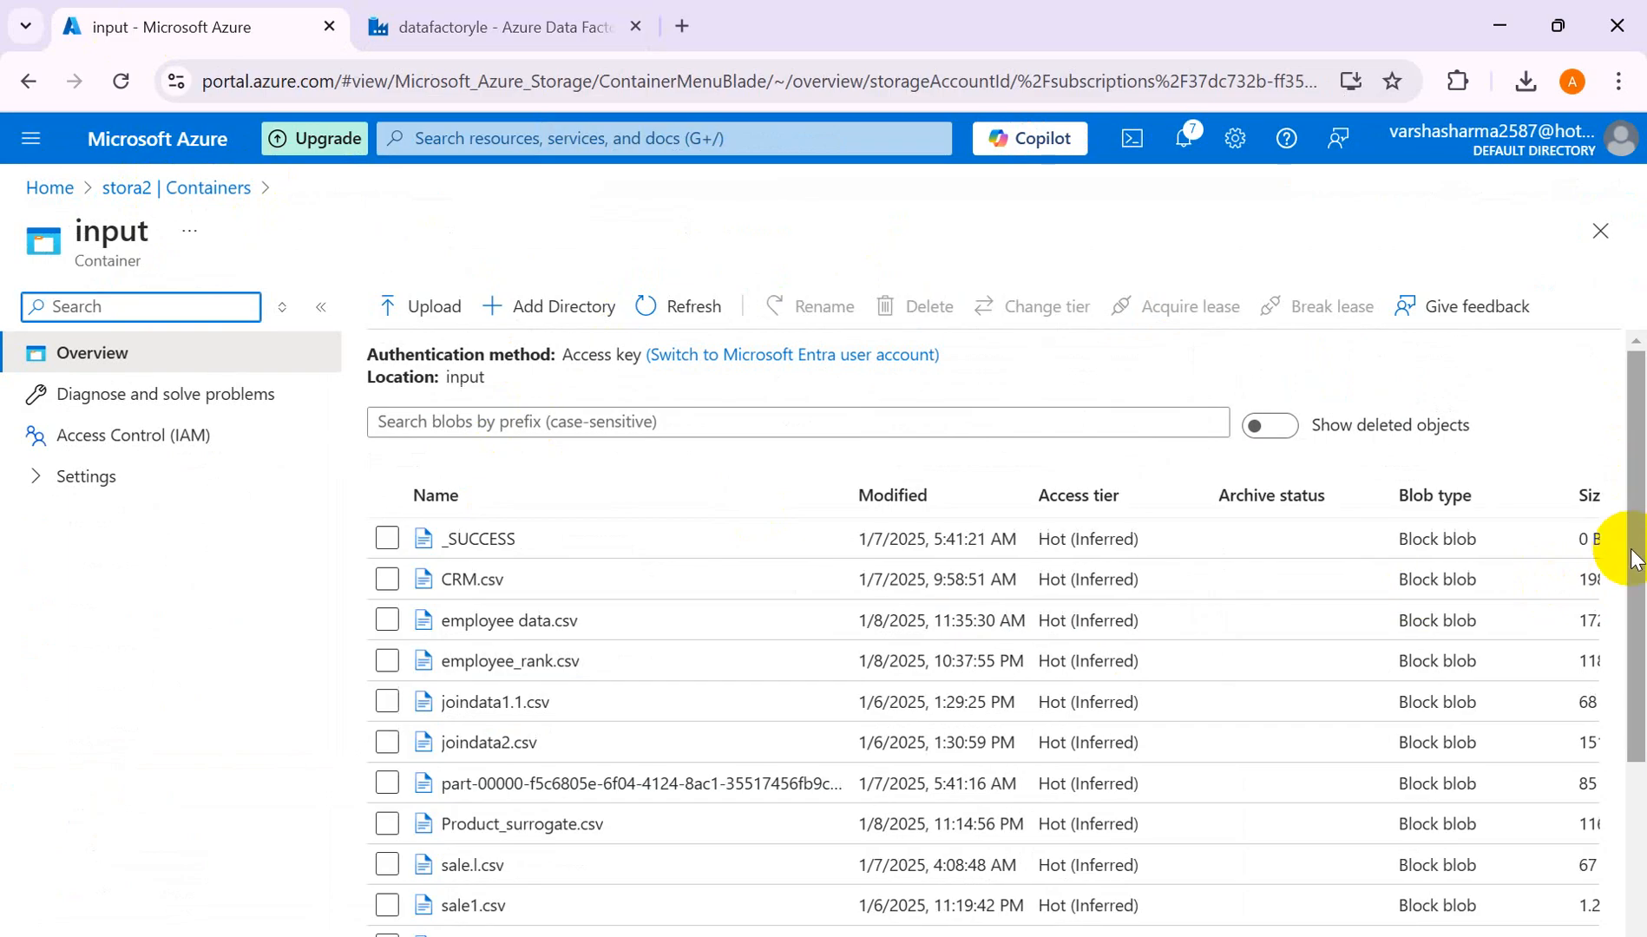
{"action": "left_click_drag", "start_coordinate": [1633, 554], "coordinate": [1629, 636]}
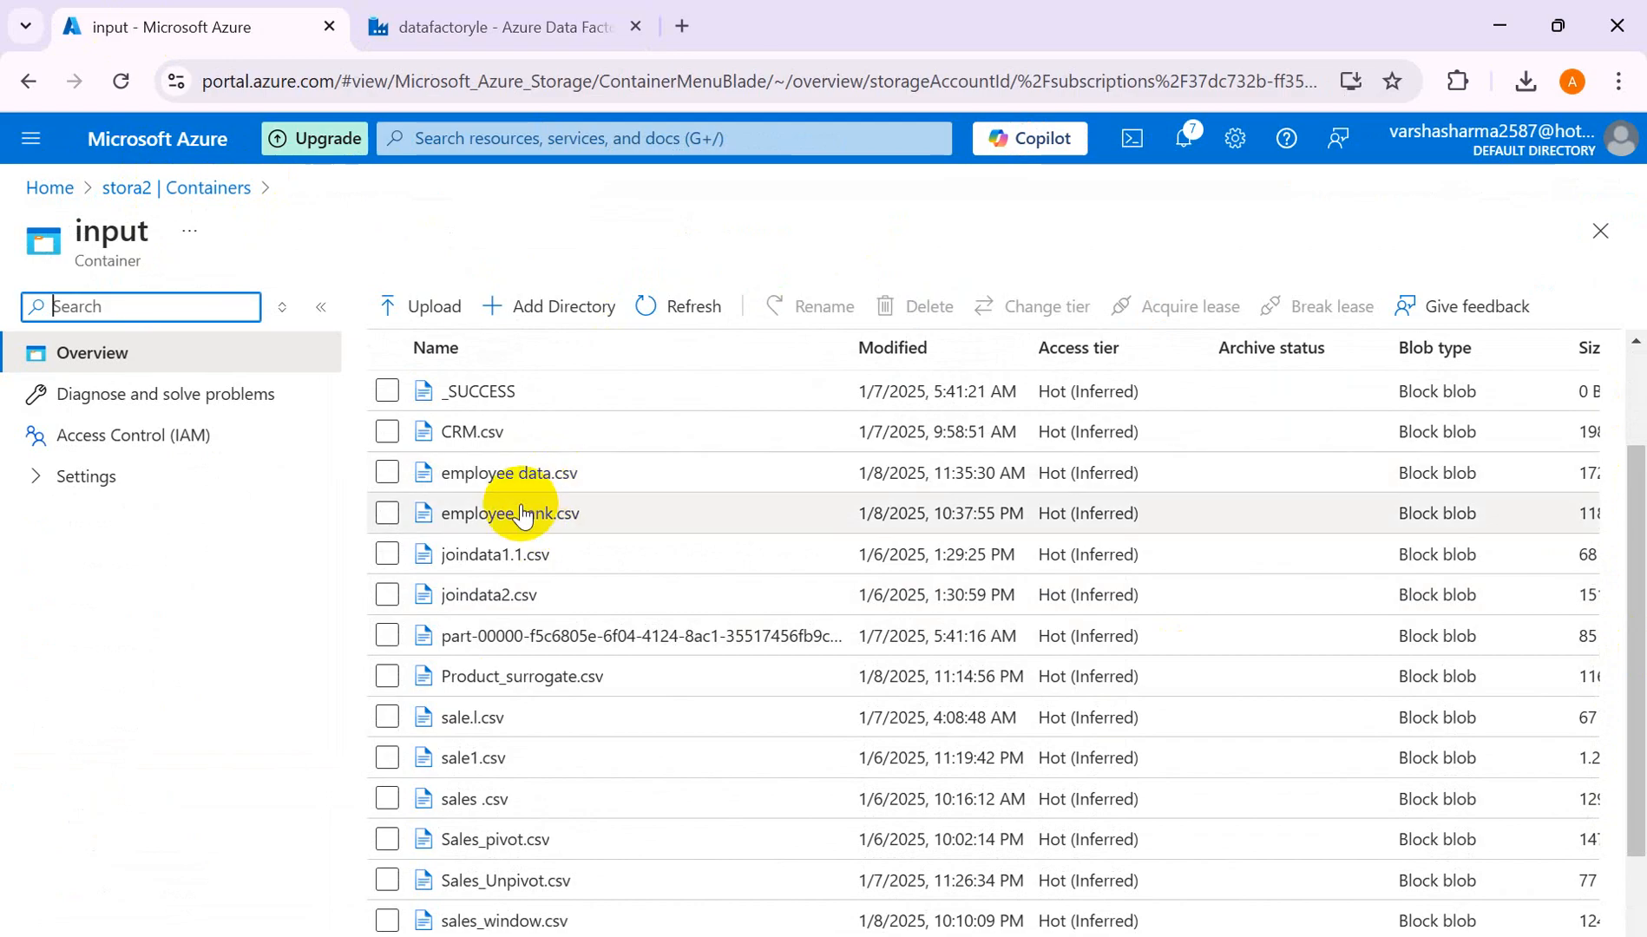
{"action": "left_click", "coordinate": [509, 516]}
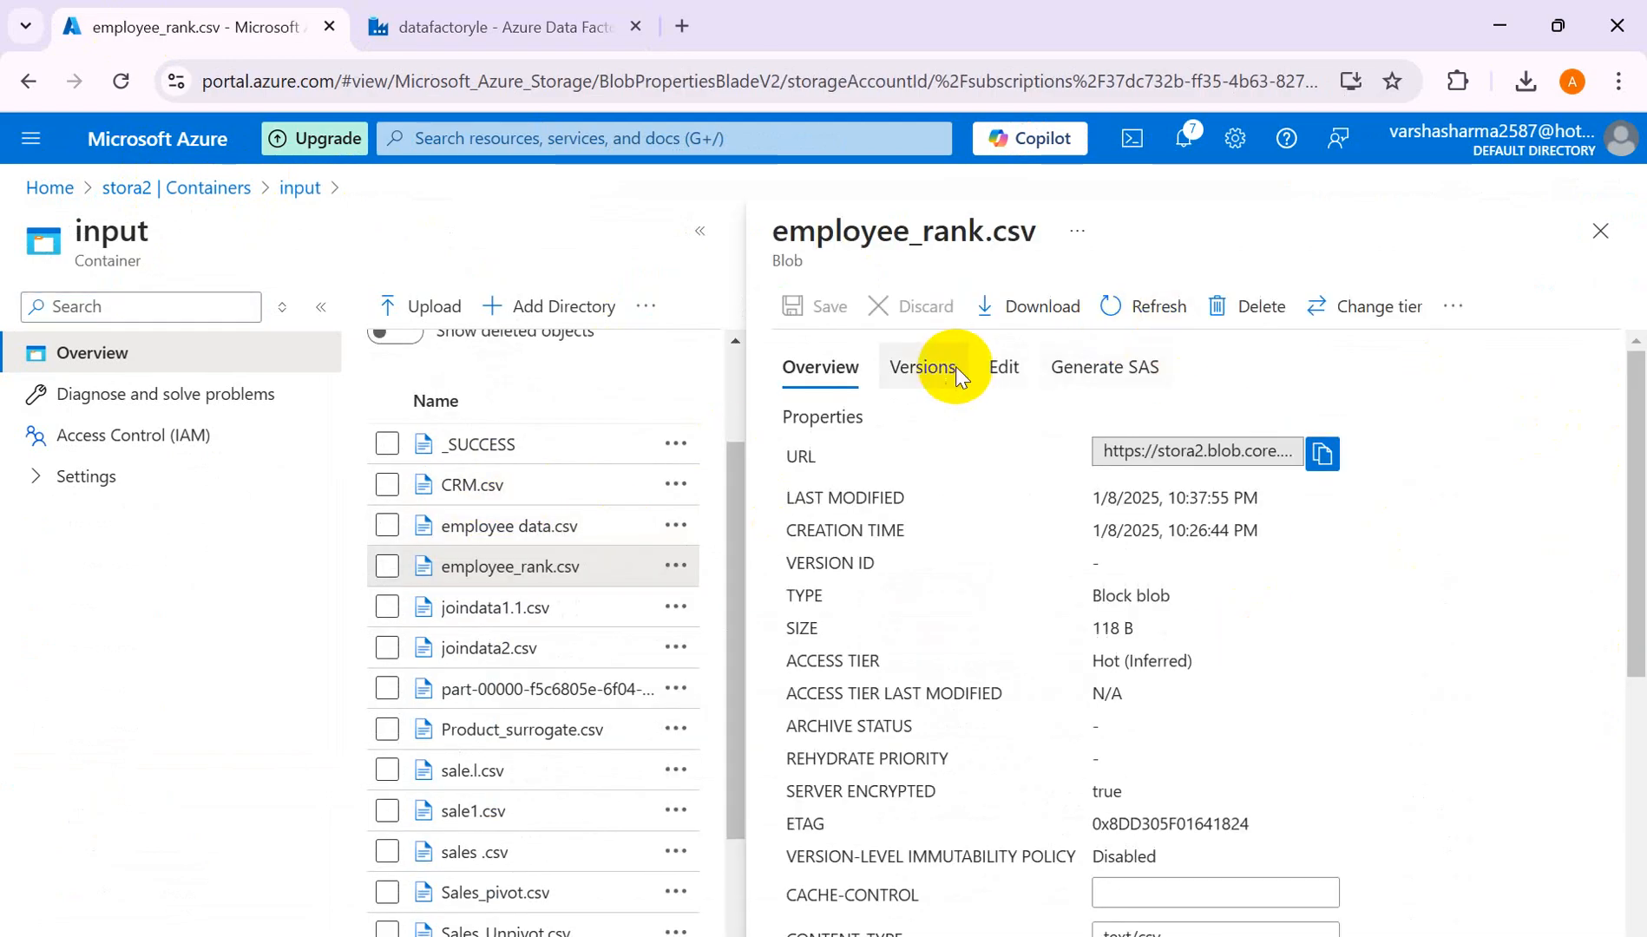
{"action": "left_click", "coordinate": [1002, 369]}
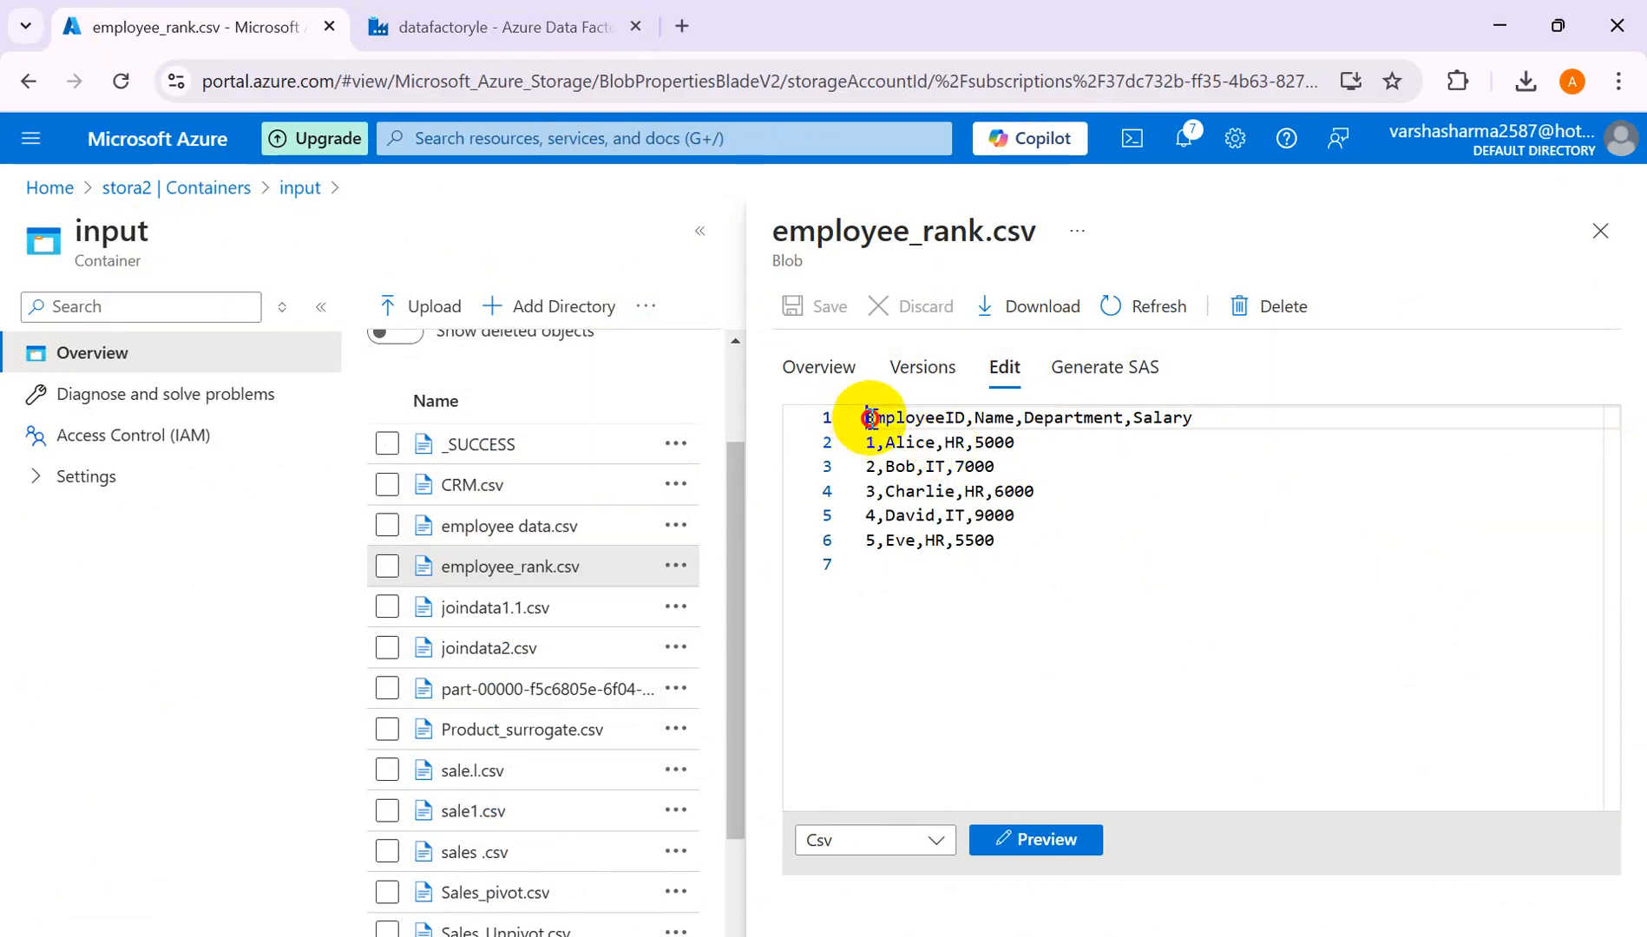
- Remove the empty last line from employee_rank.csv, save the file and close it
{"action": "left_click_drag", "start_coordinate": [868, 418], "coordinate": [1028, 560]}
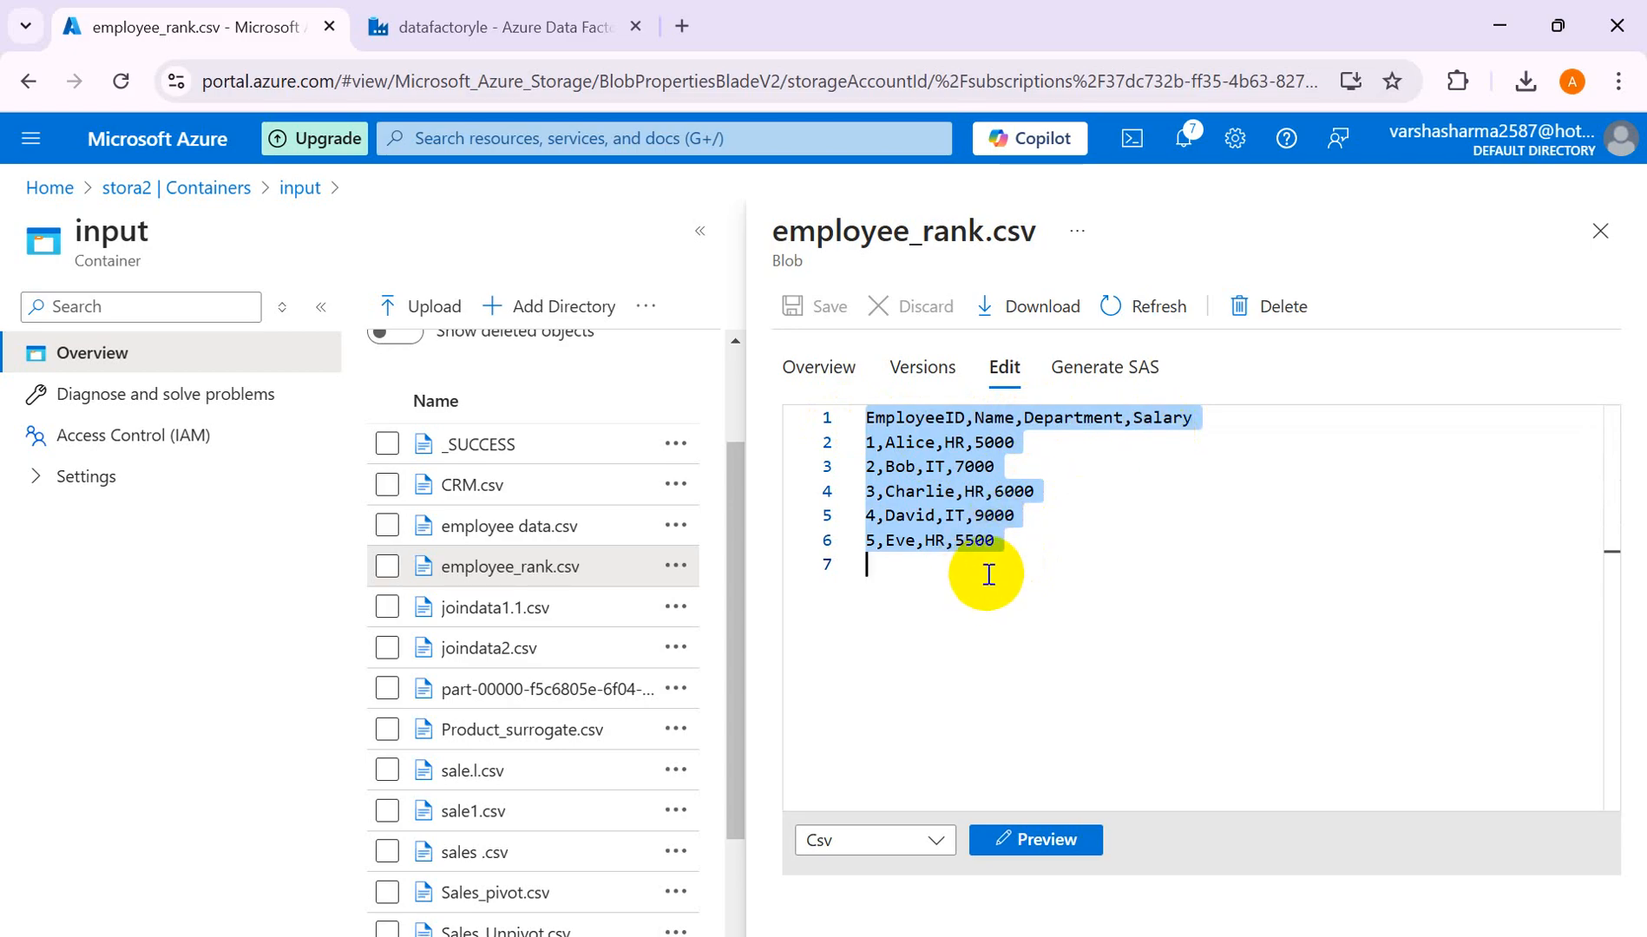
{"action": "left_click", "coordinate": [1028, 555]}
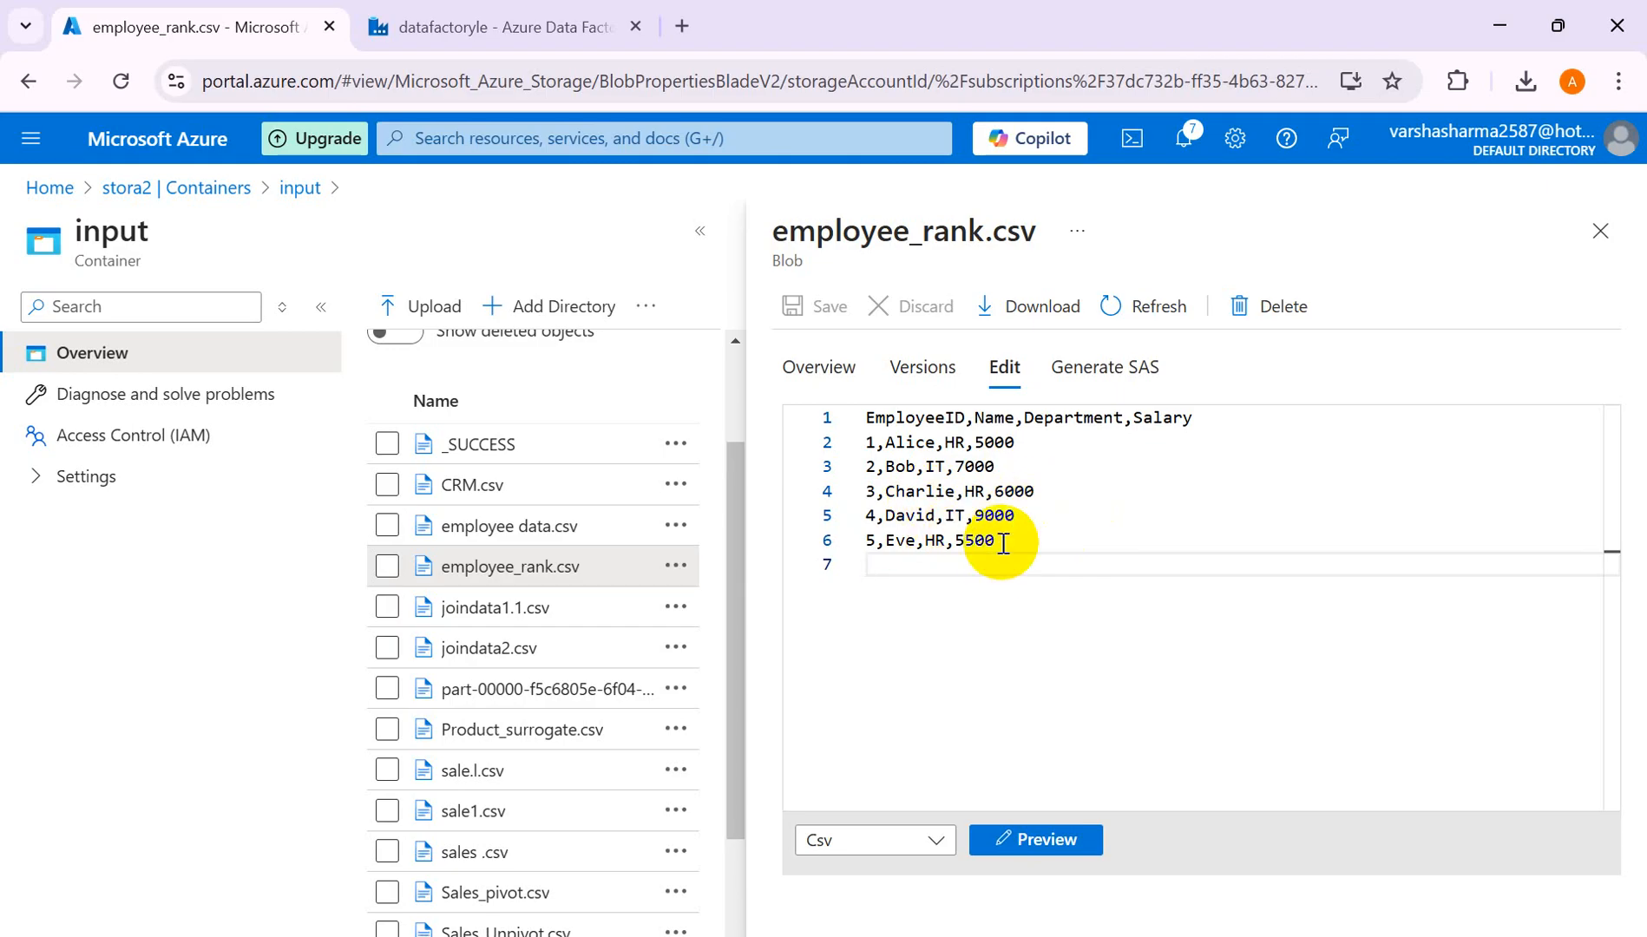
{"action": "key", "text": "alt+Tab"}
{"action": "key", "text": "alt+Tab"}
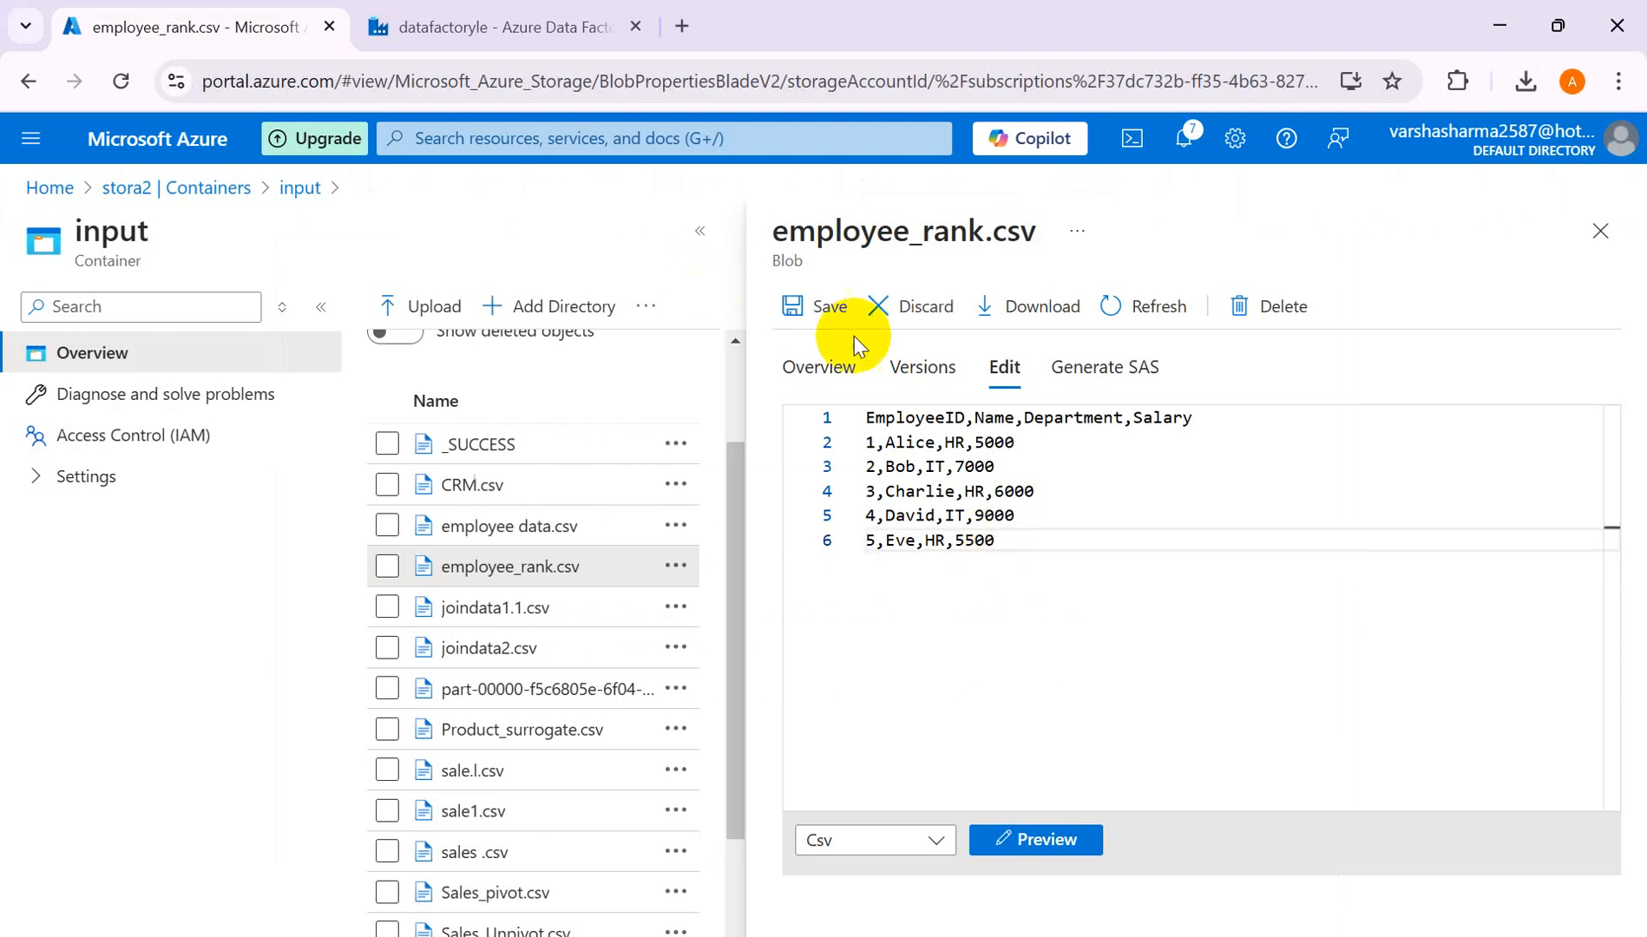
{"action": "left_click", "coordinate": [833, 309]}
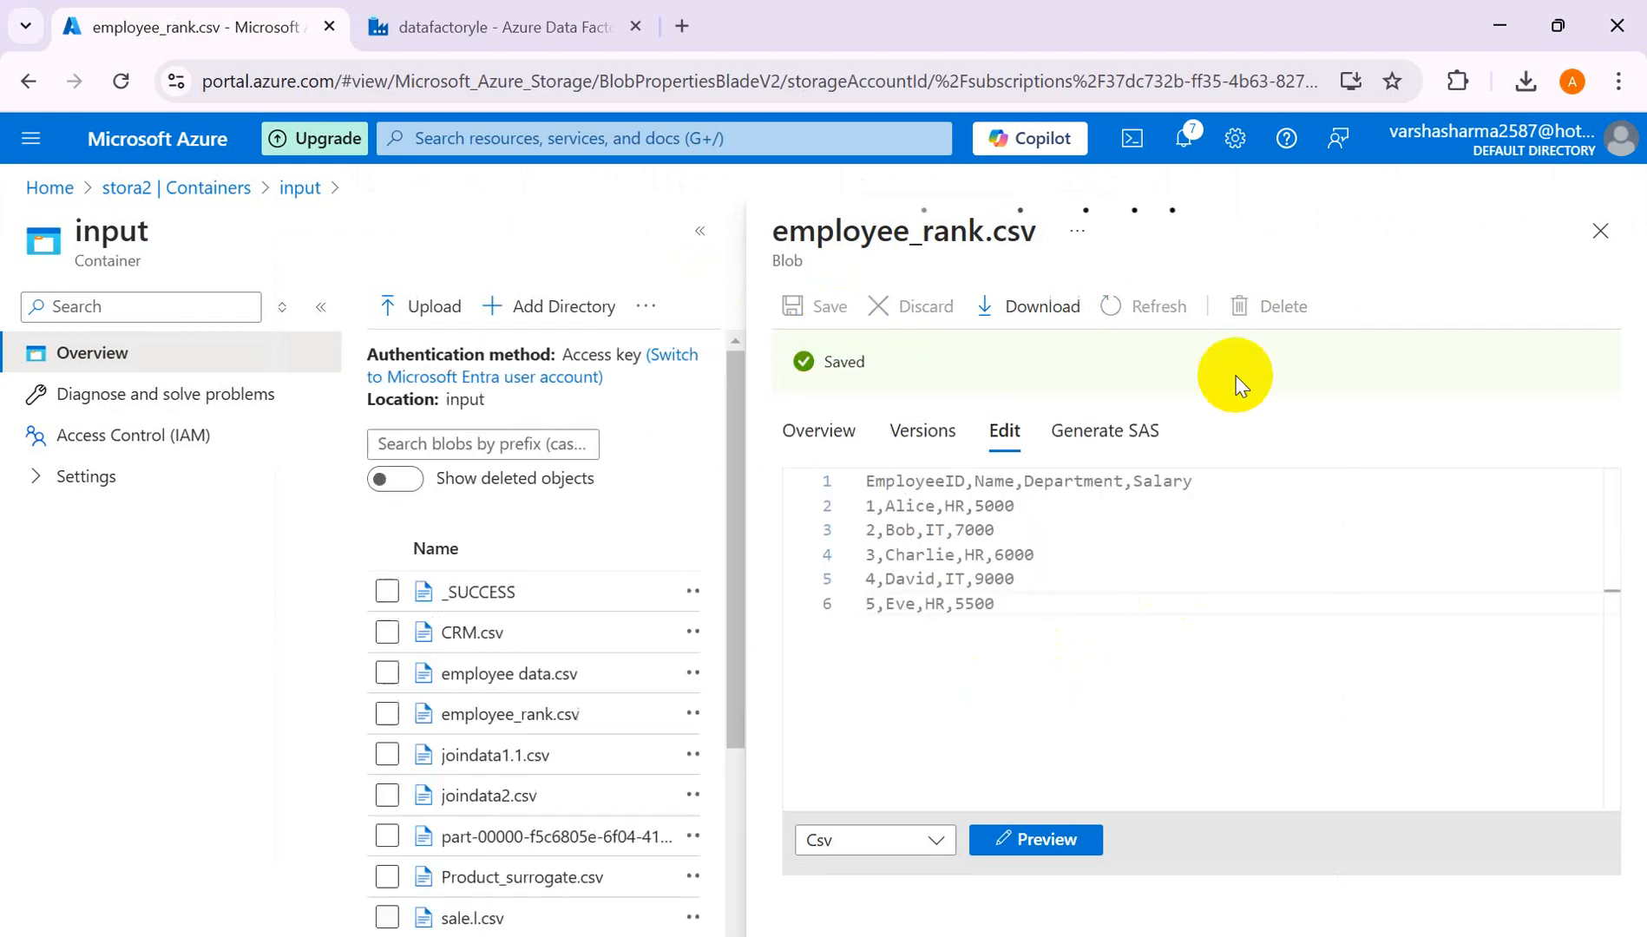
{"action": "left_click", "coordinate": [1601, 232]}
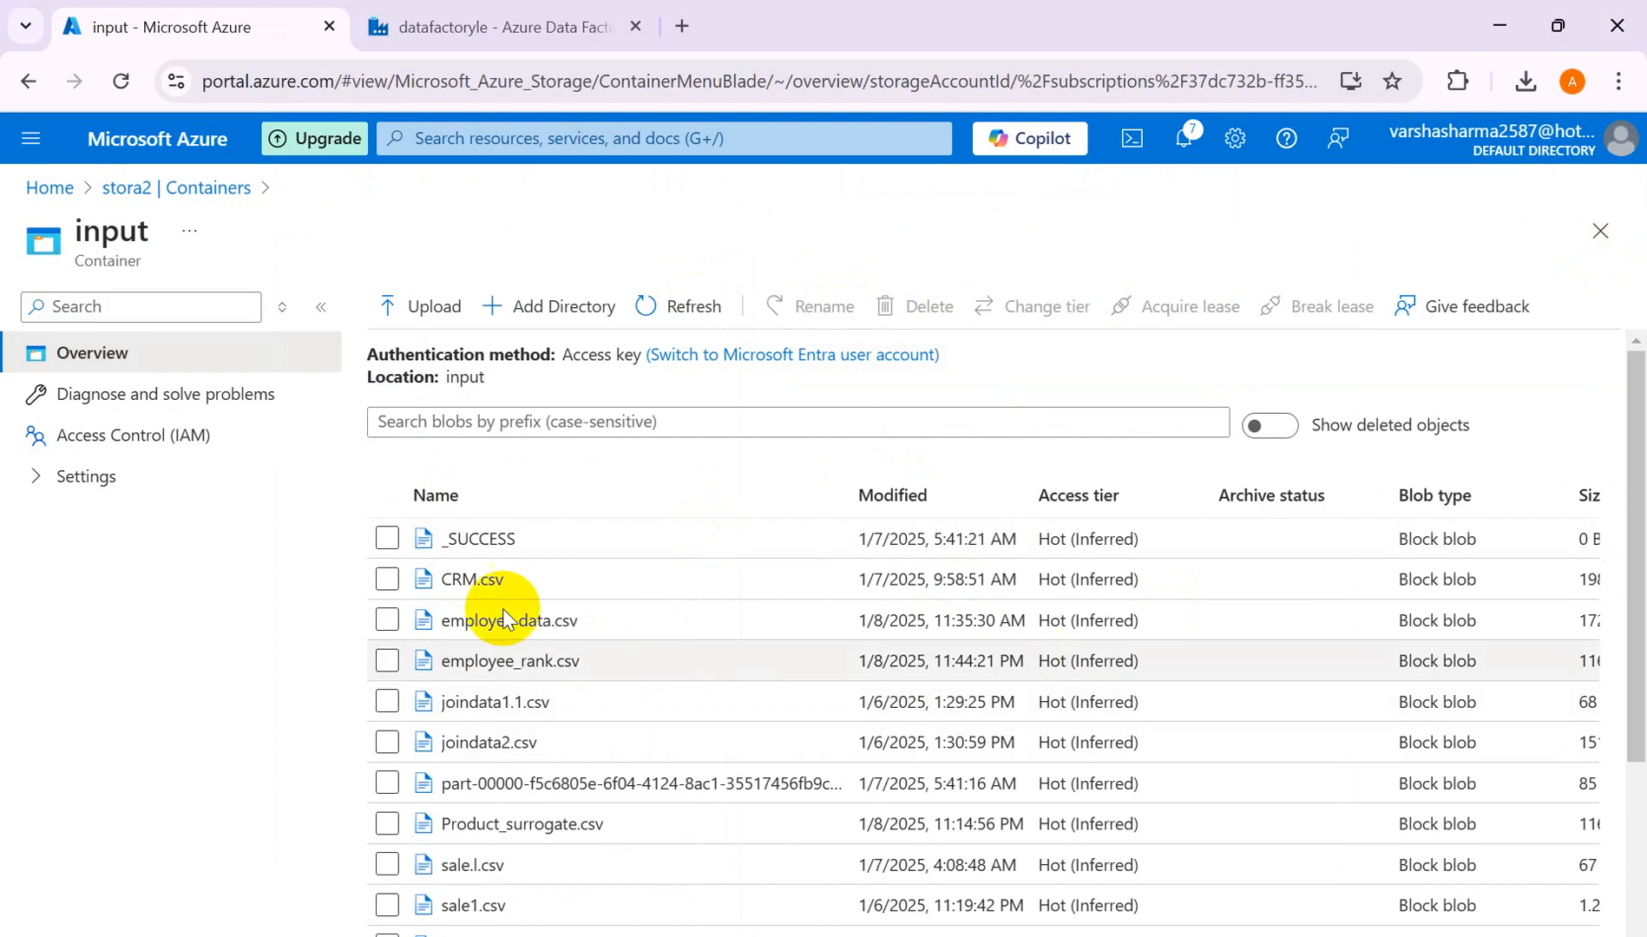
- Return to Azure Data Factory, add a source to the new data flow and rename the data flow as df_rank
{"action": "left_click", "coordinate": [484, 27]}
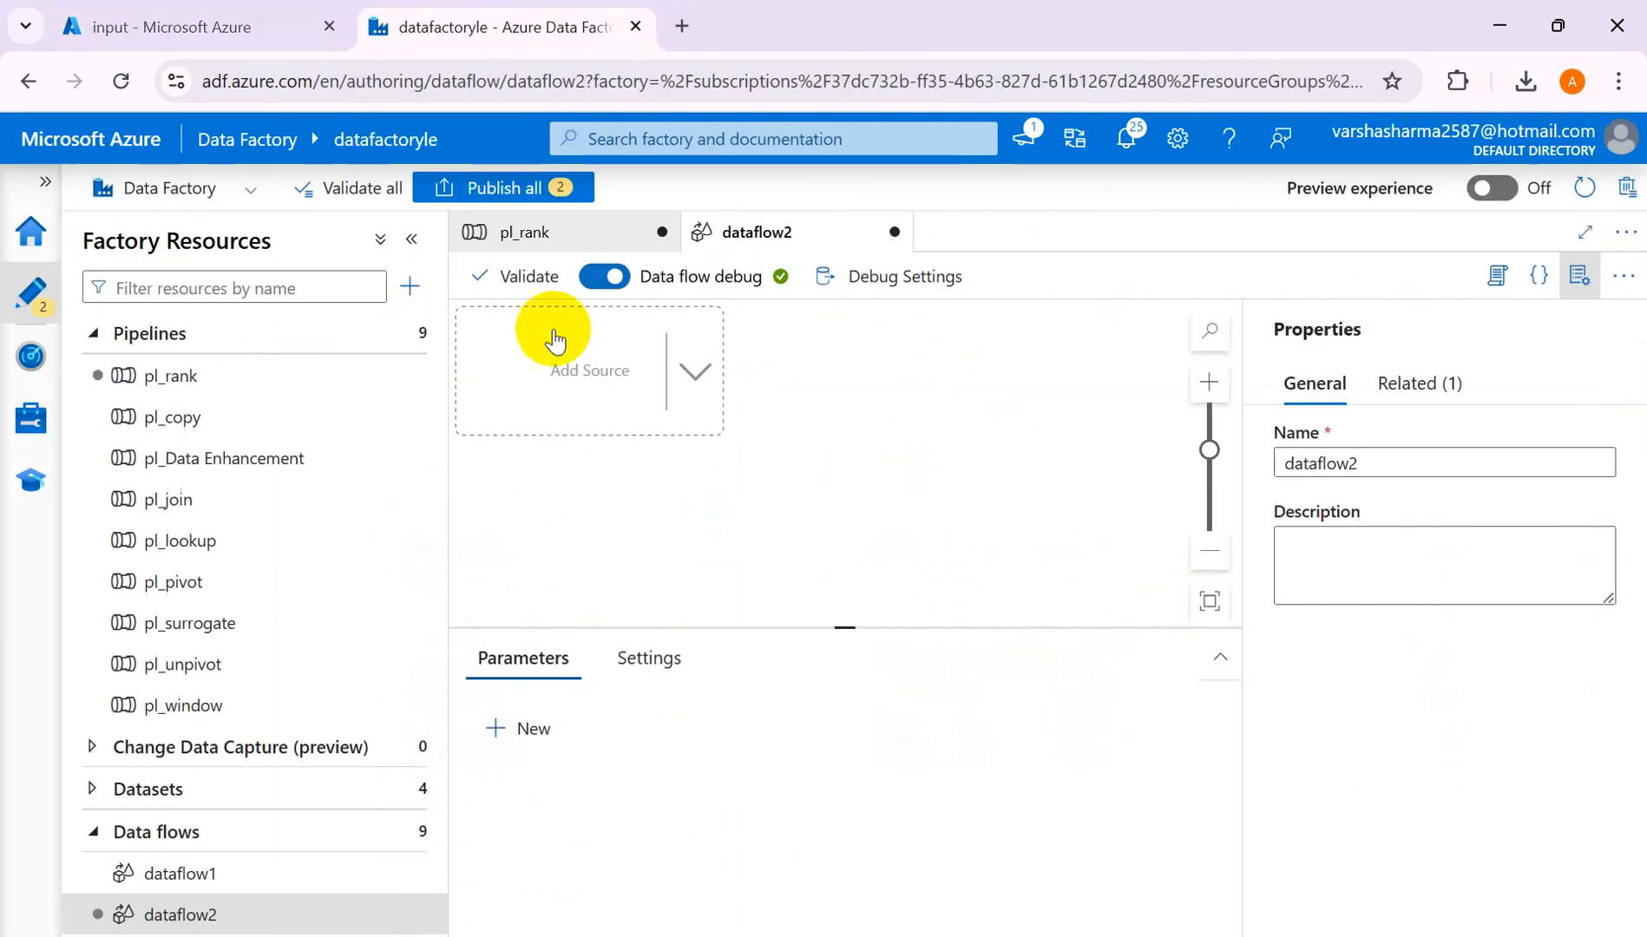
{"action": "left_click", "coordinate": [533, 368]}
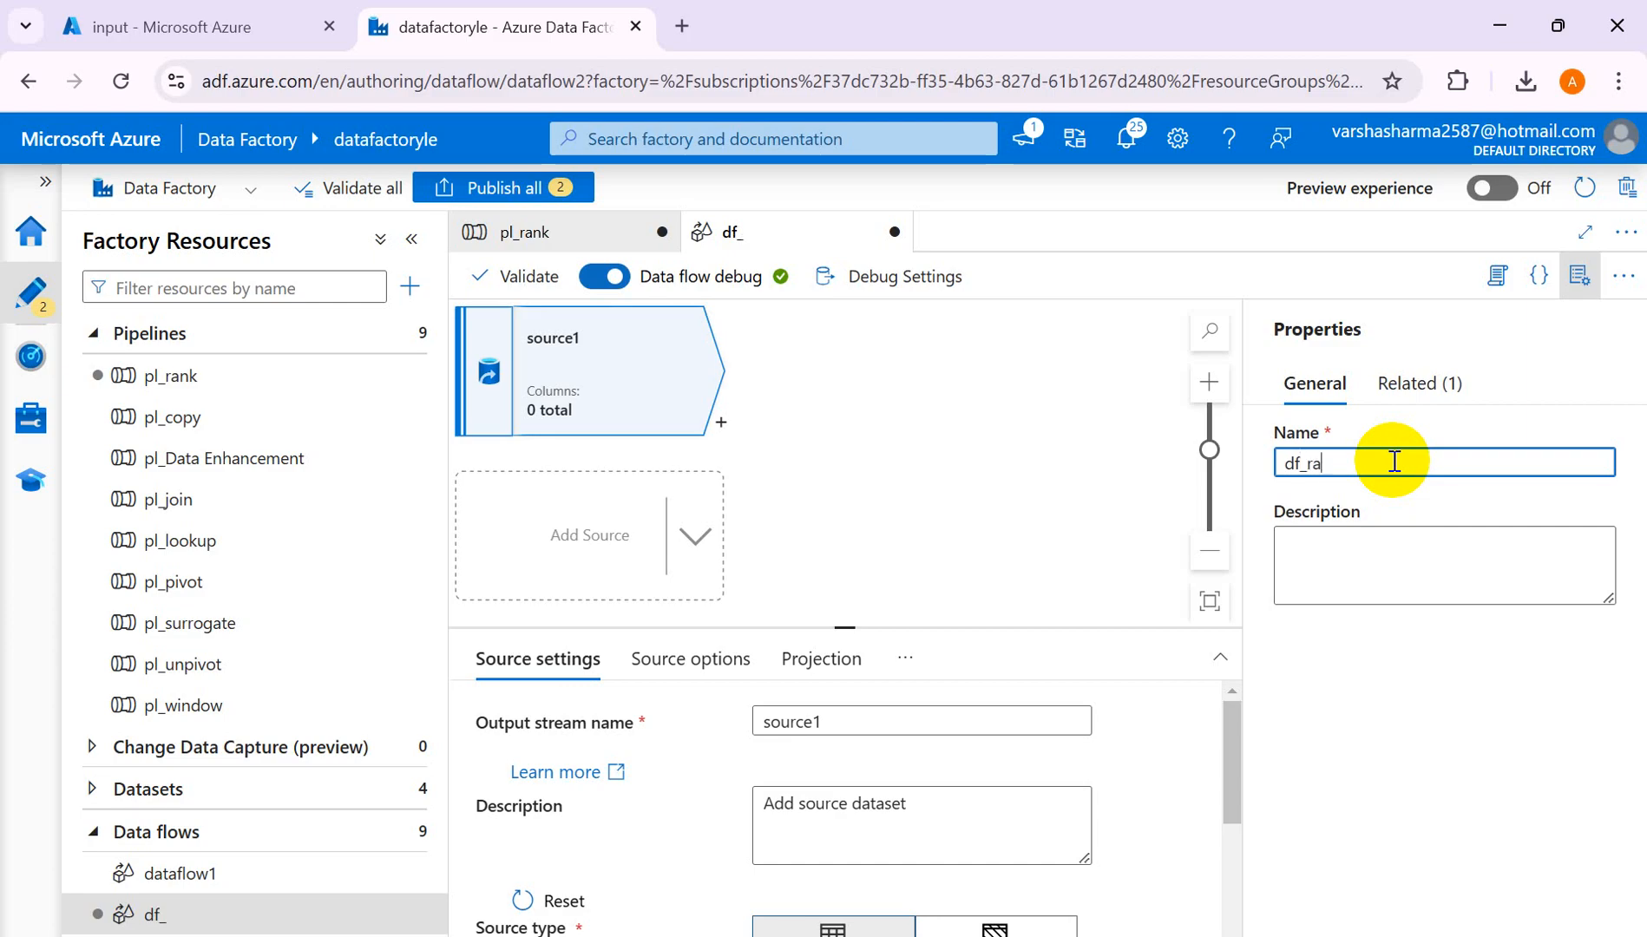
{"action": "left_click", "coordinate": [1579, 276]}
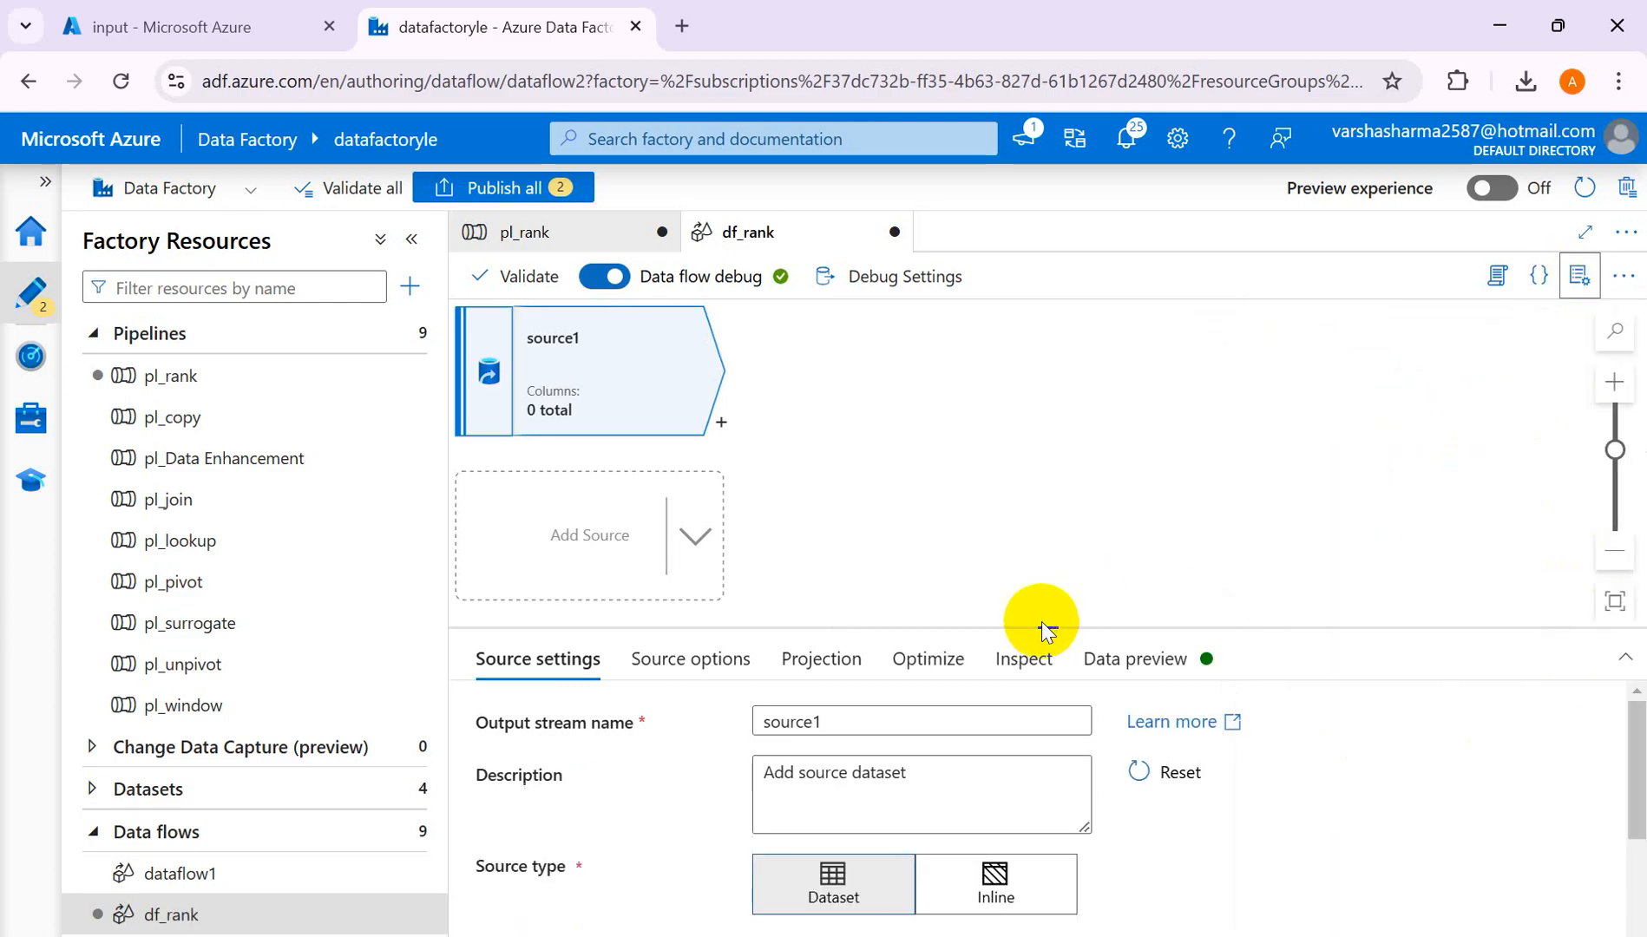
- Configure source1 as an inline source with dataset type DelimitedText and linked service ls_adlsgen2
{"action": "left_click_drag", "start_coordinate": [1041, 621], "coordinate": [1047, 466]}
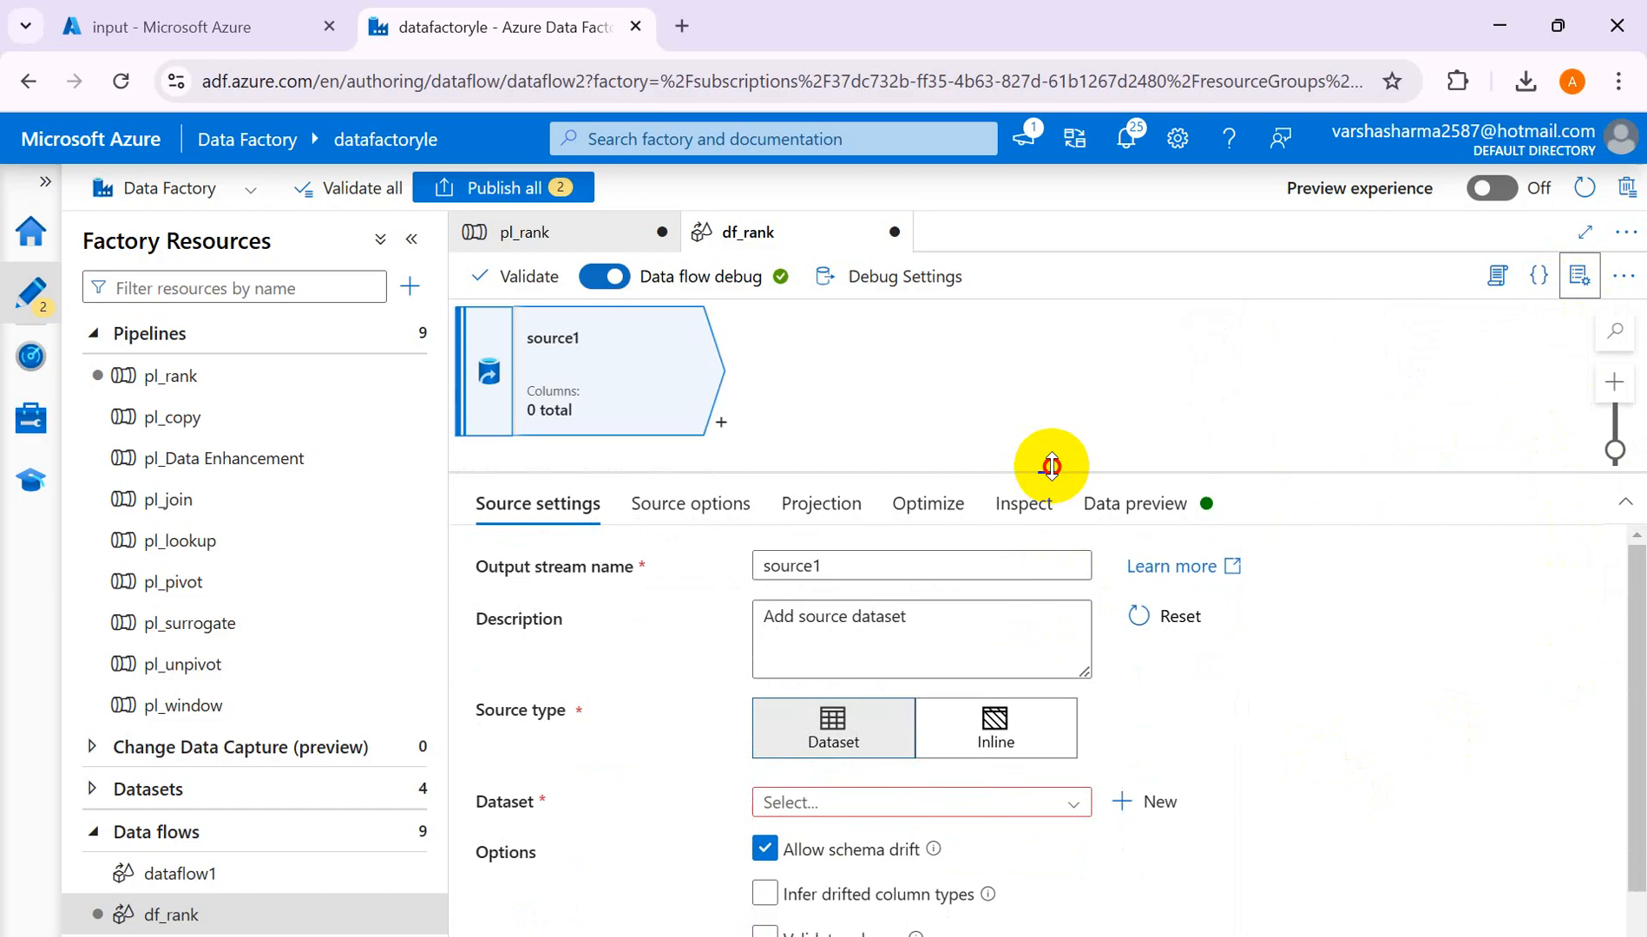
{"action": "left_click", "coordinate": [1017, 736]}
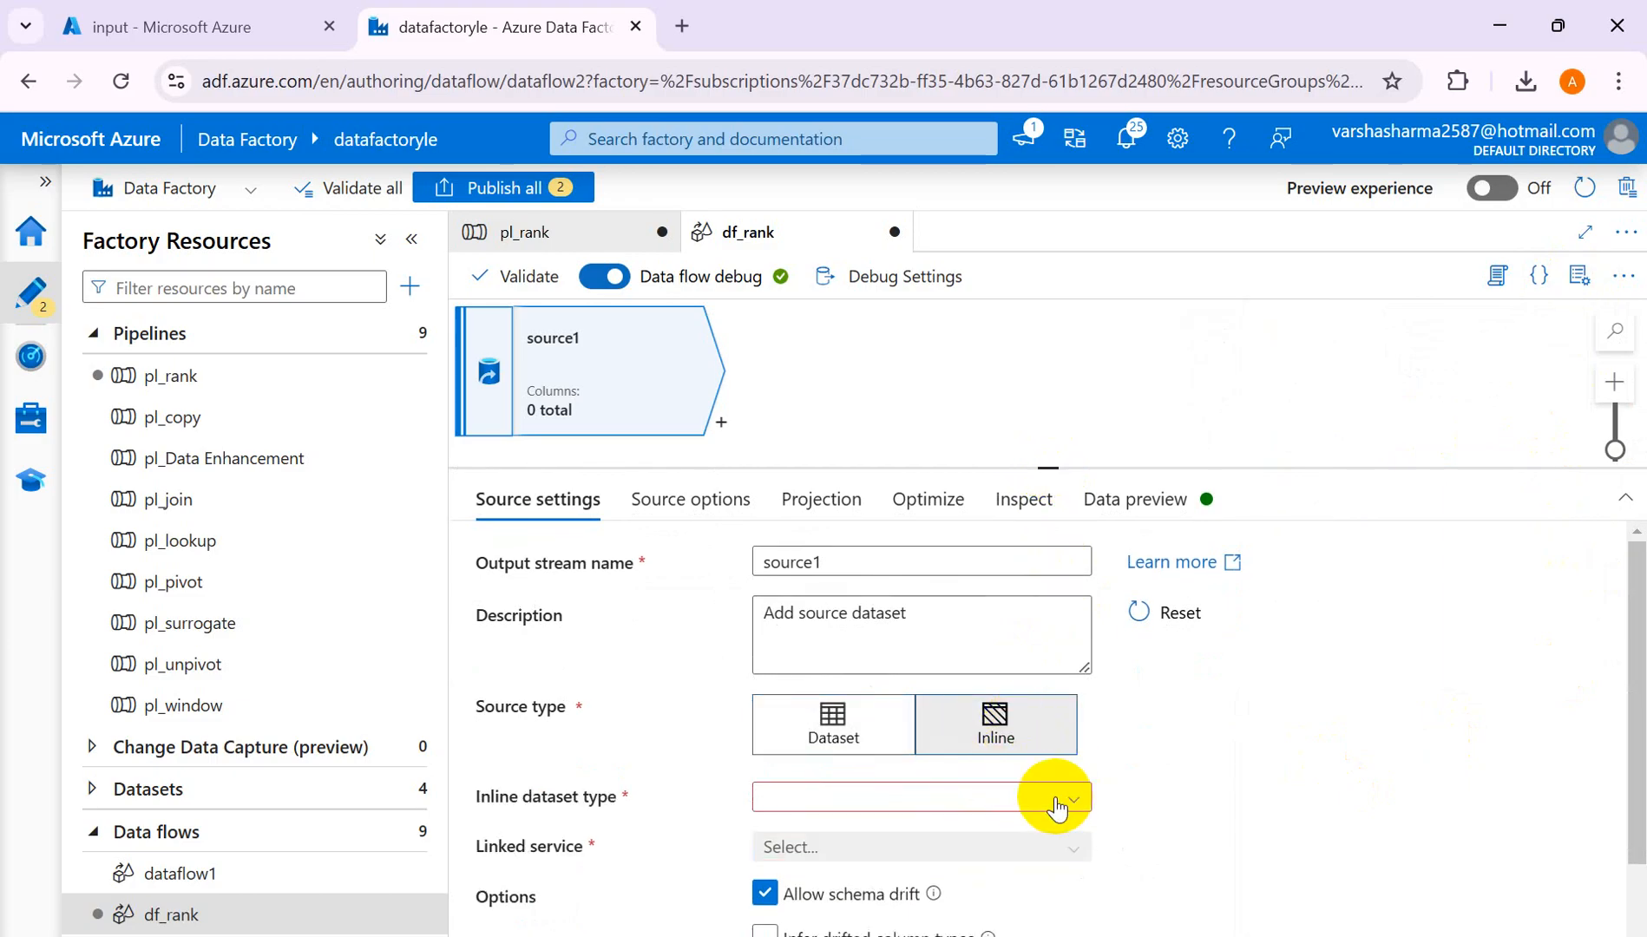
{"action": "left_click", "coordinate": [1055, 806]}
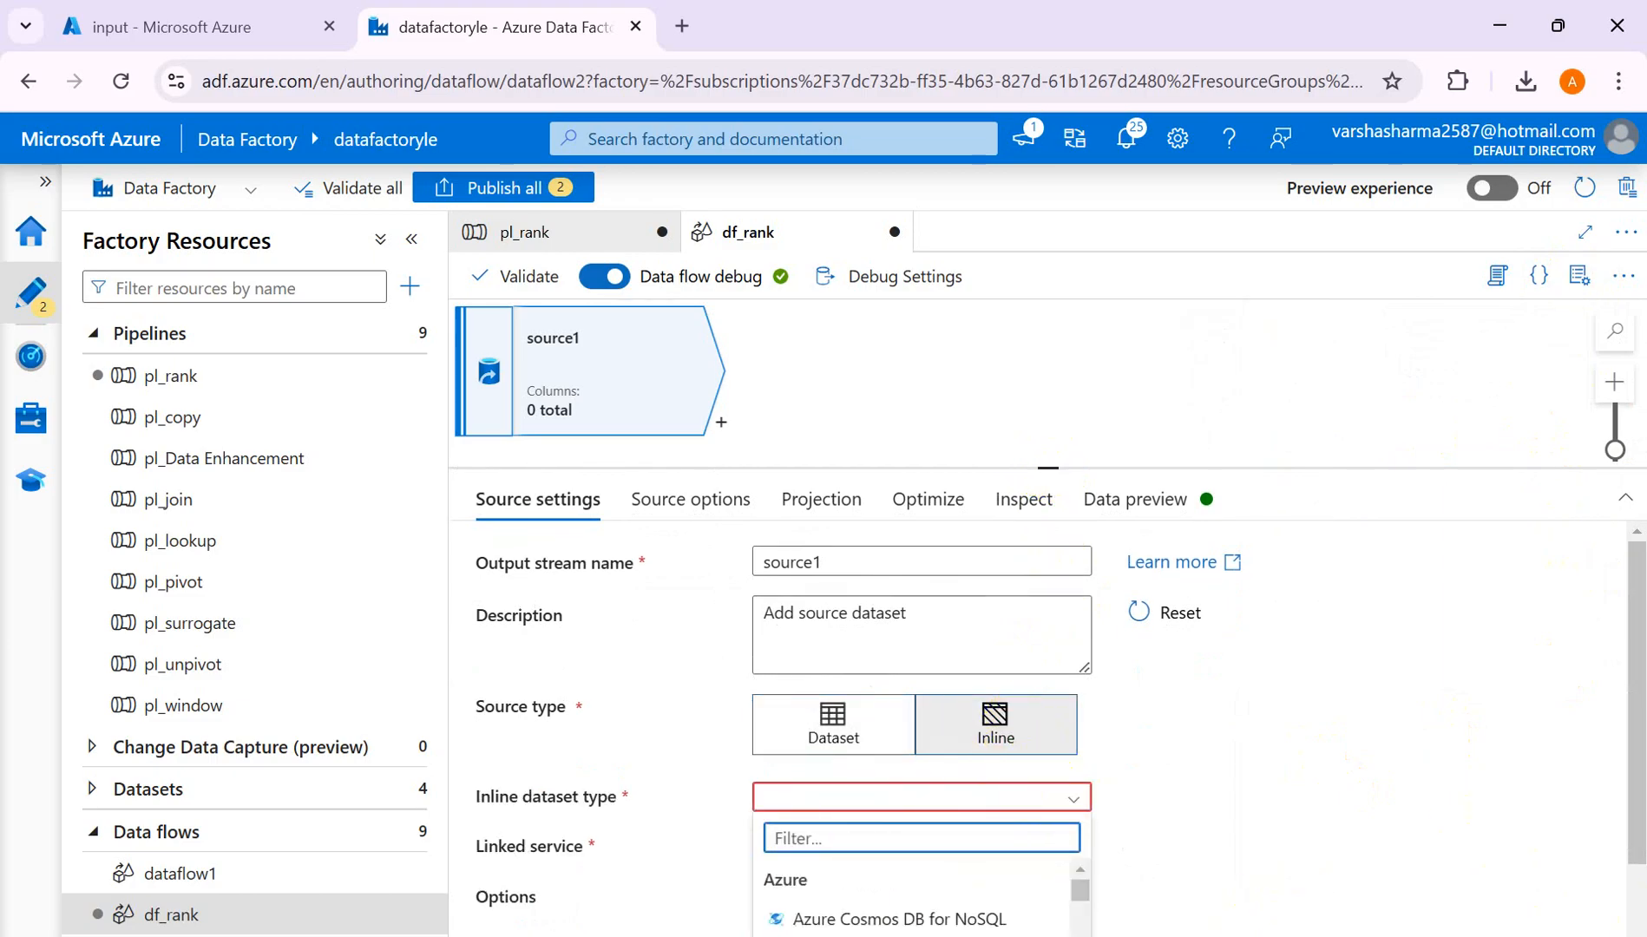
{"action": "scroll", "coordinate": [911, 903], "scroll_direction": "down", "scroll_amount": 6}
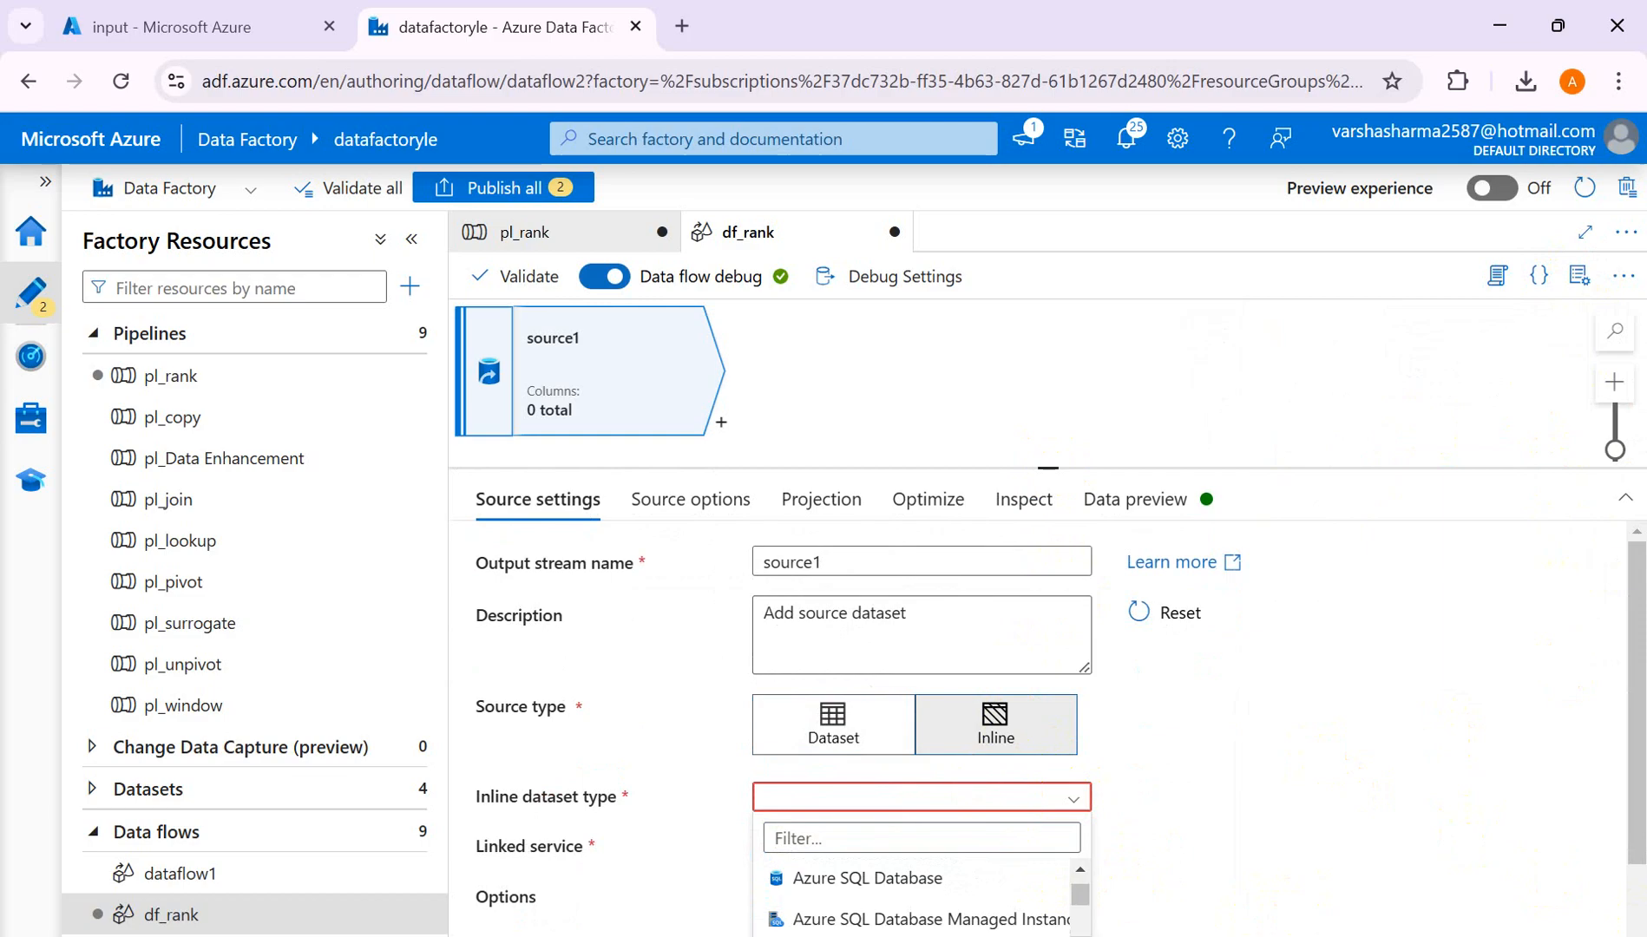
{"action": "scroll", "coordinate": [912, 902], "scroll_direction": "down", "scroll_amount": 6}
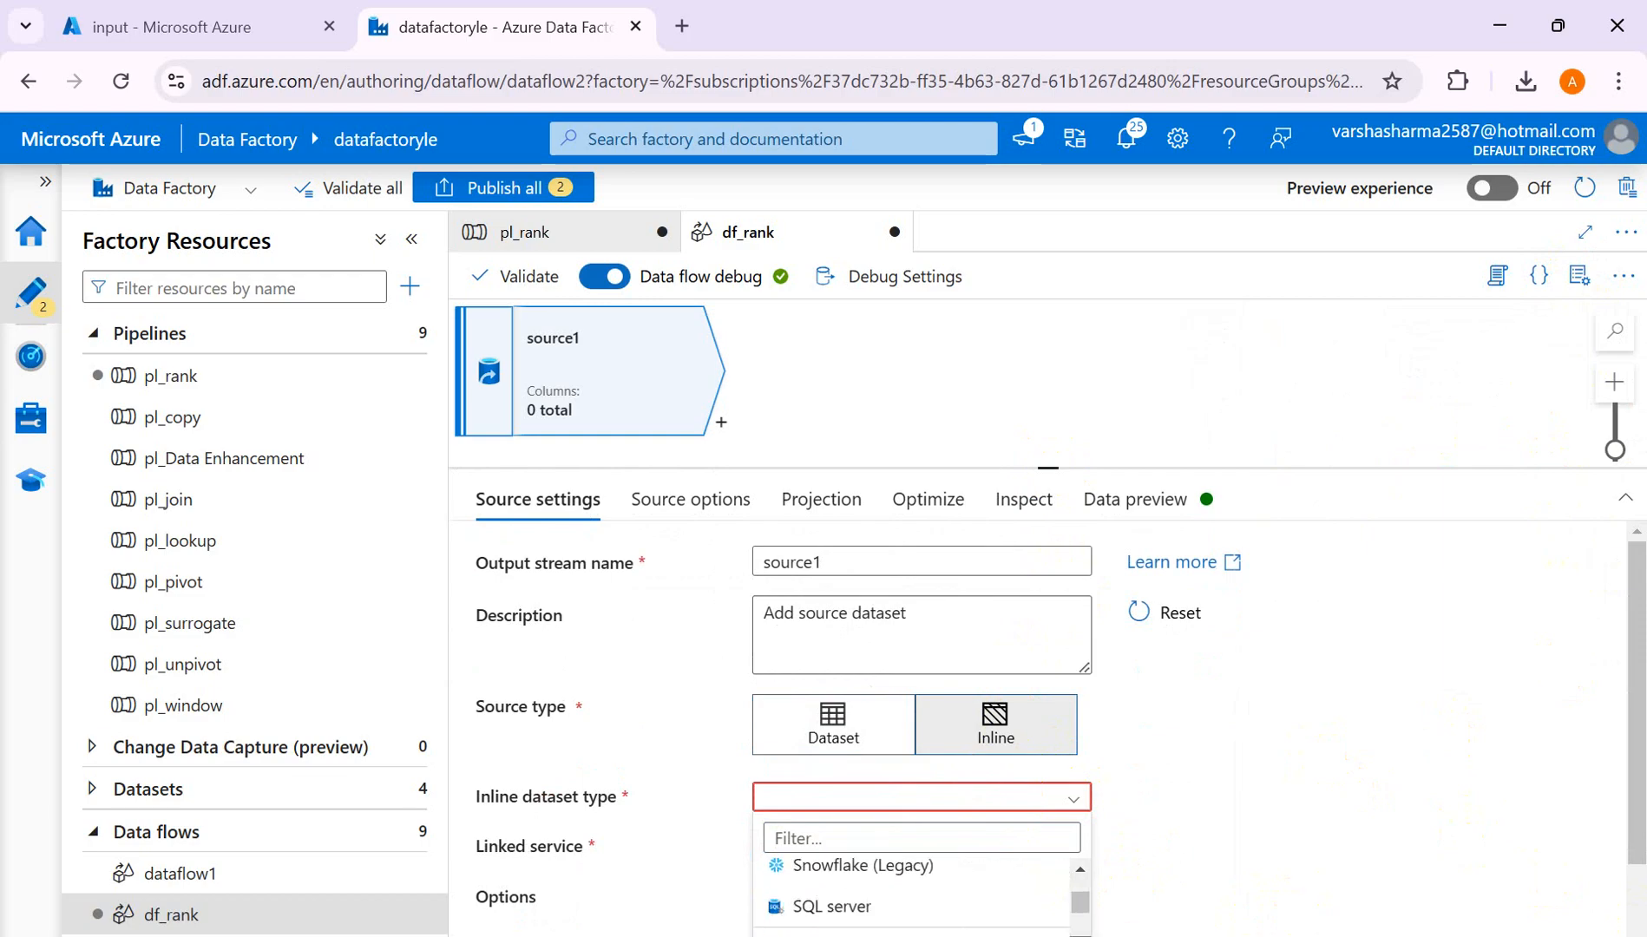
{"action": "scroll", "coordinate": [911, 902], "scroll_direction": "down", "scroll_amount": 1}
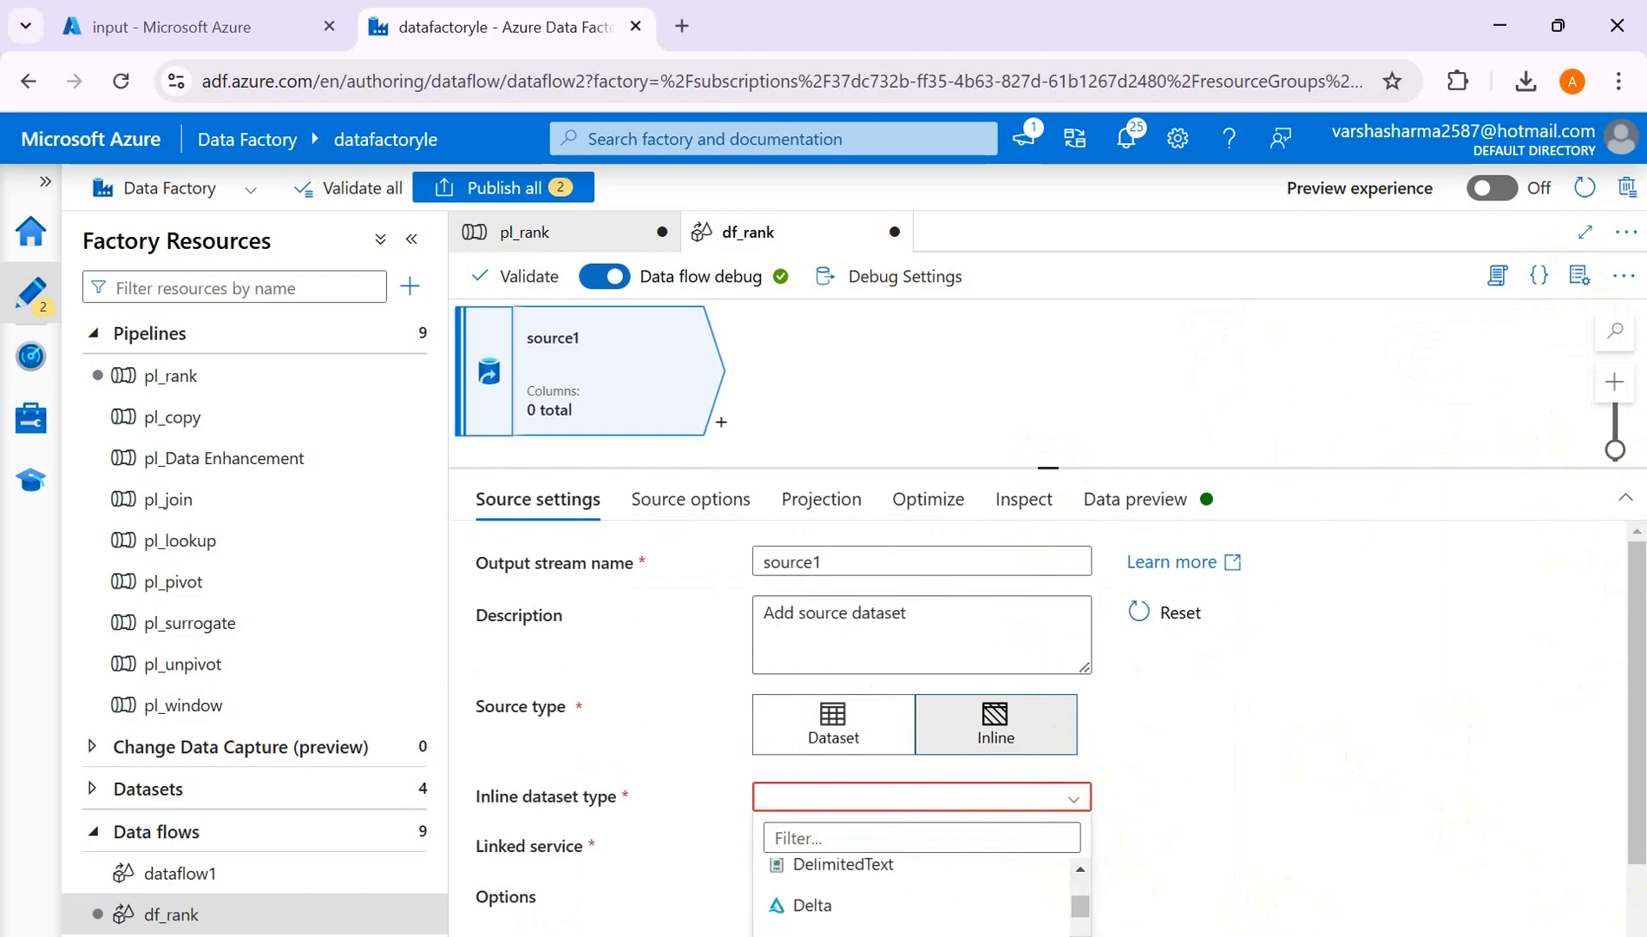
{"action": "left_click", "coordinate": [889, 870]}
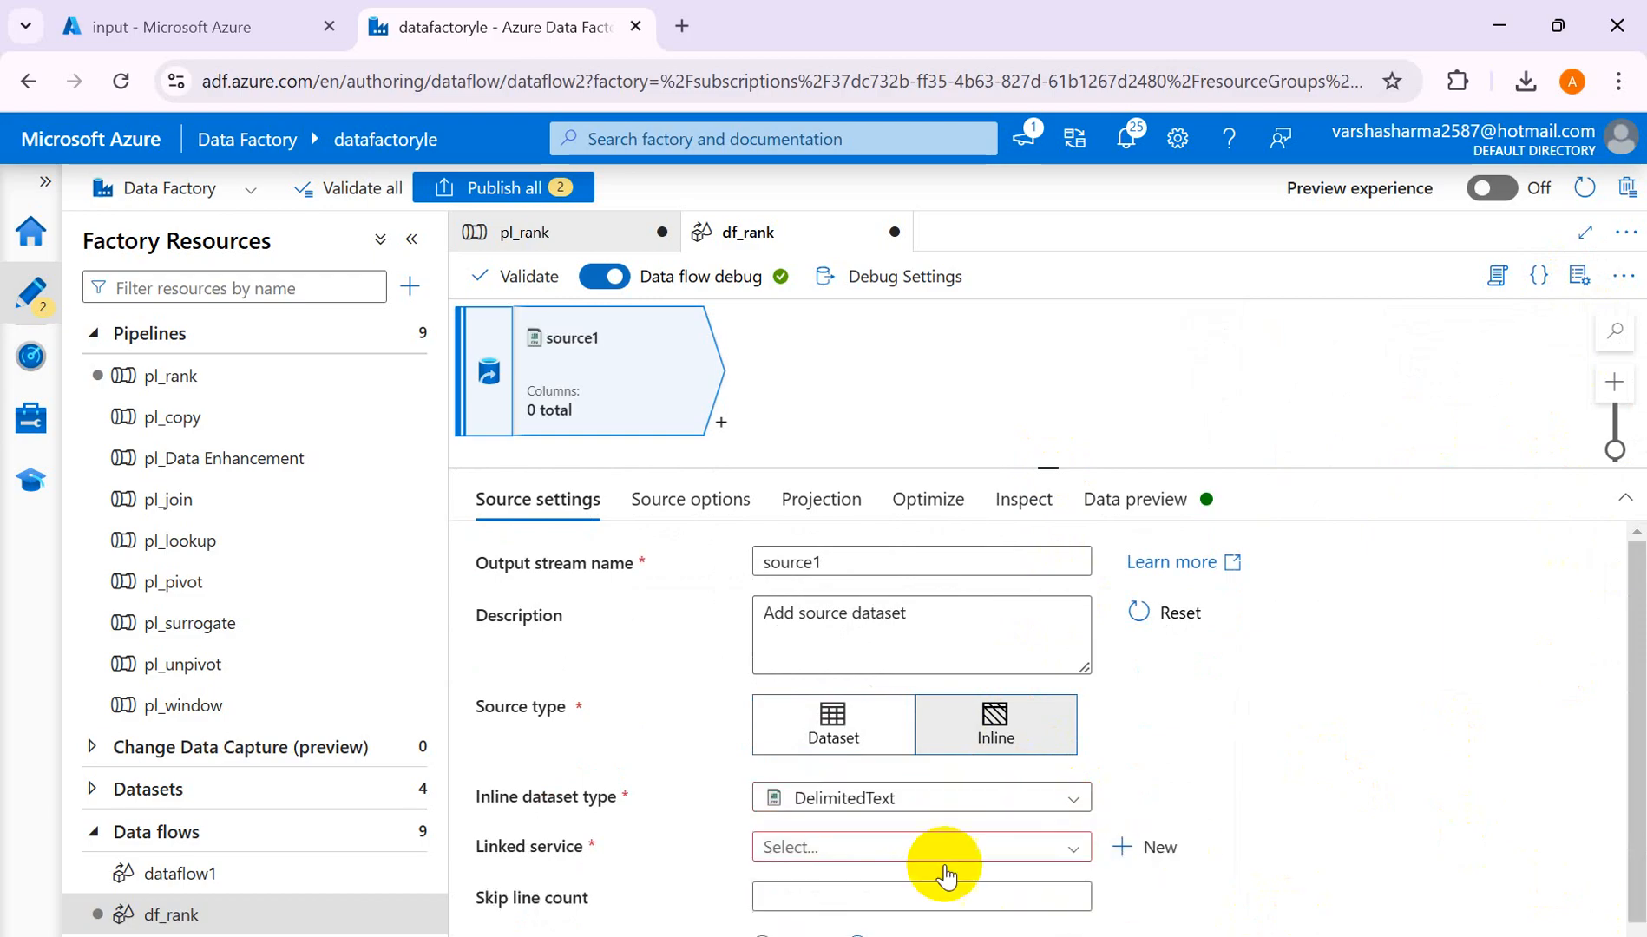
{"action": "left_click", "coordinate": [1074, 850]}
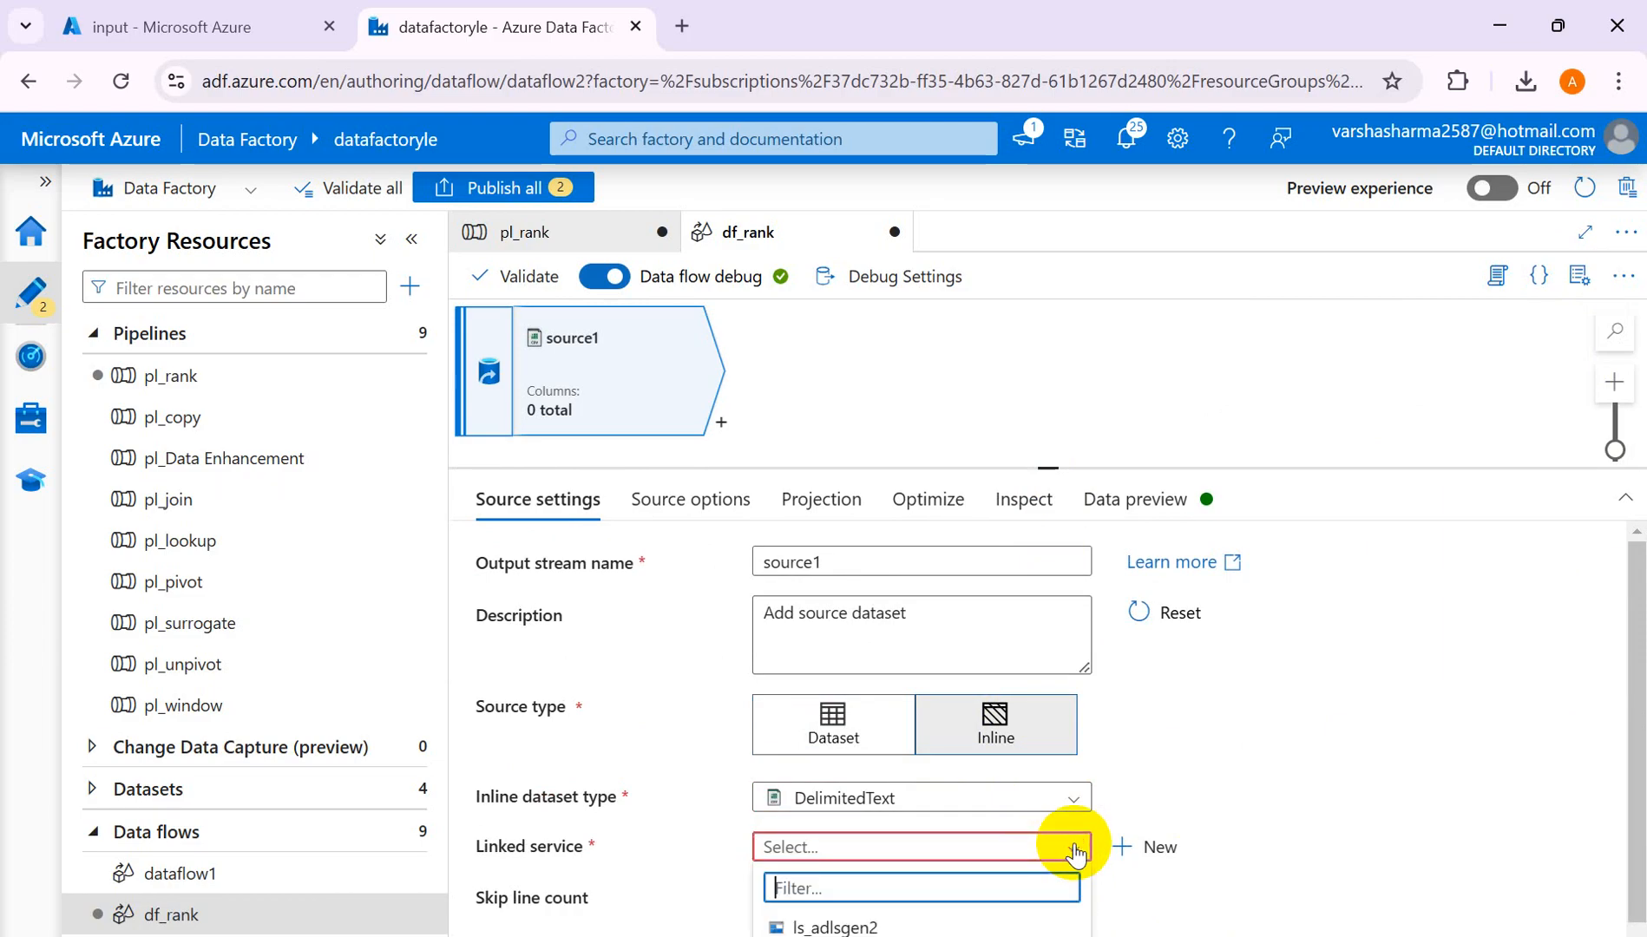
{"action": "left_click", "coordinate": [835, 926]}
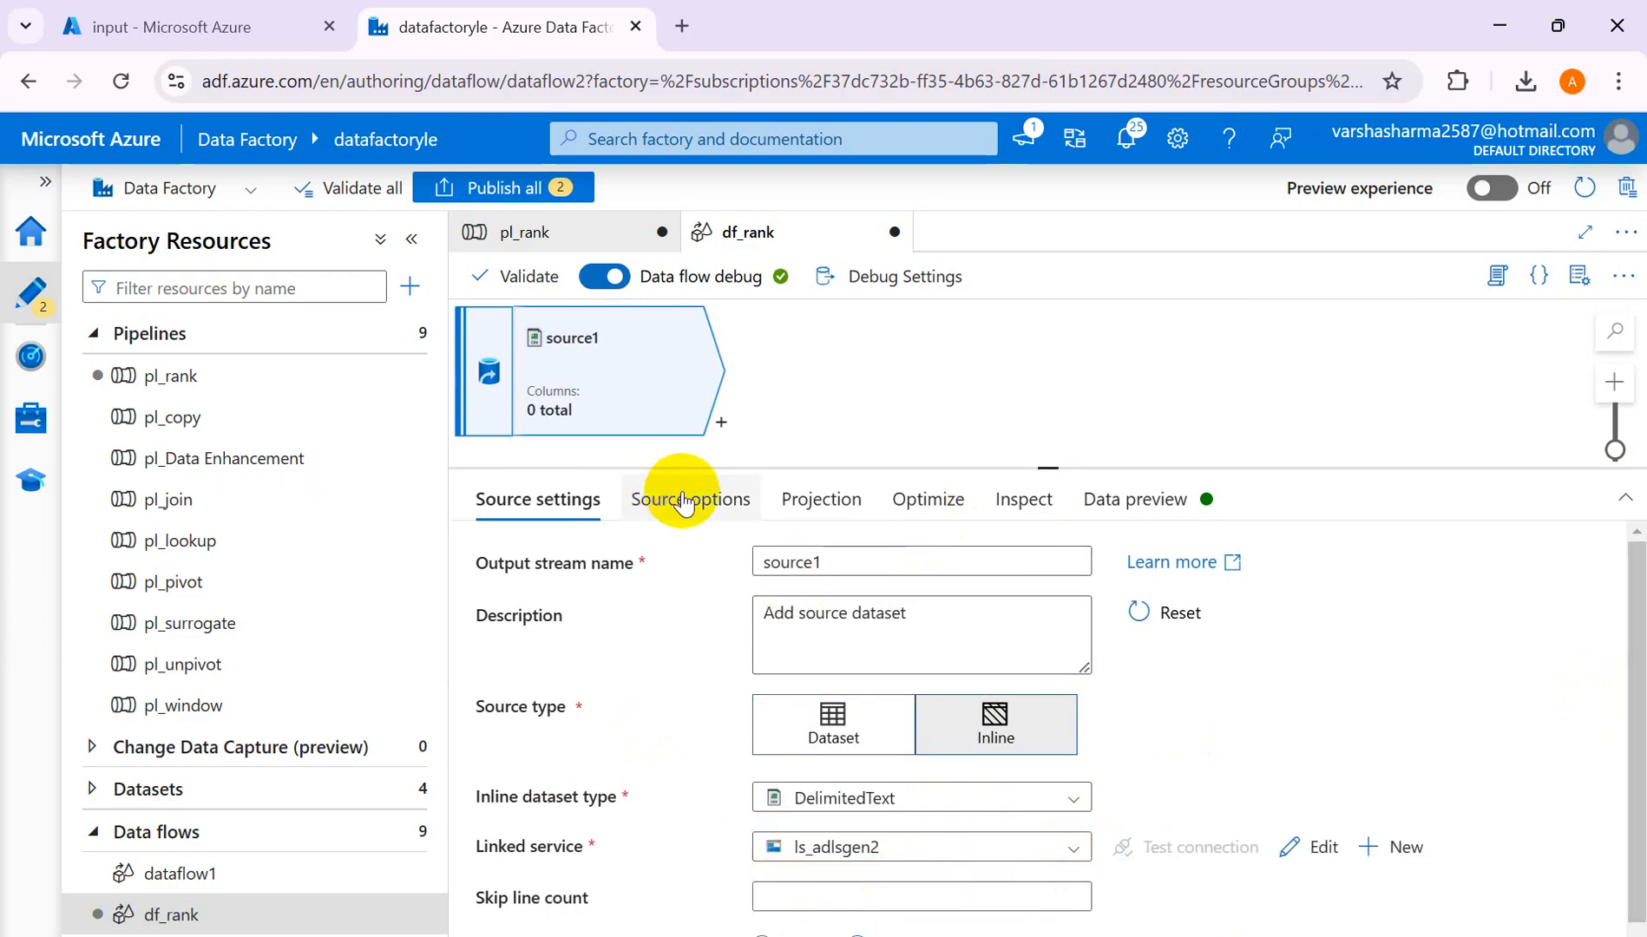
{"action": "left_click_drag", "start_coordinate": [1048, 468], "coordinate": [1048, 409]}
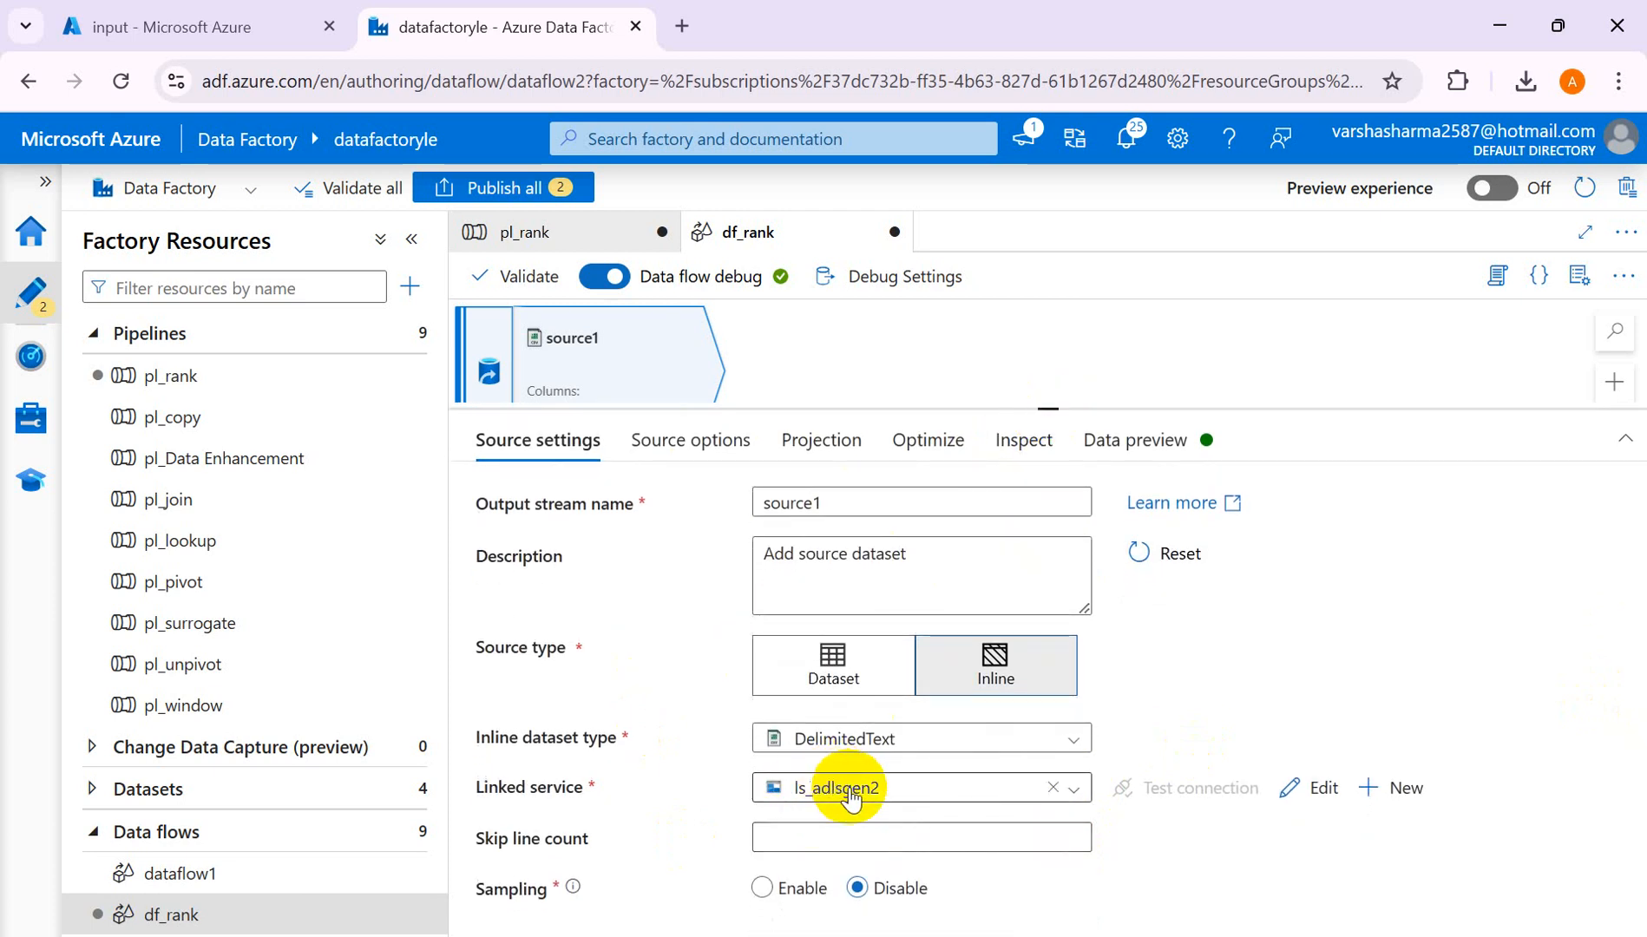
- Check the input container in the Azure portal, then set source1's file path in Data Factory to employee_rank.csv in the input folder
{"action": "left_click", "coordinate": [165, 26]}
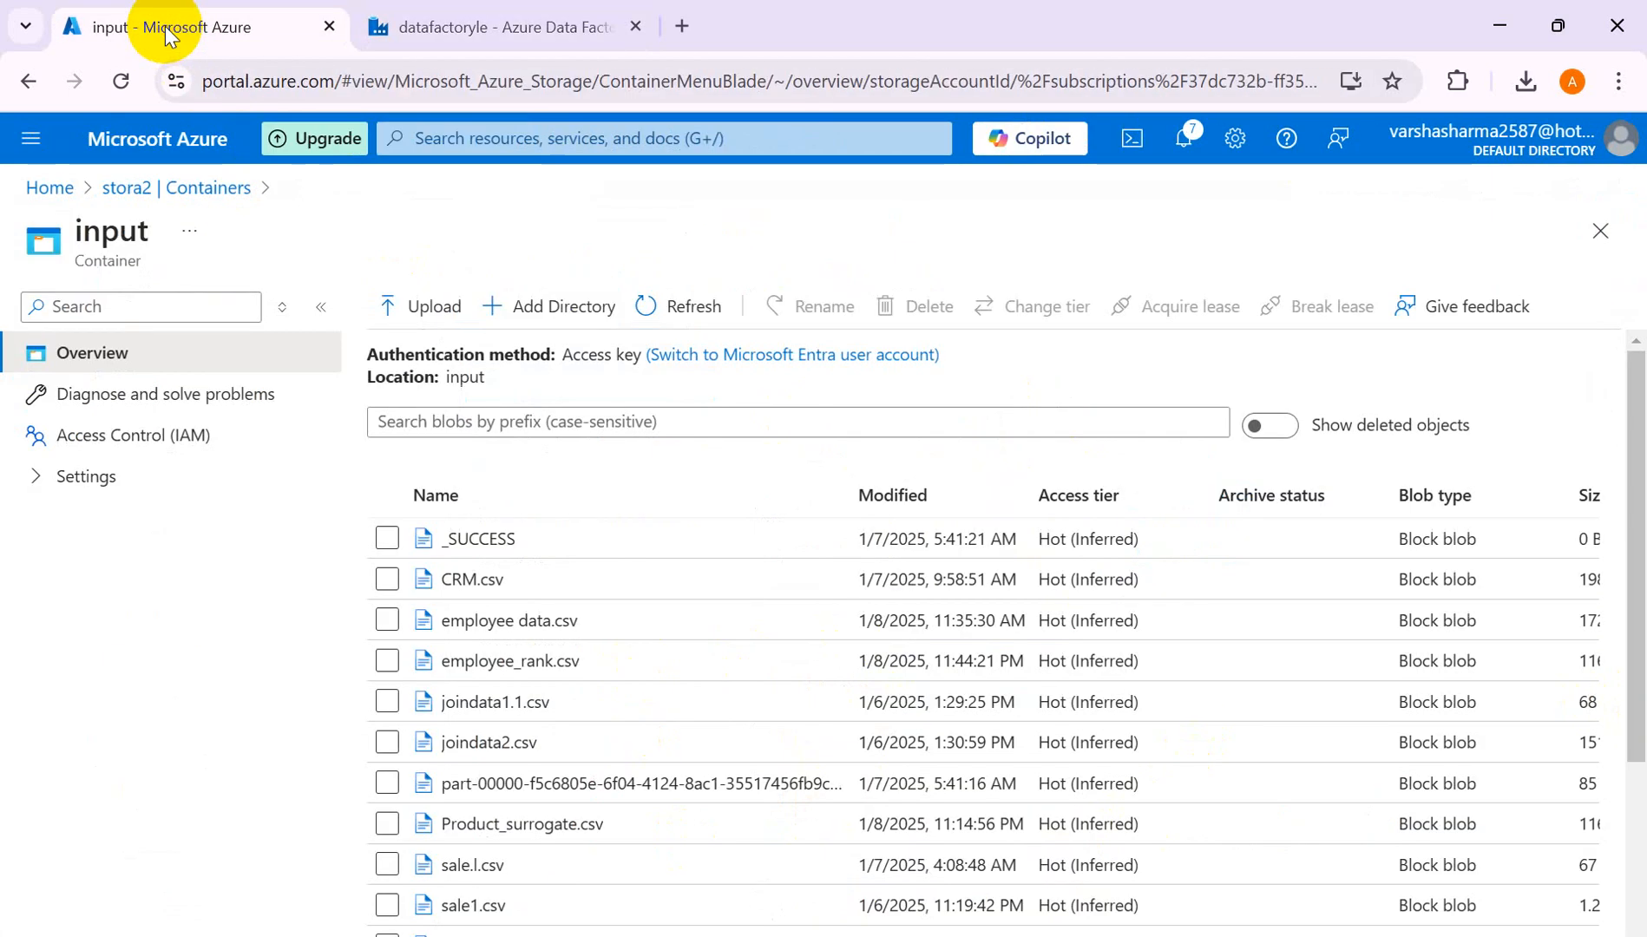
{"action": "left_click", "coordinate": [464, 34]}
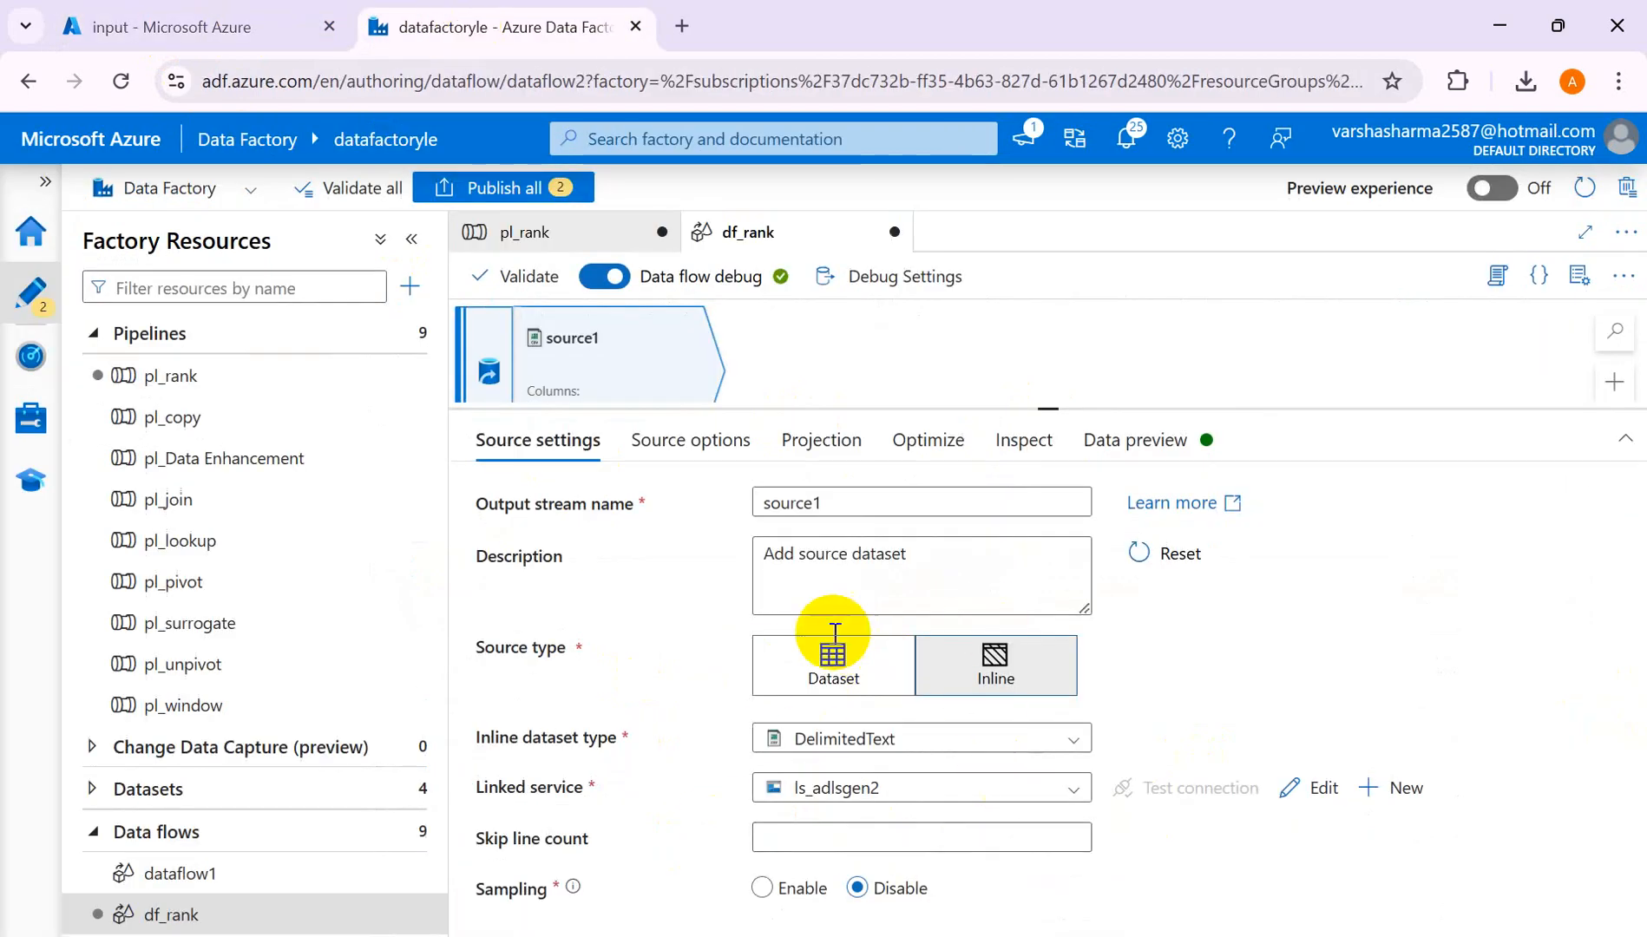
{"action": "left_click", "coordinate": [693, 445]}
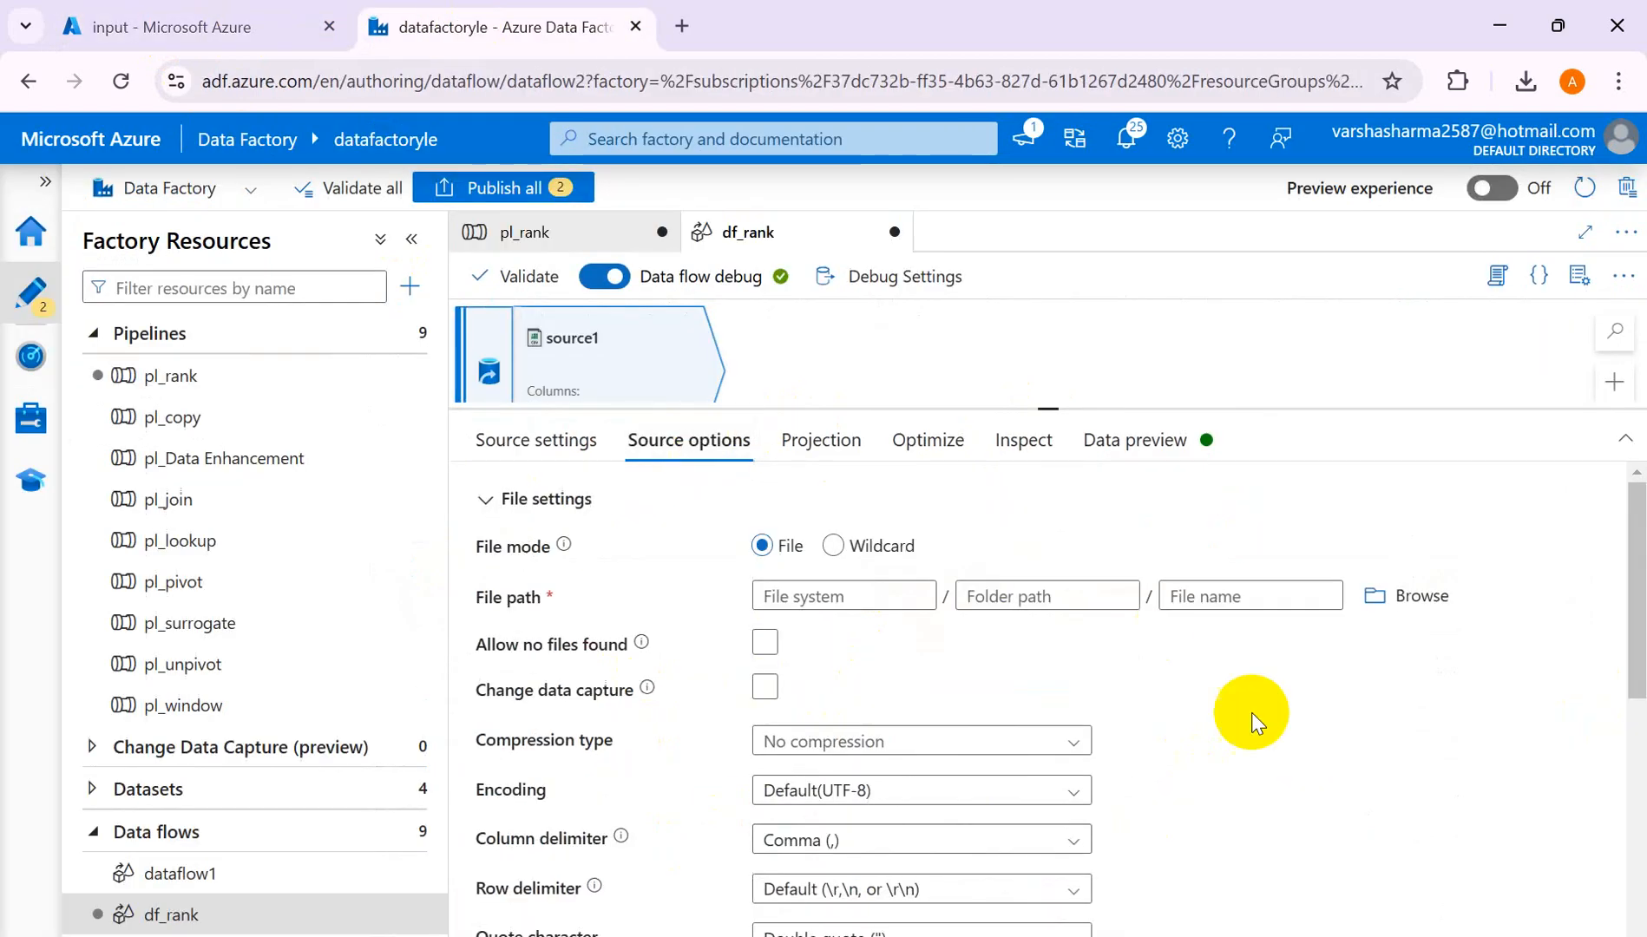
{"action": "left_click", "coordinate": [1385, 595]}
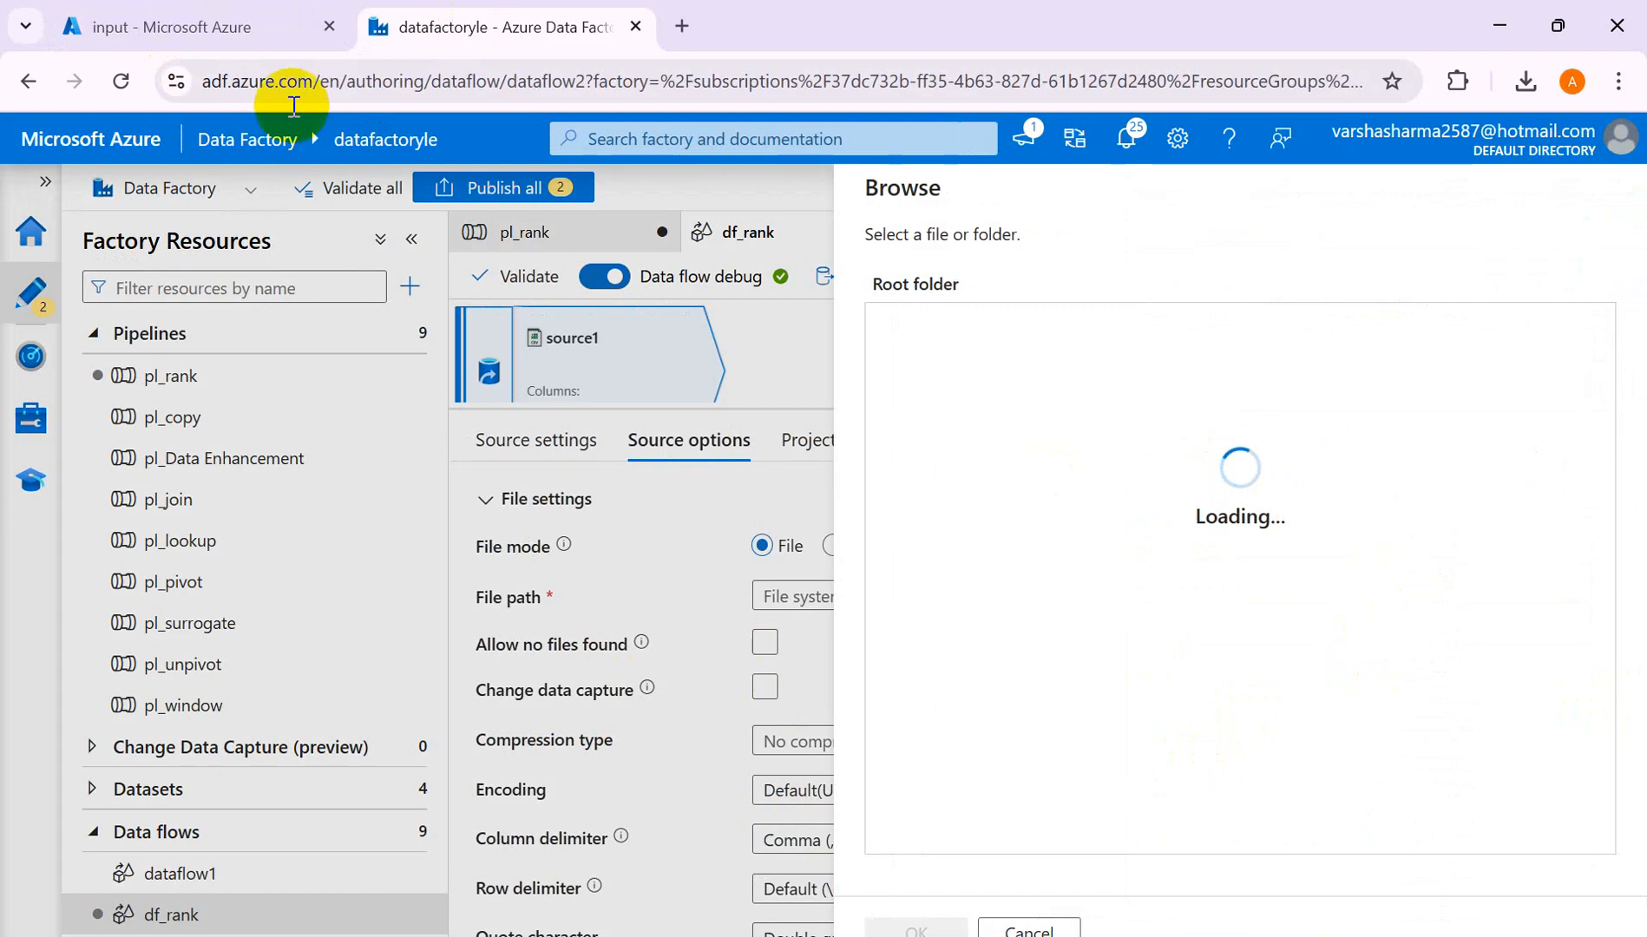
{"action": "left_click", "coordinate": [207, 29]}
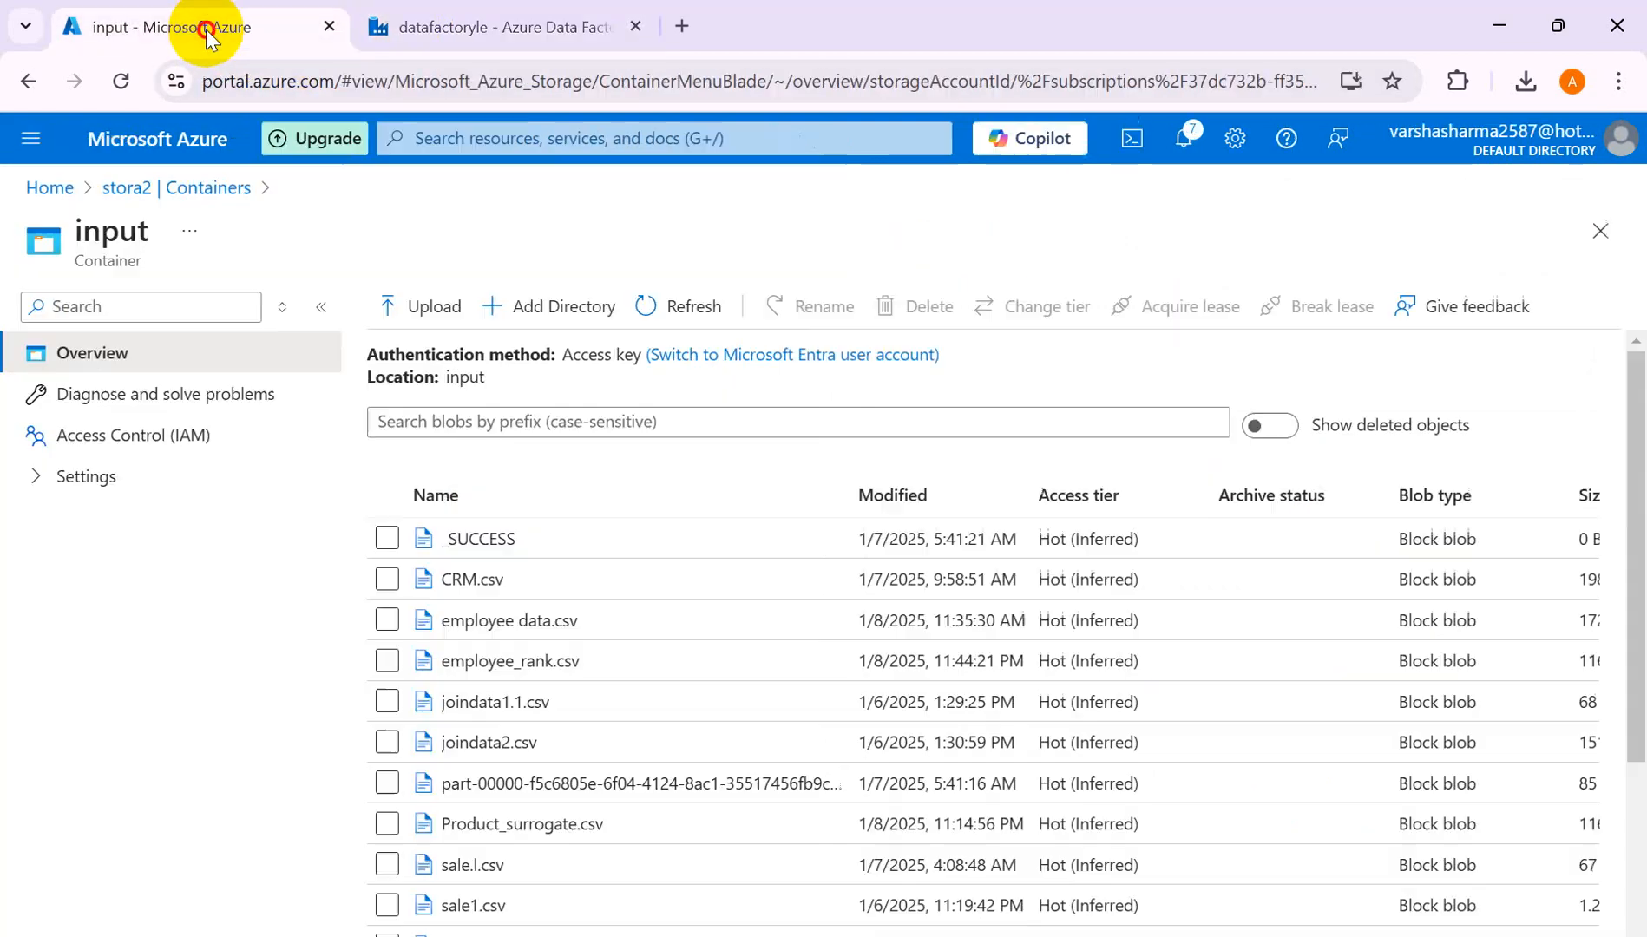
{"action": "left_click", "coordinate": [466, 29]}
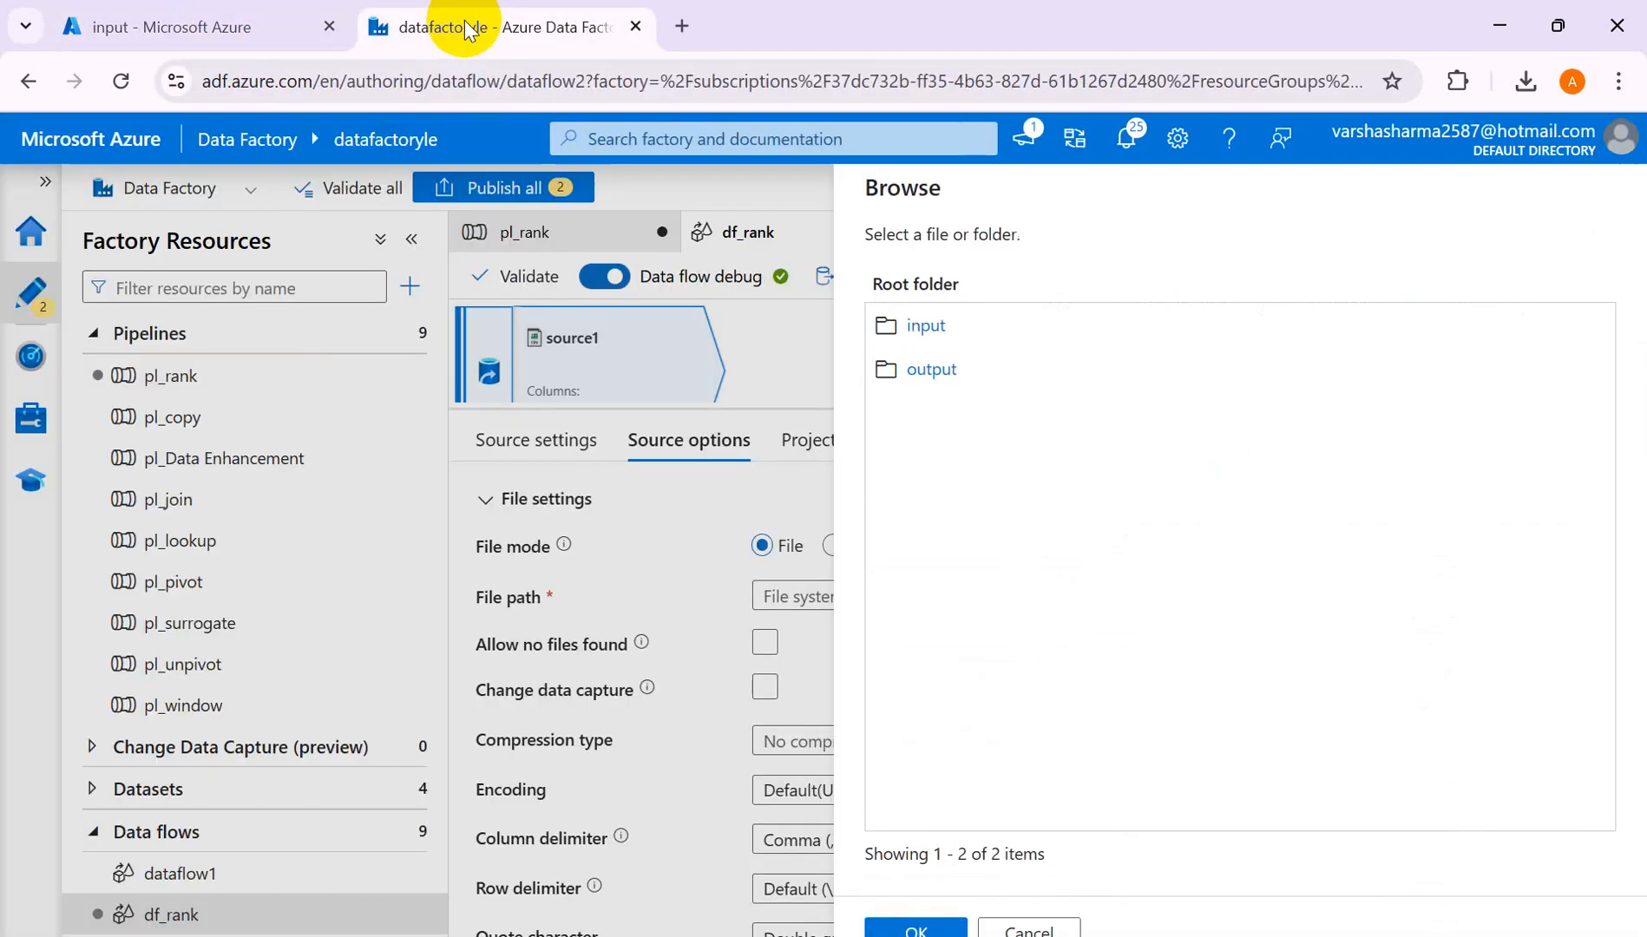
{"action": "left_click", "coordinate": [935, 324]}
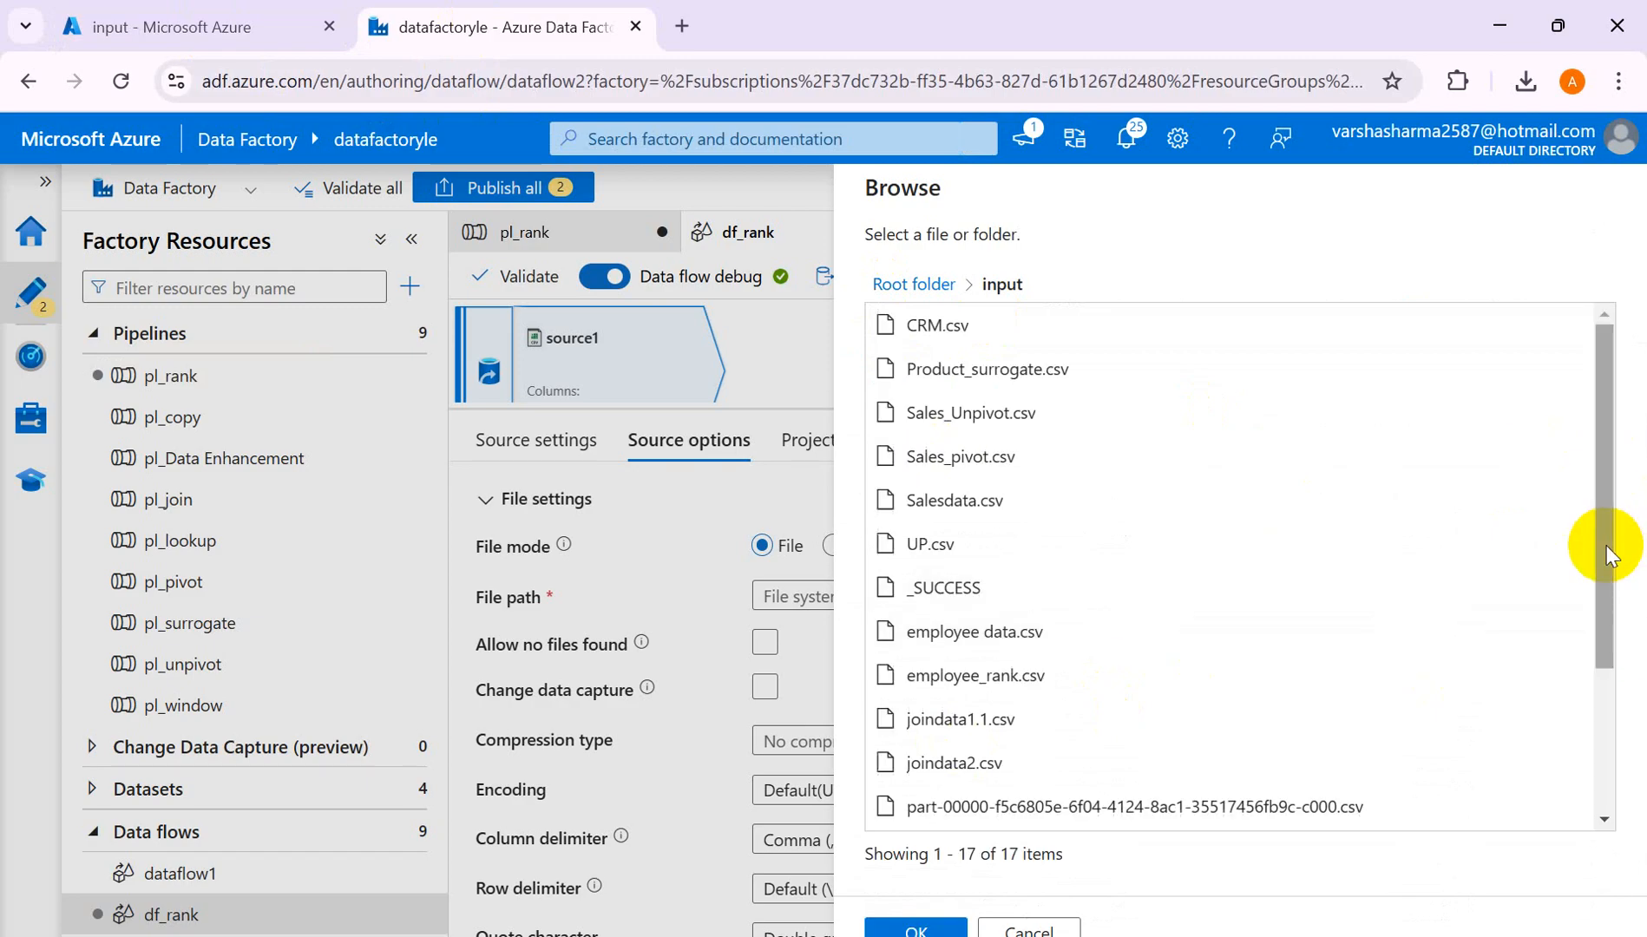
{"action": "left_click_drag", "start_coordinate": [1606, 546], "coordinate": [1606, 625]}
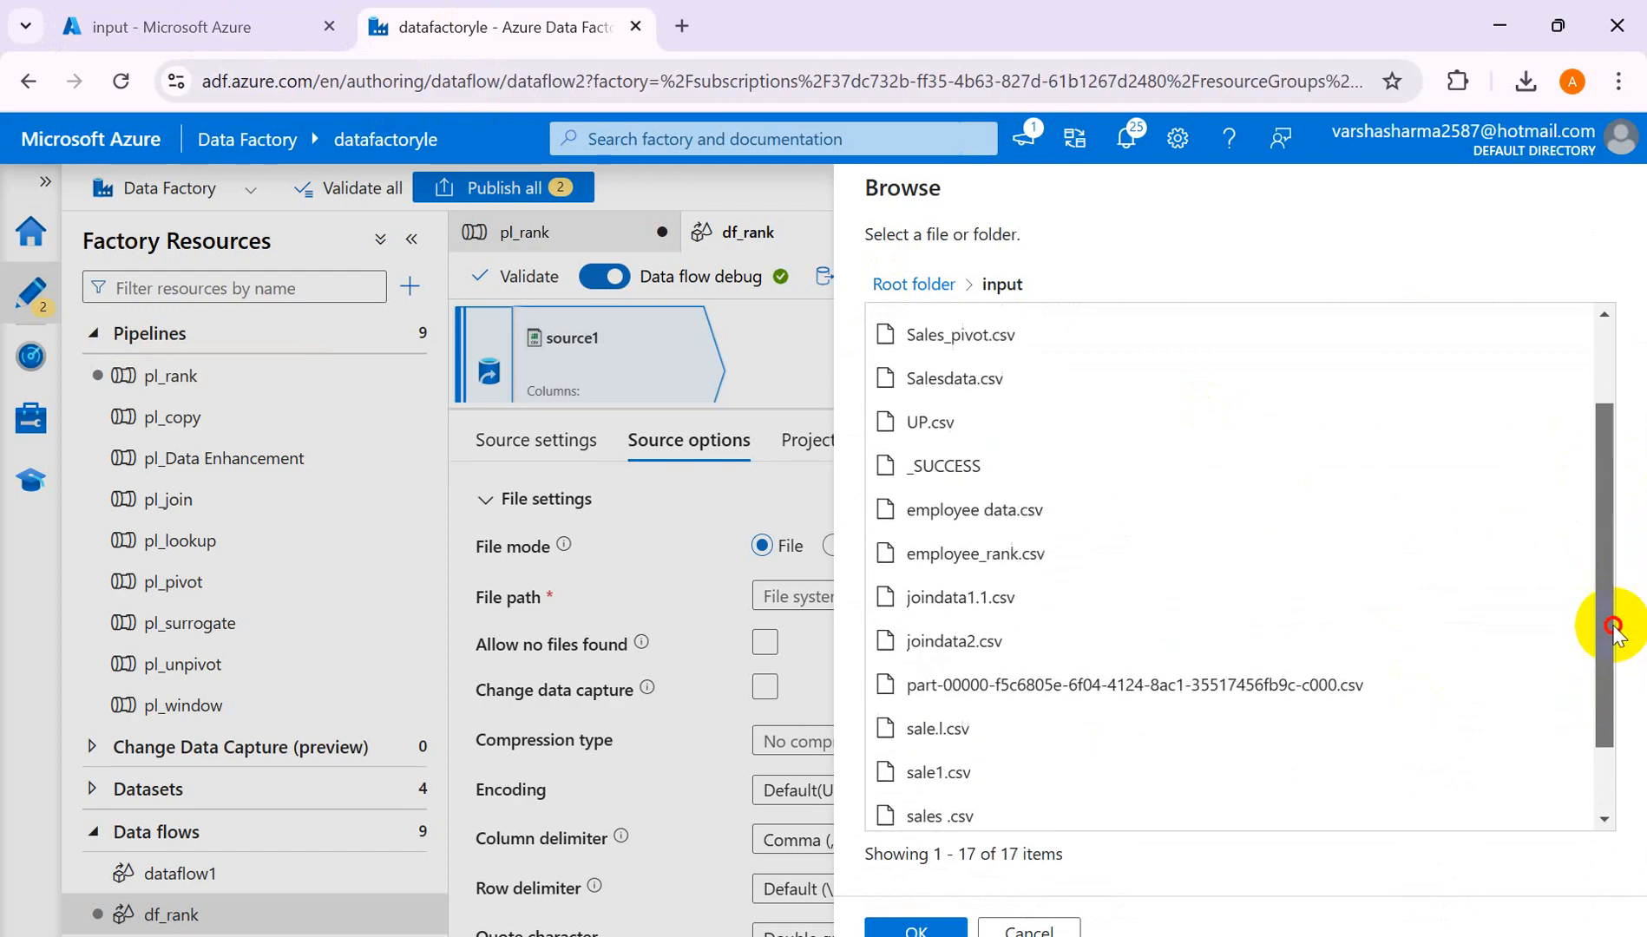
{"action": "left_click", "coordinate": [973, 555]}
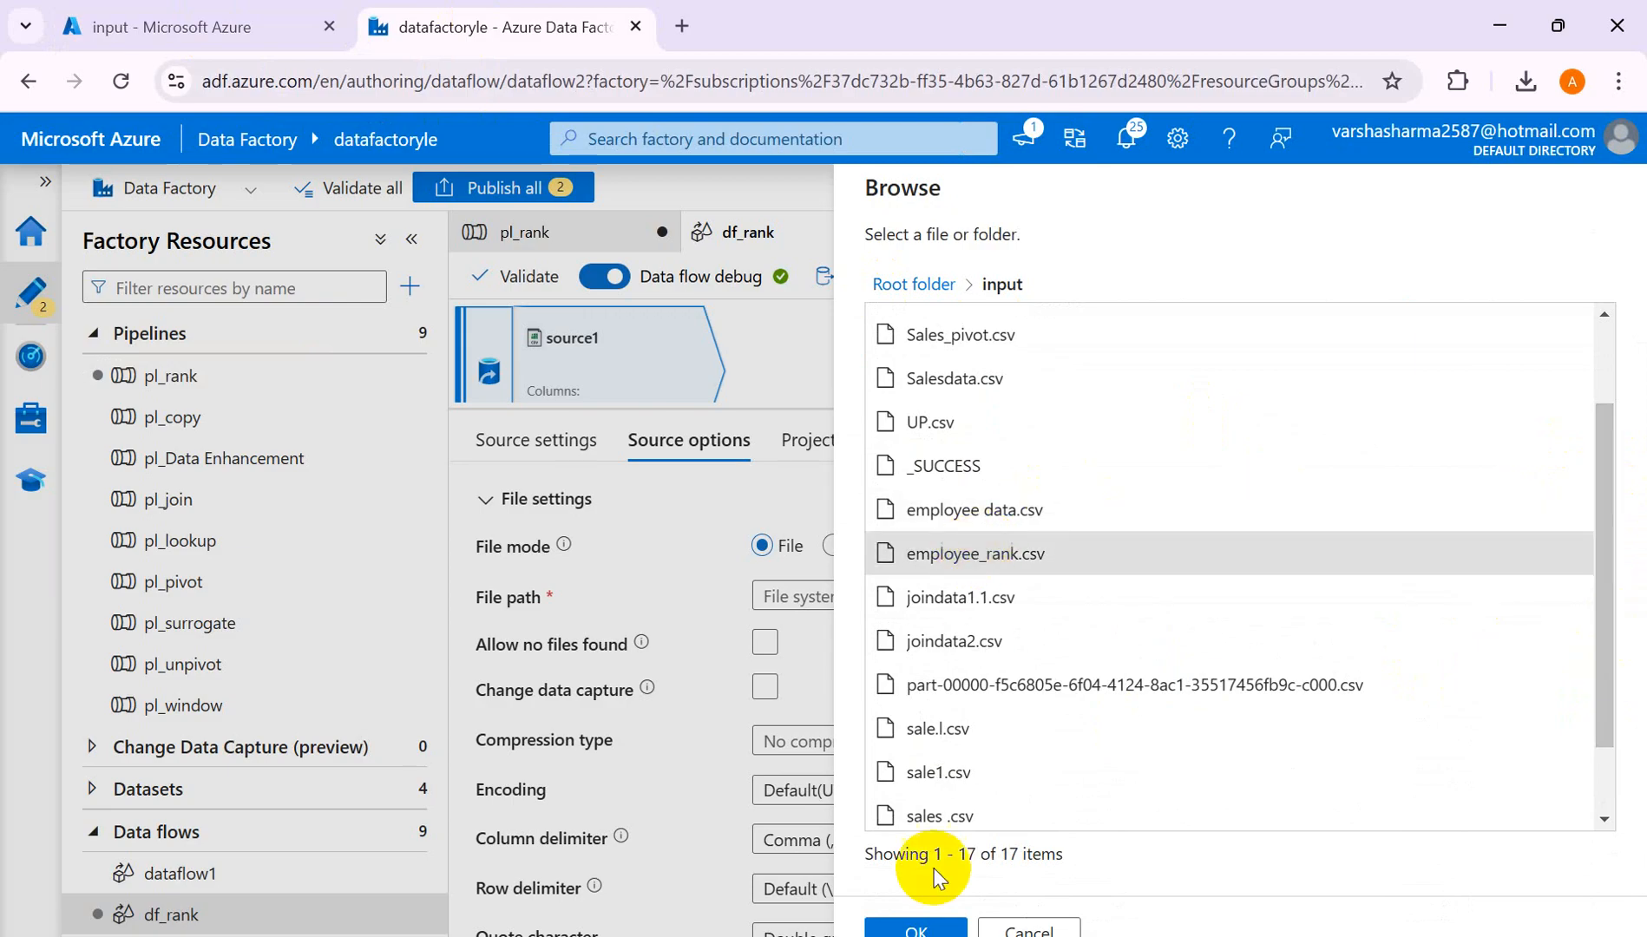
{"action": "left_click", "coordinate": [903, 929]}
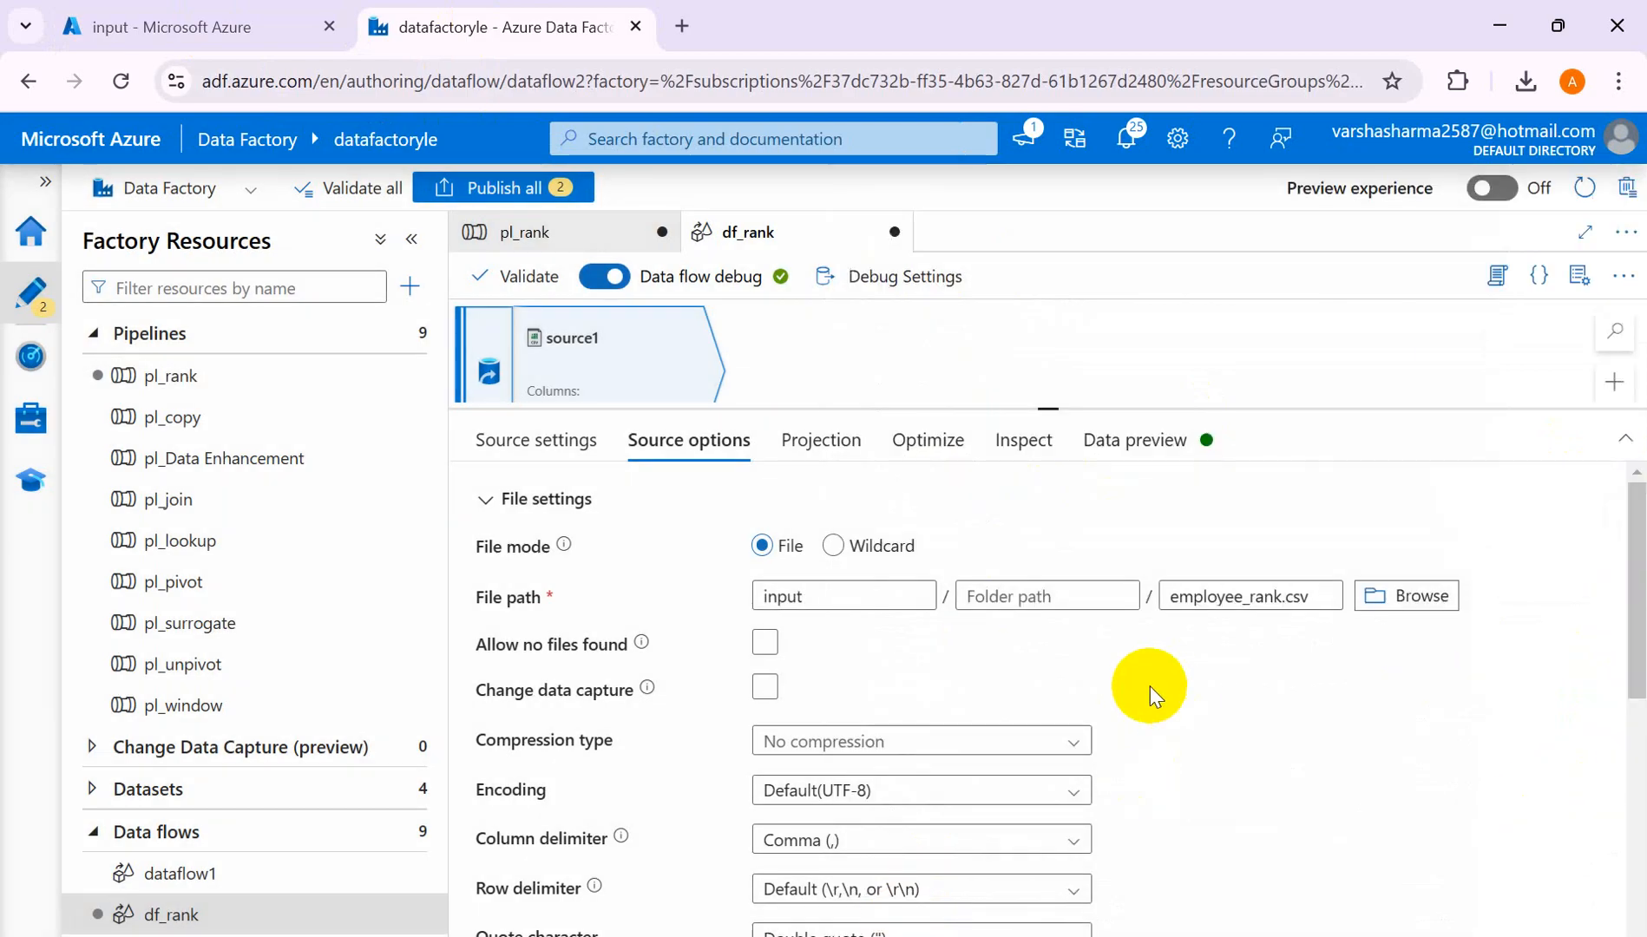
- Treat the first row of the source1 file as the header
{"action": "left_click_drag", "start_coordinate": [1637, 685], "coordinate": [1629, 868]}
{"action": "left_click", "coordinate": [764, 615]}
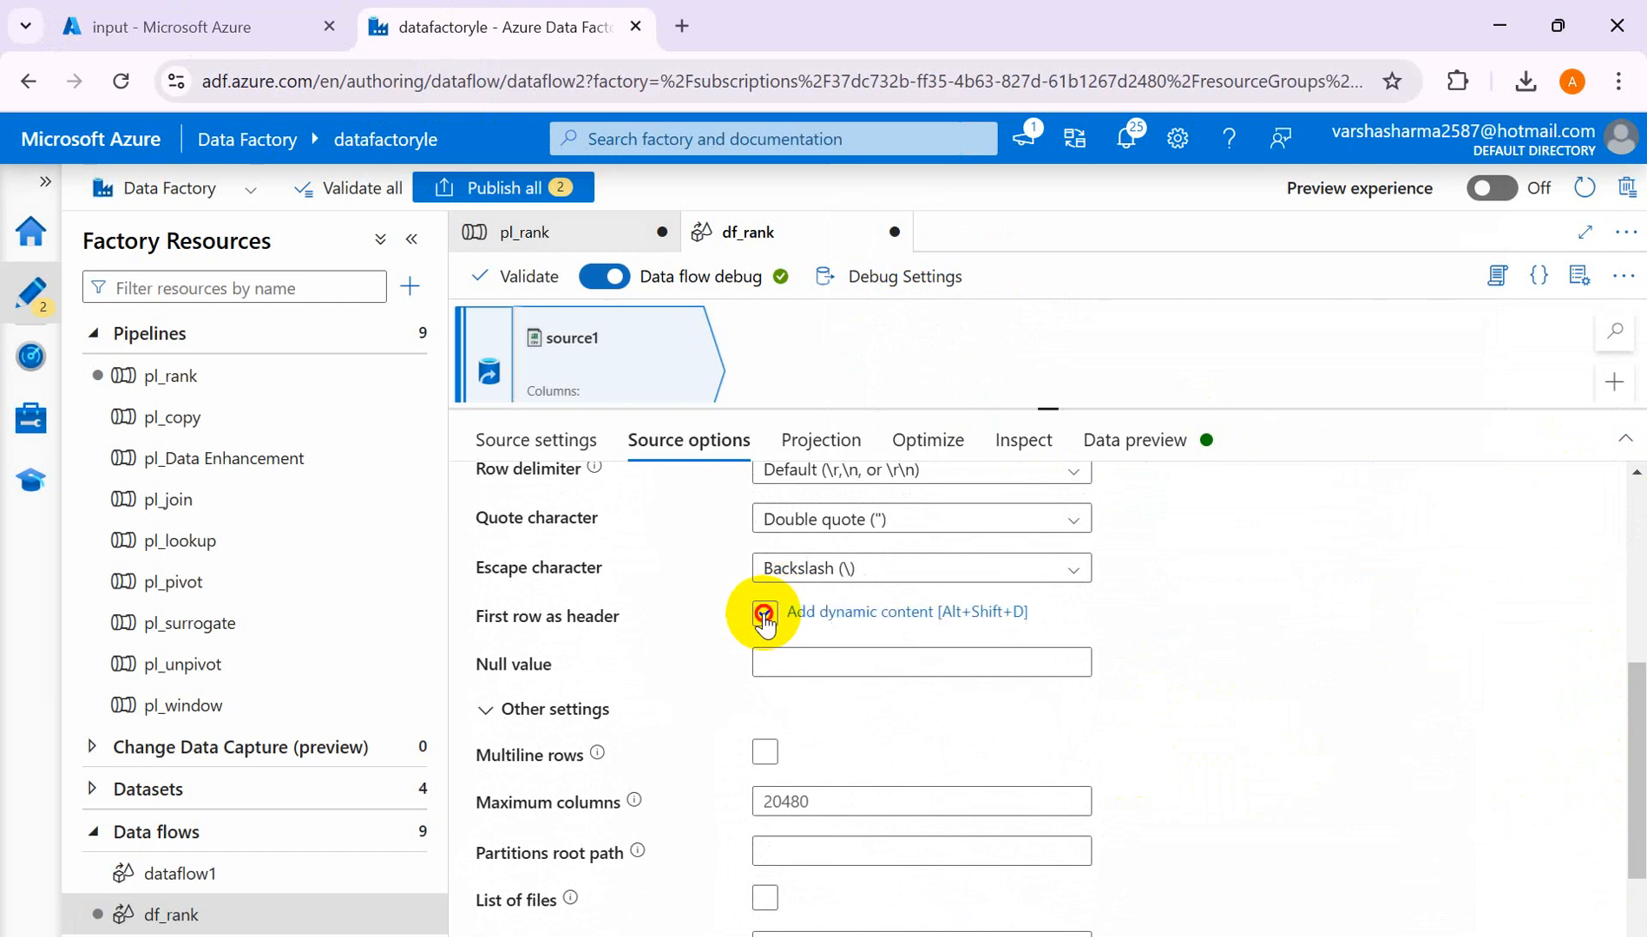
{"action": "left_click_drag", "start_coordinate": [1636, 763], "coordinate": [1629, 404]}
- Import the schema for source1's projection with the default formats and dismiss the notification
{"action": "left_click", "coordinate": [816, 458]}
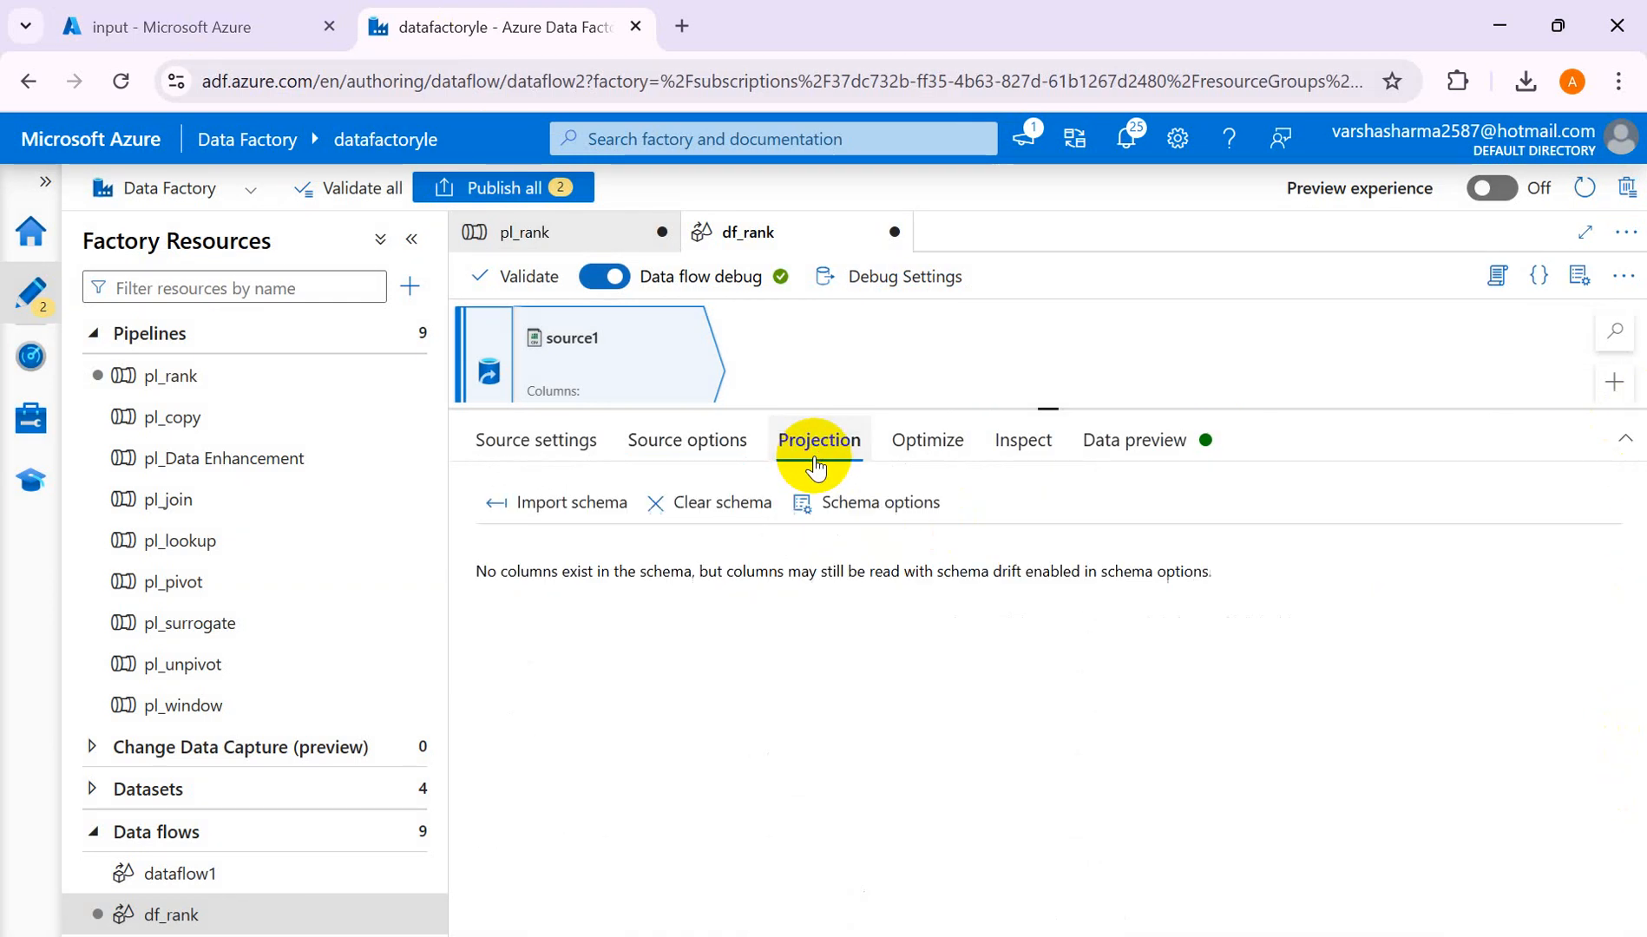
{"action": "left_click", "coordinate": [577, 503]}
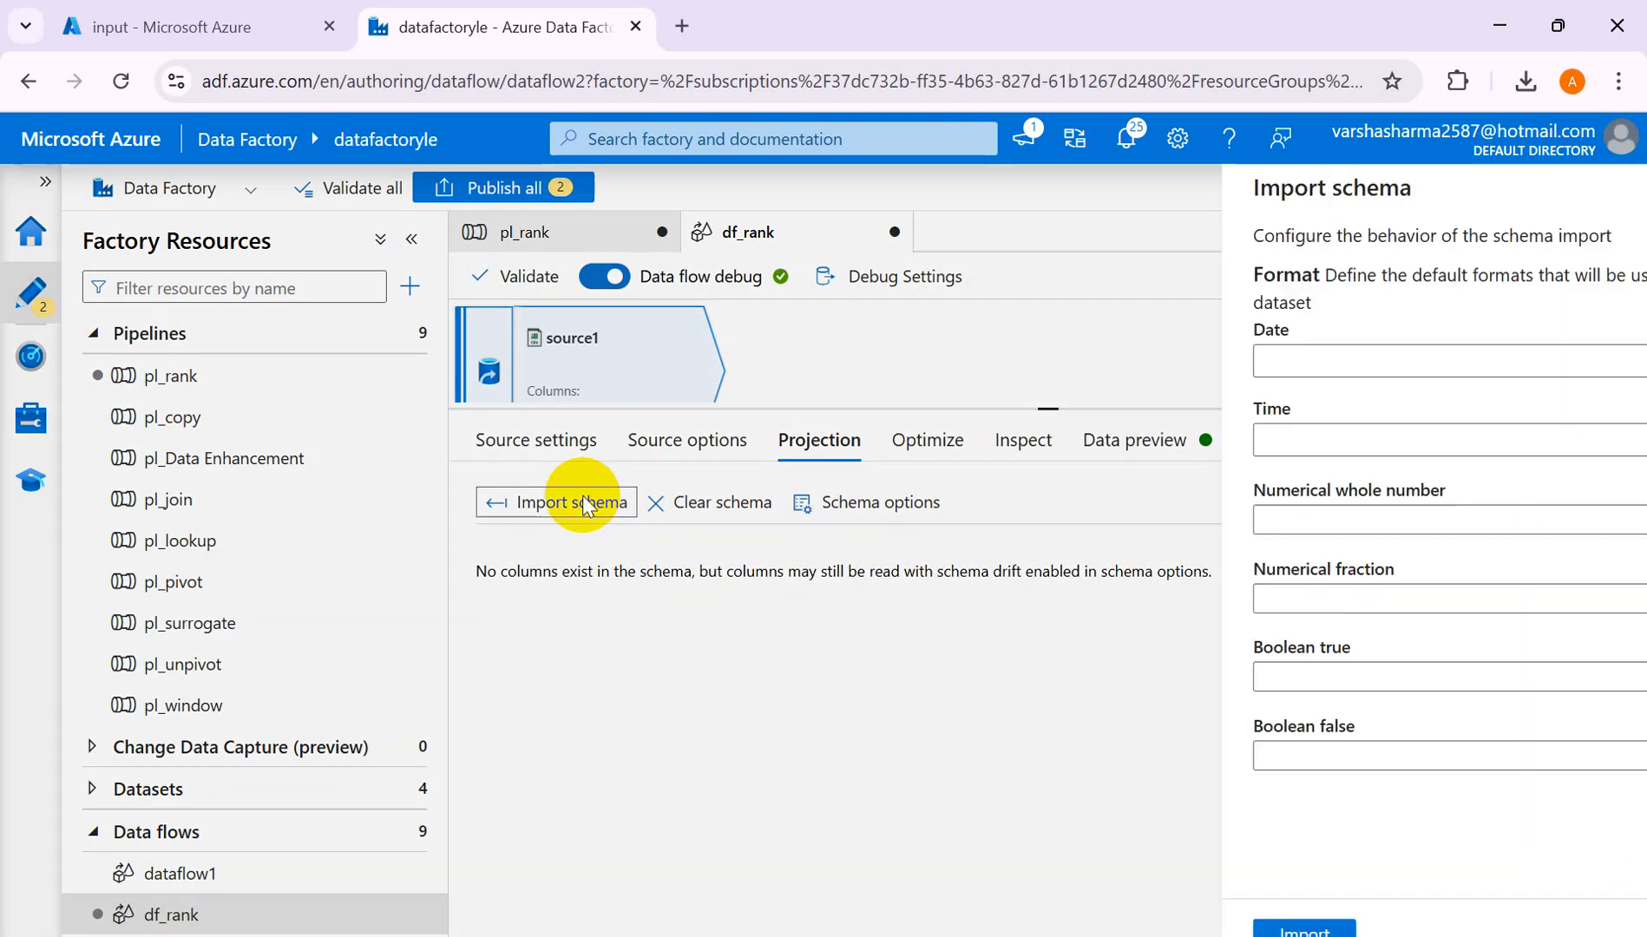
{"action": "left_click", "coordinate": [918, 929]}
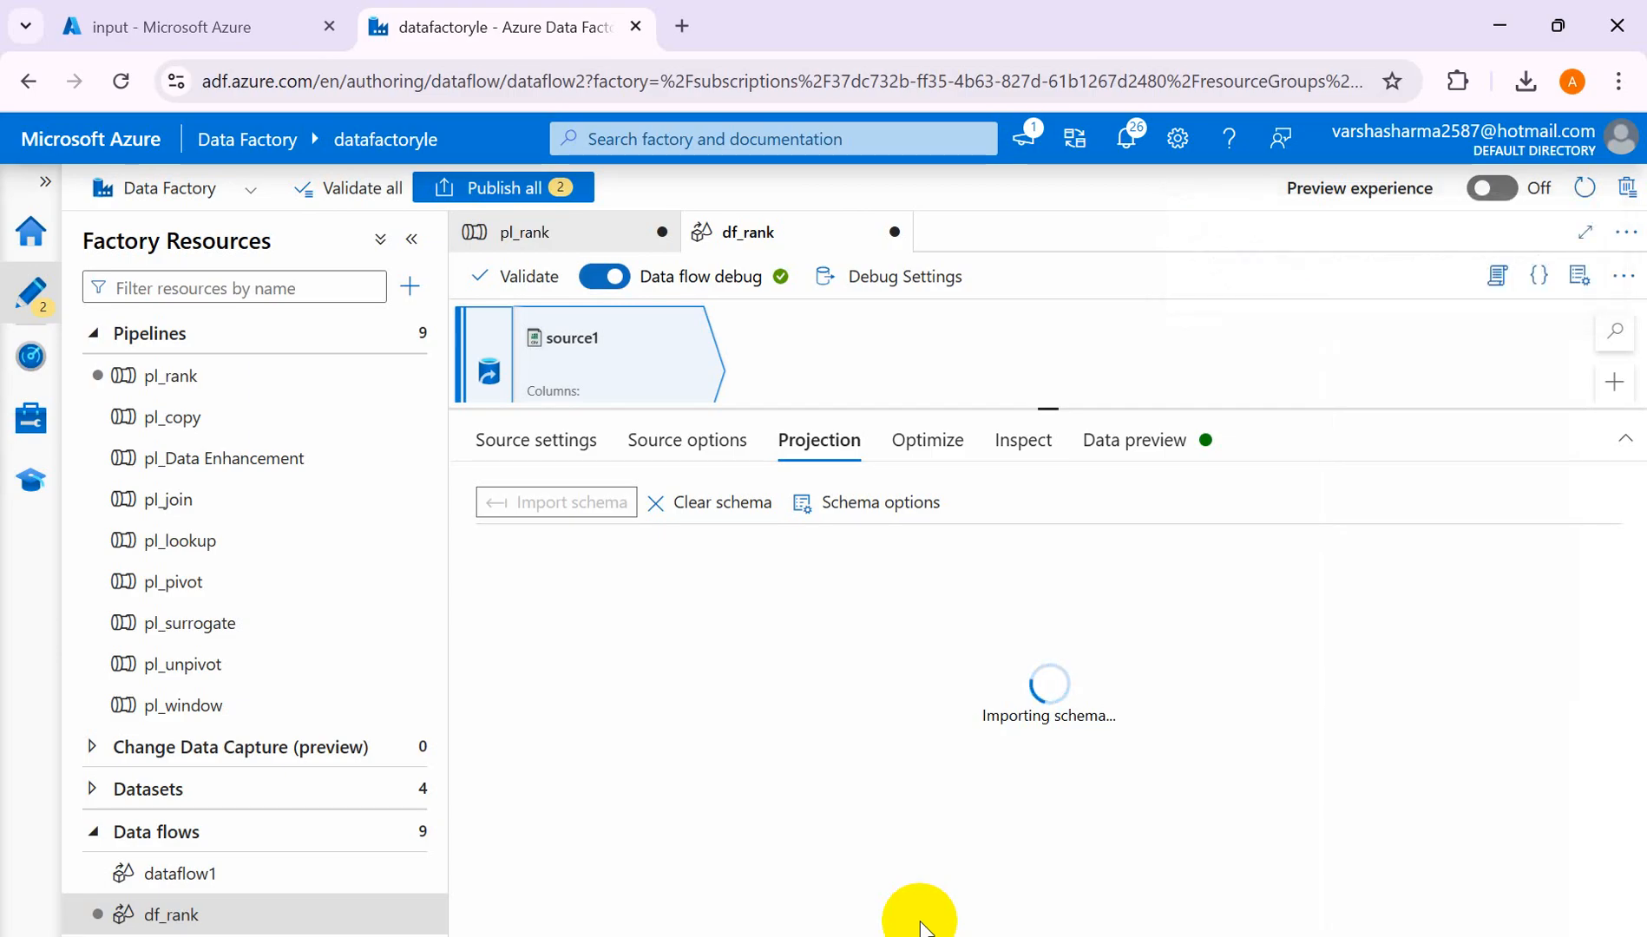
{"action": "left_click", "coordinate": [1599, 224]}
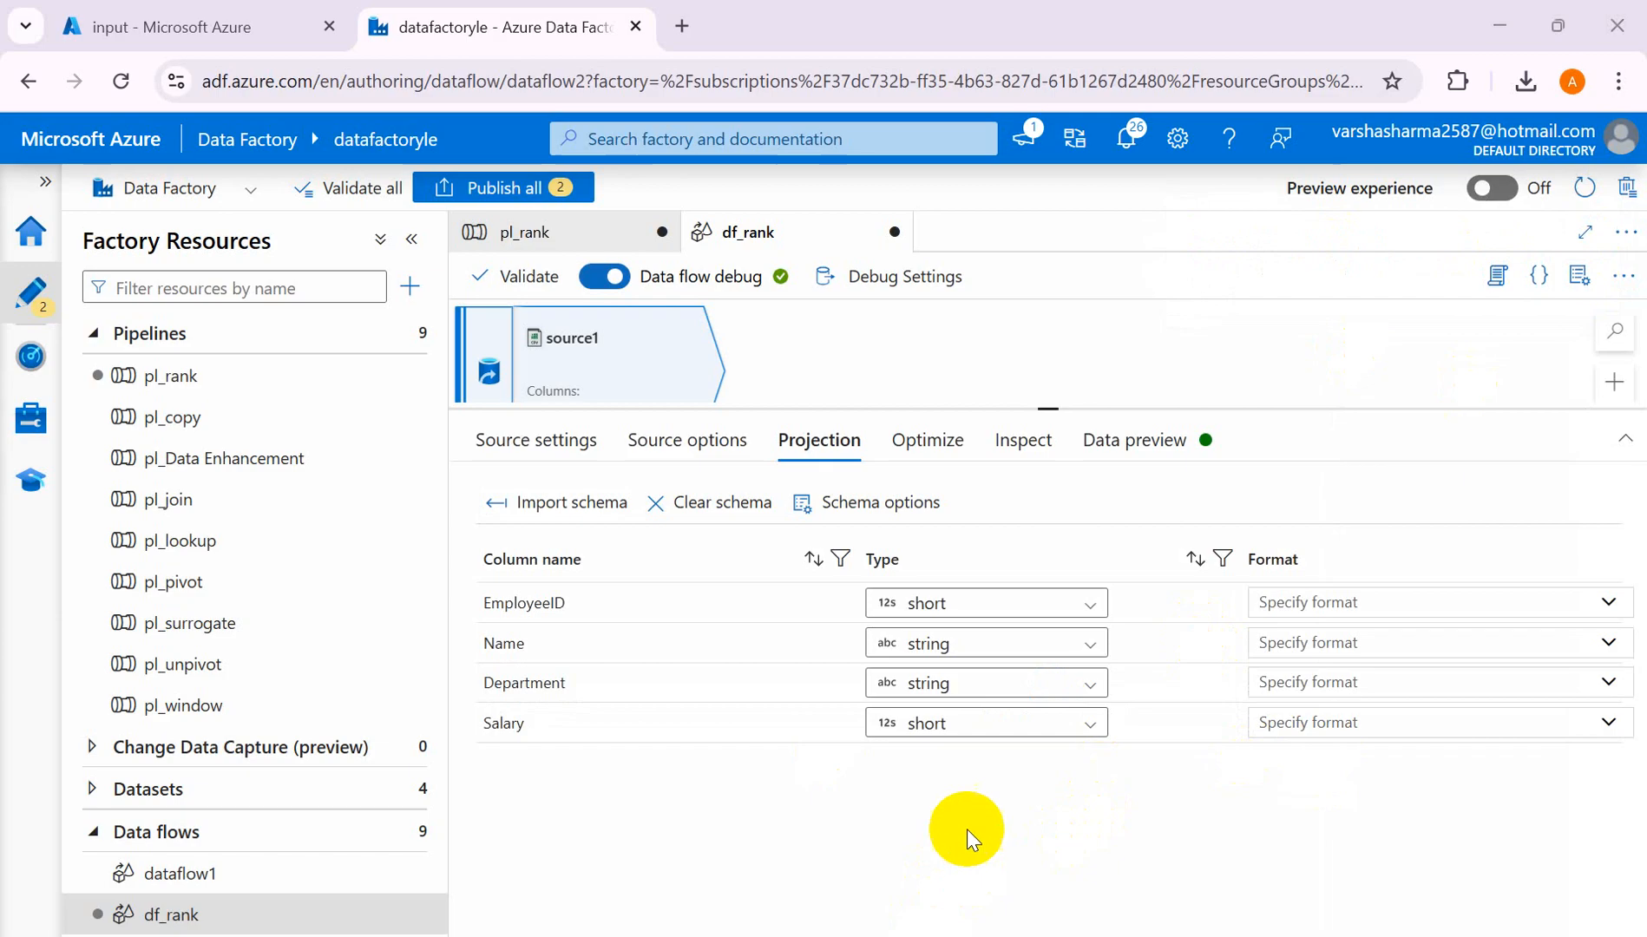
- Change the data type of the Salary column in source1's projection to decimal
{"action": "left_click", "coordinate": [1087, 727]}
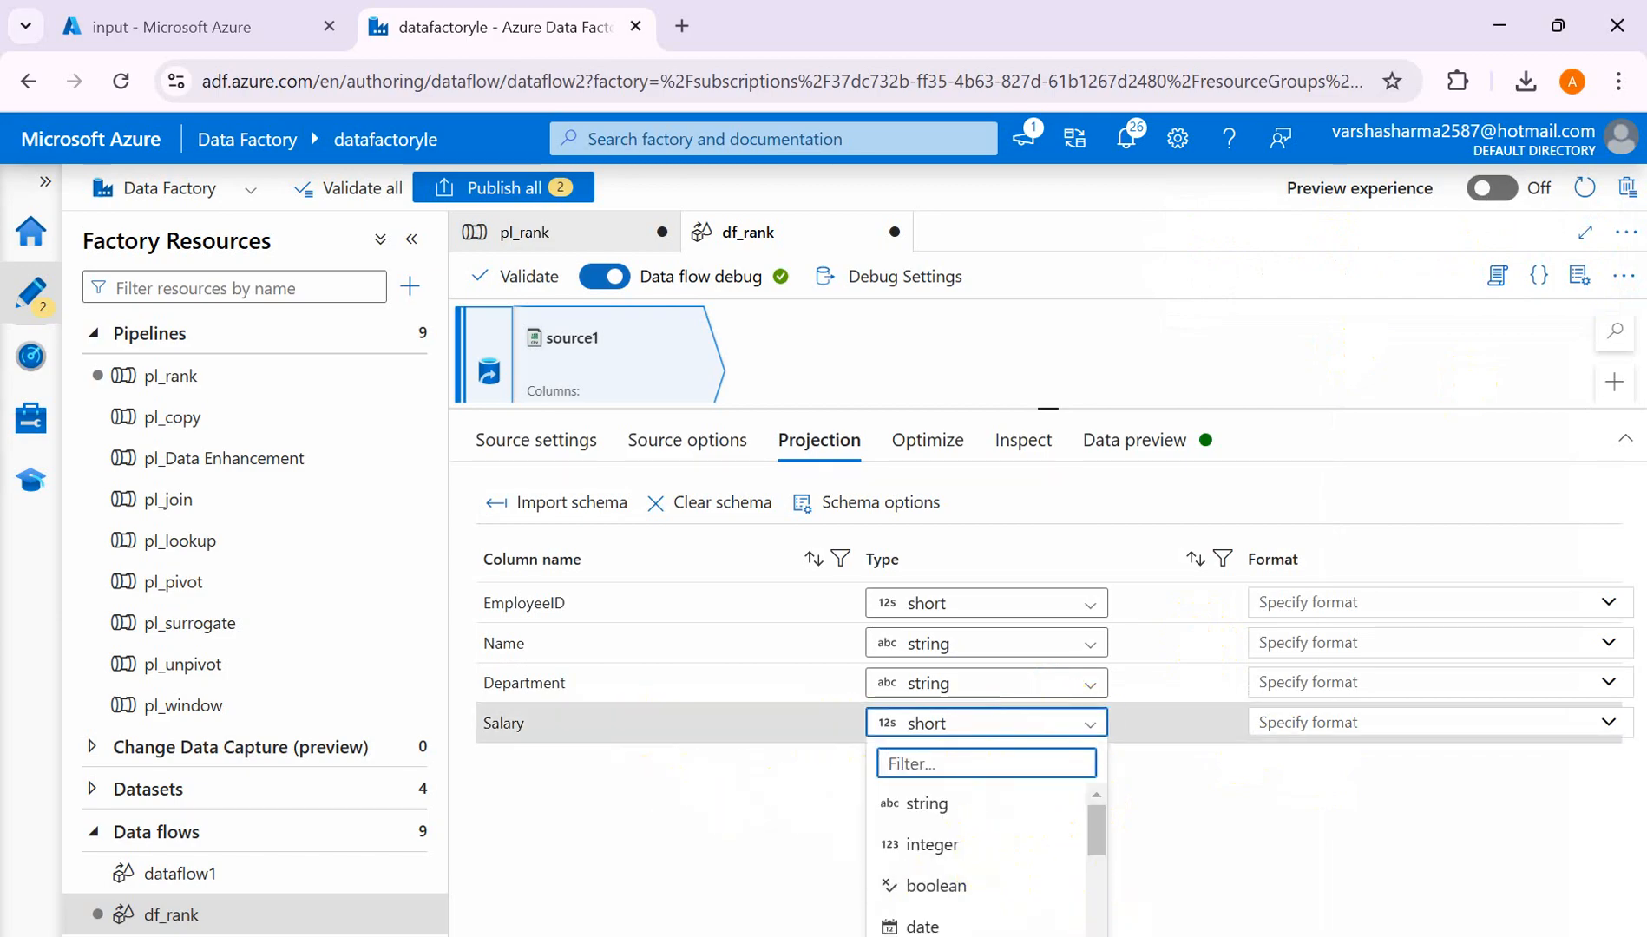
{"action": "left_click", "coordinate": [1087, 725]}
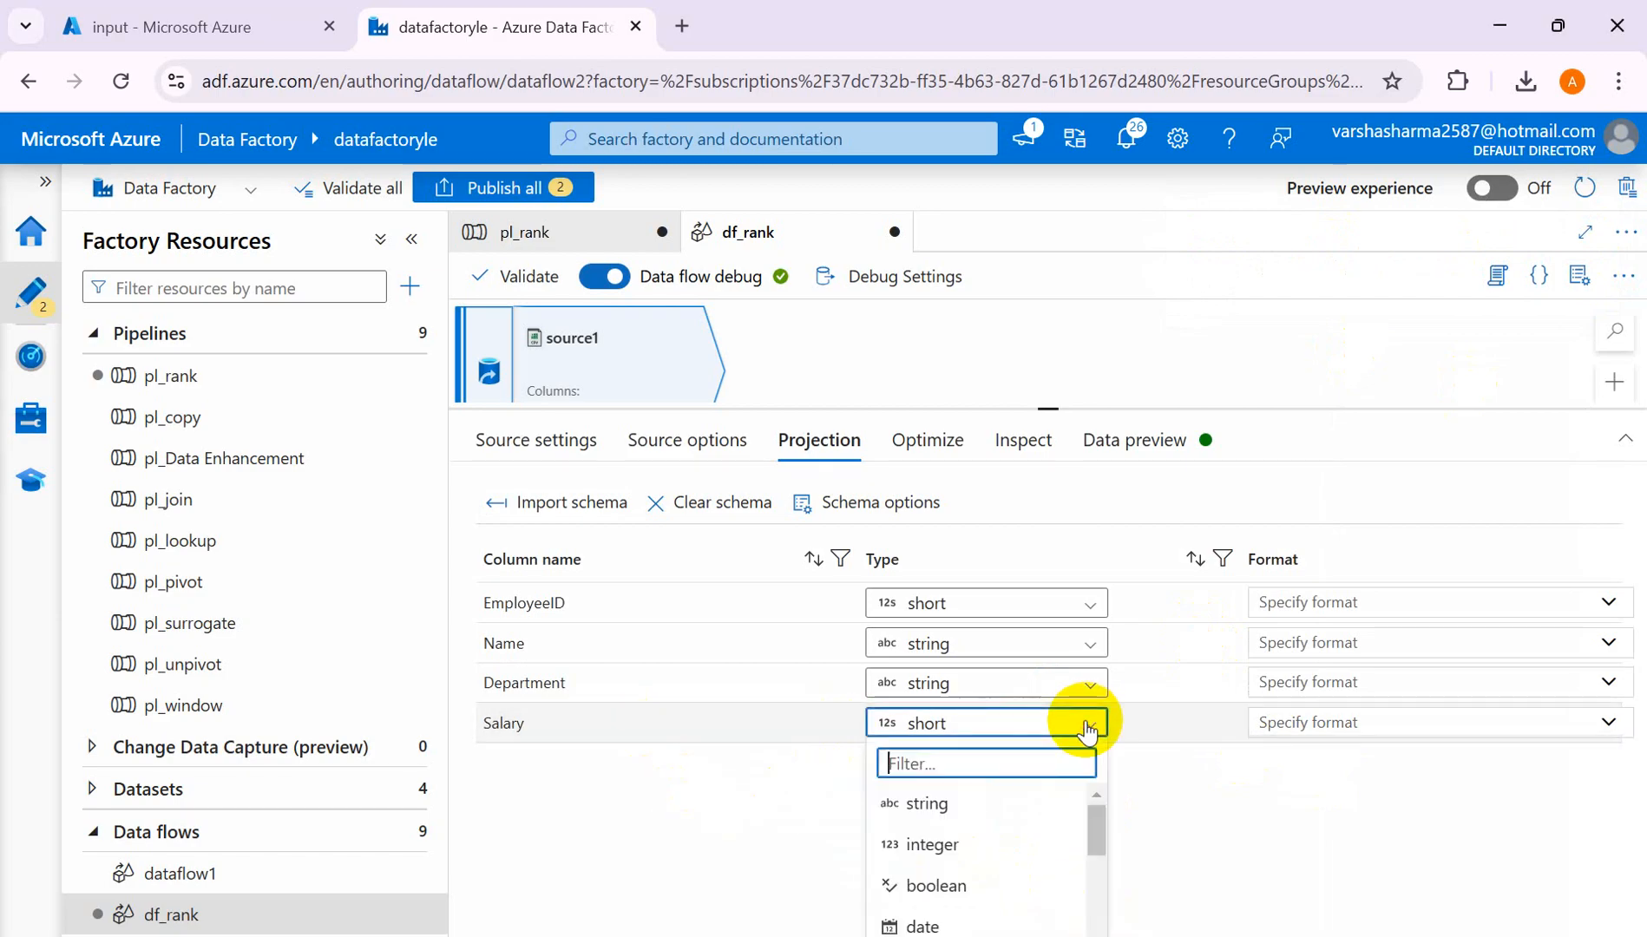
{"action": "scroll", "coordinate": [976, 859], "scroll_direction": "down", "scroll_amount": 3}
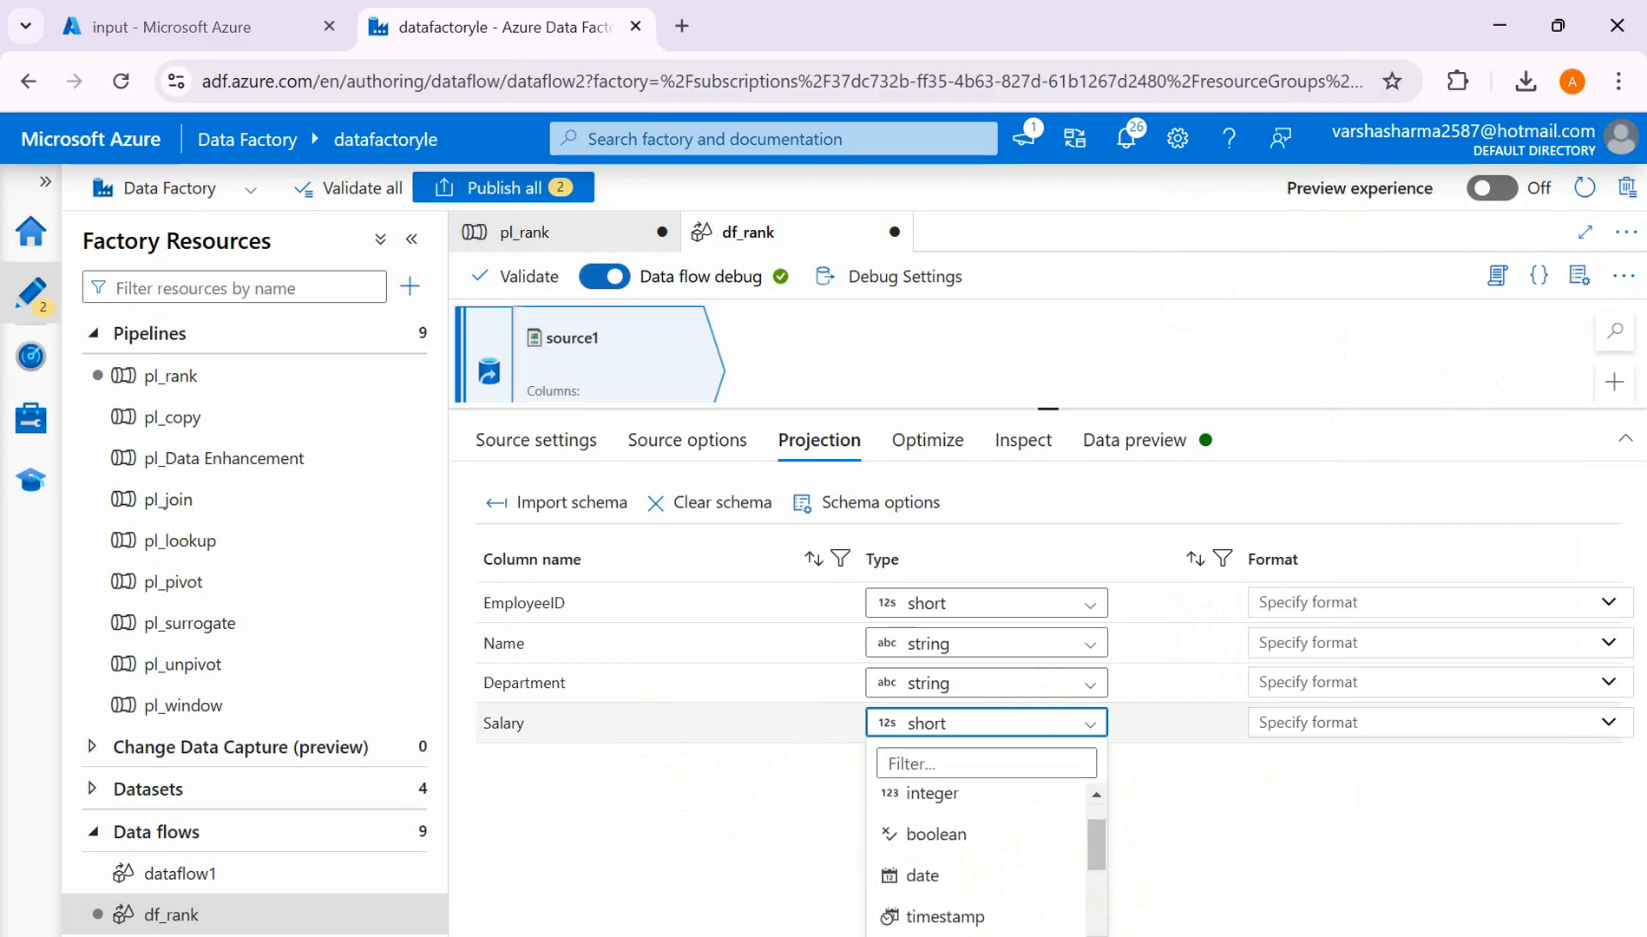
{"action": "scroll", "coordinate": [976, 859], "scroll_direction": "down", "scroll_amount": 2}
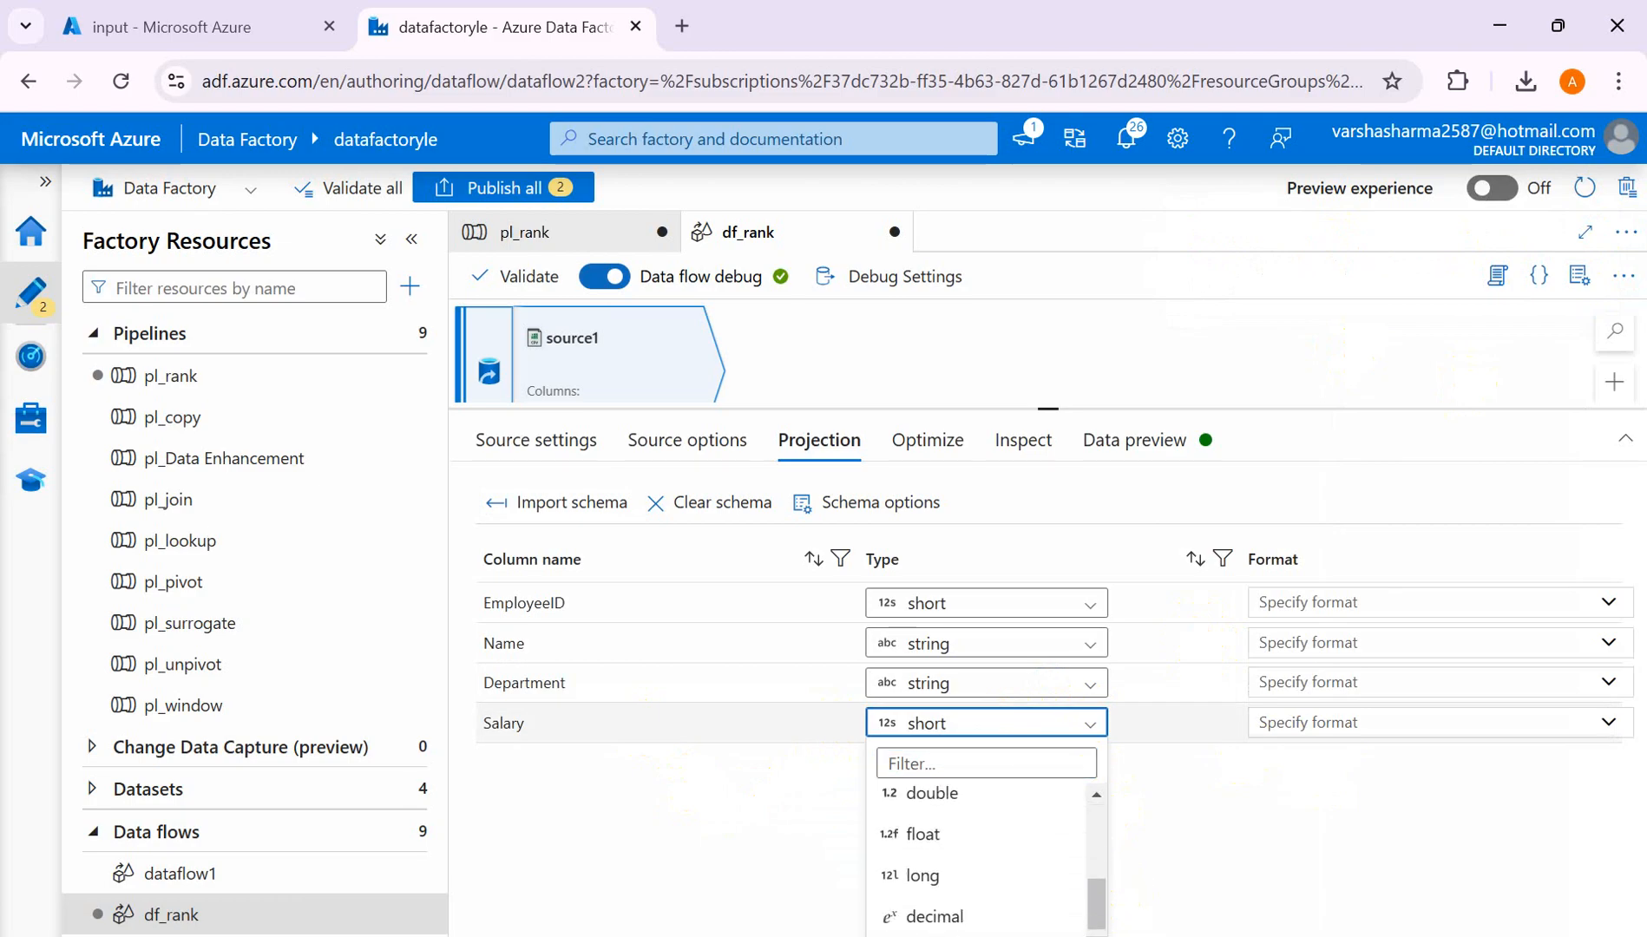
{"action": "left_click", "coordinate": [941, 894]}
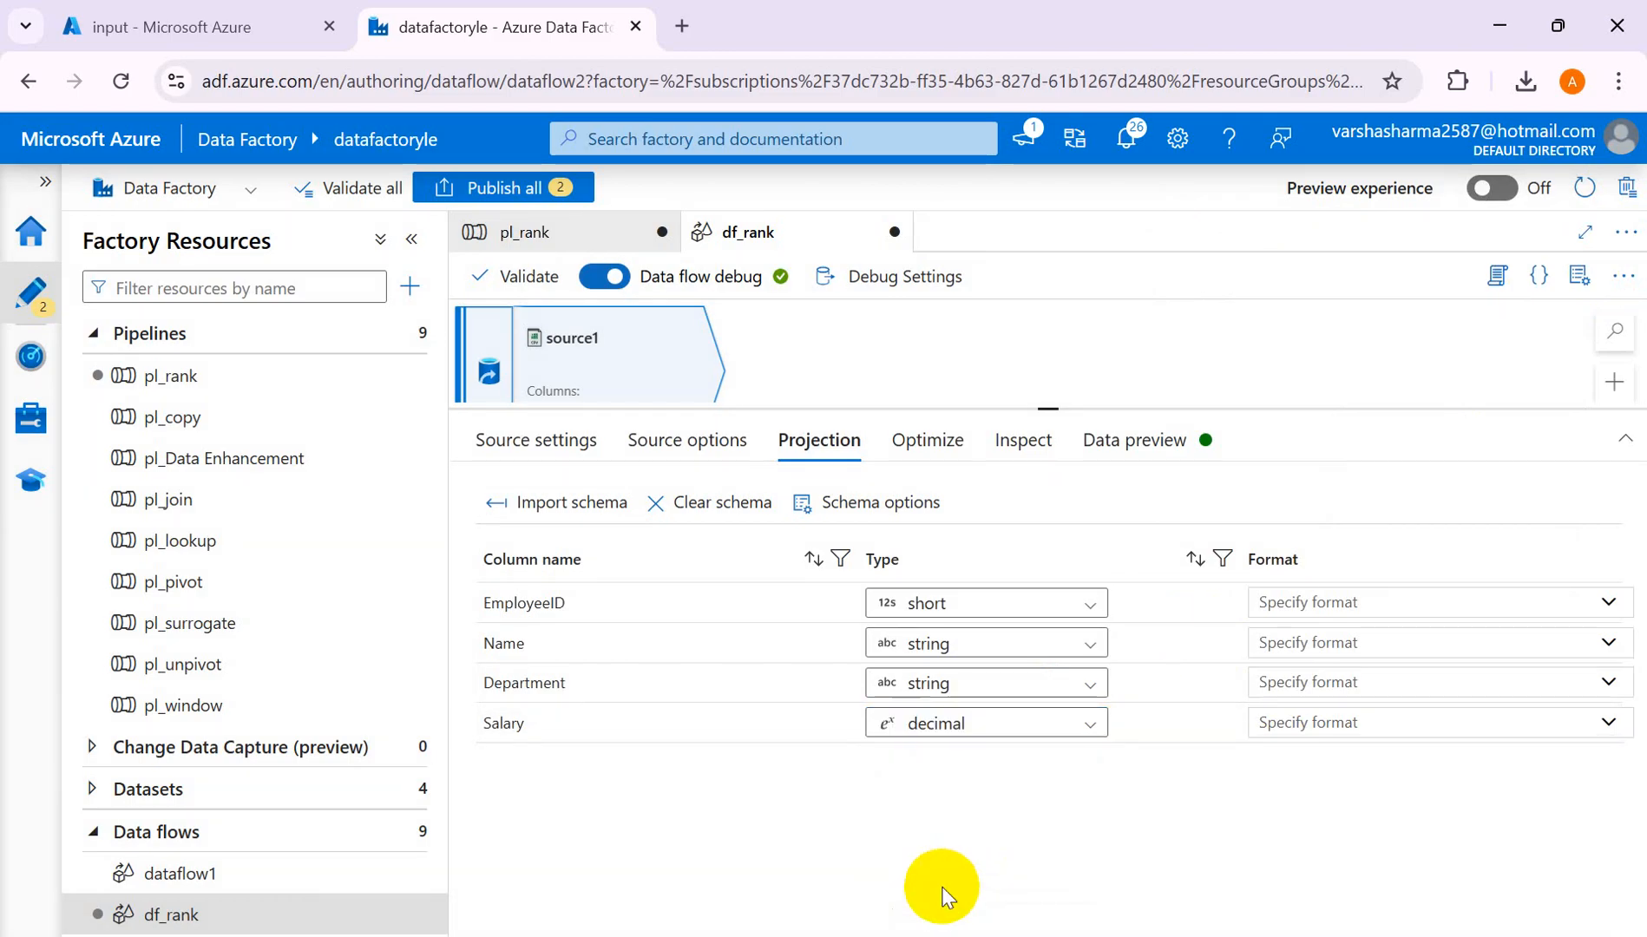
- Preview the data of source1 to check the imported employee rows
{"action": "left_click", "coordinate": [902, 442]}
{"action": "left_click", "coordinate": [1006, 443]}
{"action": "left_click", "coordinate": [1123, 449]}
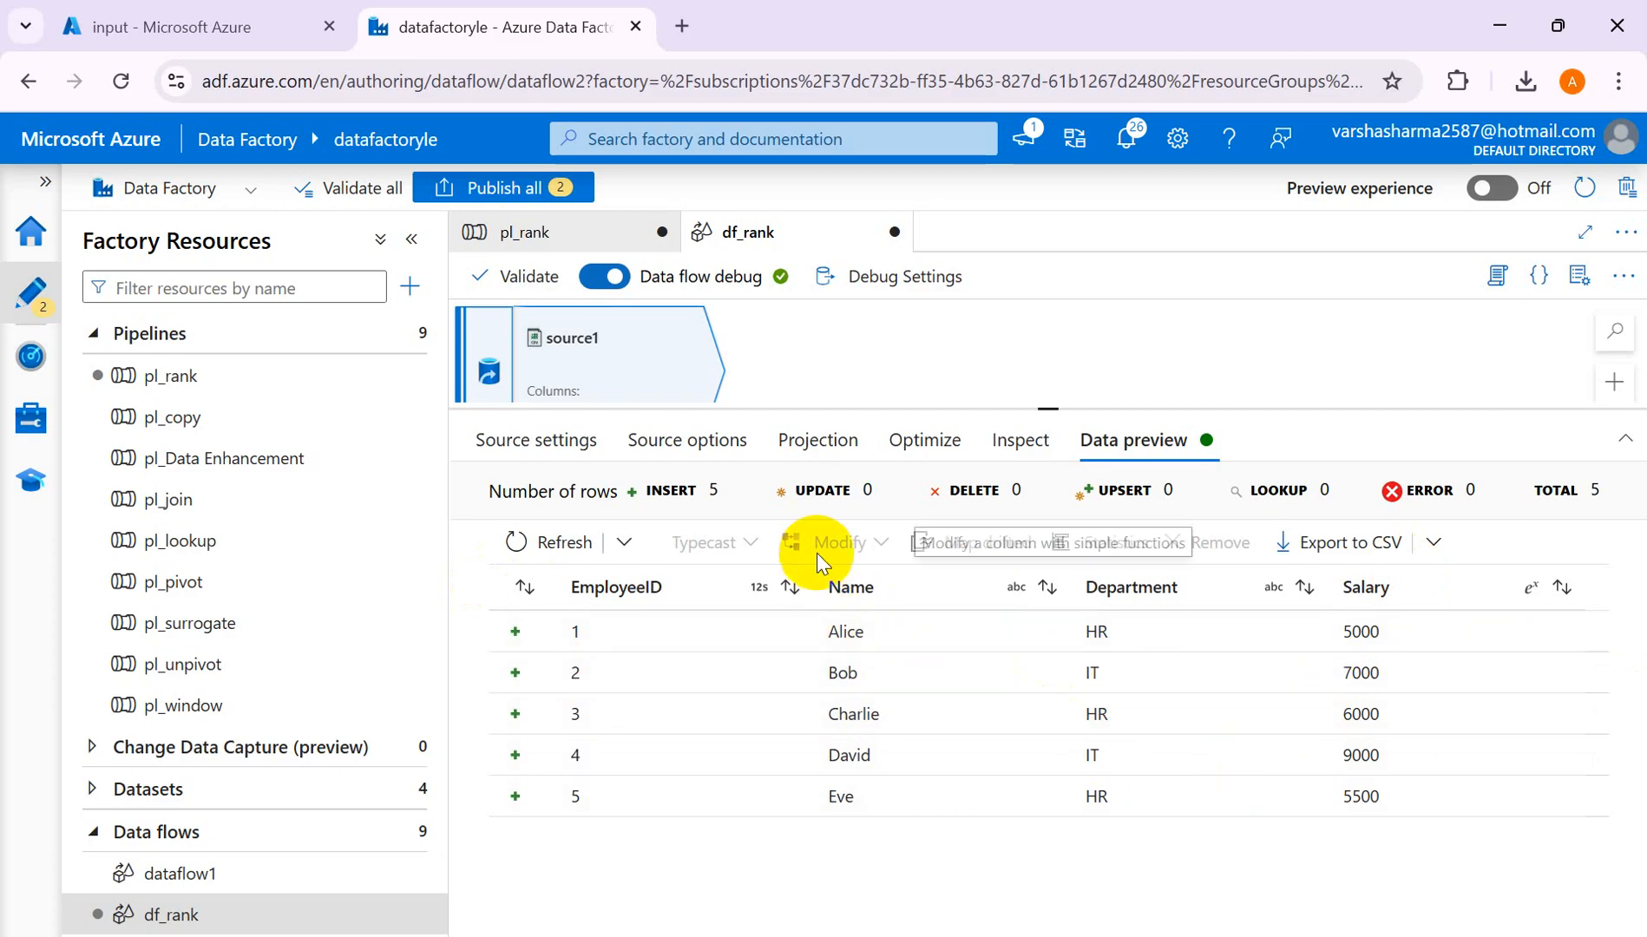
- Add a Rank transformation after source1 and bring its rank column and sort condition settings into view
{"action": "left_click_drag", "start_coordinate": [1047, 407], "coordinate": [1066, 553]}
{"action": "left_click", "coordinate": [720, 428]}
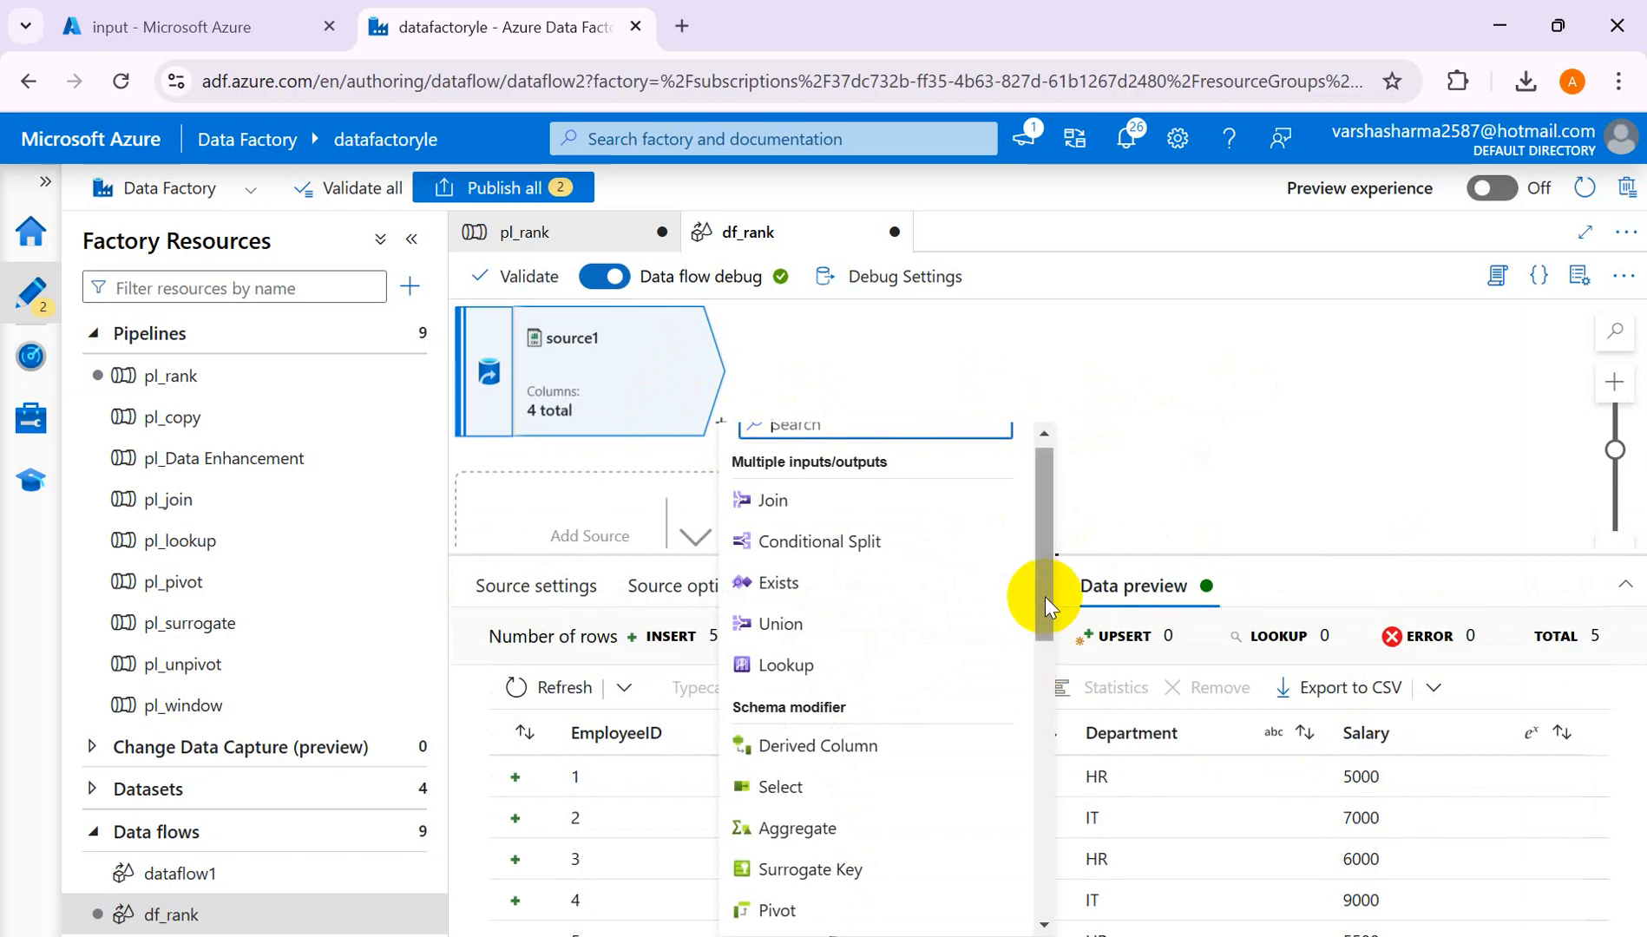
{"action": "left_click_drag", "start_coordinate": [1045, 596], "coordinate": [1036, 743]}
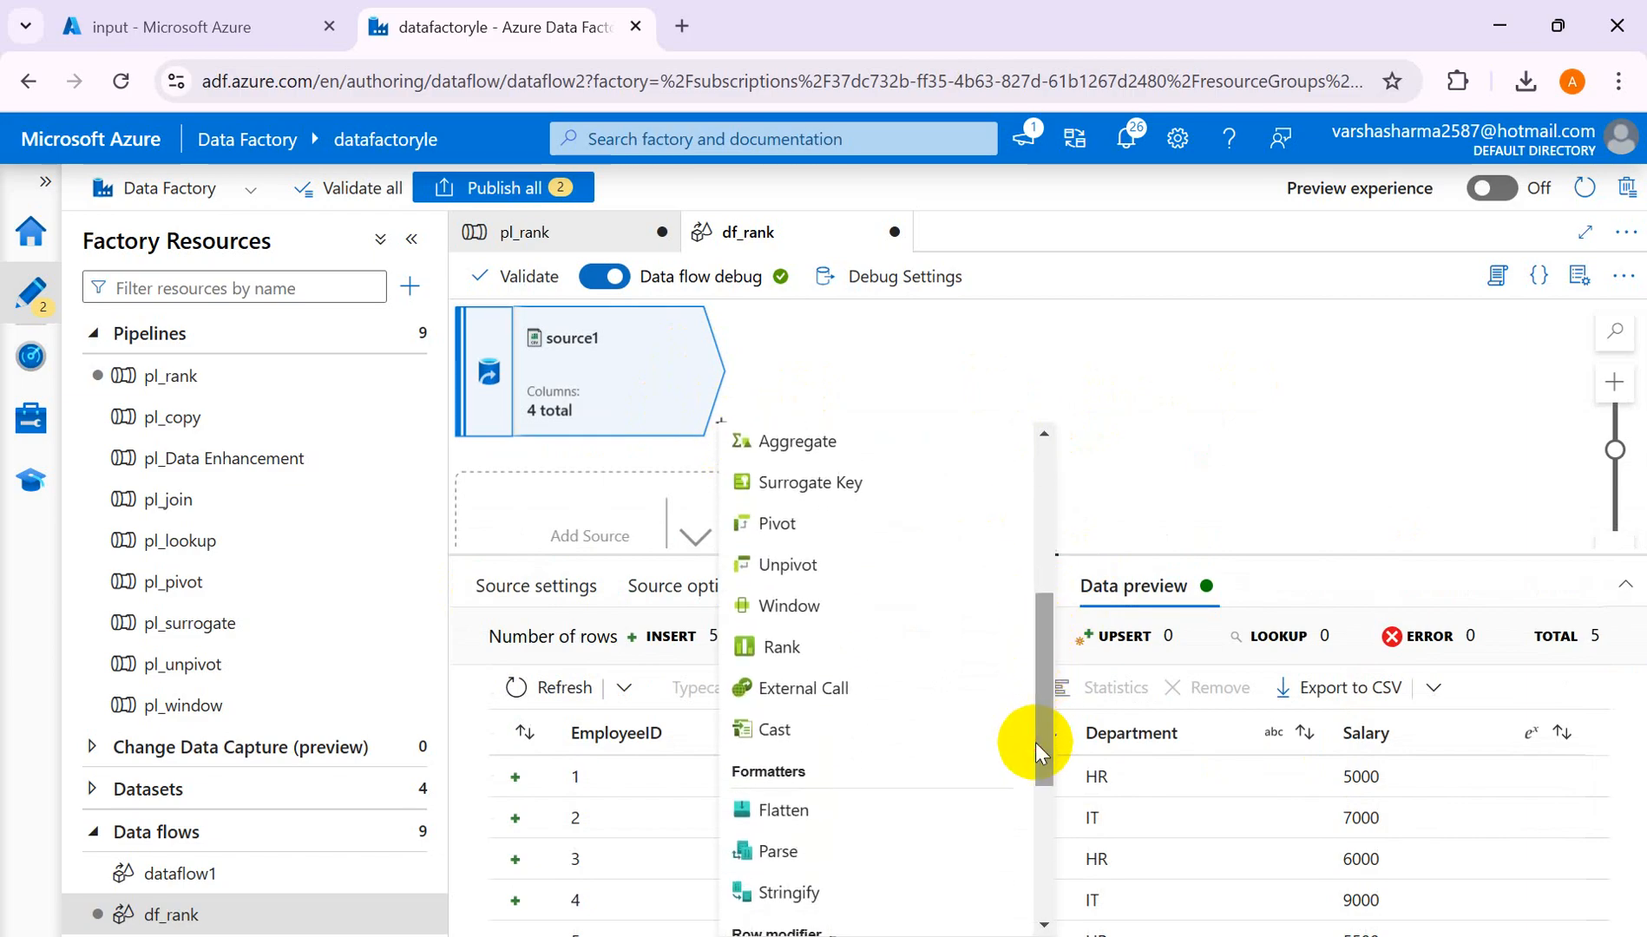
{"action": "left_click", "coordinate": [797, 659]}
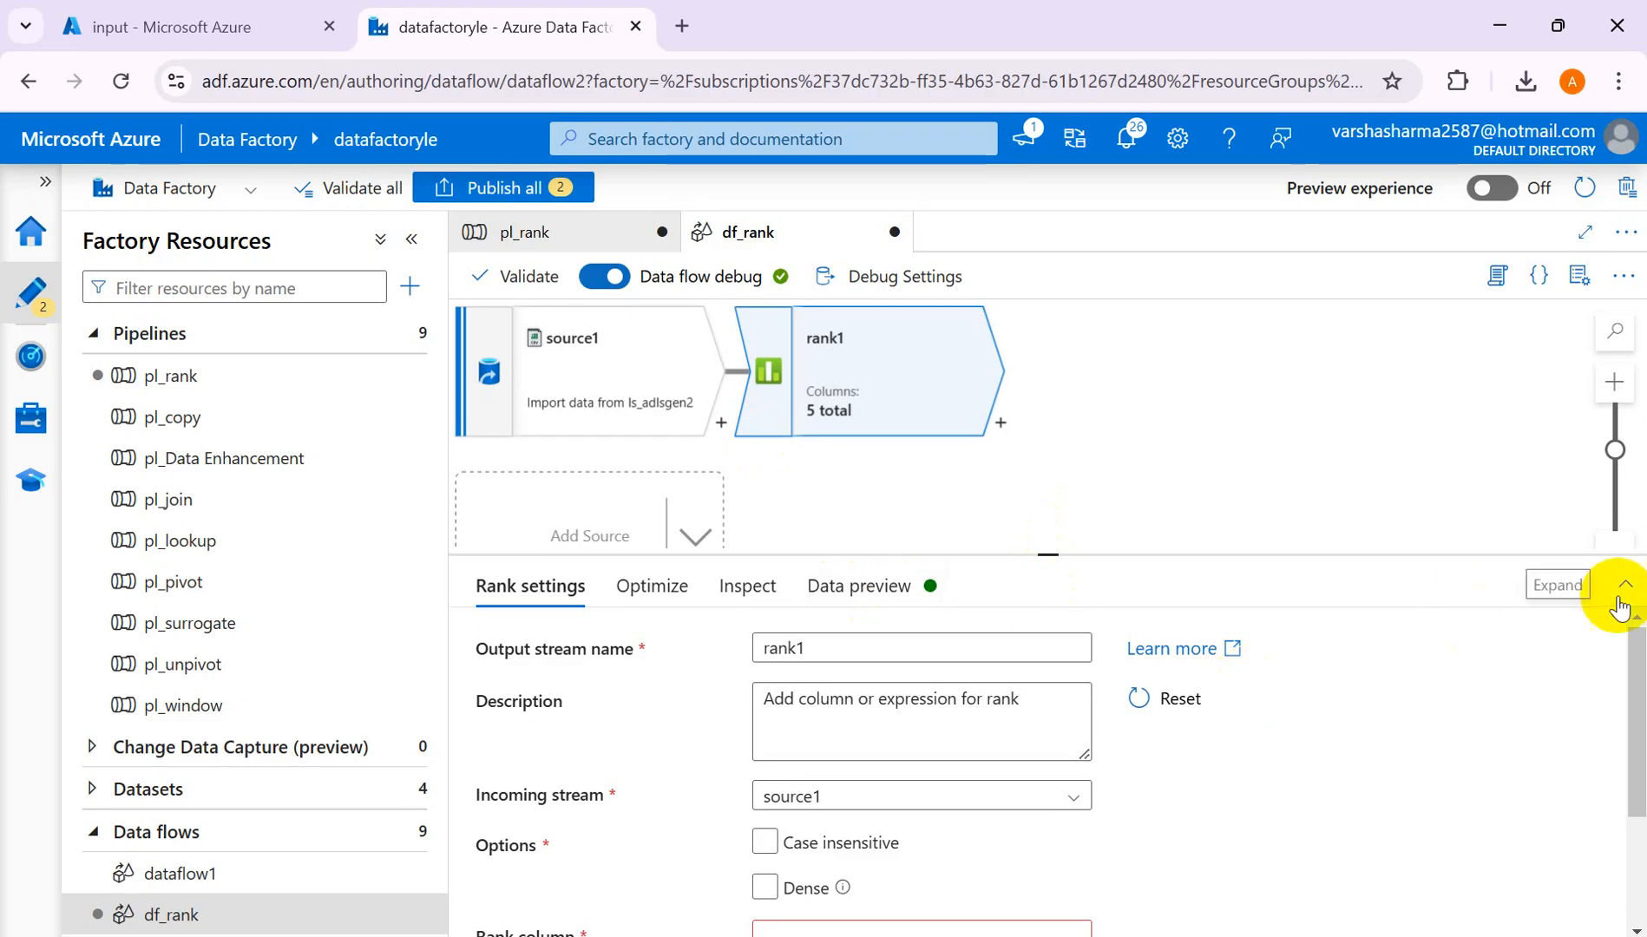
{"action": "left_click_drag", "start_coordinate": [1636, 703], "coordinate": [1640, 855]}
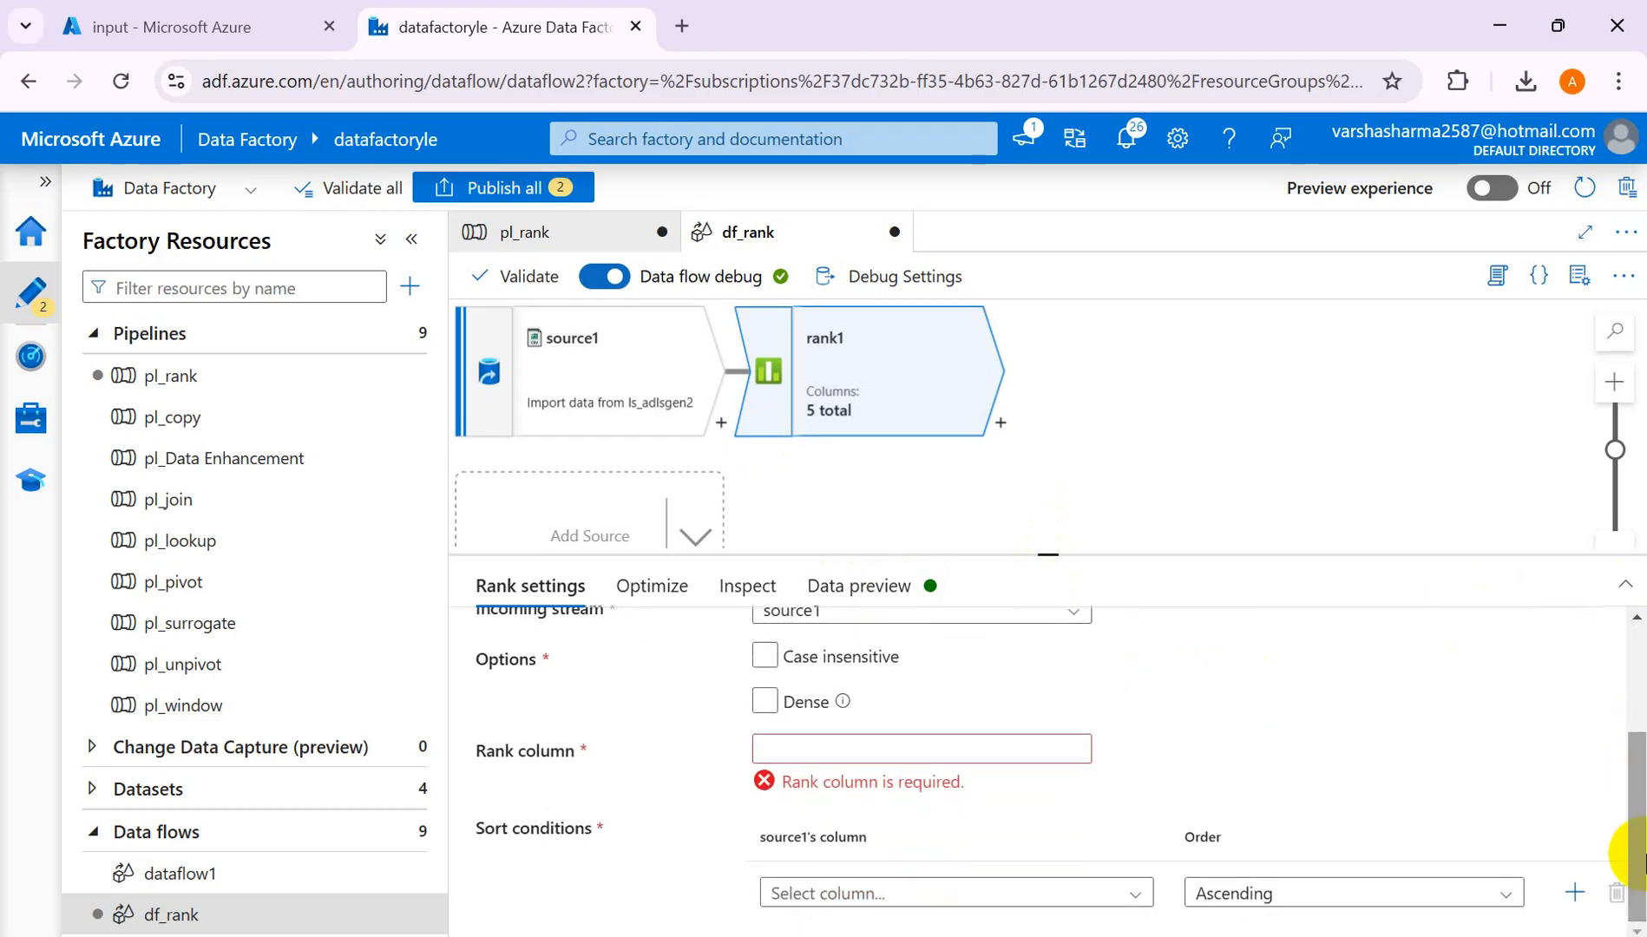
- Enable the case-insensitive option for the rank1 transformation and leave the Dense option off
{"action": "left_click", "coordinate": [862, 738]}
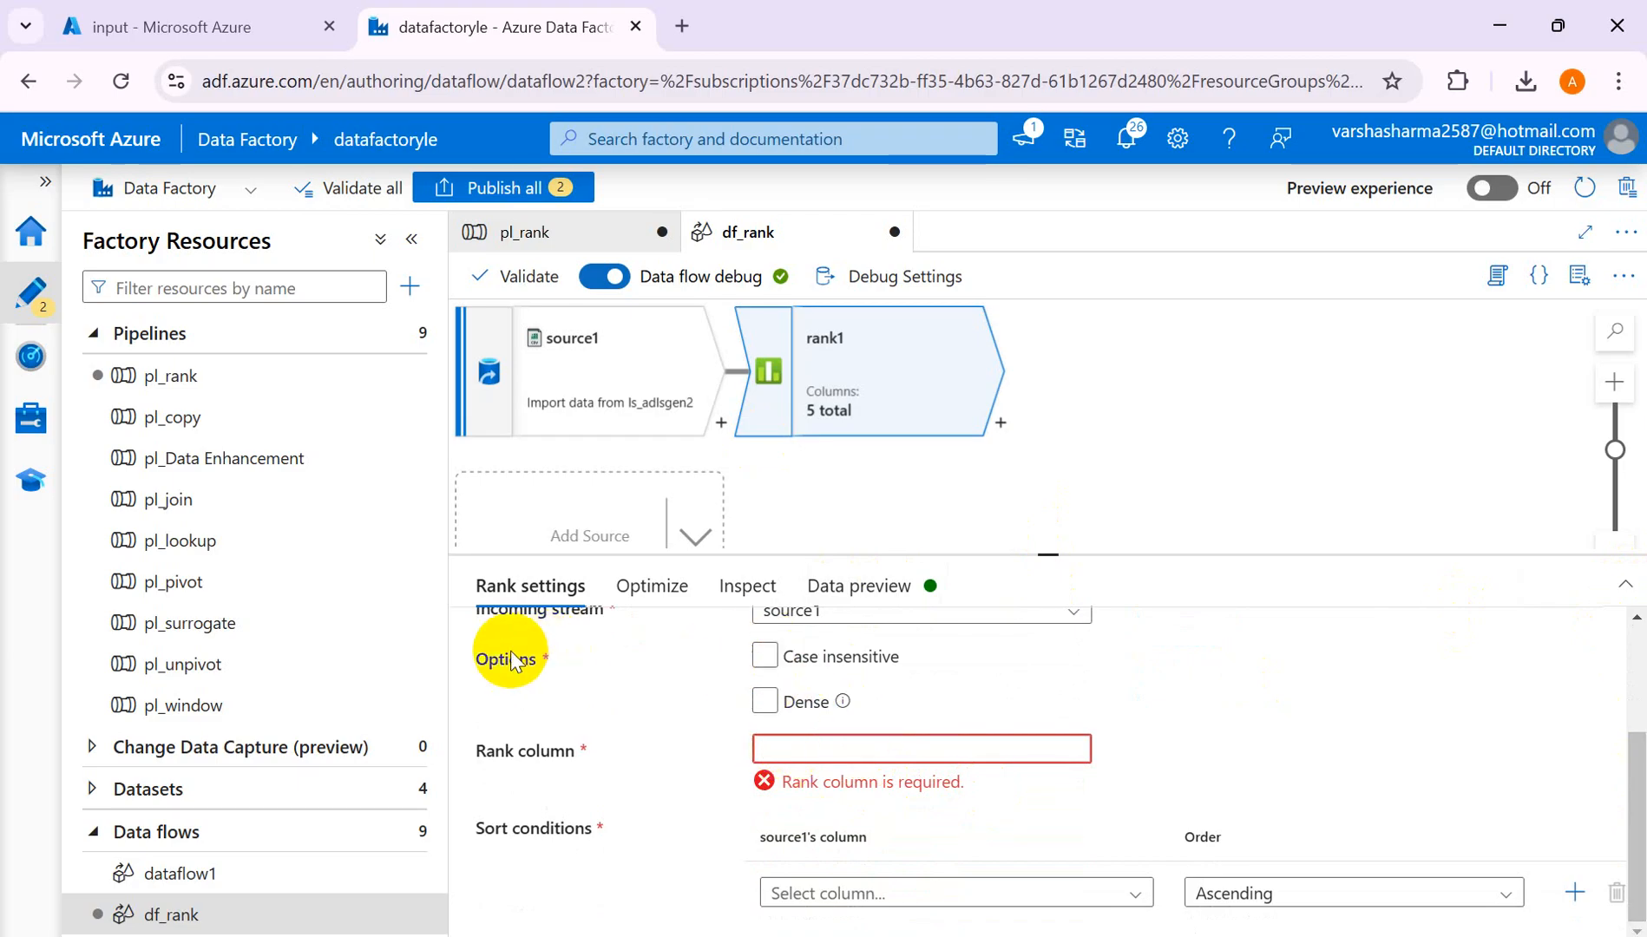
{"action": "left_click_drag", "start_coordinate": [1640, 828], "coordinate": [1610, 650]}
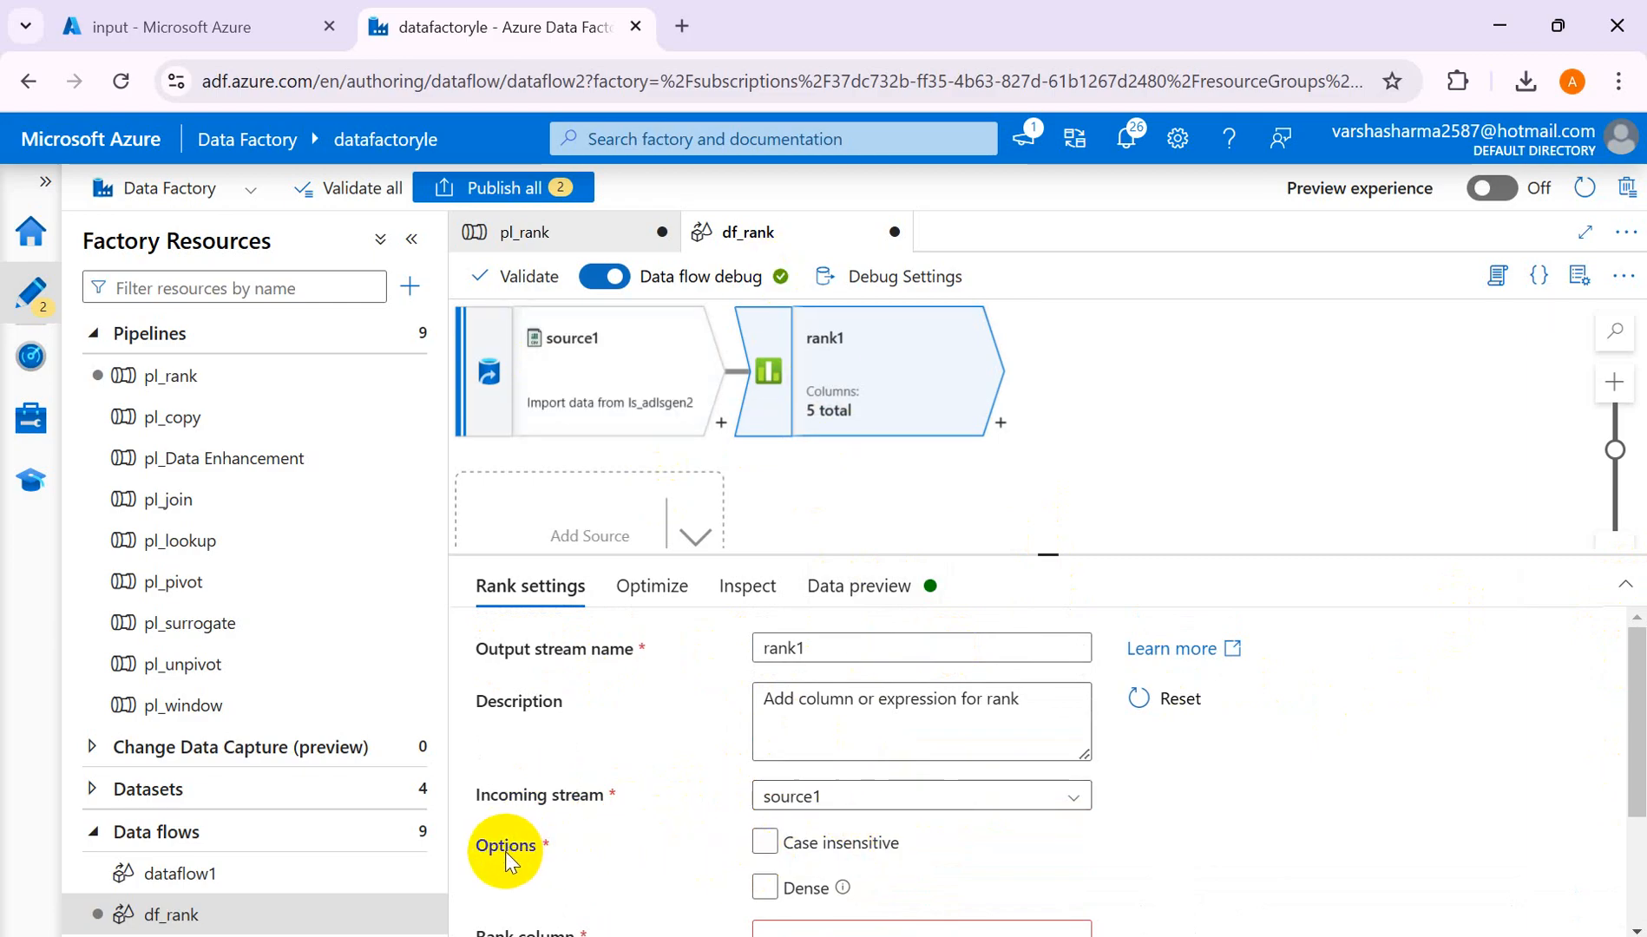
{"action": "left_click", "coordinate": [816, 846]}
{"action": "left_click", "coordinate": [764, 842]}
{"action": "left_click", "coordinate": [849, 859]}
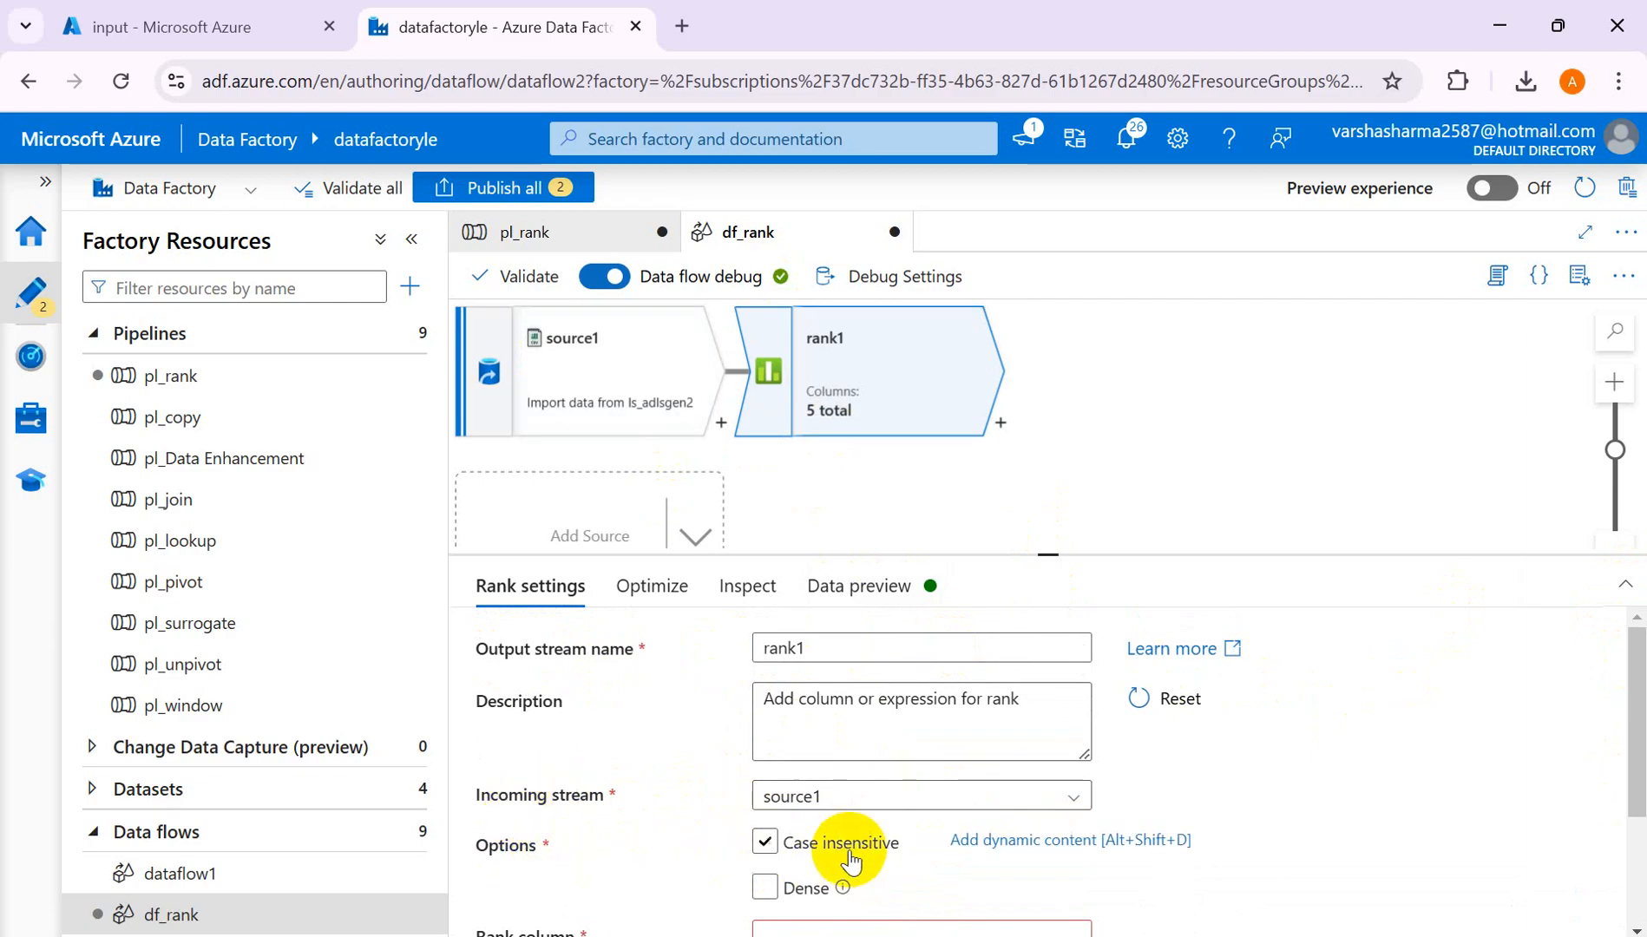
{"action": "left_click", "coordinate": [760, 841]}
{"action": "left_click", "coordinate": [767, 890]}
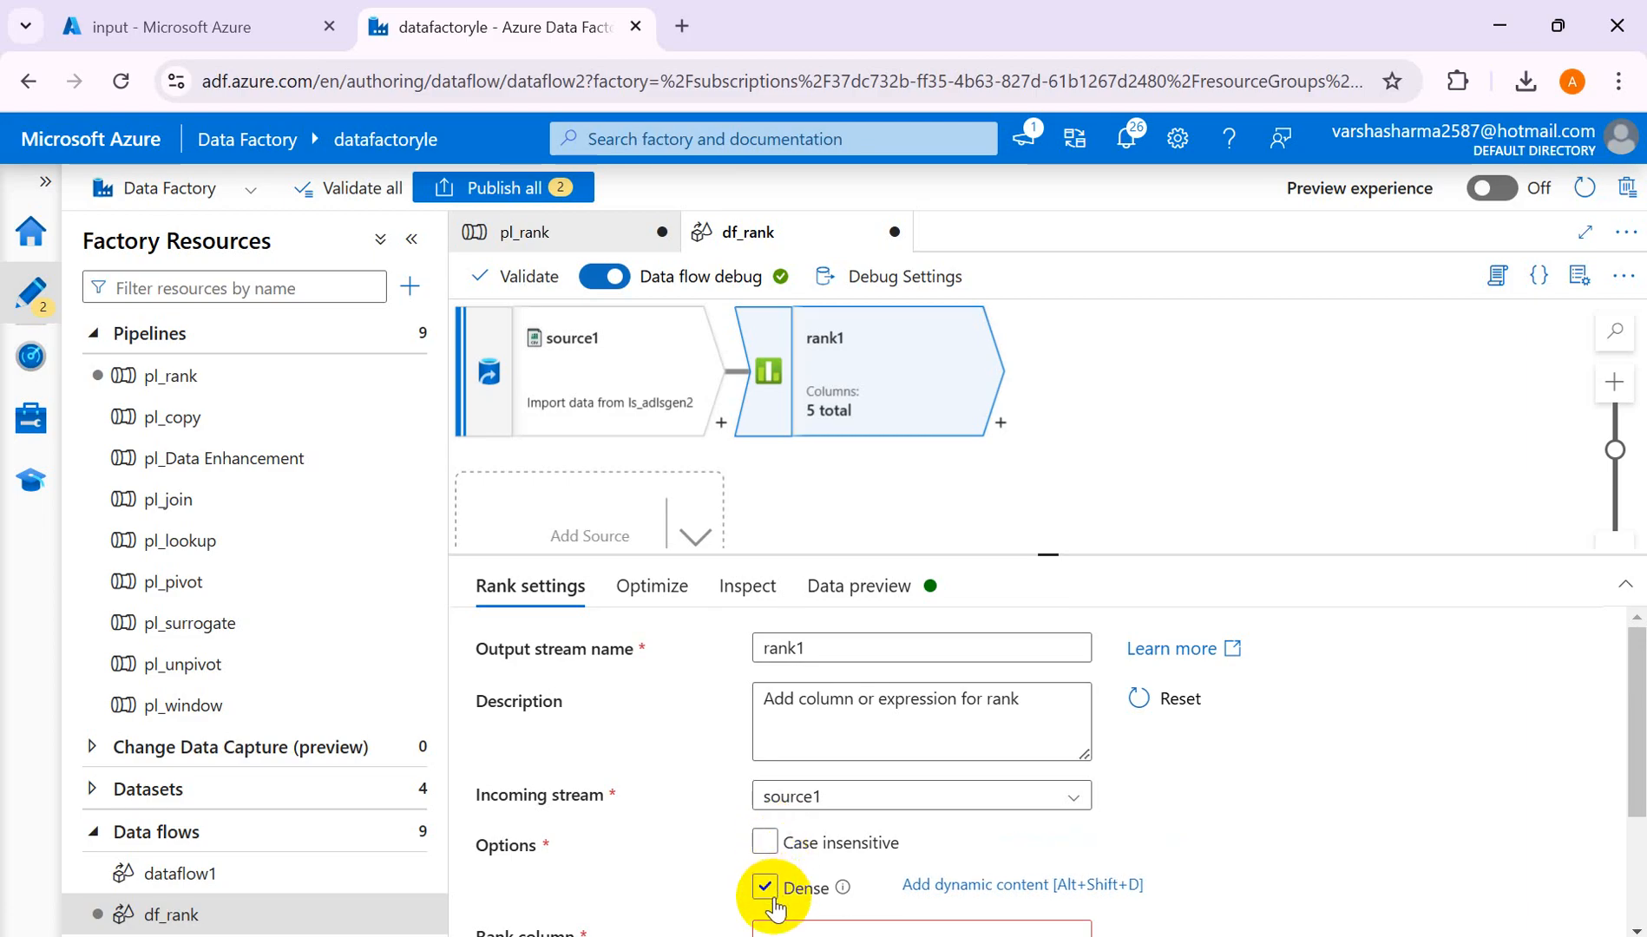
{"action": "left_click", "coordinate": [767, 889]}
{"action": "left_click", "coordinate": [765, 842]}
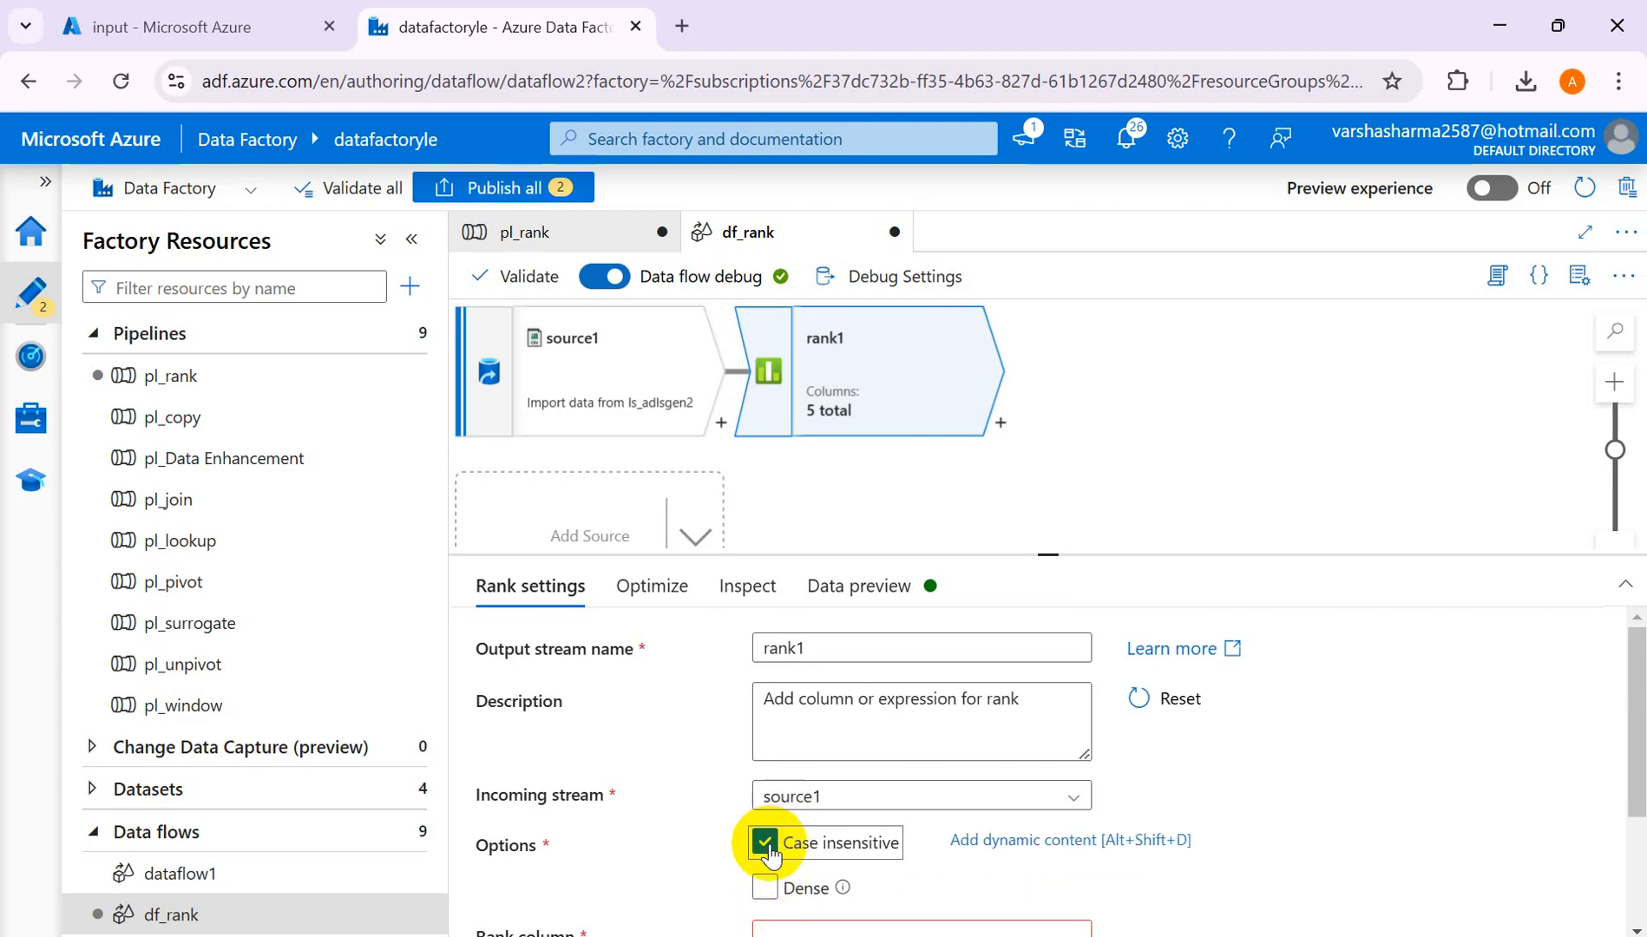
- Name the rank column of the rank1 transformation Rank
{"action": "left_click_drag", "start_coordinate": [1636, 770], "coordinate": [1621, 834]}
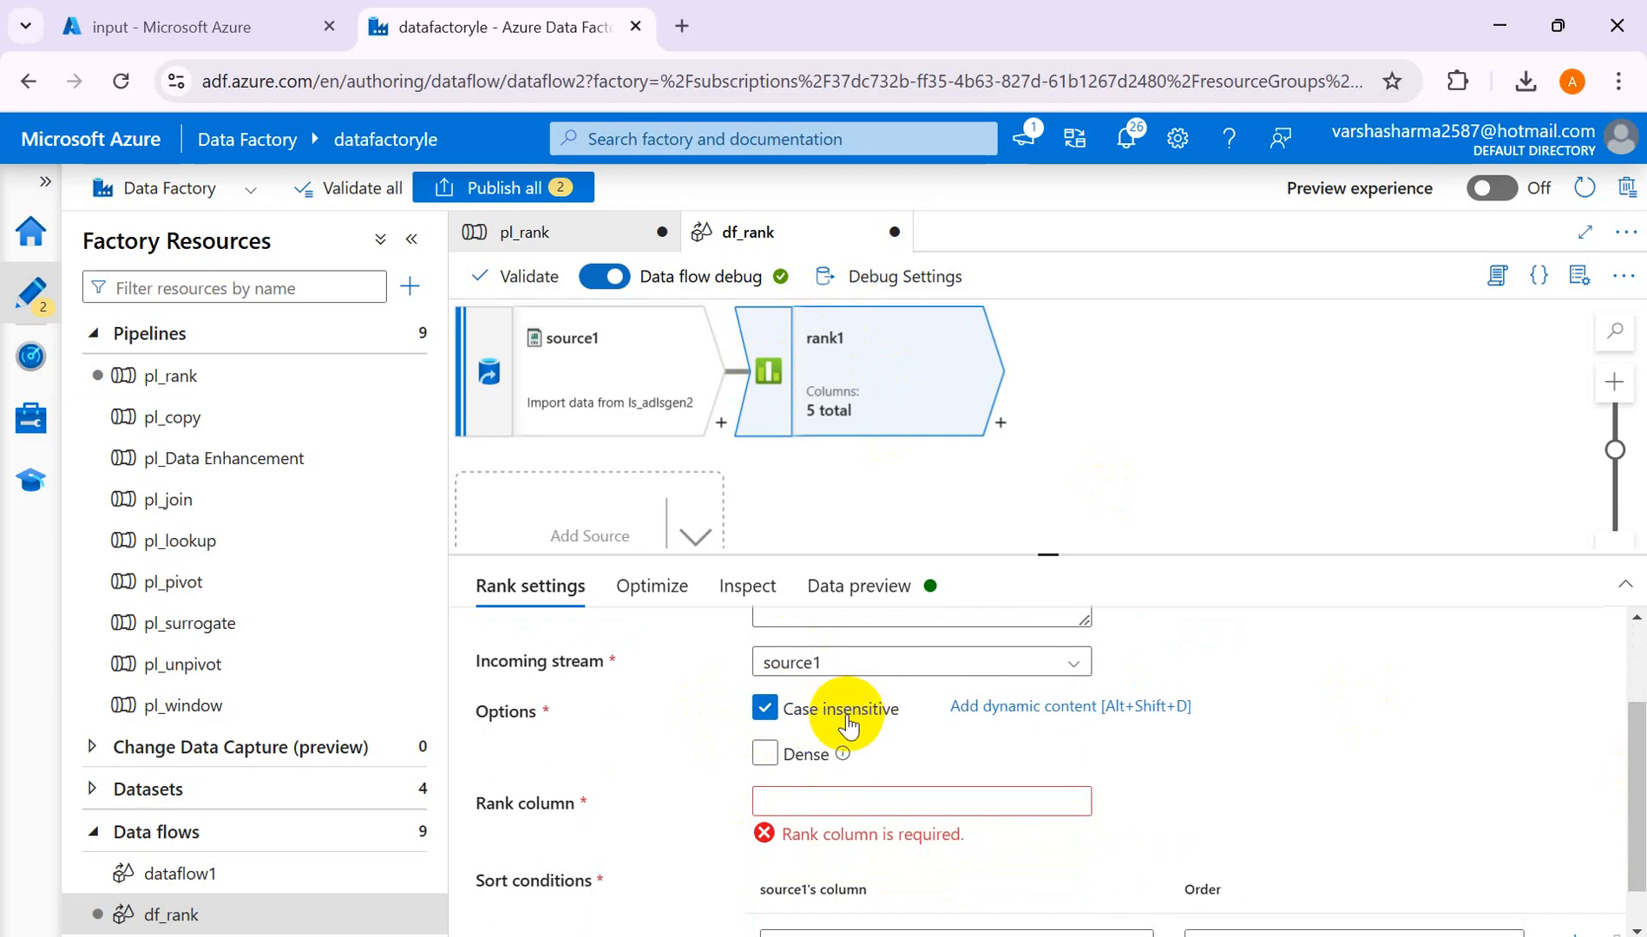
{"action": "left_click", "coordinate": [840, 801]}
{"action": "type", "text": "Rank"}
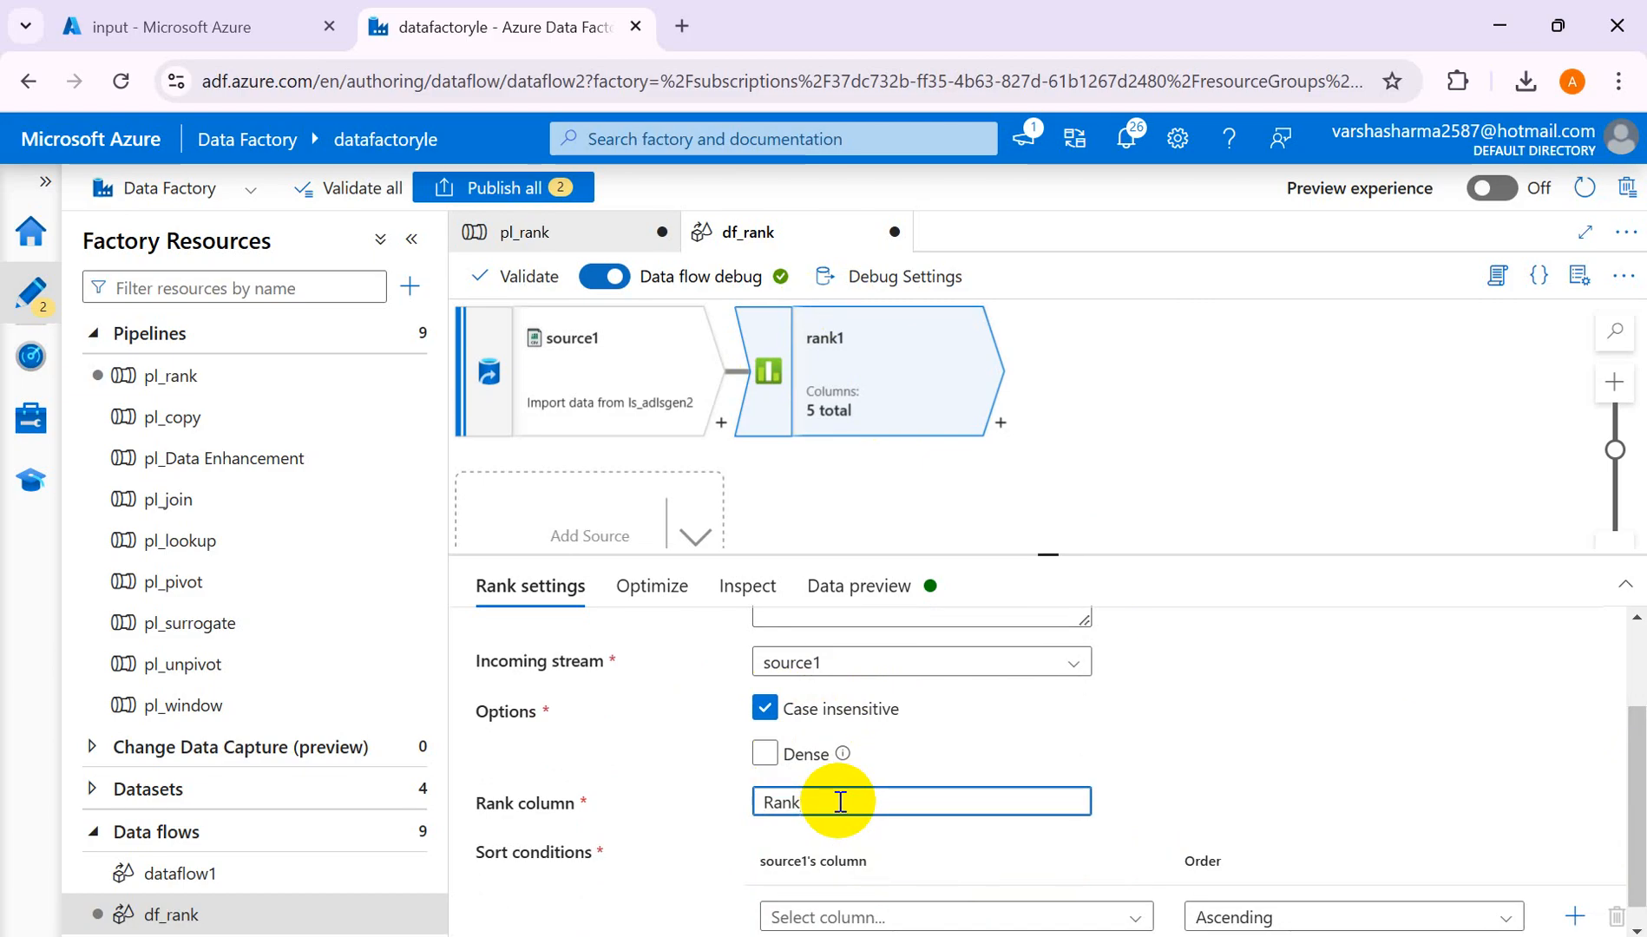
- Set rank1's sort condition to source1's Salary column in descending order
{"action": "left_click_drag", "start_coordinate": [1640, 778], "coordinate": [1643, 873]}
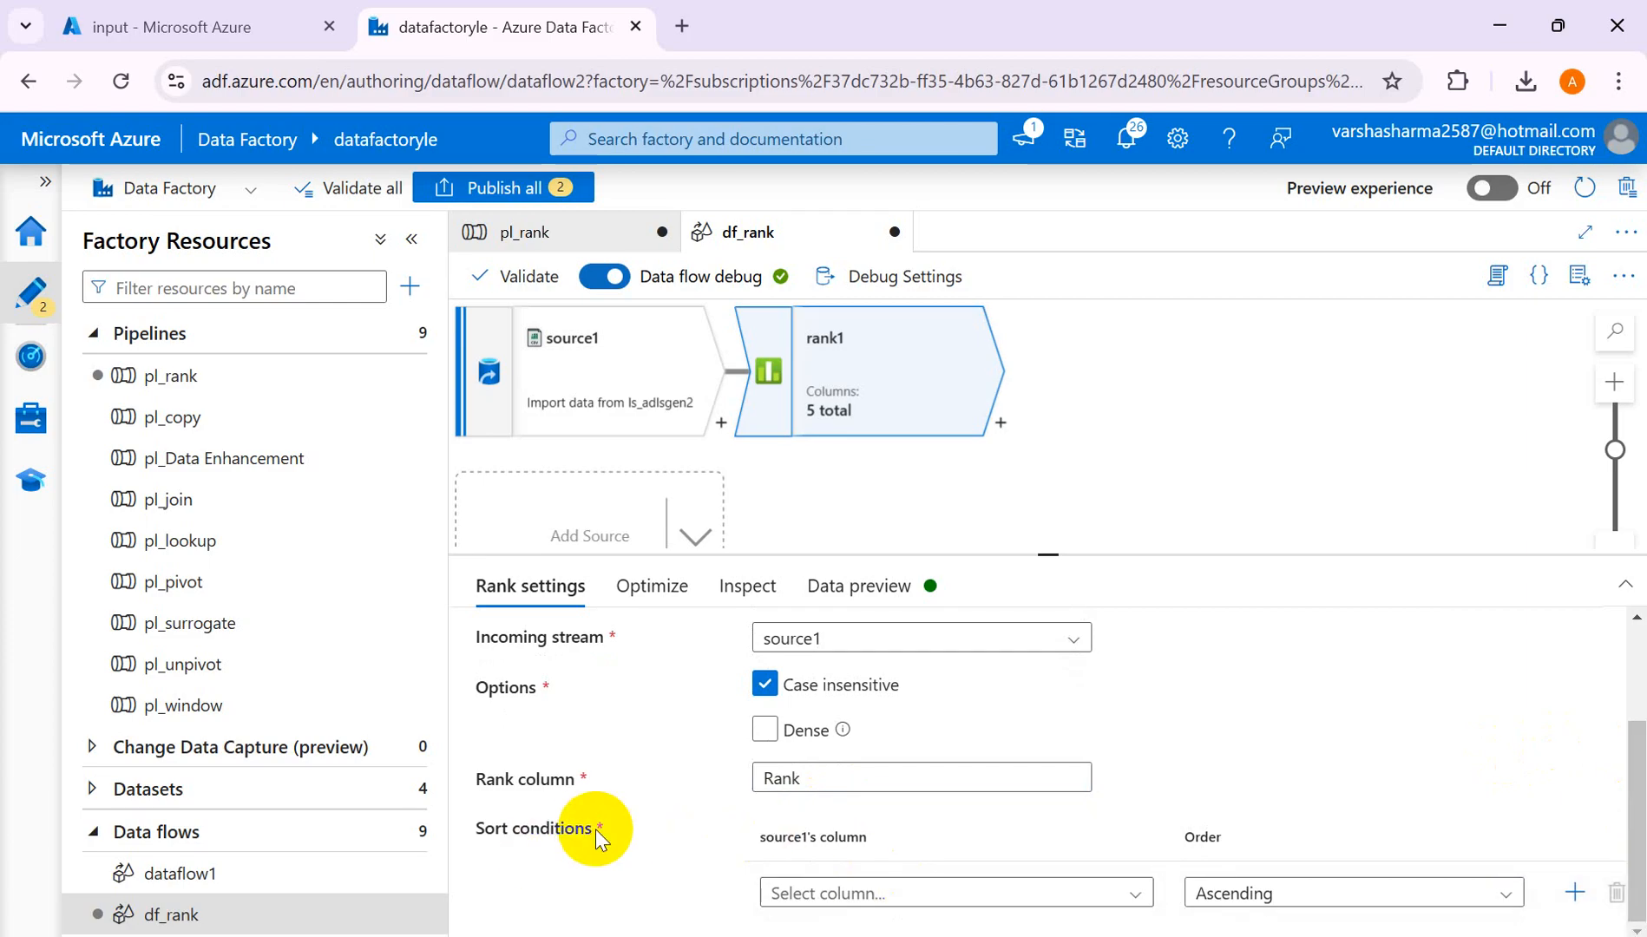
{"action": "left_click", "coordinate": [1130, 893]}
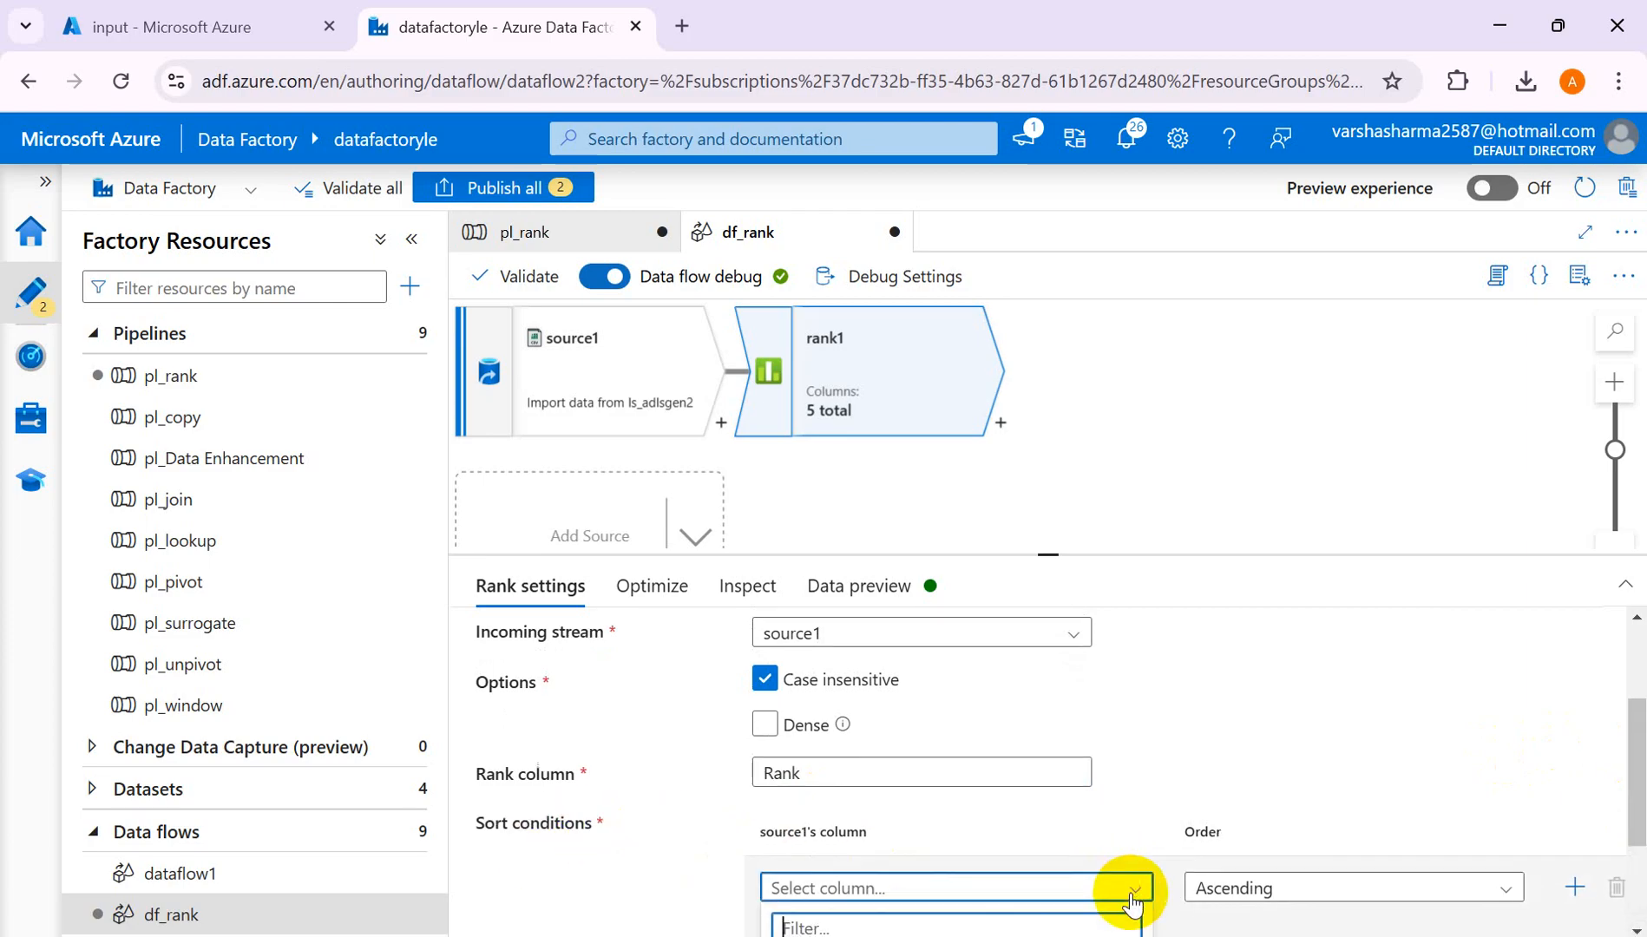
{"action": "left_click", "coordinate": [1639, 837]}
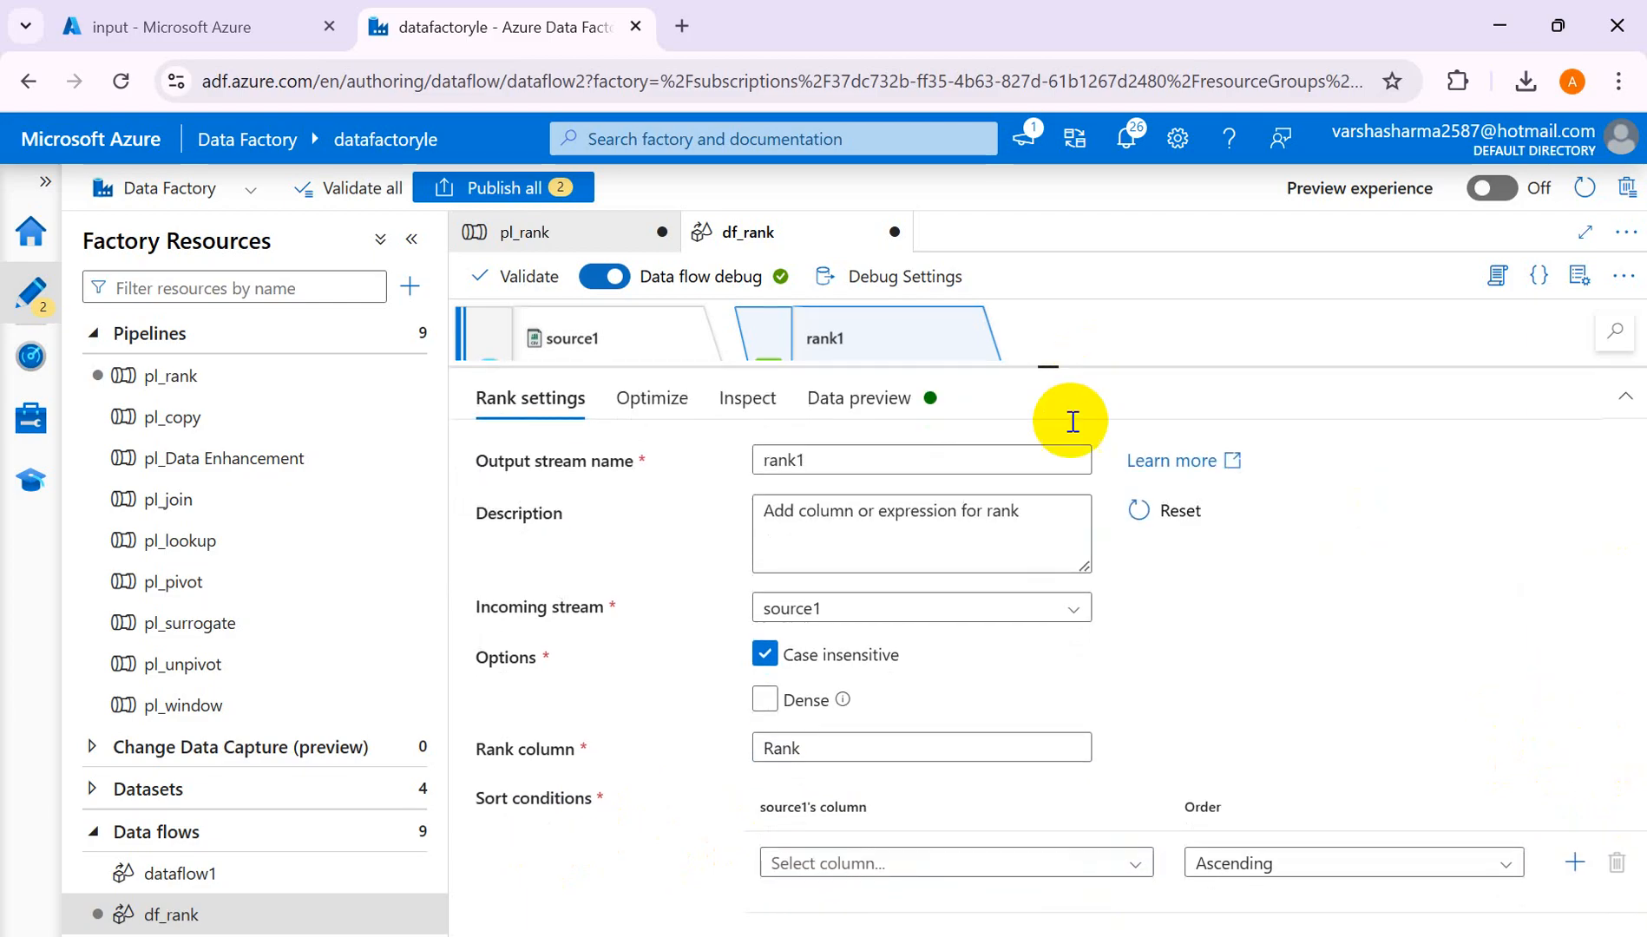
{"action": "left_click", "coordinate": [1135, 865]}
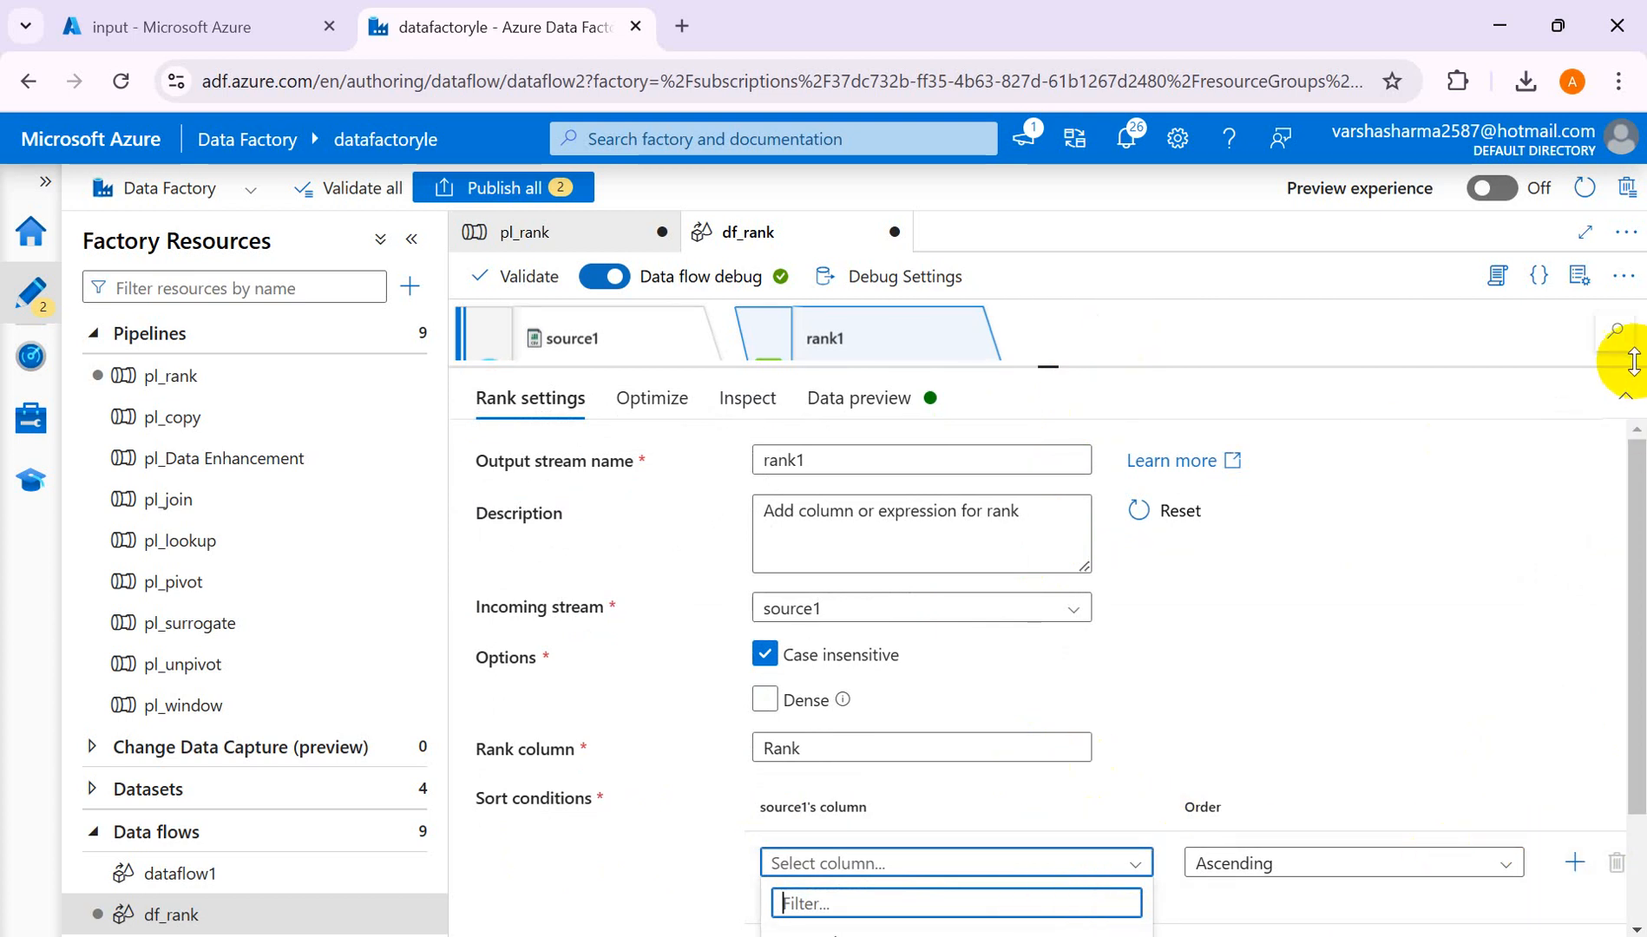
{"action": "left_click", "coordinate": [1628, 397]}
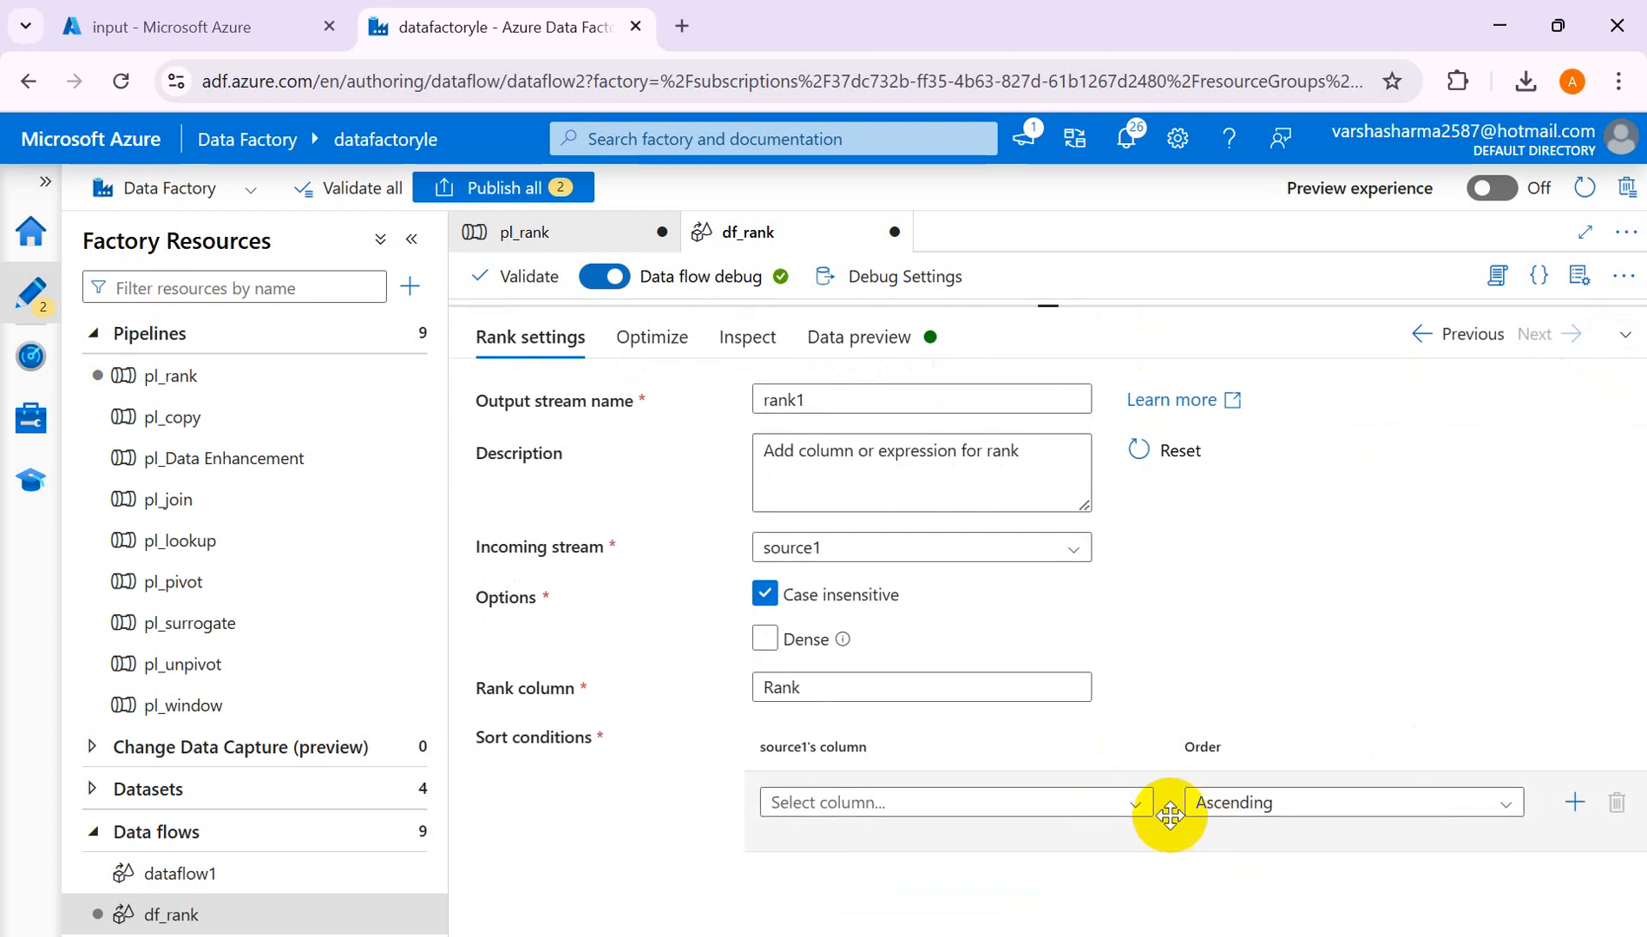
{"action": "left_click", "coordinate": [1135, 804]}
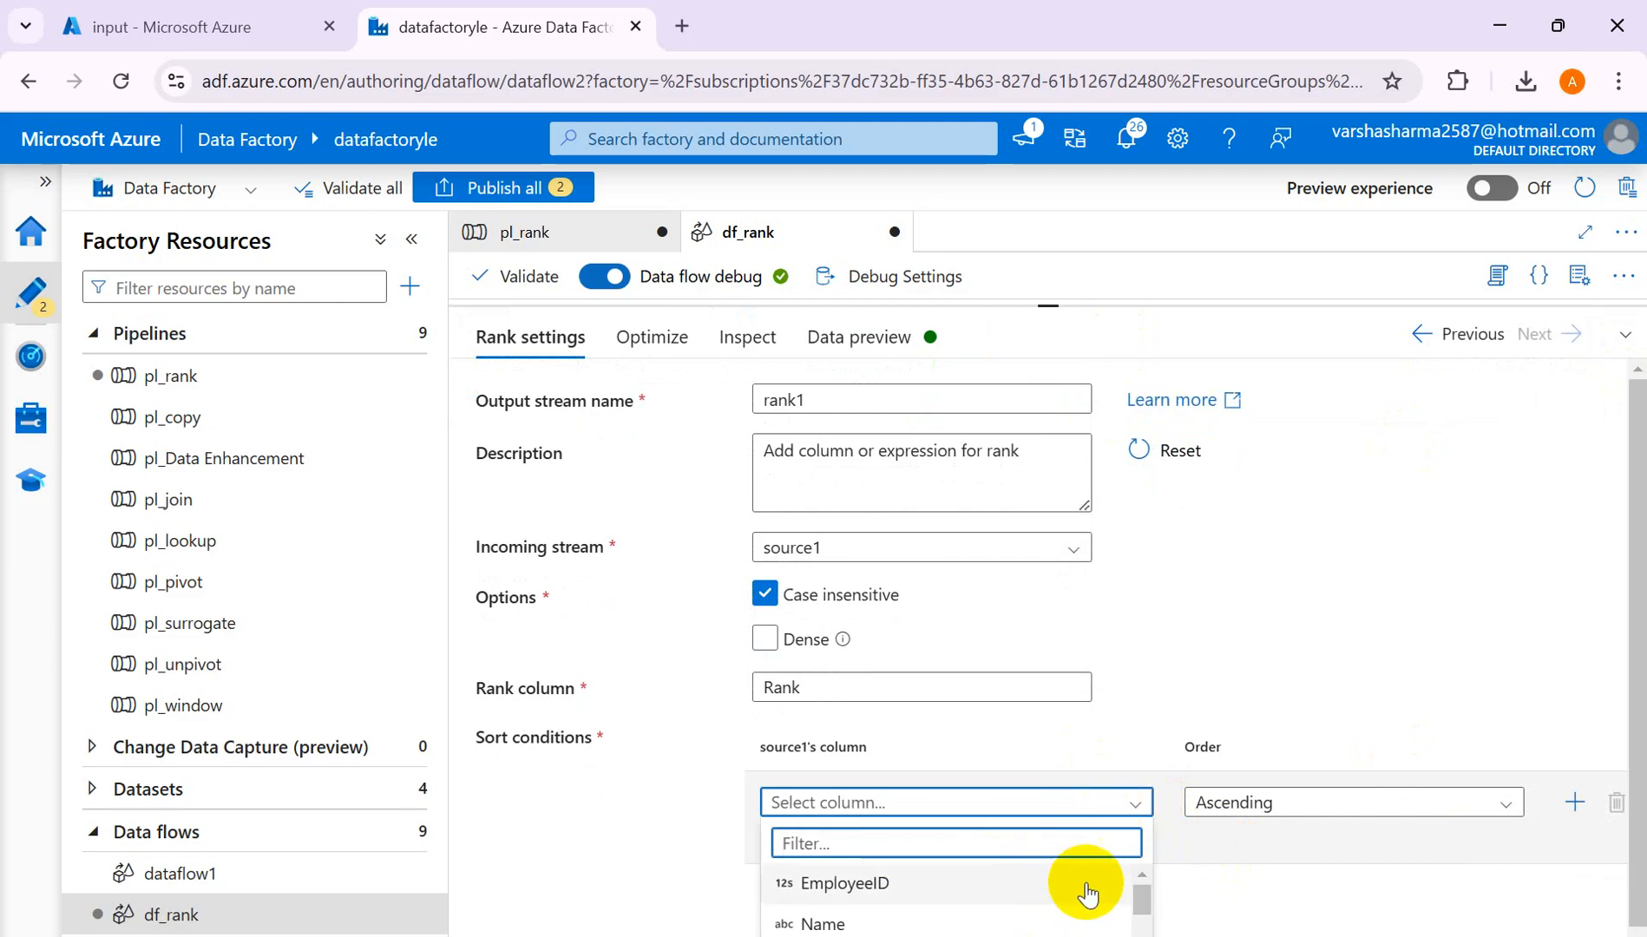
{"action": "scroll", "coordinate": [1088, 889], "scroll_direction": "down", "scroll_amount": 1}
{"action": "scroll", "coordinate": [954, 902], "scroll_direction": "down", "scroll_amount": 1}
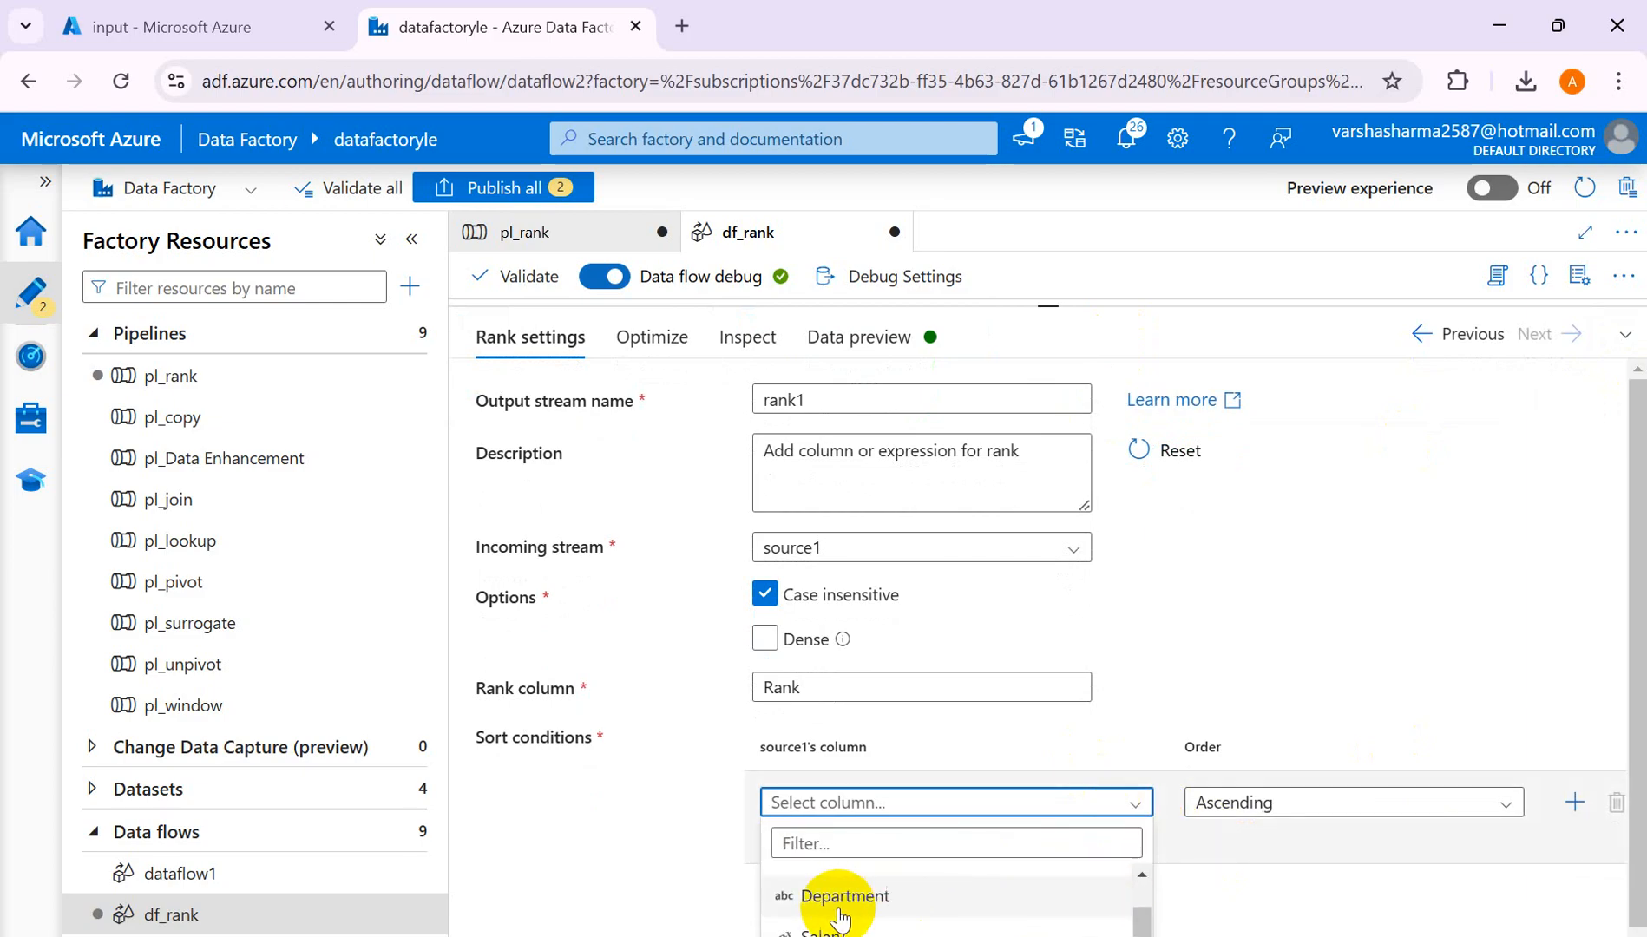
{"action": "left_click", "coordinate": [818, 929]}
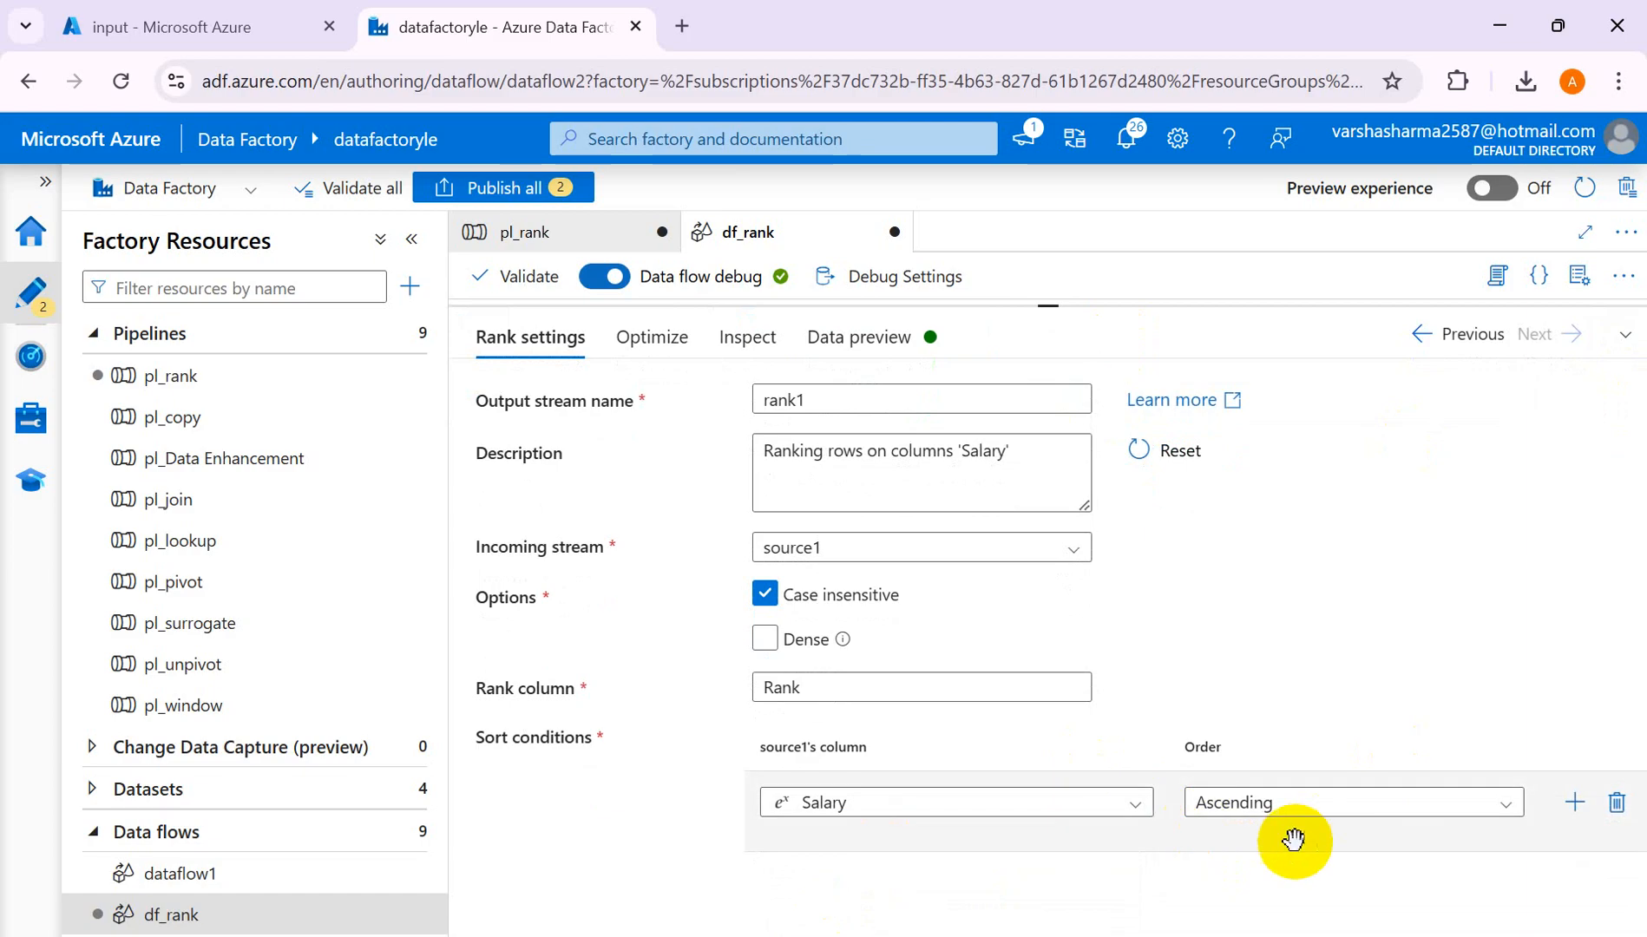
{"action": "left_click", "coordinate": [1507, 803]}
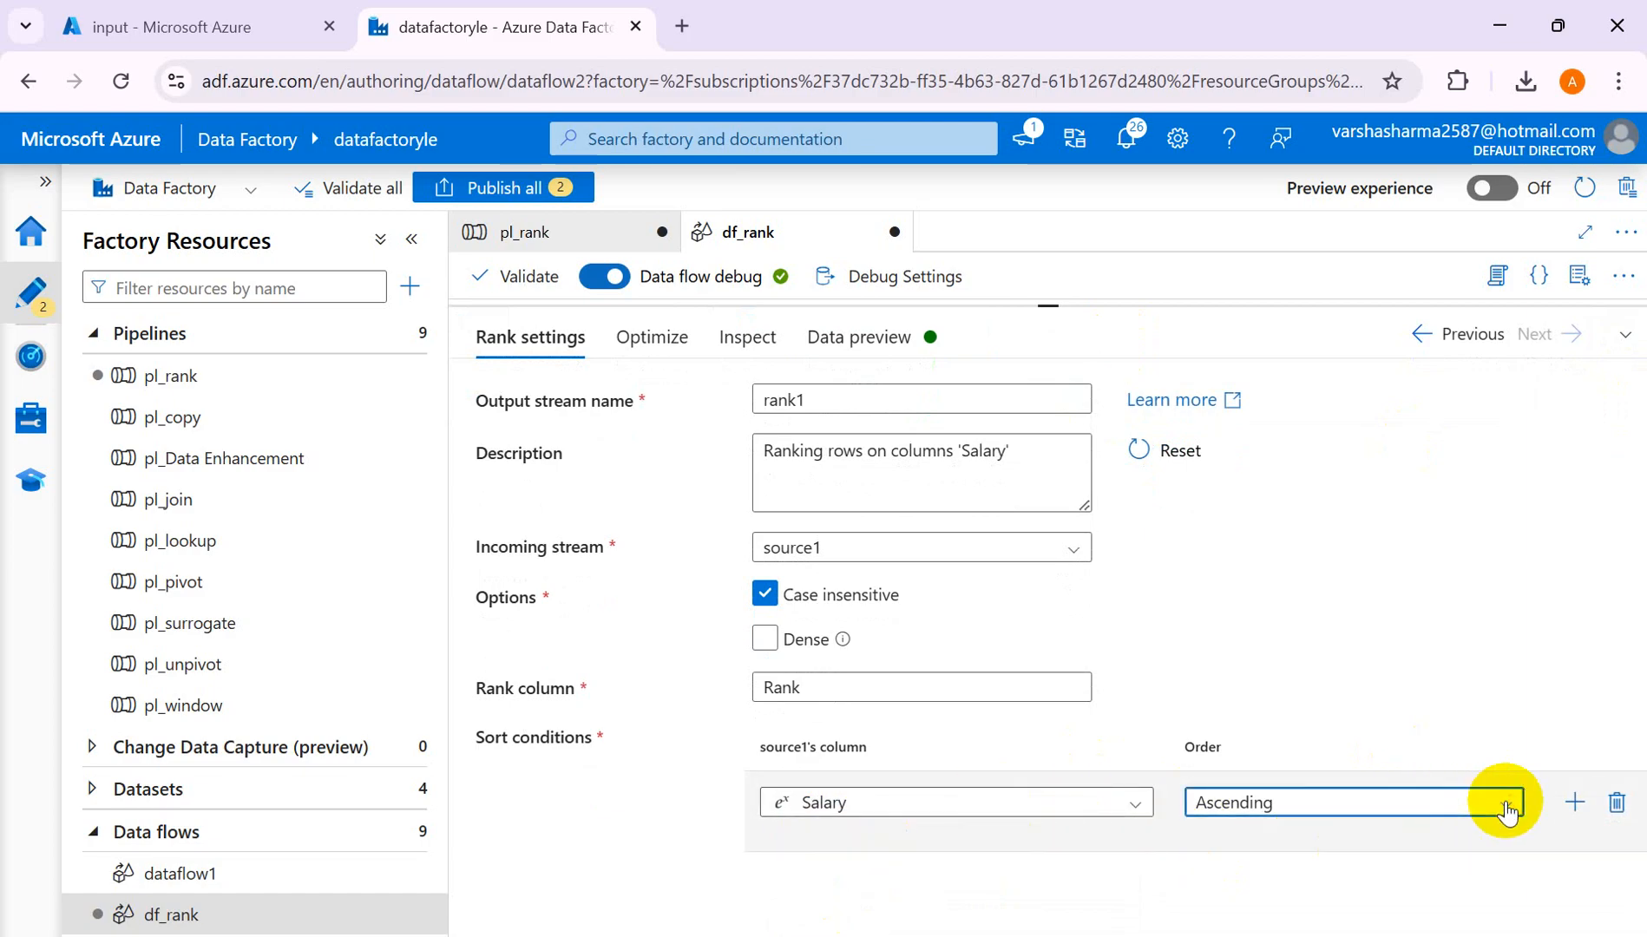
{"action": "left_click", "coordinate": [1241, 879]}
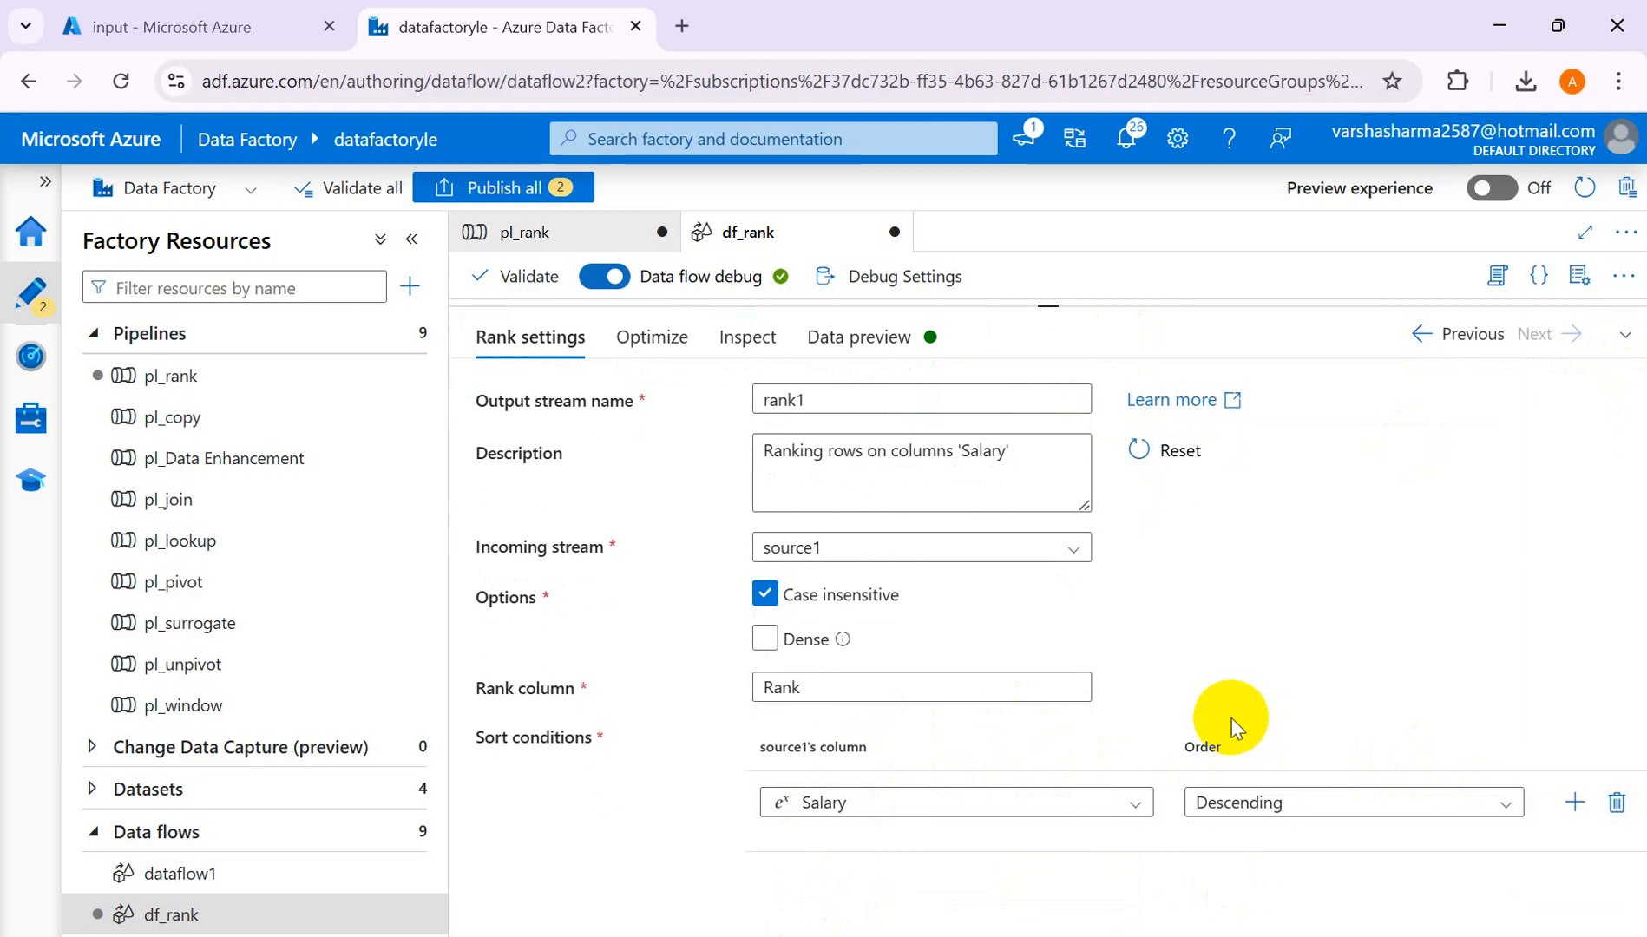
- Review rank1's partitioning and output columns, and load its data preview to check the salary ranking
{"action": "left_click", "coordinate": [657, 340]}
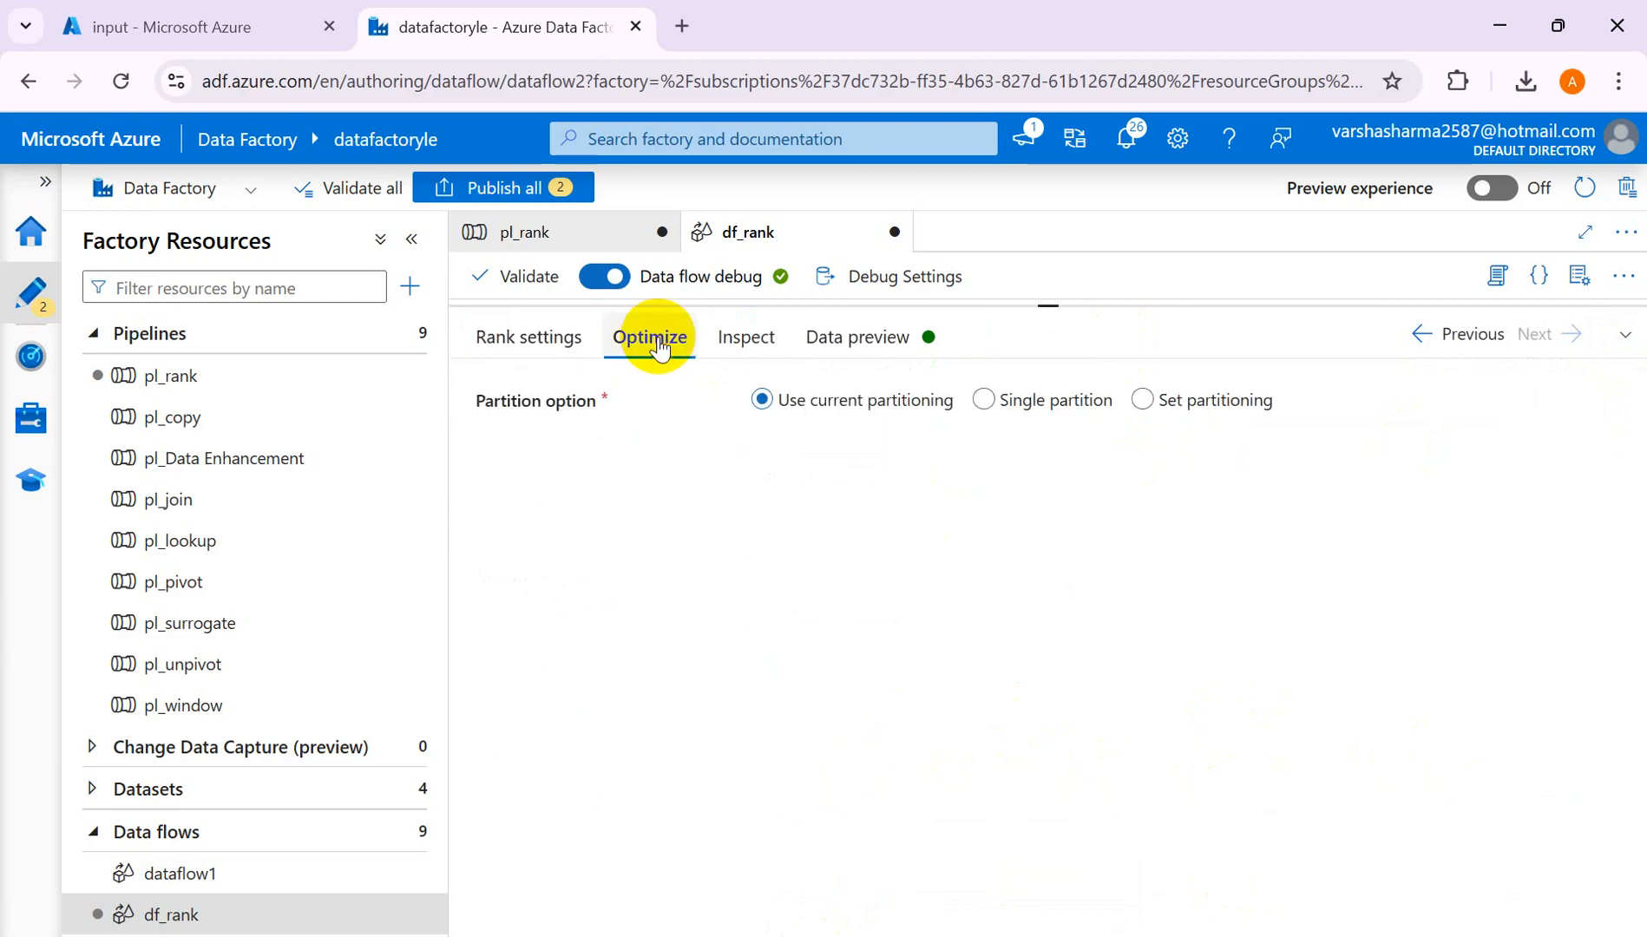
{"action": "left_click", "coordinate": [748, 342]}
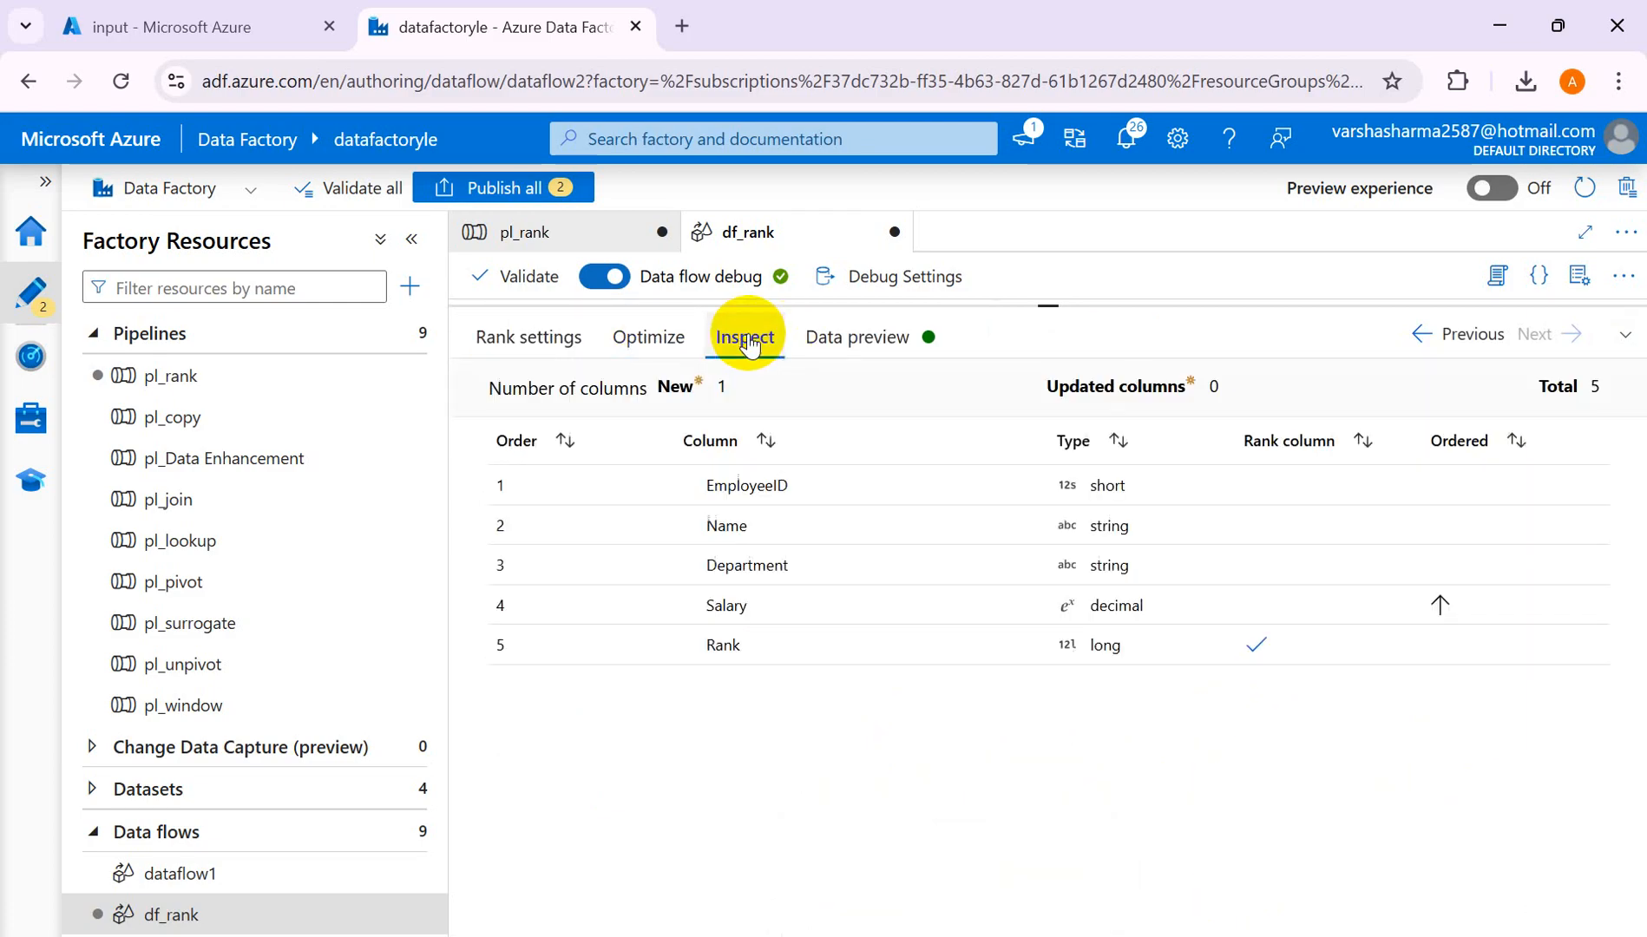
{"action": "left_click", "coordinate": [858, 346]}
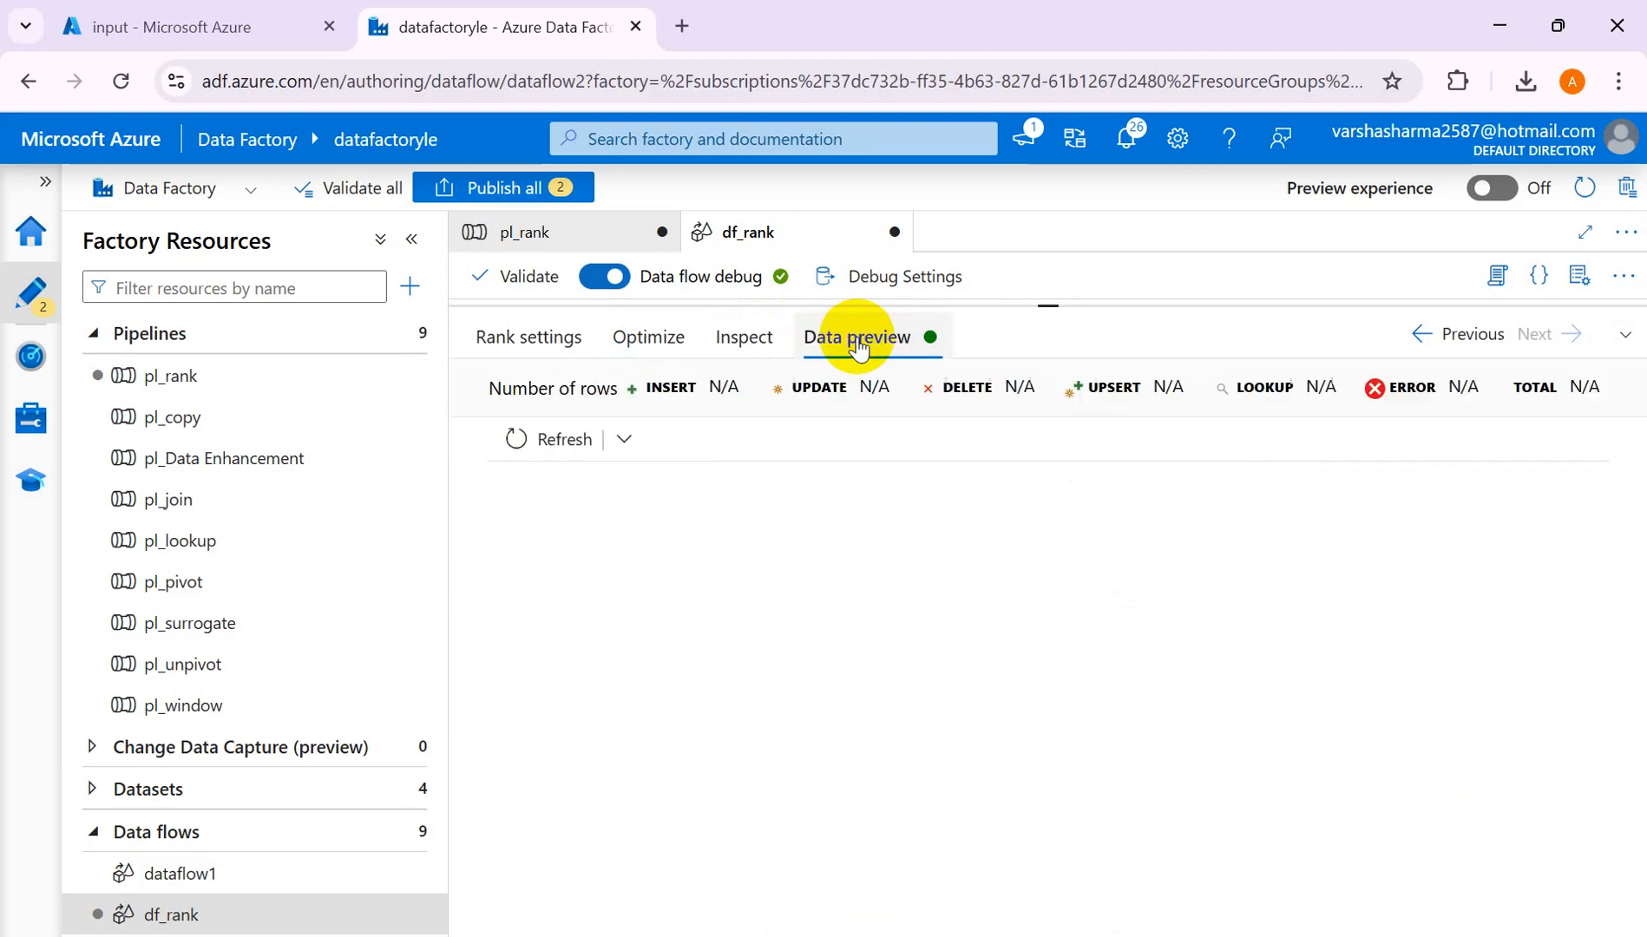
{"action": "left_click", "coordinate": [553, 439]}
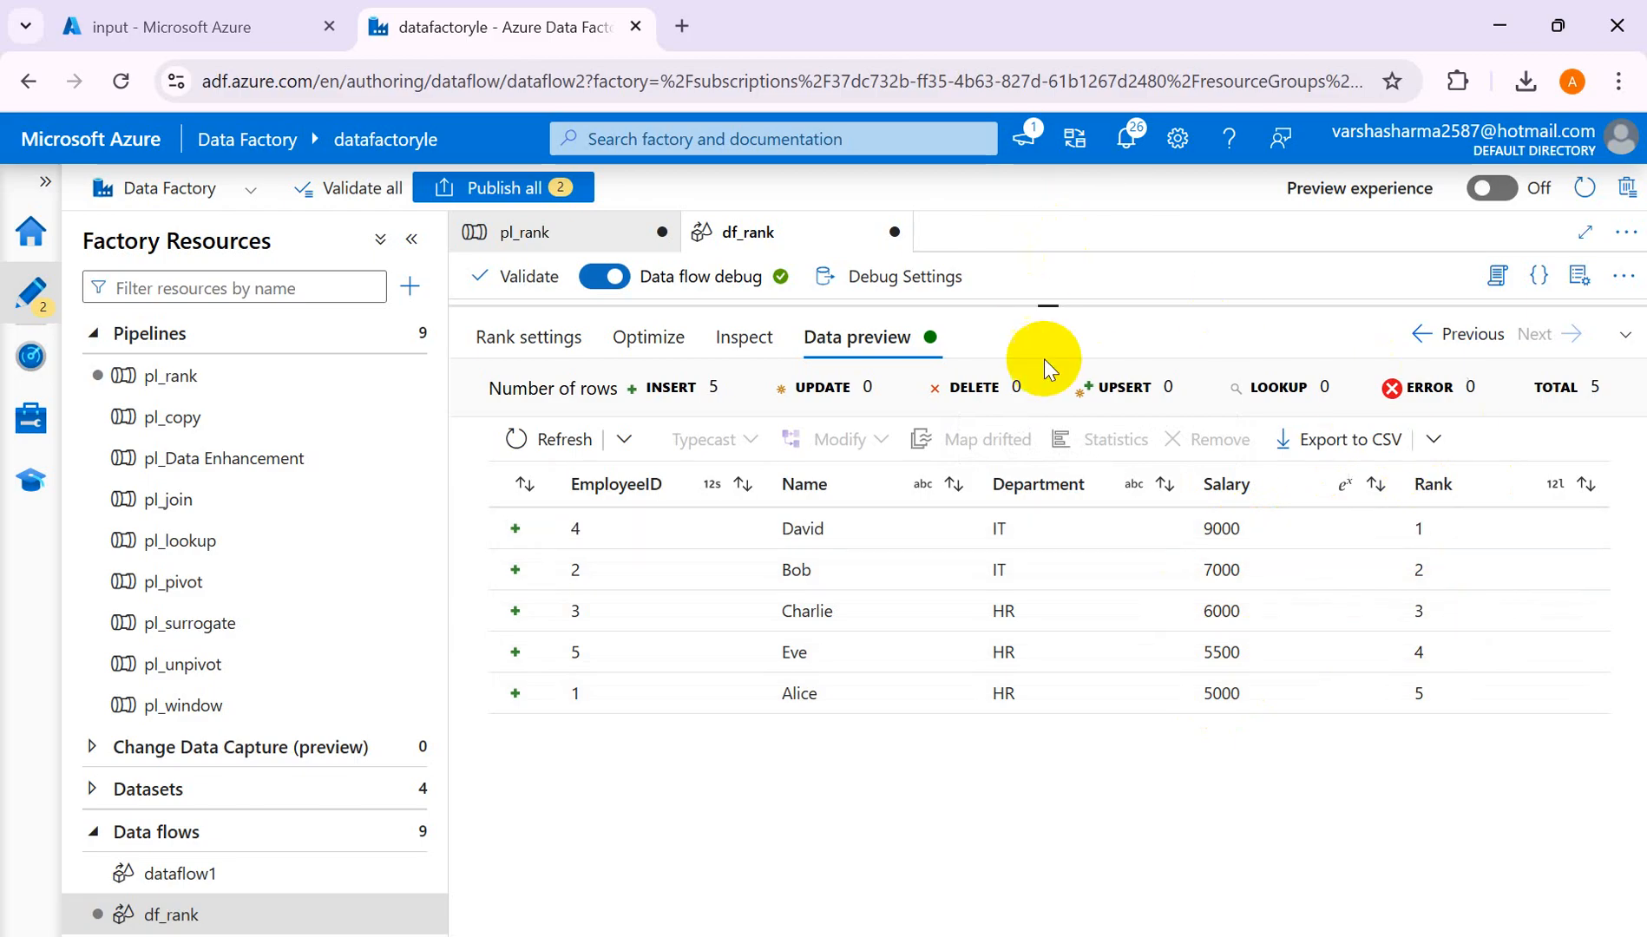
- Add a Sink transformation after rank1 in the df_rank data flow
{"action": "left_click_drag", "start_coordinate": [1053, 308], "coordinate": [1058, 519]}
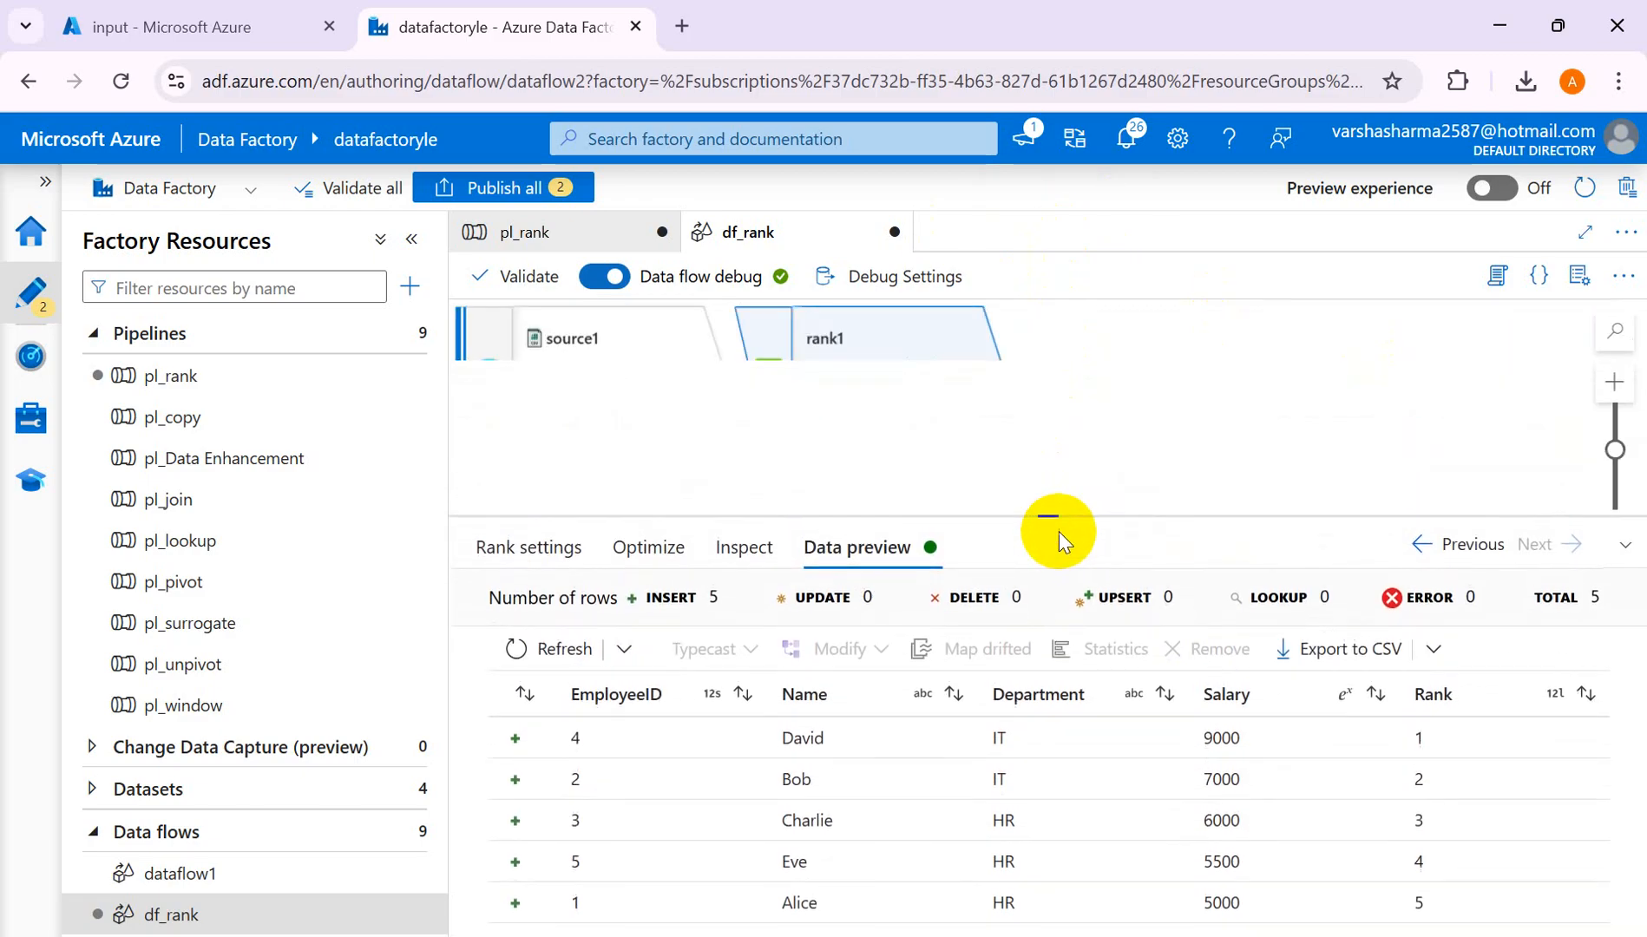
{"action": "left_click", "coordinate": [1001, 424]}
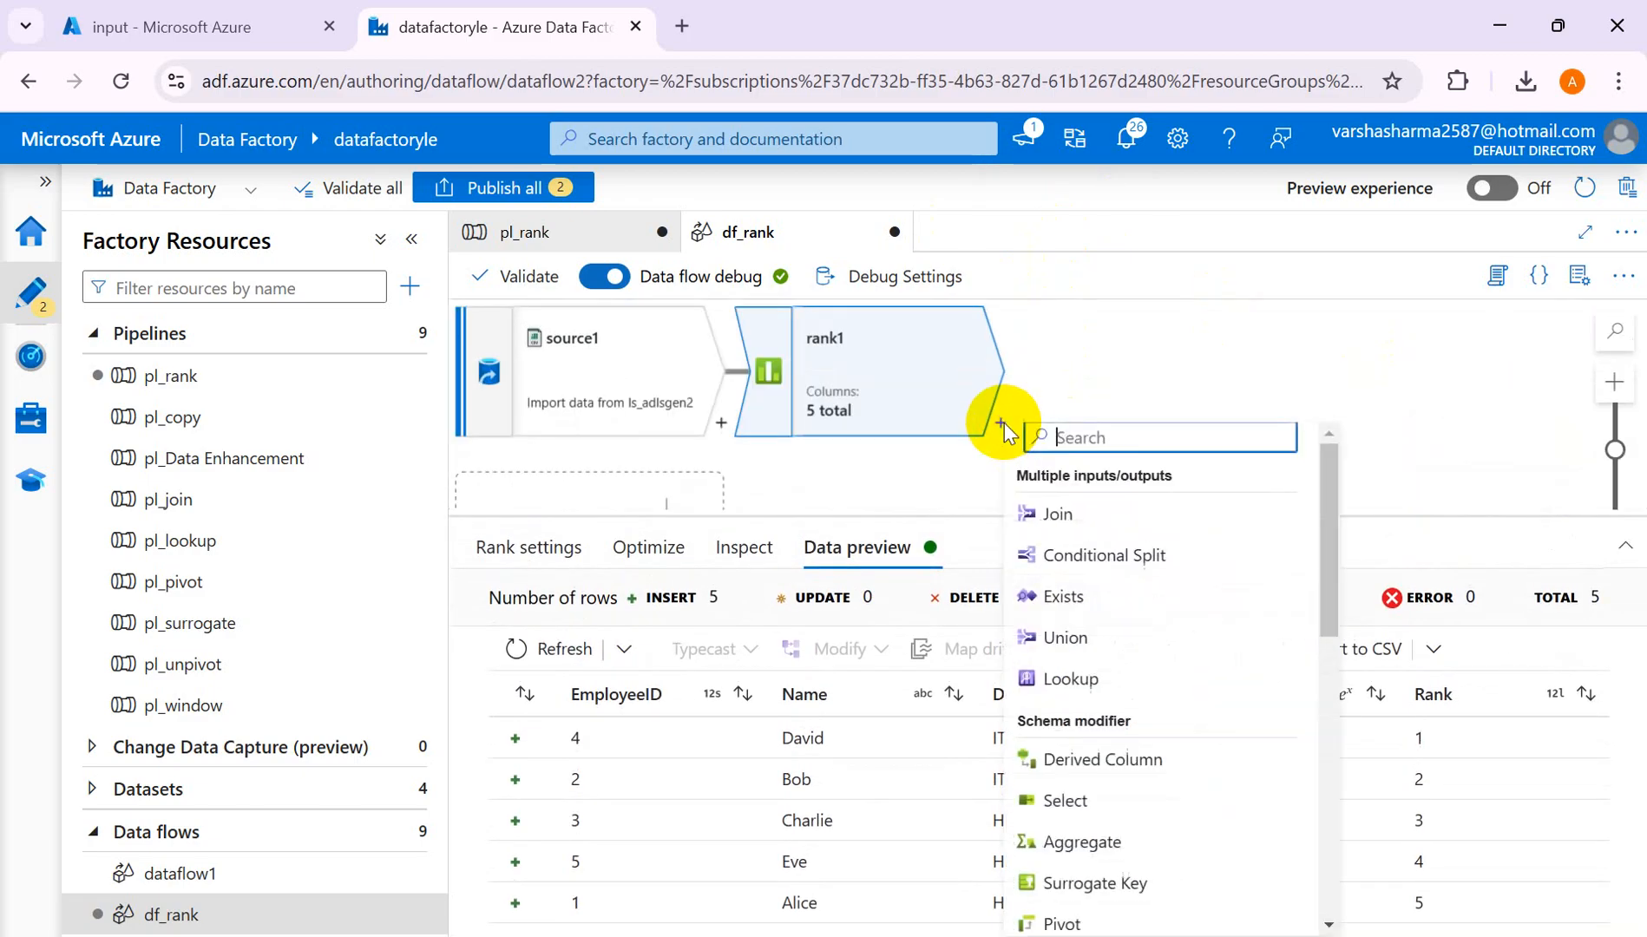
{"action": "type", "text": "sink"}
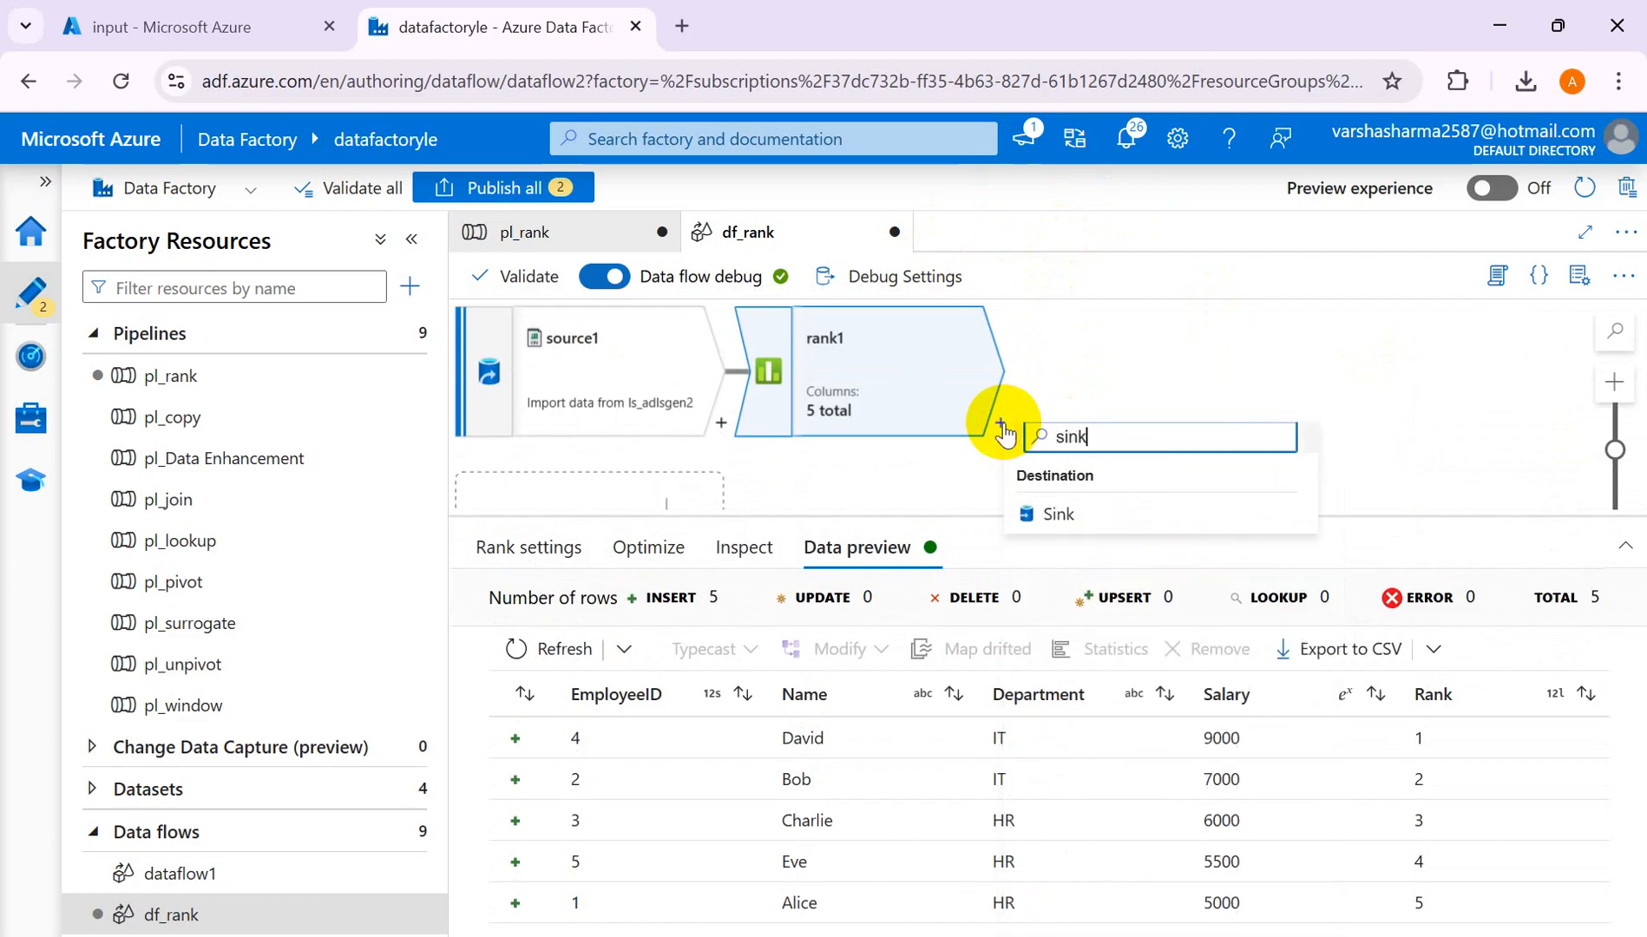
{"action": "left_click", "coordinate": [1056, 513]}
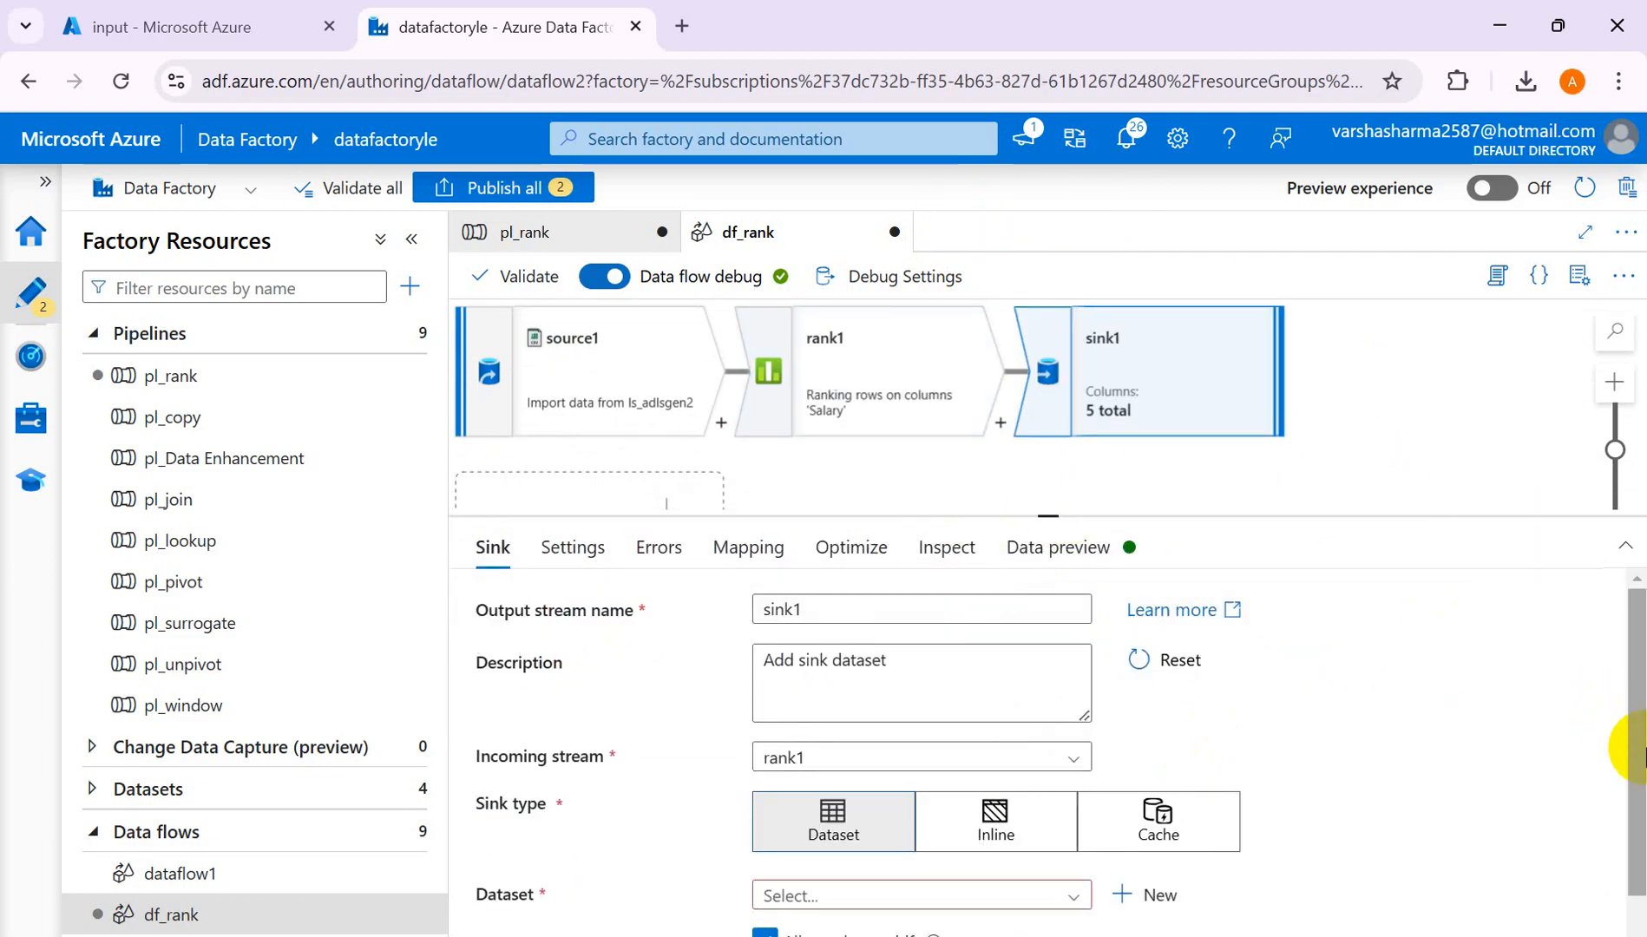
- Set sink1's sink type to Inline with DelimitedText as the inline dataset type
{"action": "left_click_drag", "start_coordinate": [1636, 753], "coordinate": [1617, 853]}
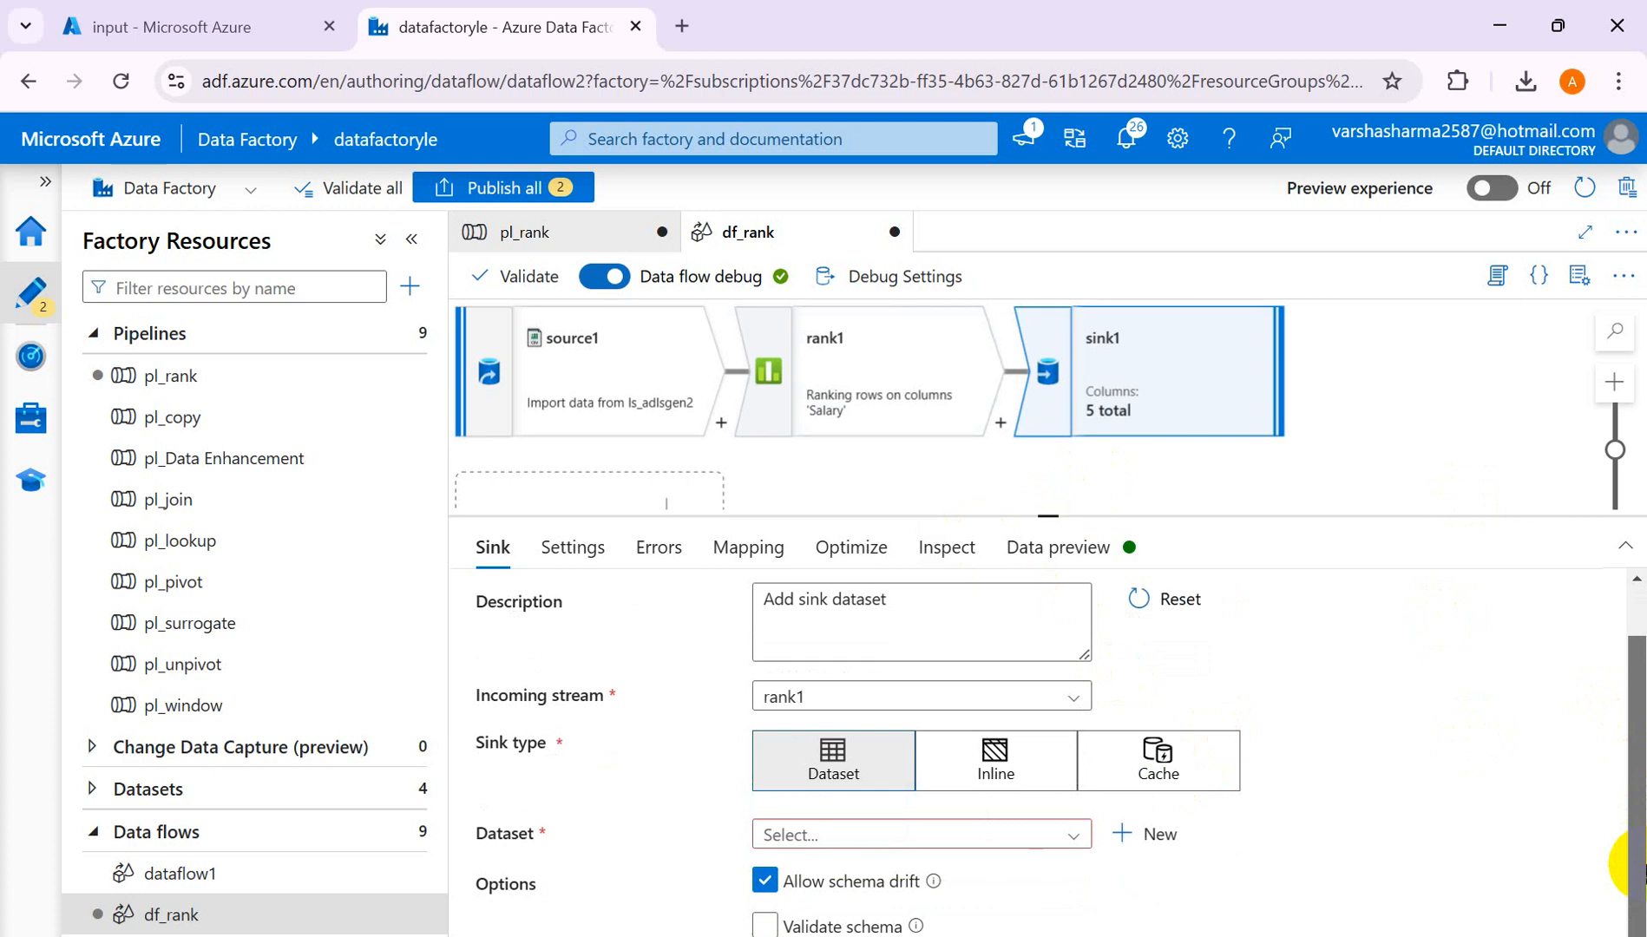
{"action": "left_click", "coordinate": [986, 776]}
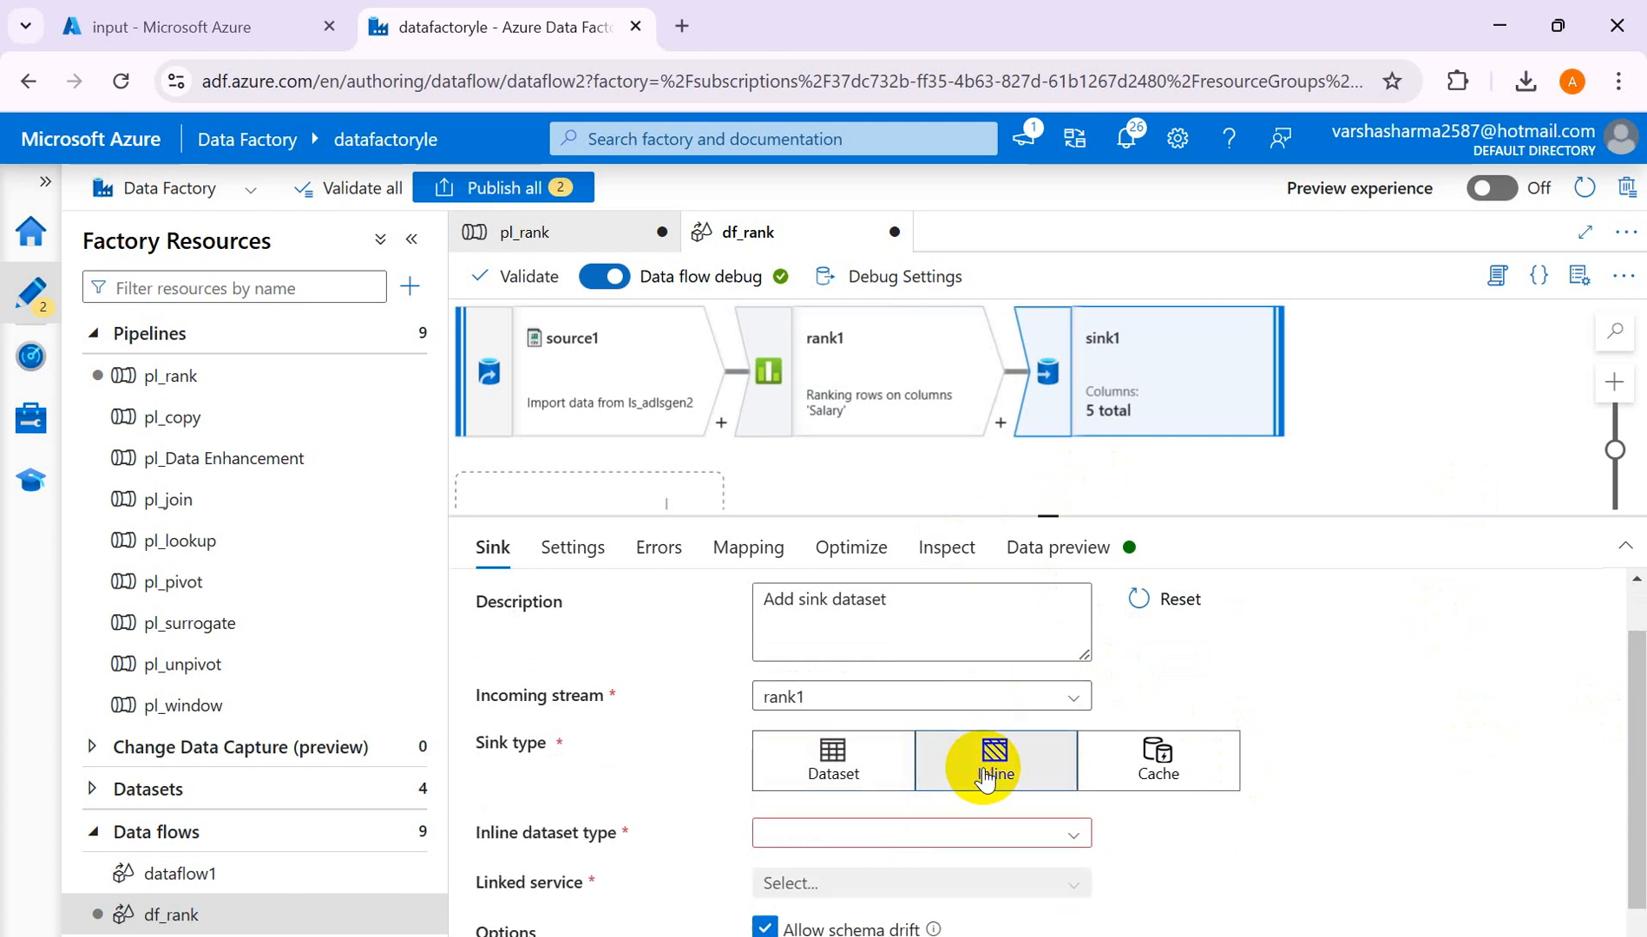
{"action": "left_click", "coordinate": [1071, 838]}
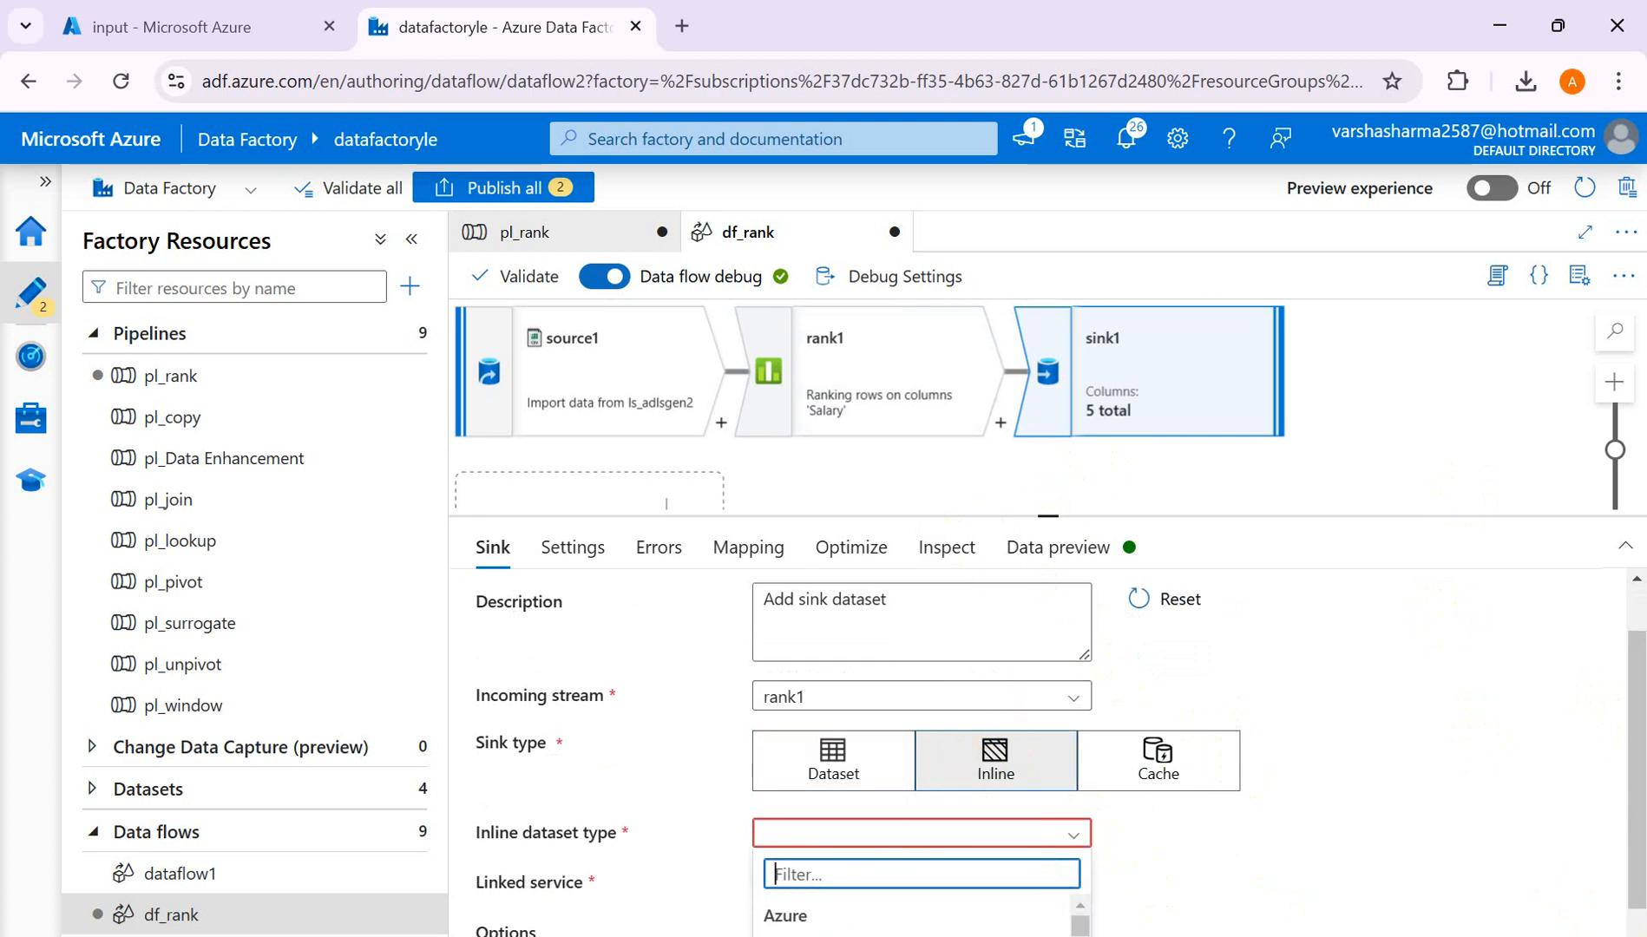
{"action": "scroll", "coordinate": [1605, 903], "scroll_direction": "down", "scroll_amount": 1}
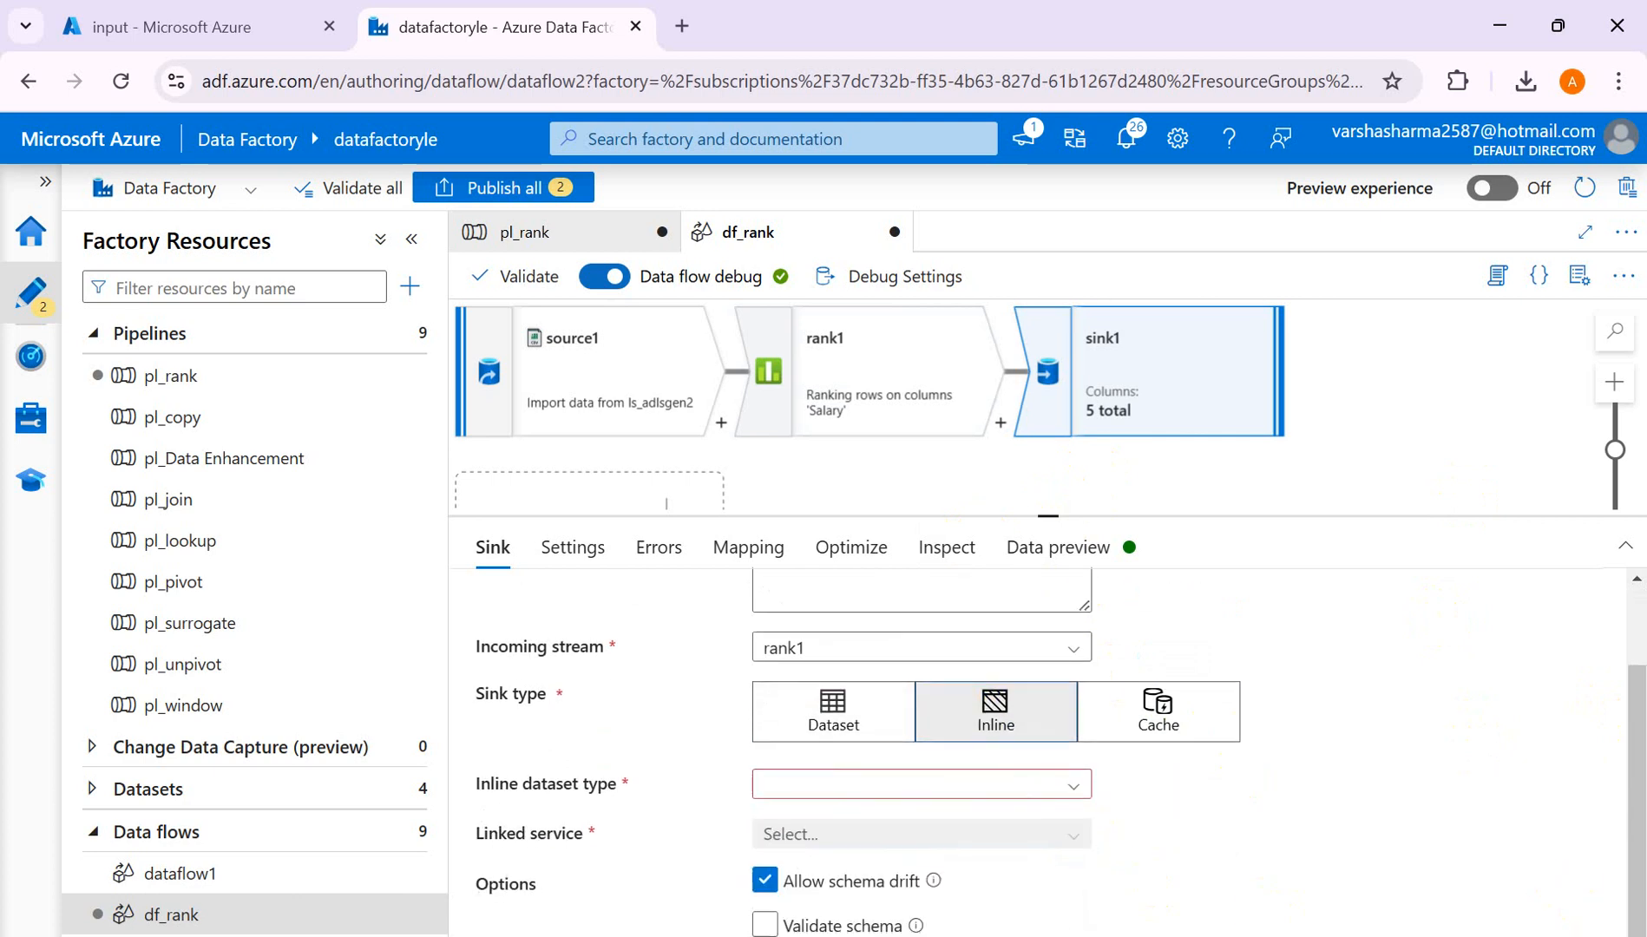
{"action": "left_click", "coordinate": [1072, 784]}
{"action": "left_click", "coordinate": [1075, 936]}
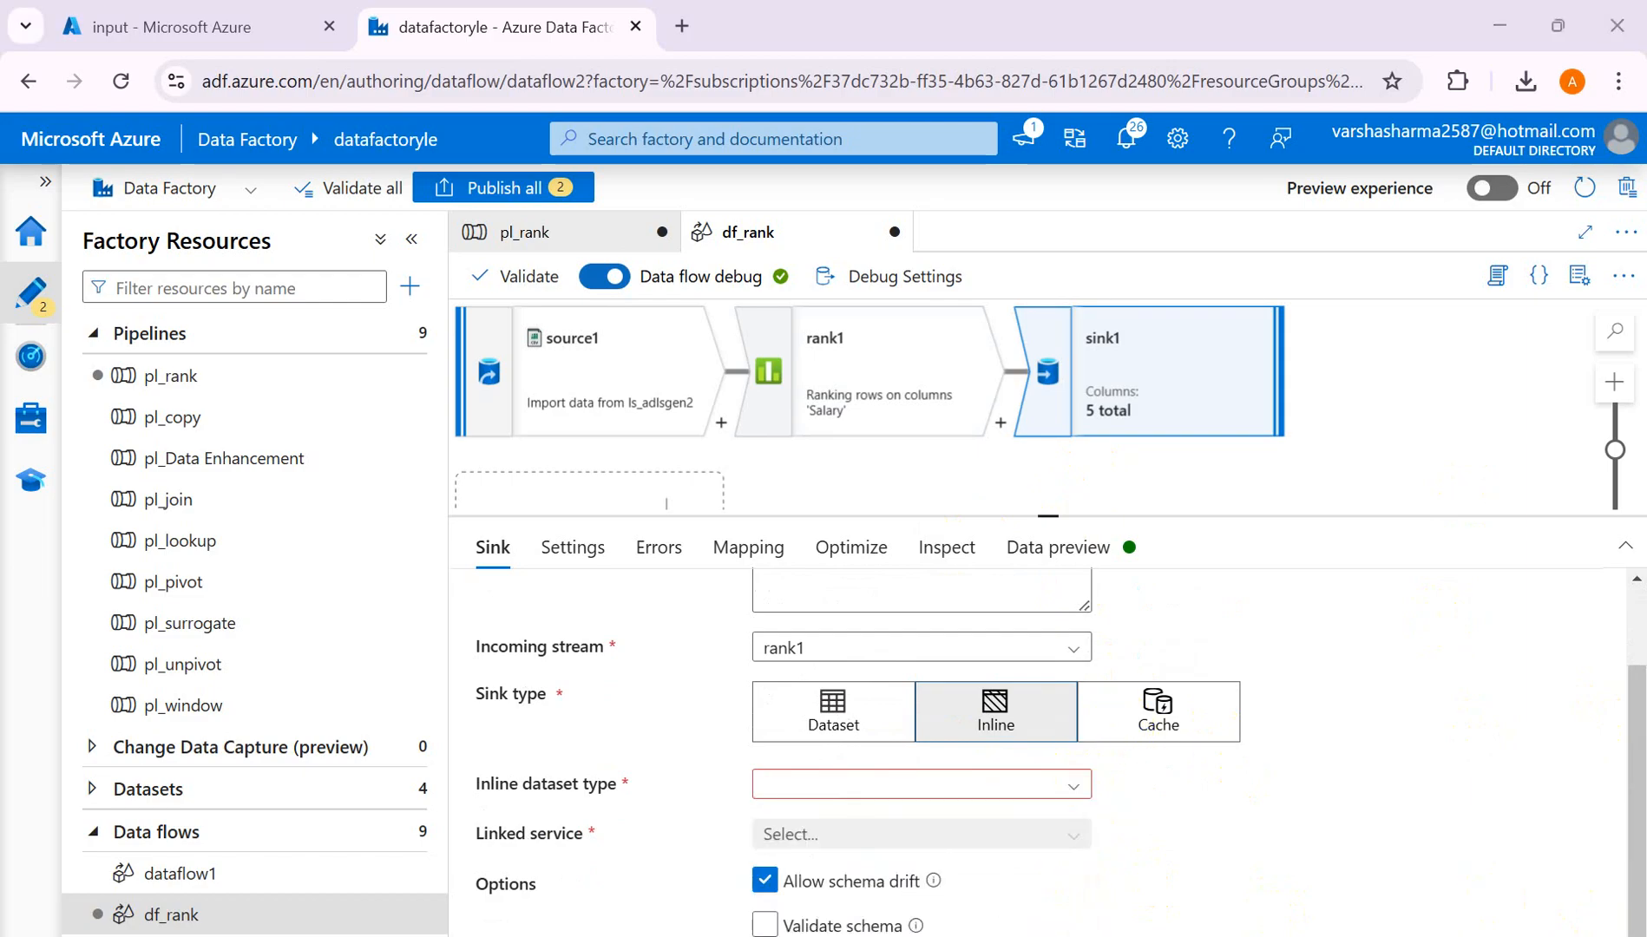
{"action": "left_click", "coordinate": [1071, 790]}
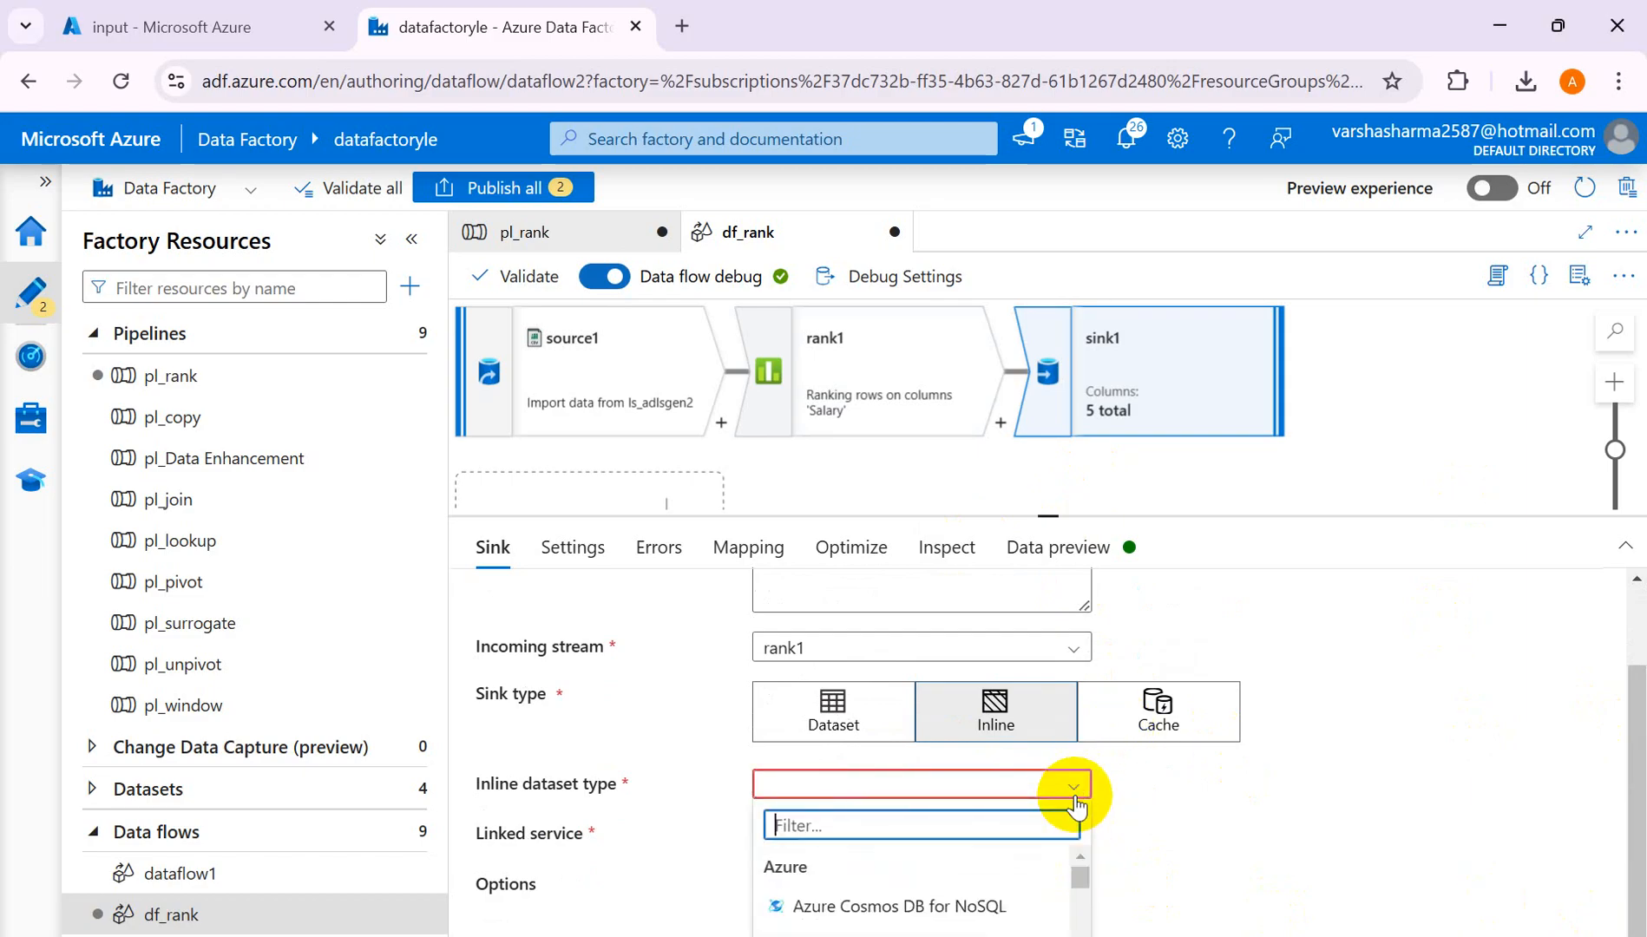
{"action": "scroll", "coordinate": [911, 903], "scroll_direction": "down", "scroll_amount": 5}
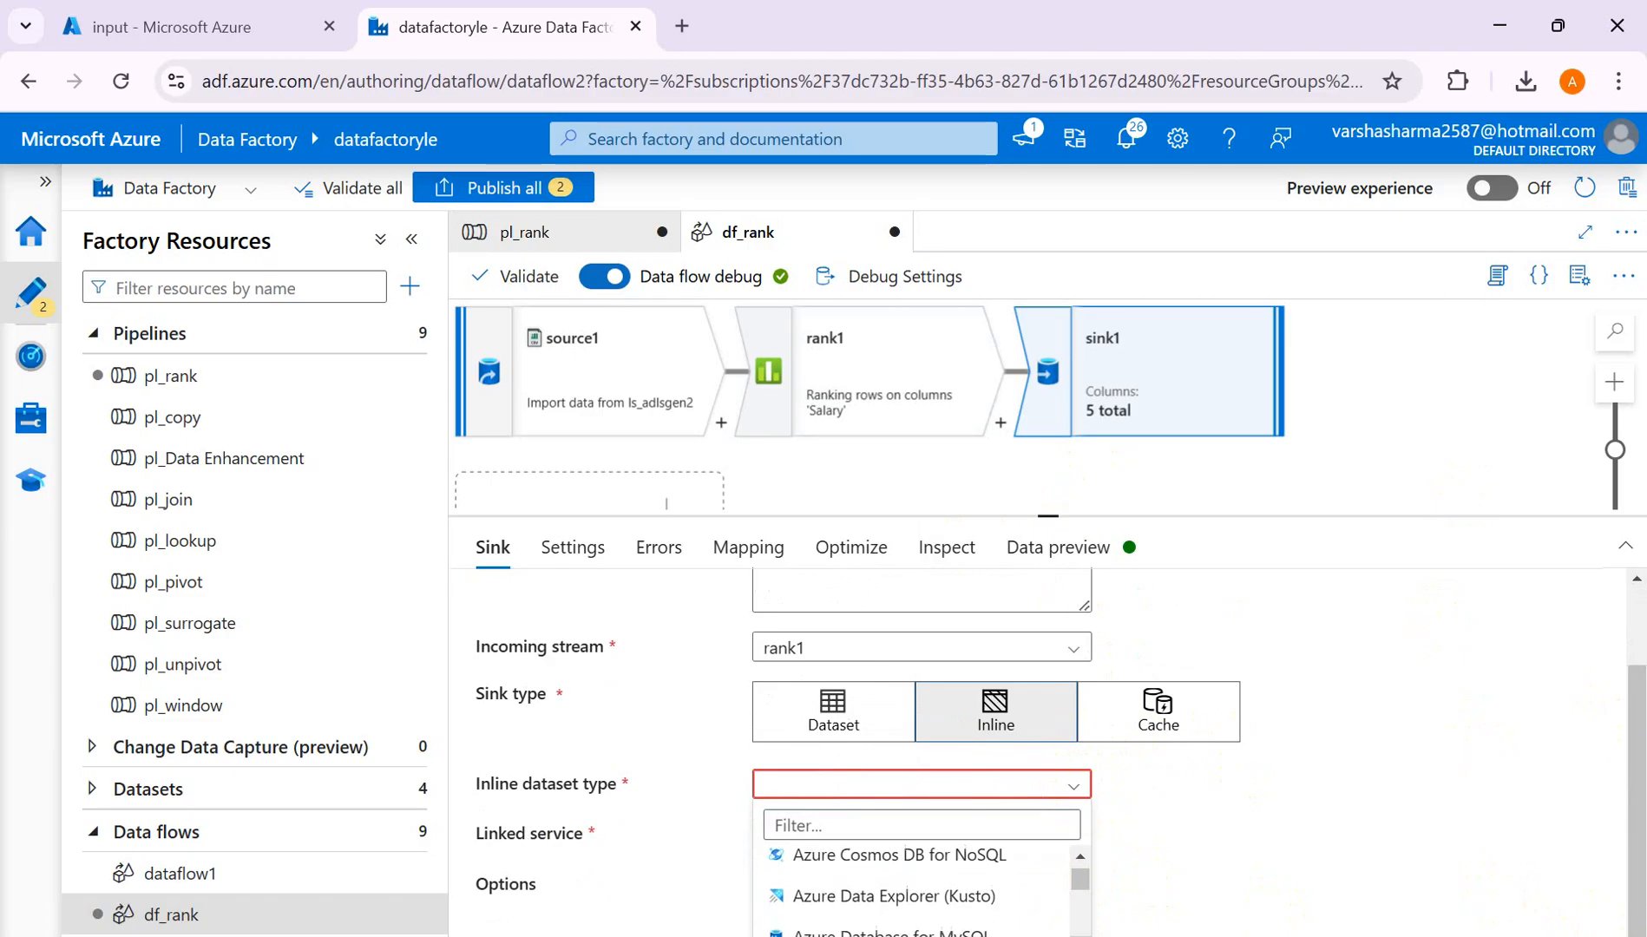
{"action": "scroll", "coordinate": [911, 903], "scroll_direction": "down", "scroll_amount": 4}
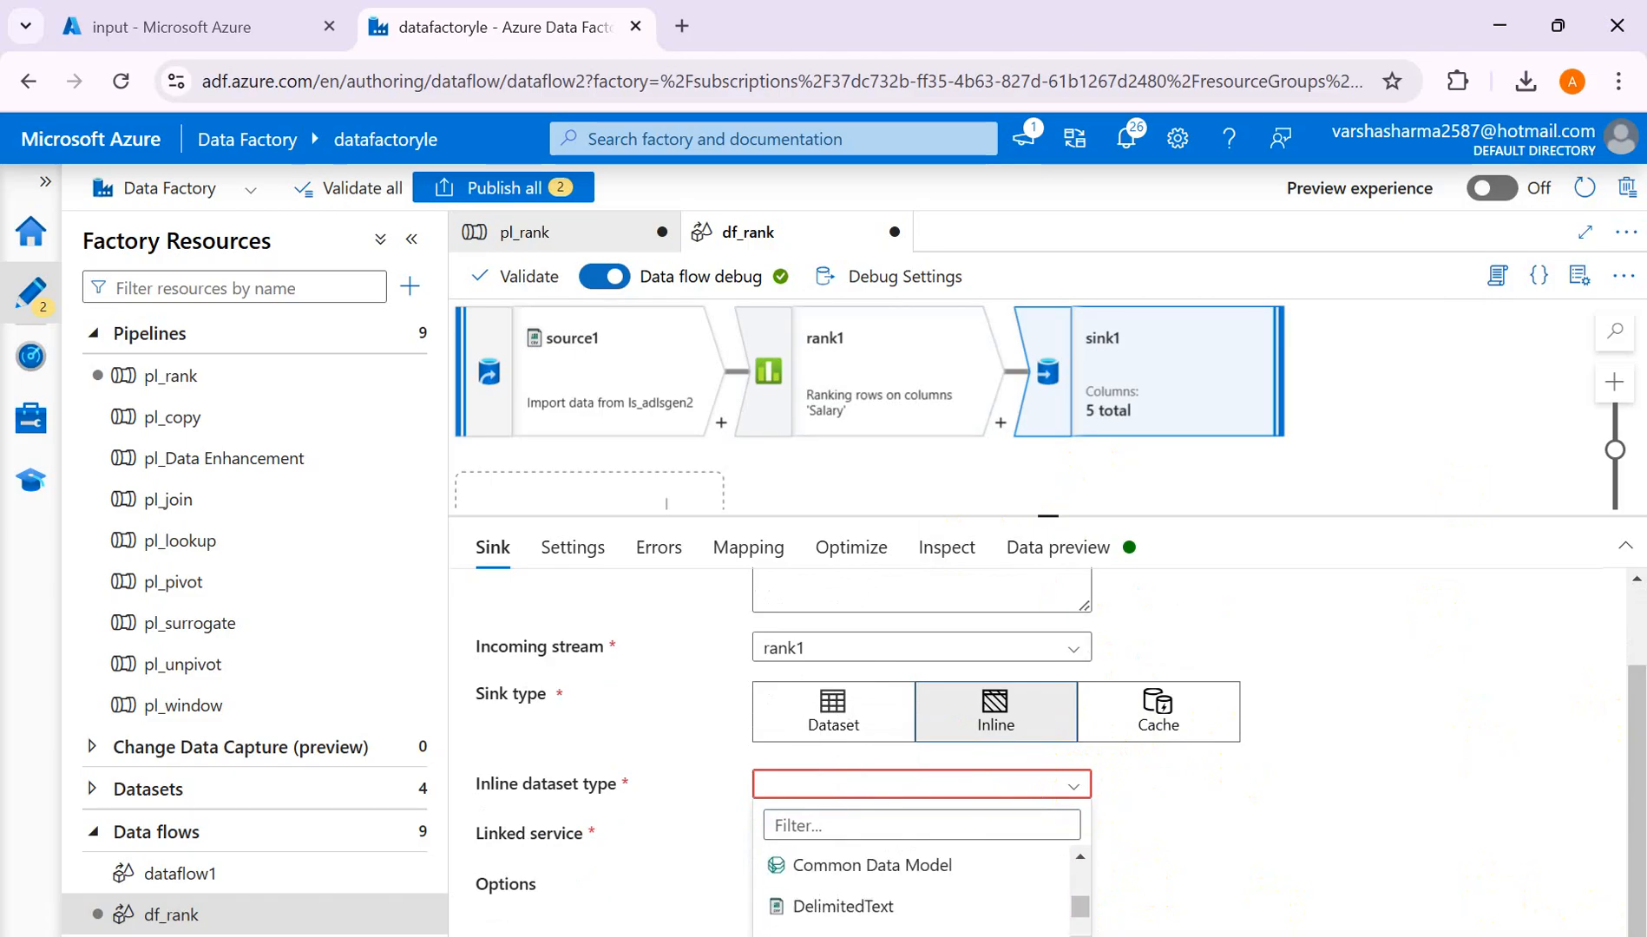
{"action": "left_click", "coordinate": [885, 905]}
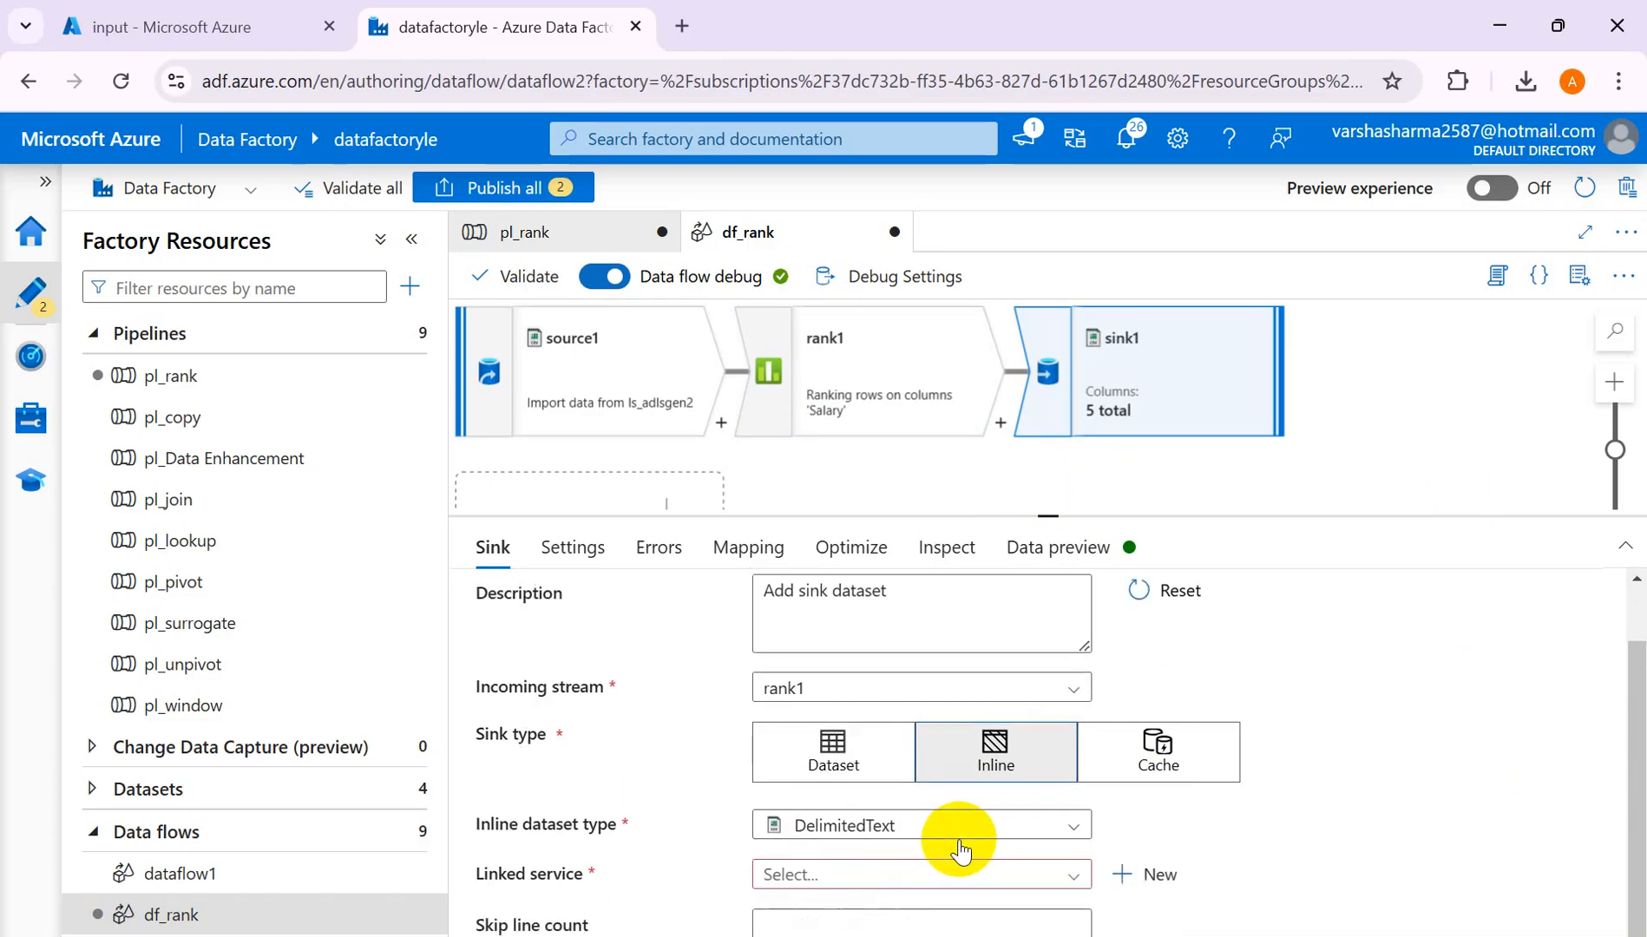
- Choose an existing linked service for sink1
{"action": "left_click", "coordinate": [1069, 876]}
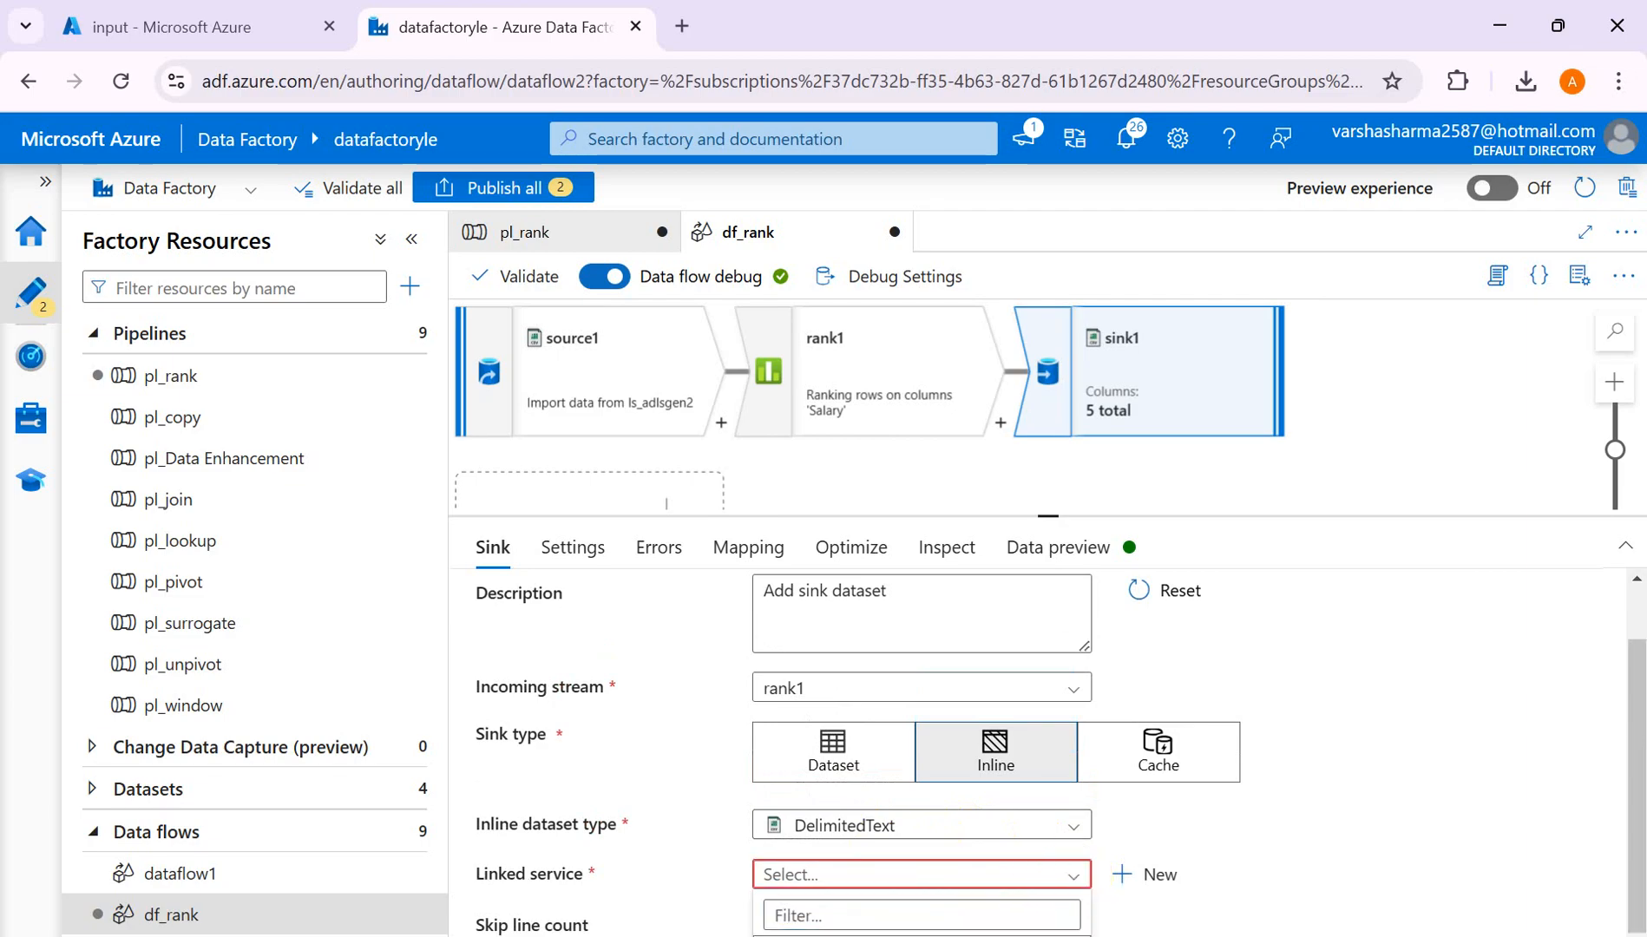
{"action": "left_click", "coordinate": [868, 935]}
{"action": "left_click_drag", "start_coordinate": [1635, 796], "coordinate": [1629, 647]}
- Set sink1's folder path to the output folder and enable First row as header
{"action": "left_click", "coordinate": [591, 565]}
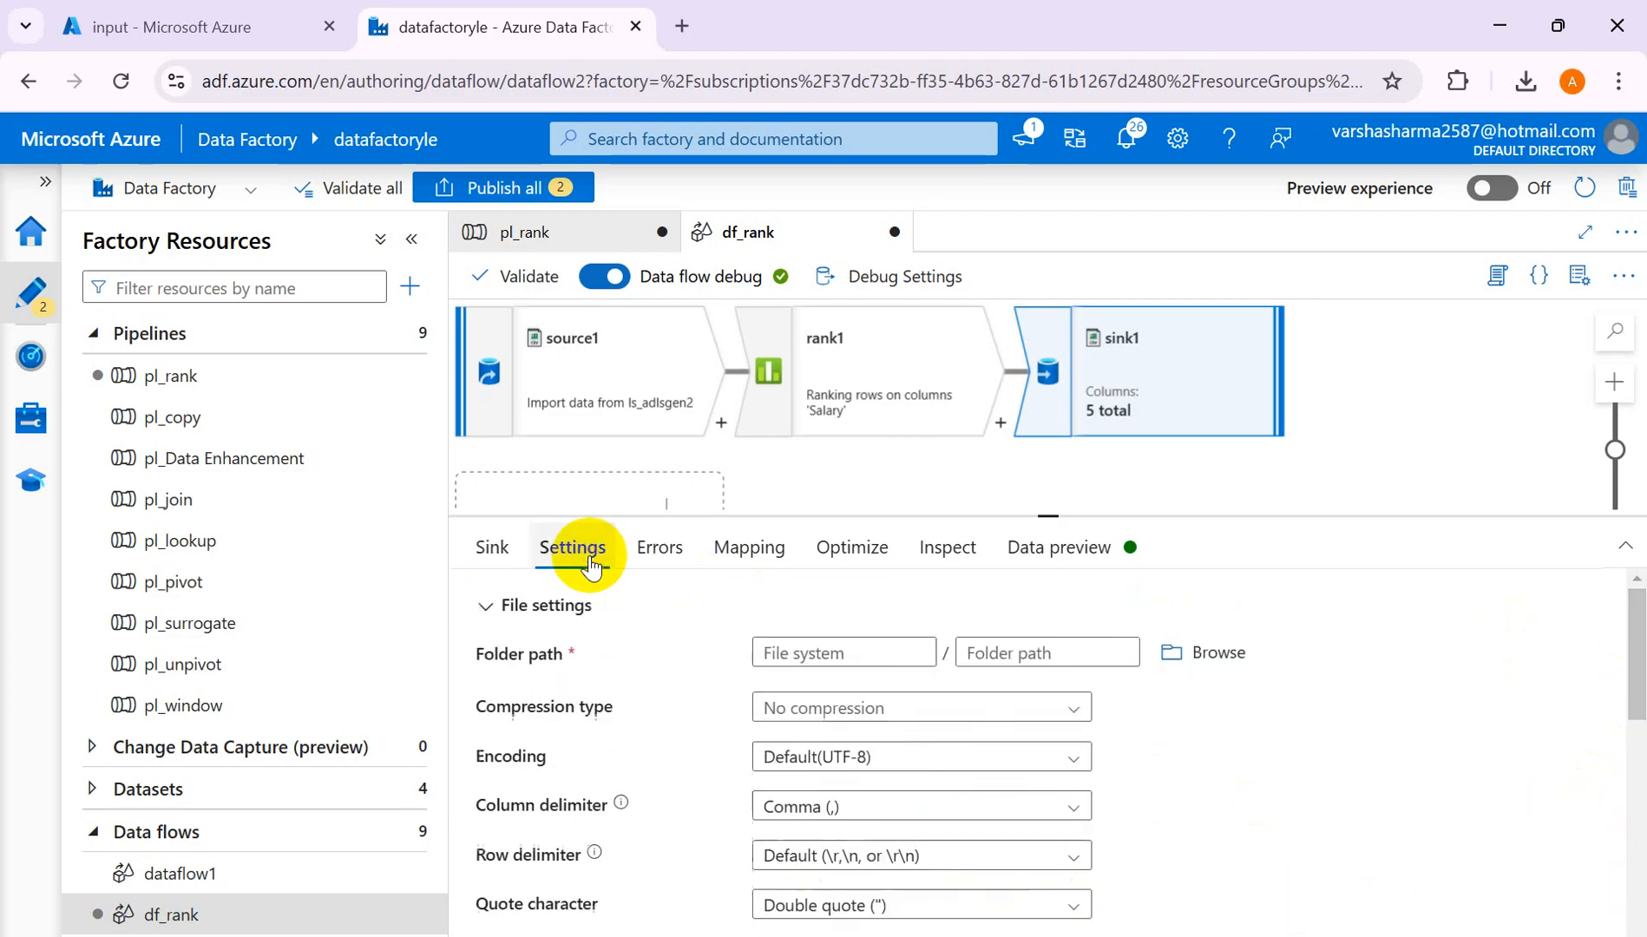
{"action": "left_click", "coordinate": [1194, 661]}
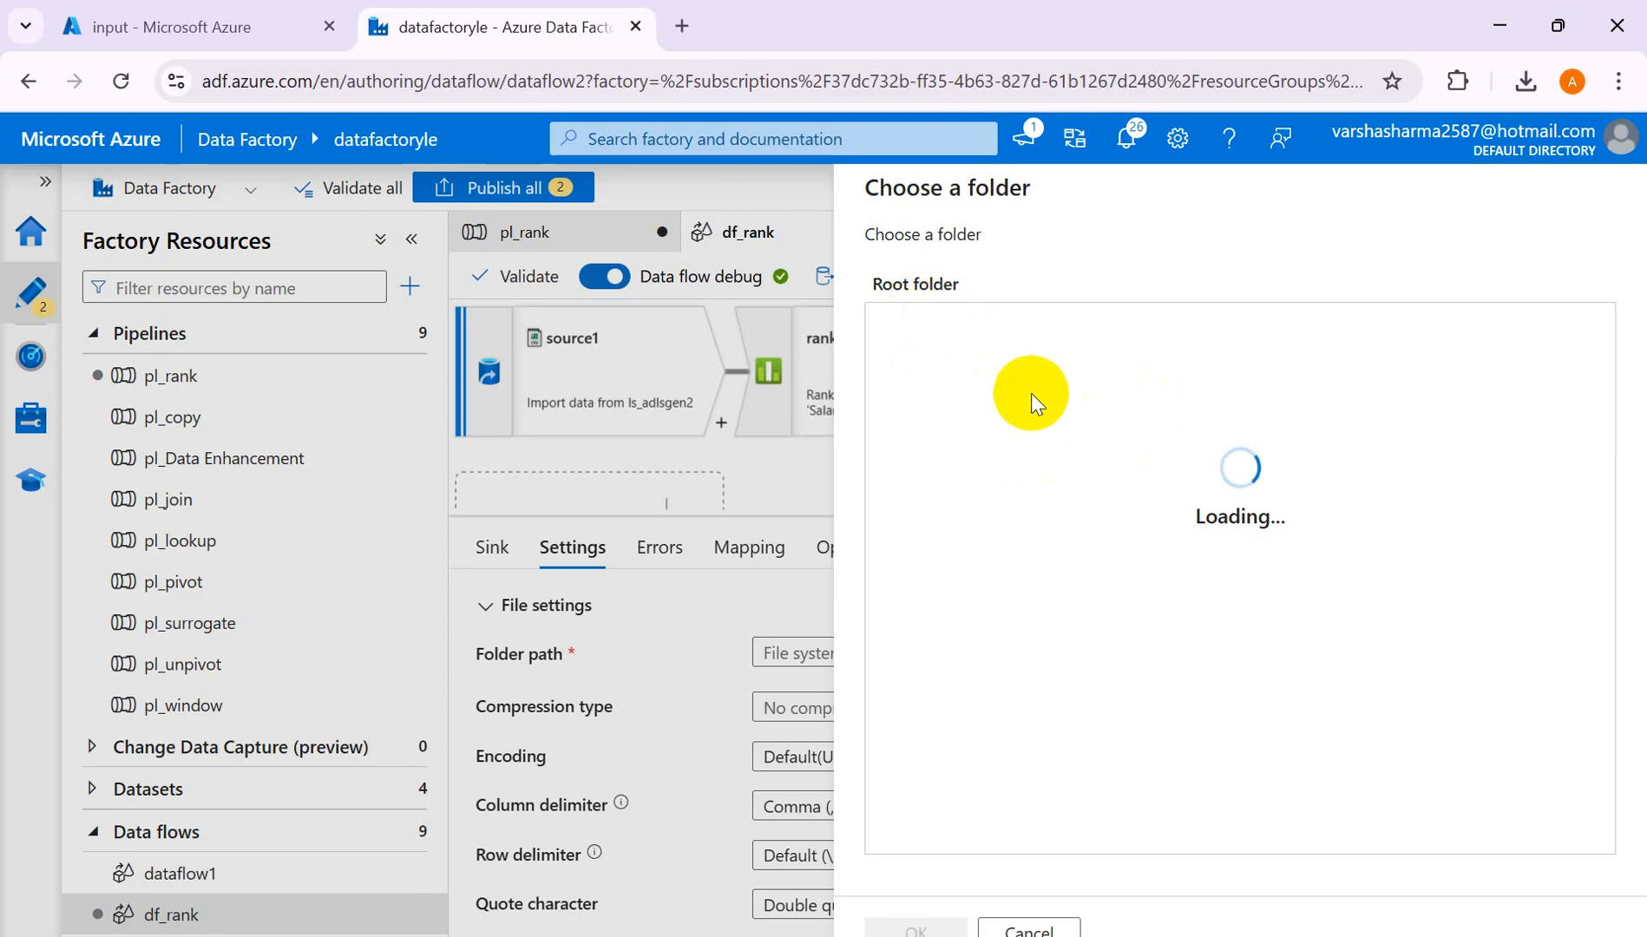
{"action": "left_click", "coordinate": [958, 366]}
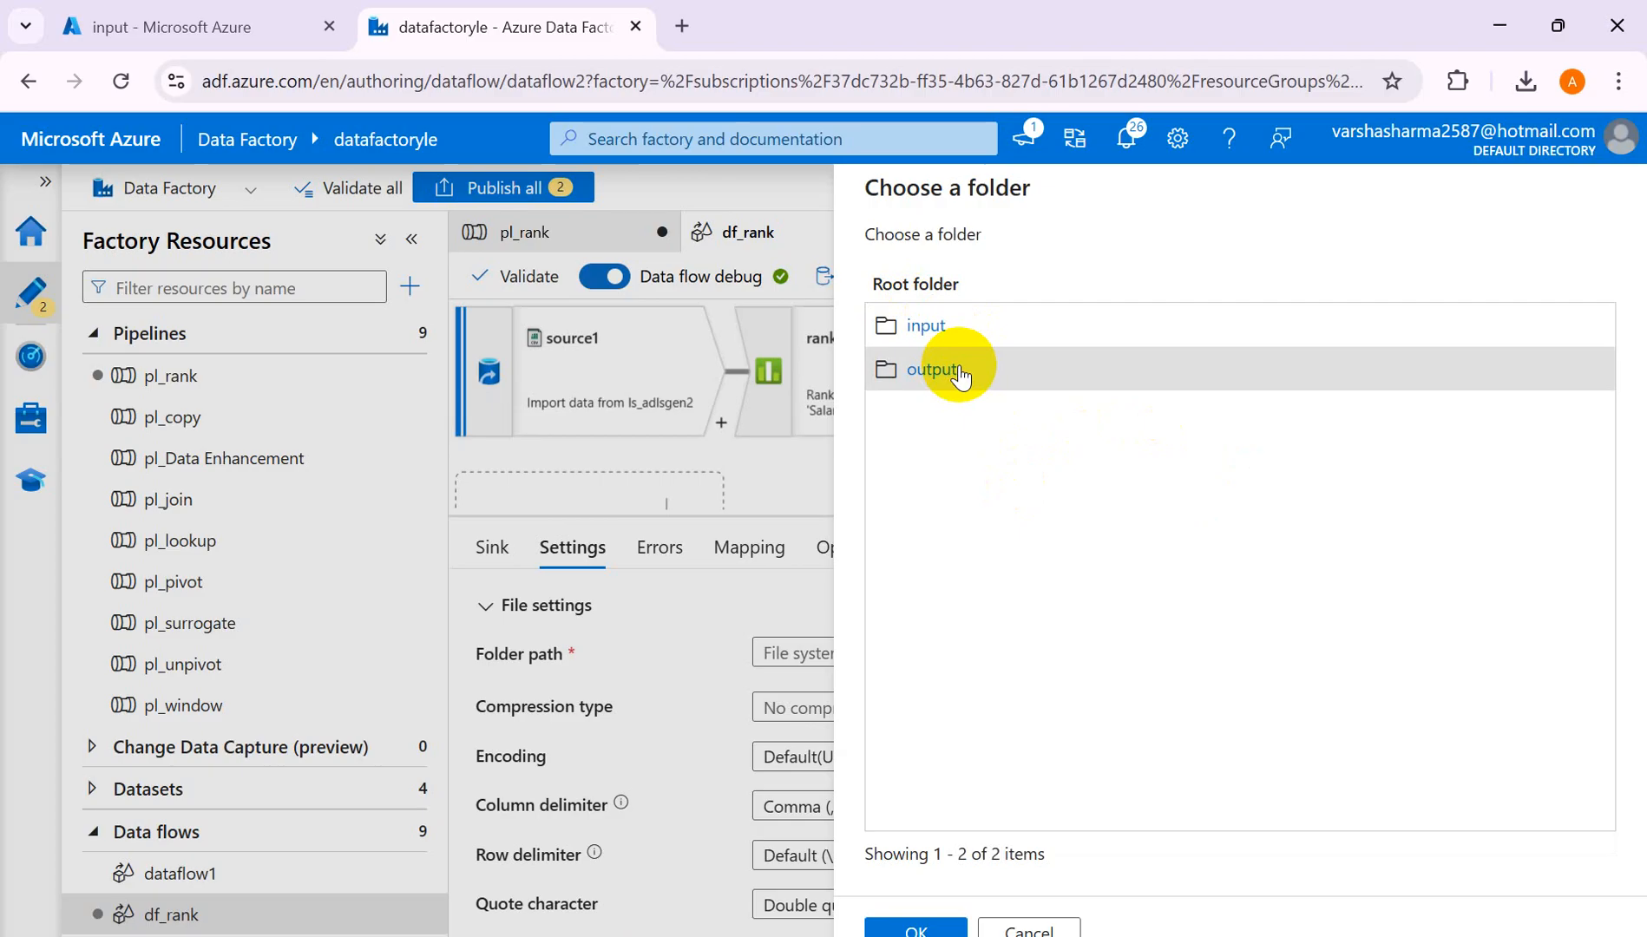
{"action": "left_click", "coordinate": [917, 927]}
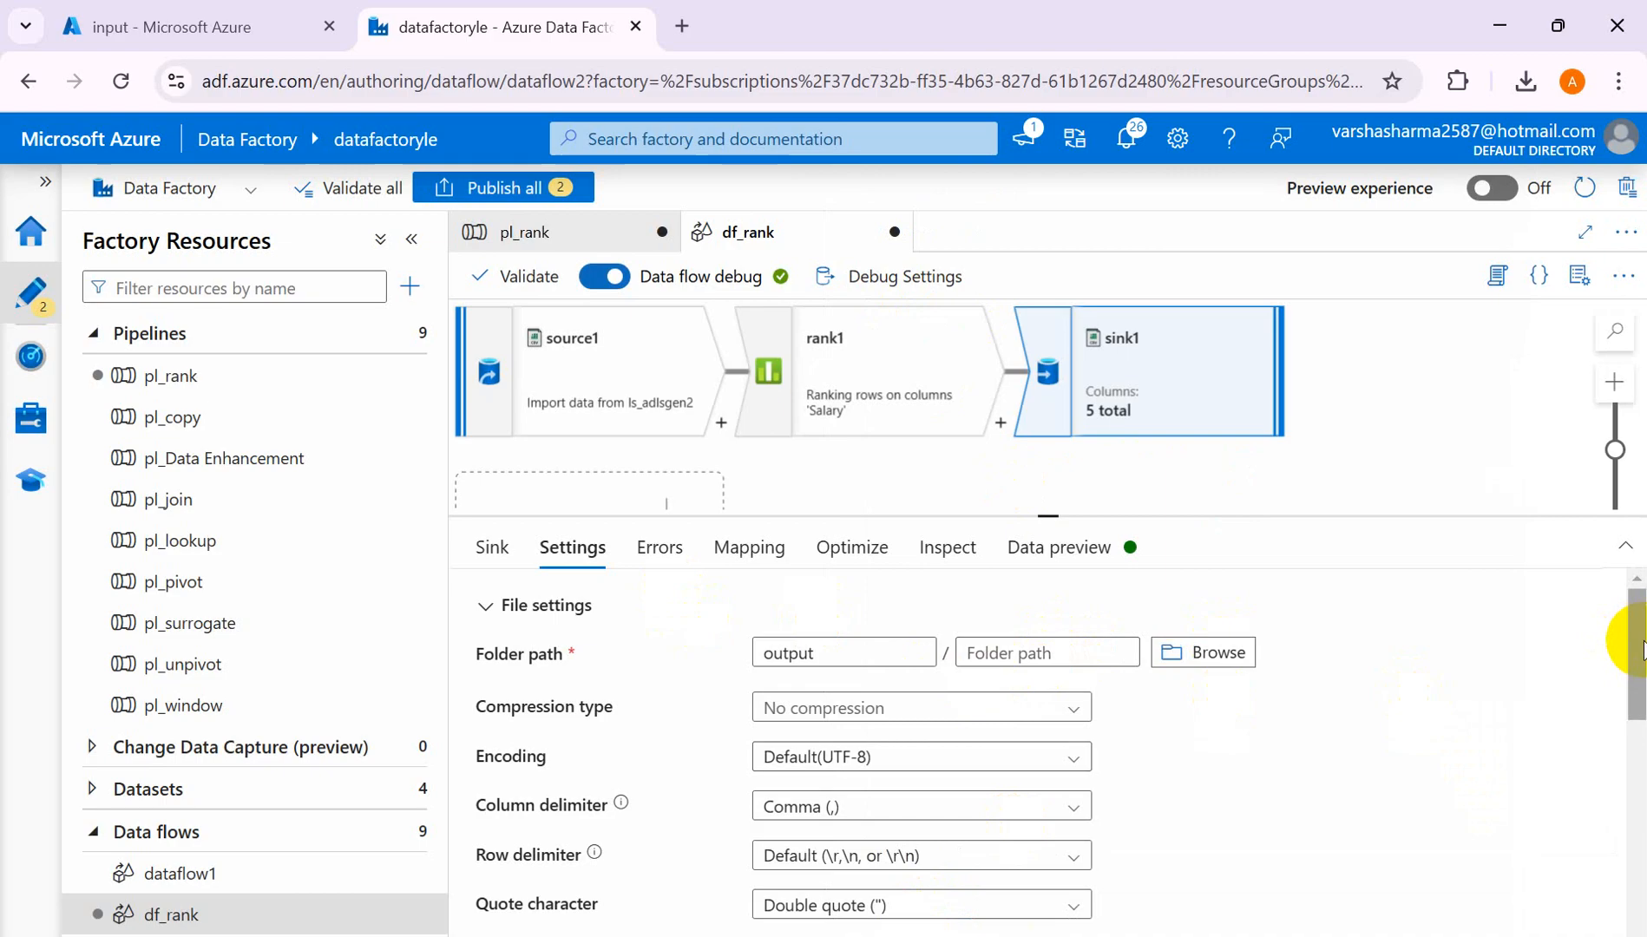
{"action": "left_click_drag", "start_coordinate": [1640, 646], "coordinate": [1625, 761]}
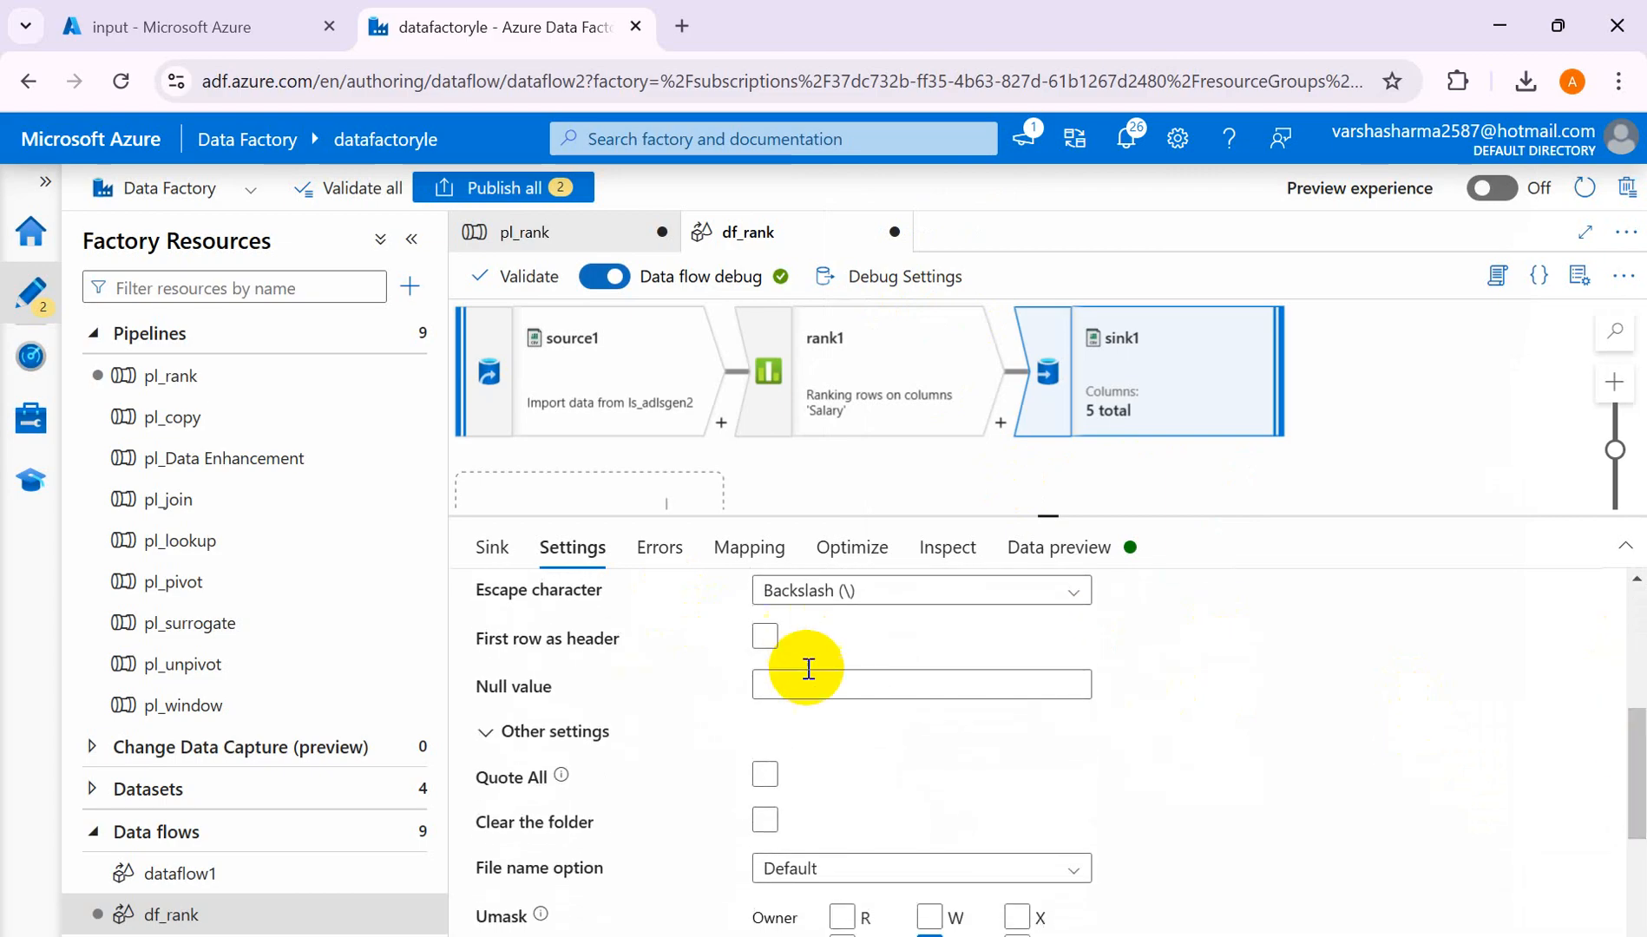
{"action": "left_click", "coordinate": [765, 637]}
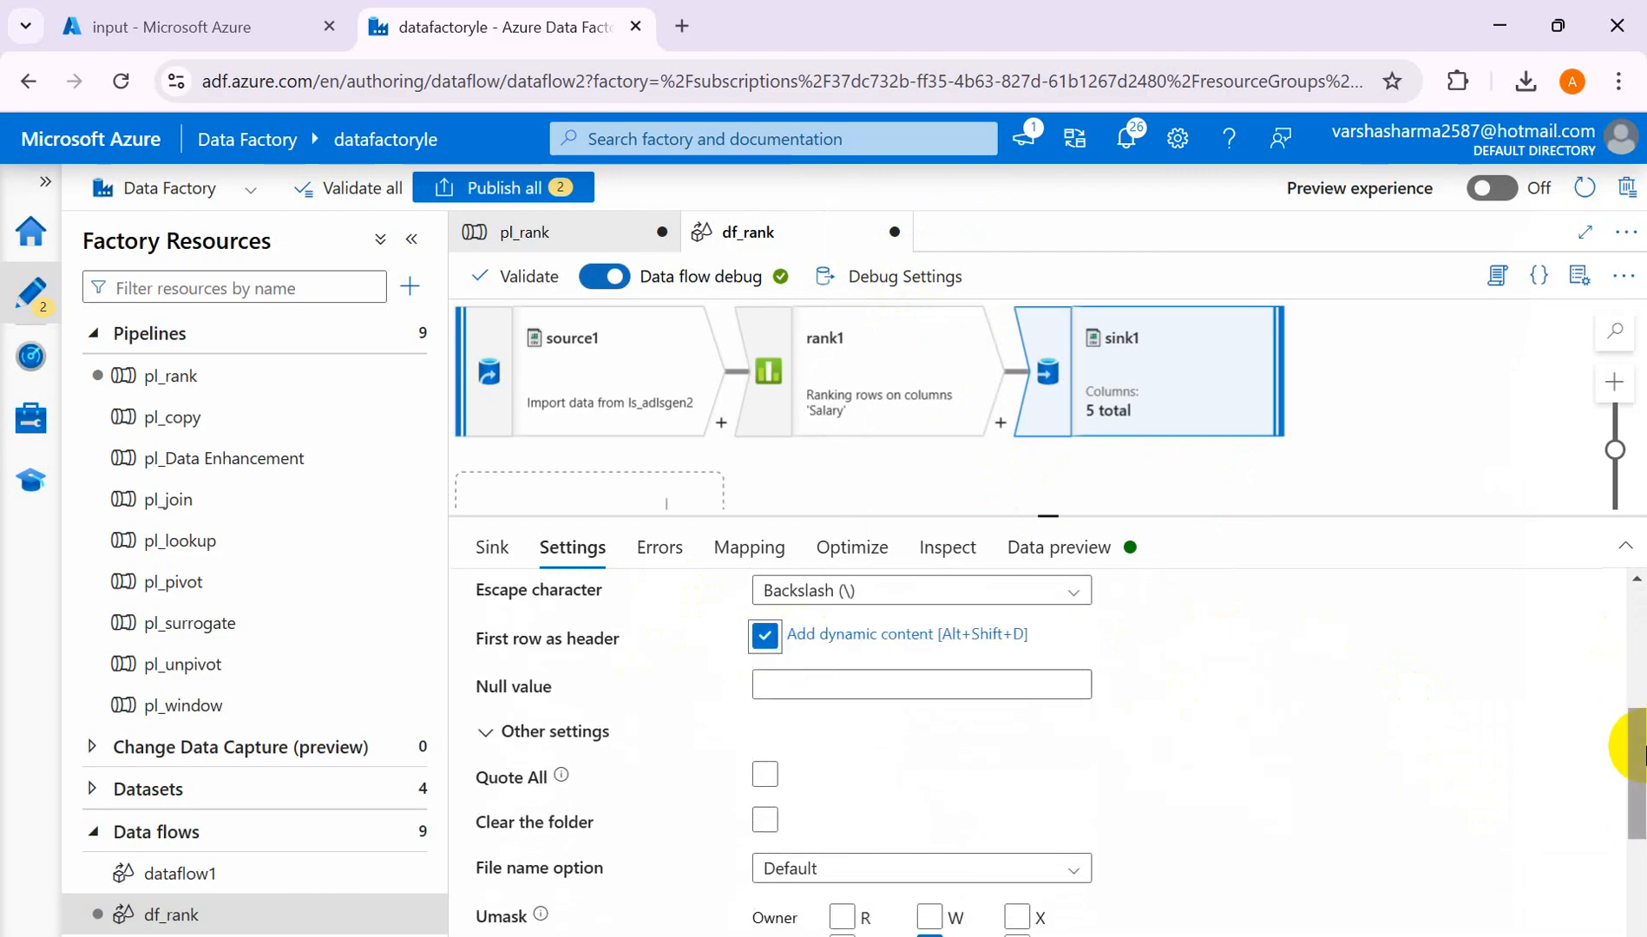
- Set sink1 to output to a single file named EmployeeRanking.csv, using a single partition
{"action": "mouse_move", "coordinate": [1636, 765]}
{"action": "left_mouse_down"}
{"action": "mouse_move", "coordinate": [1633, 618]}
{"action": "mouse_move", "coordinate": [1635, 753]}
{"action": "left_mouse_up"}
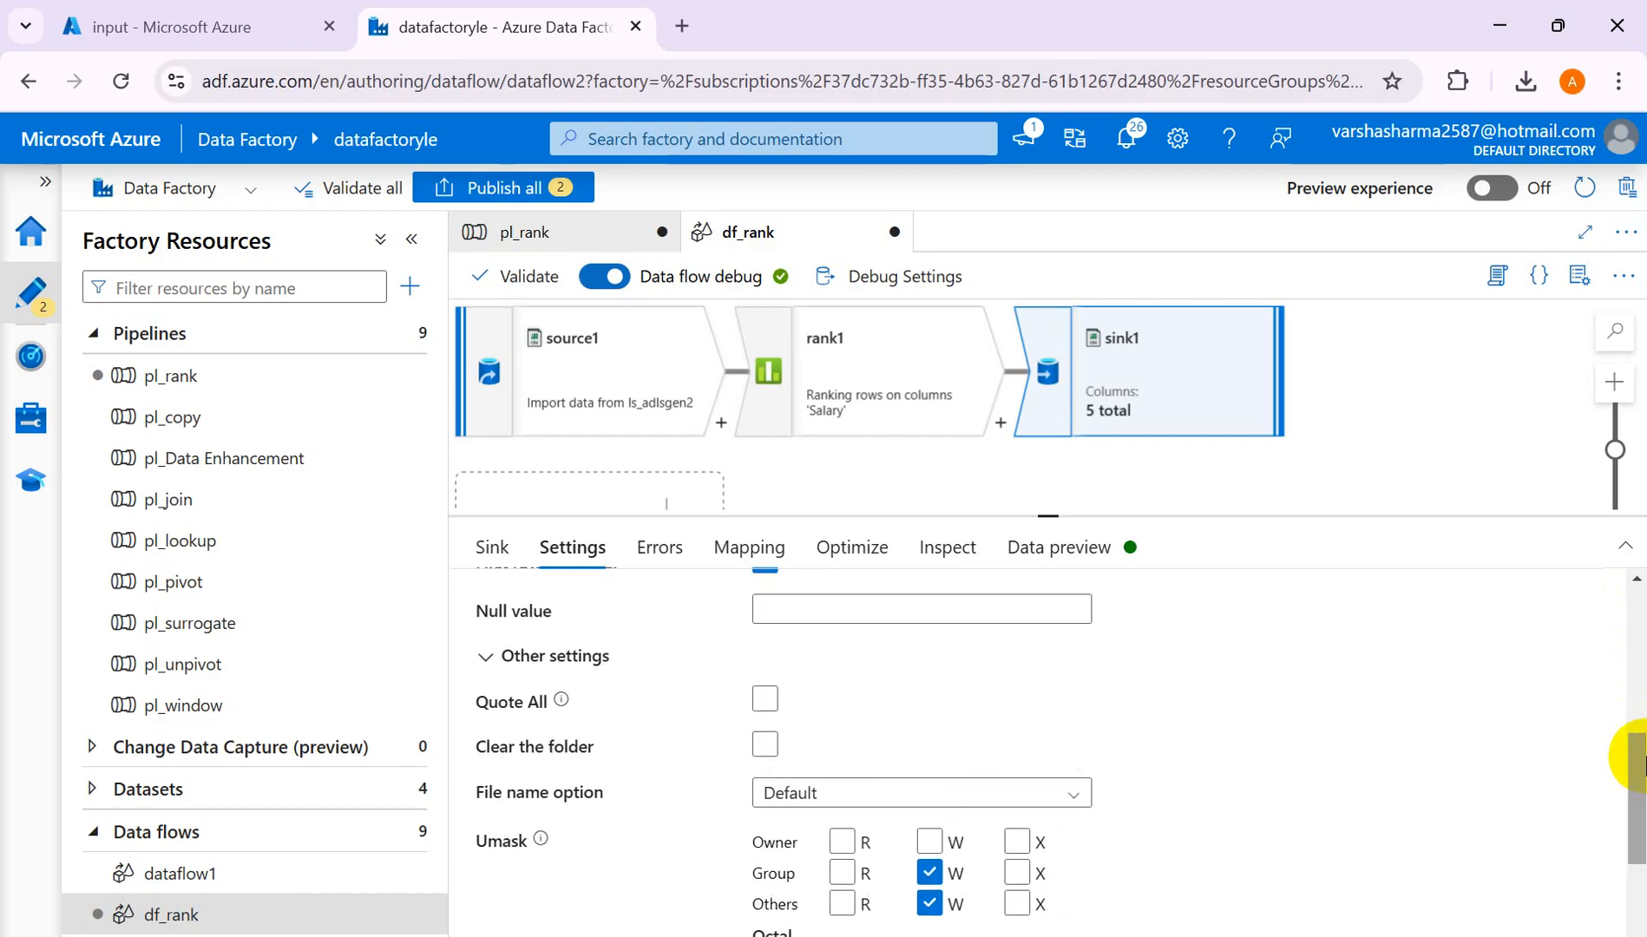
{"action": "left_click", "coordinate": [1073, 793]}
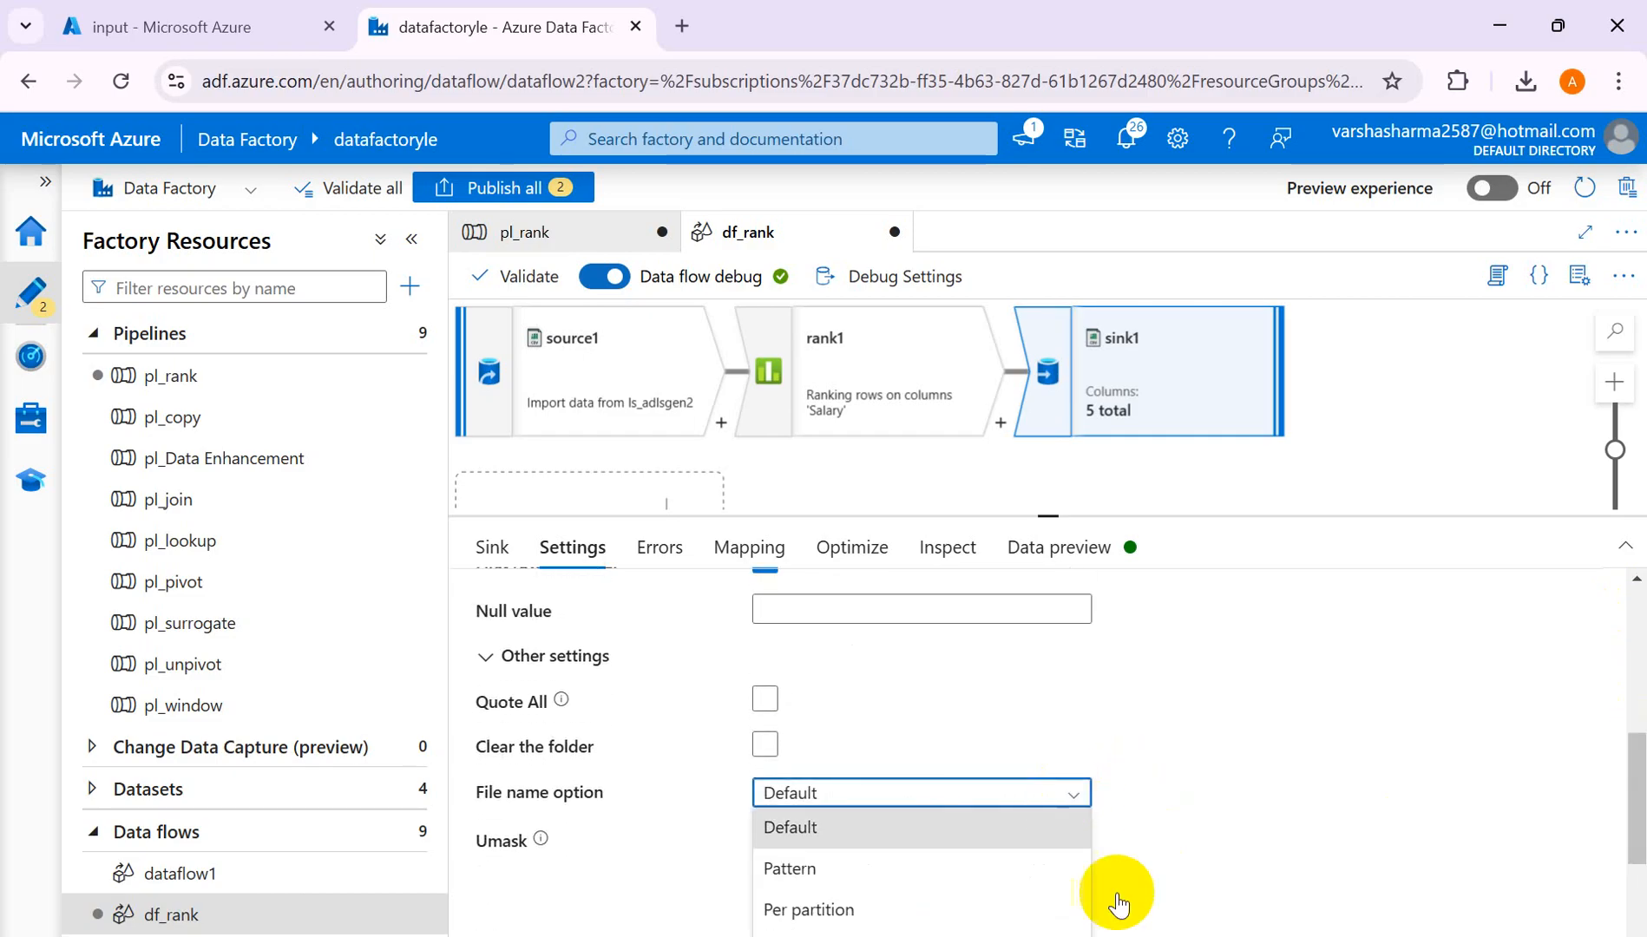
{"action": "left_click", "coordinate": [1623, 555]}
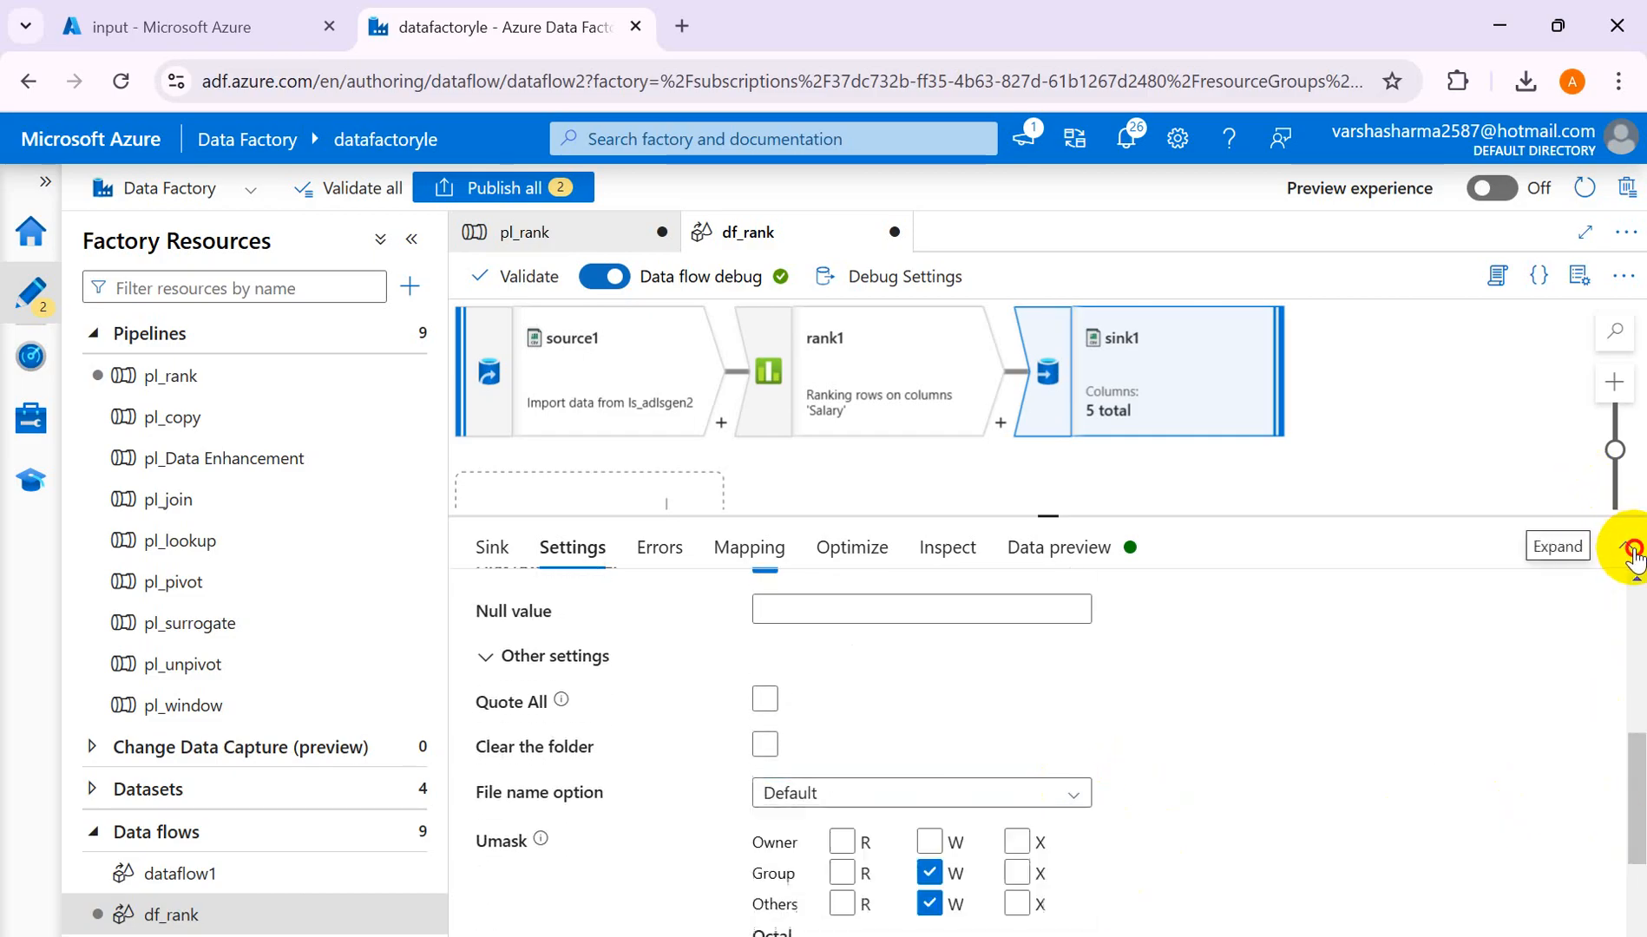
{"action": "left_click", "coordinate": [1076, 586]}
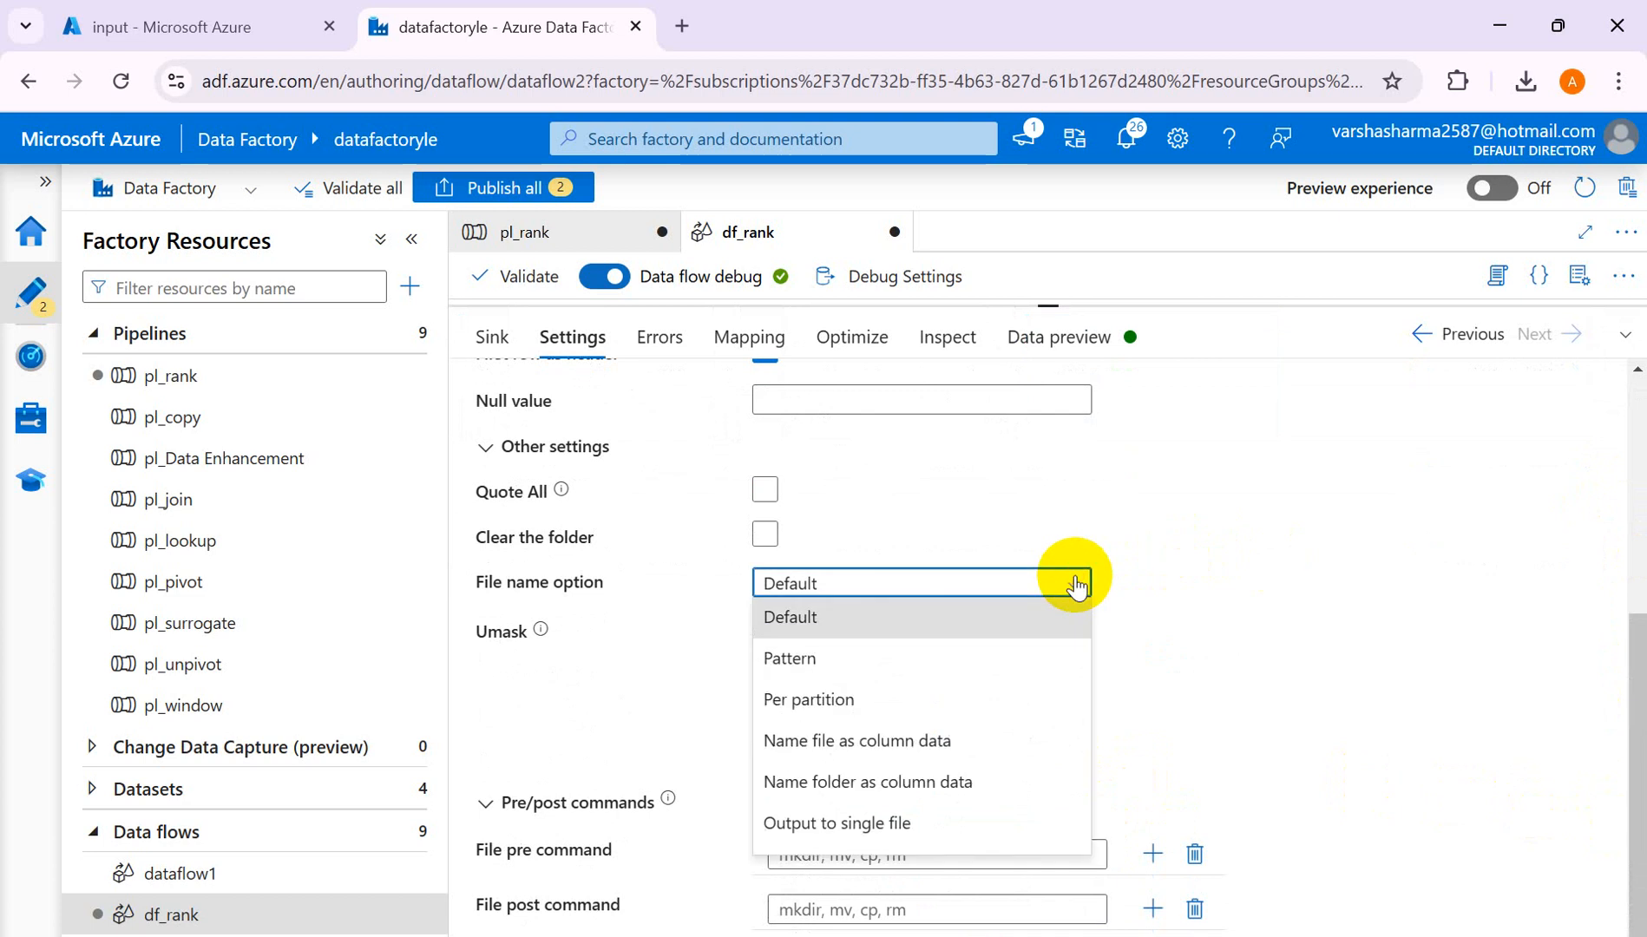
{"action": "left_click", "coordinate": [860, 844]}
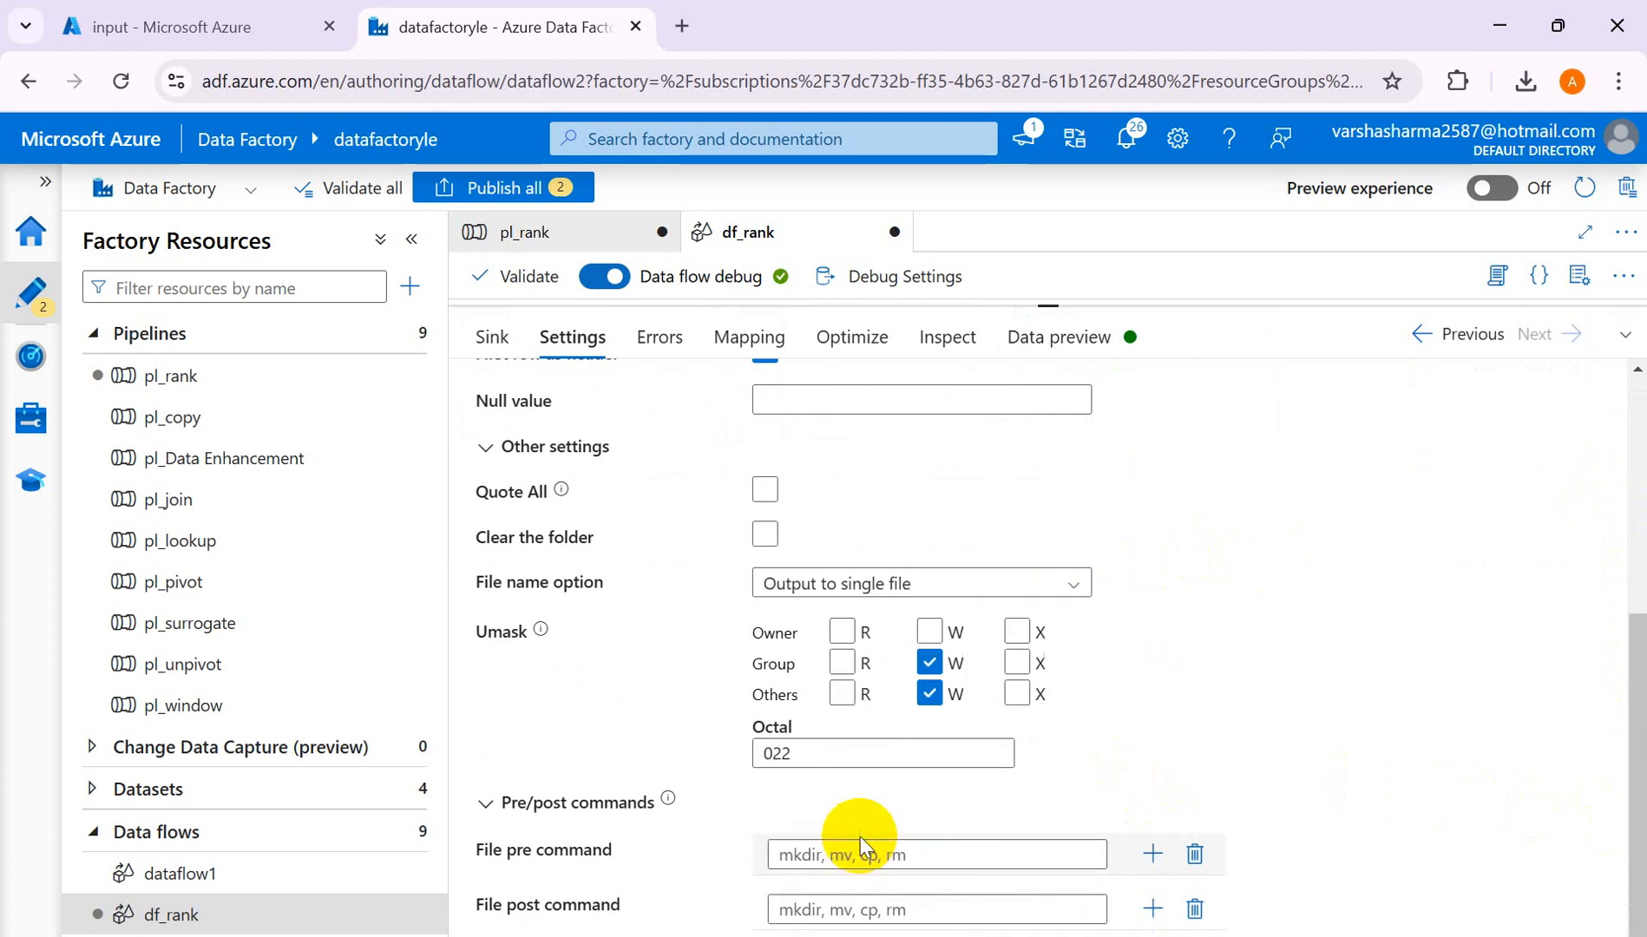
{"action": "left_click", "coordinate": [837, 631]}
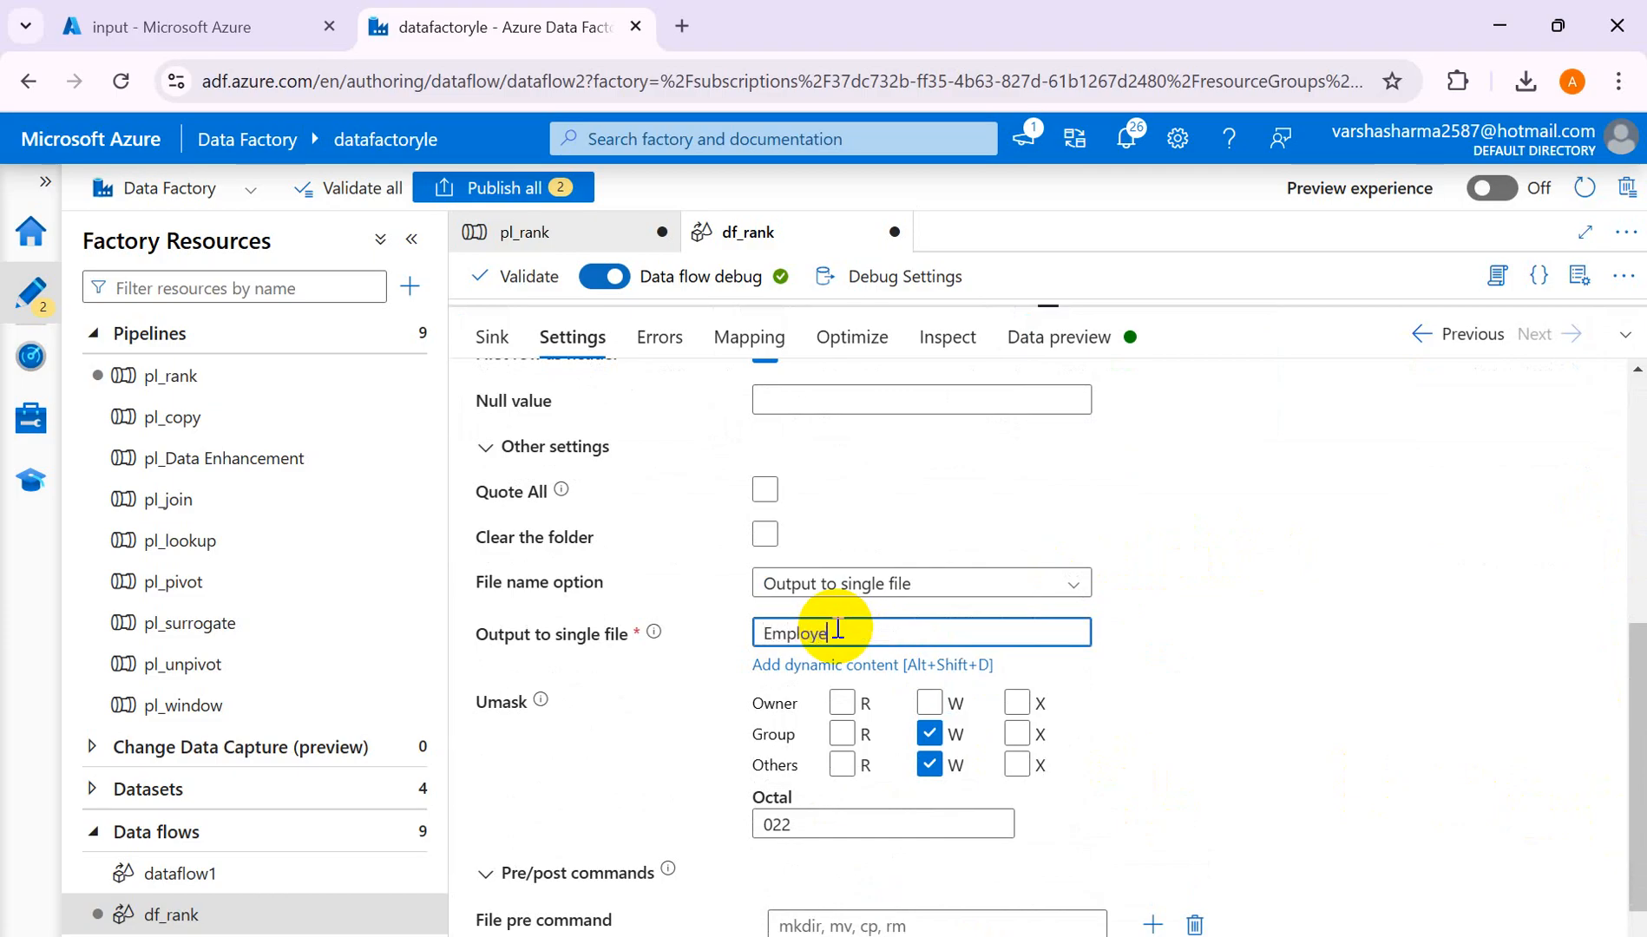
{"action": "type", "text": "Employees"}
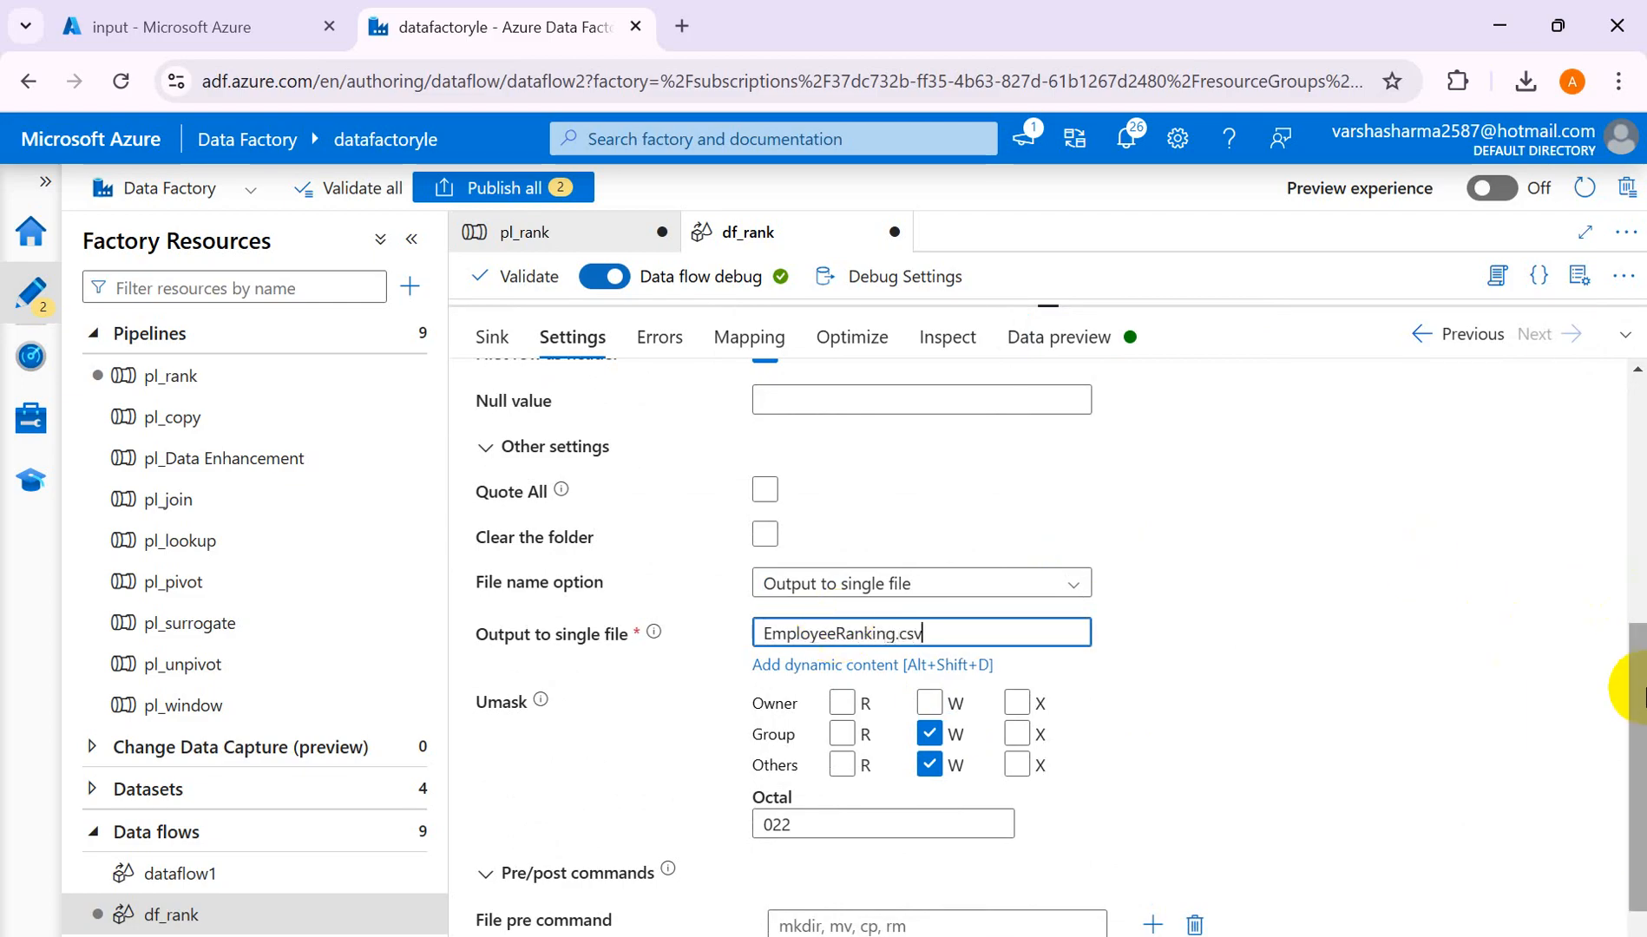
{"action": "left_click_drag", "start_coordinate": [1629, 696], "coordinate": [1638, 413]}
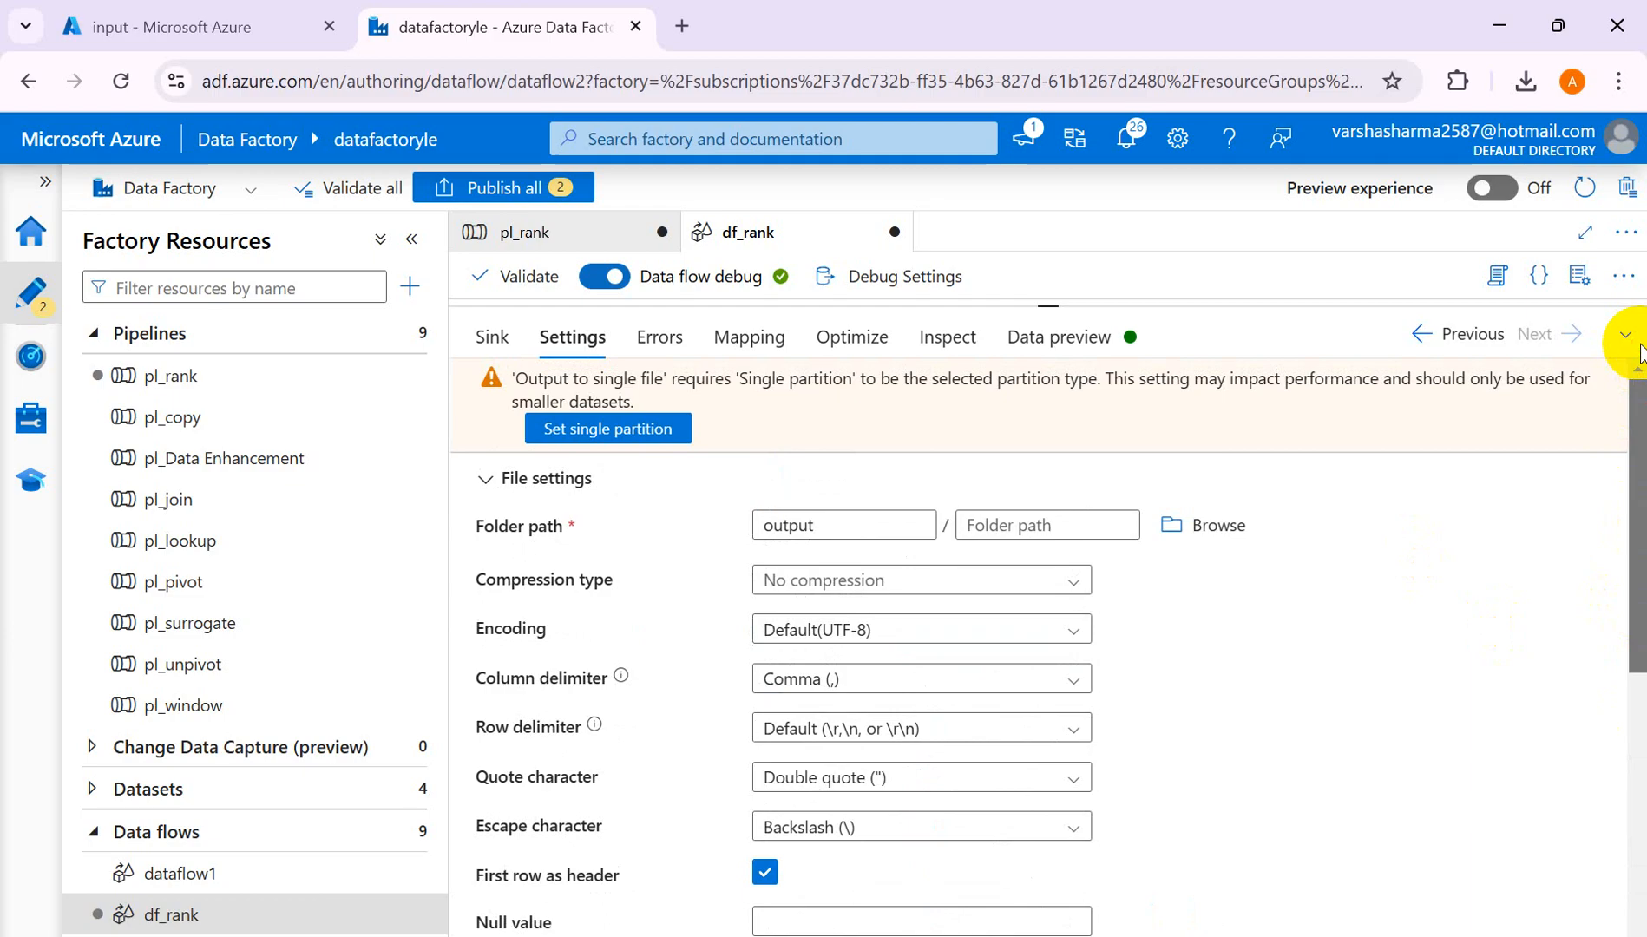
{"action": "left_click", "coordinate": [609, 429]}
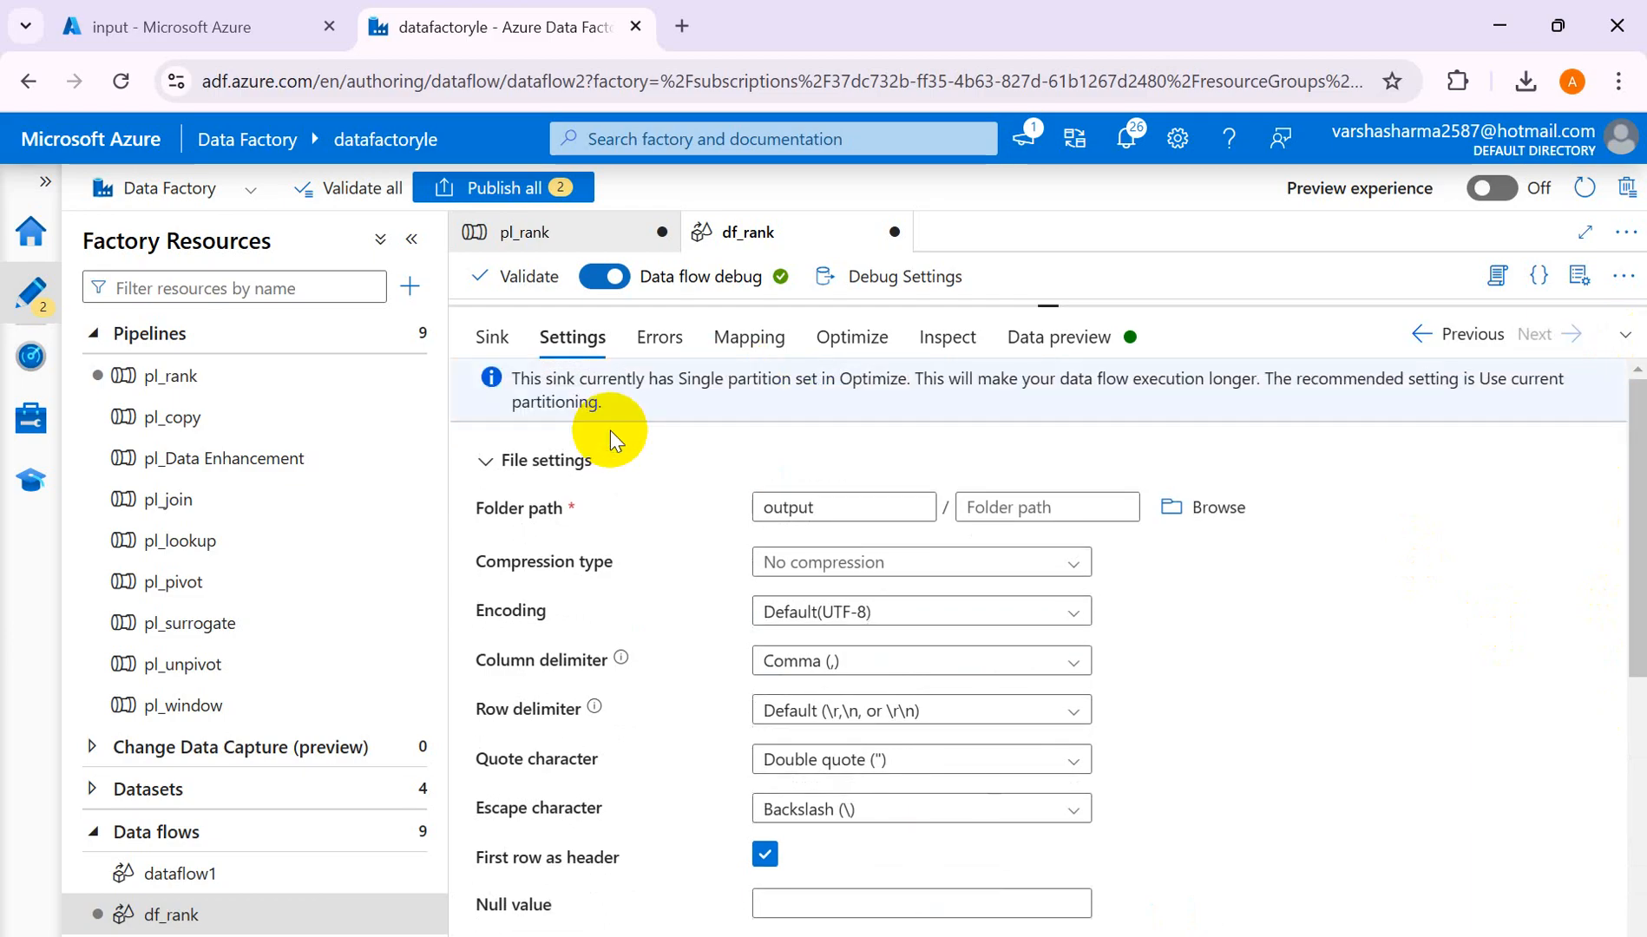
- Review sink1's error handling, mapping, partitioning and inspected columns, and load its data preview
{"action": "left_click", "coordinate": [664, 340]}
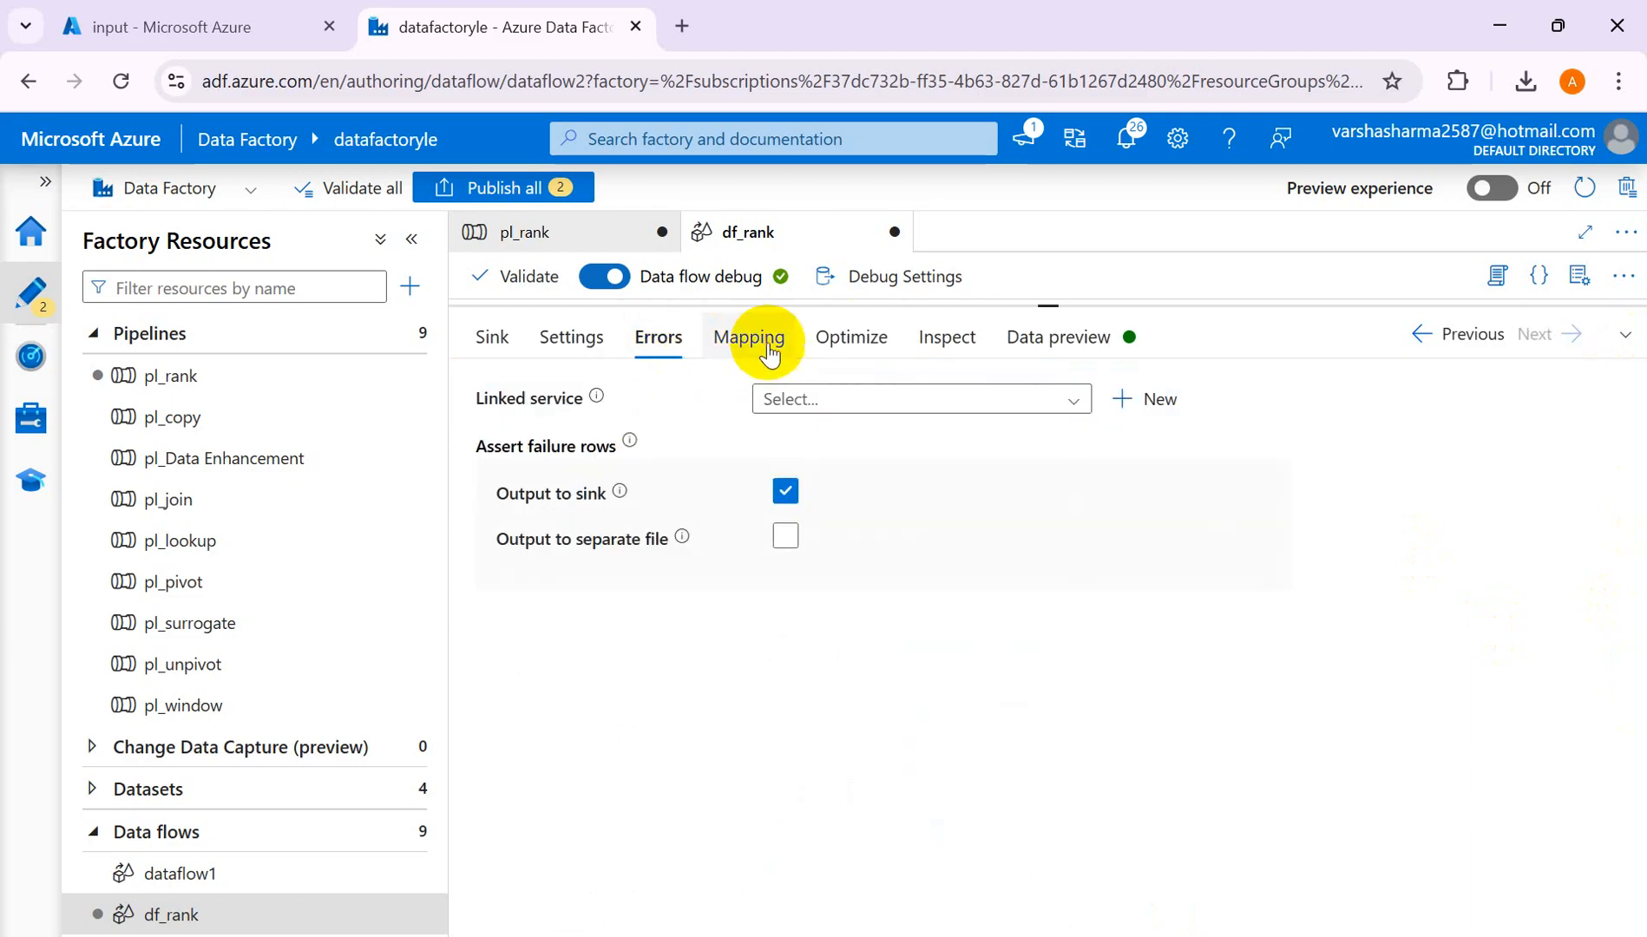
{"action": "left_click", "coordinate": [752, 342]}
{"action": "left_click", "coordinate": [833, 347]}
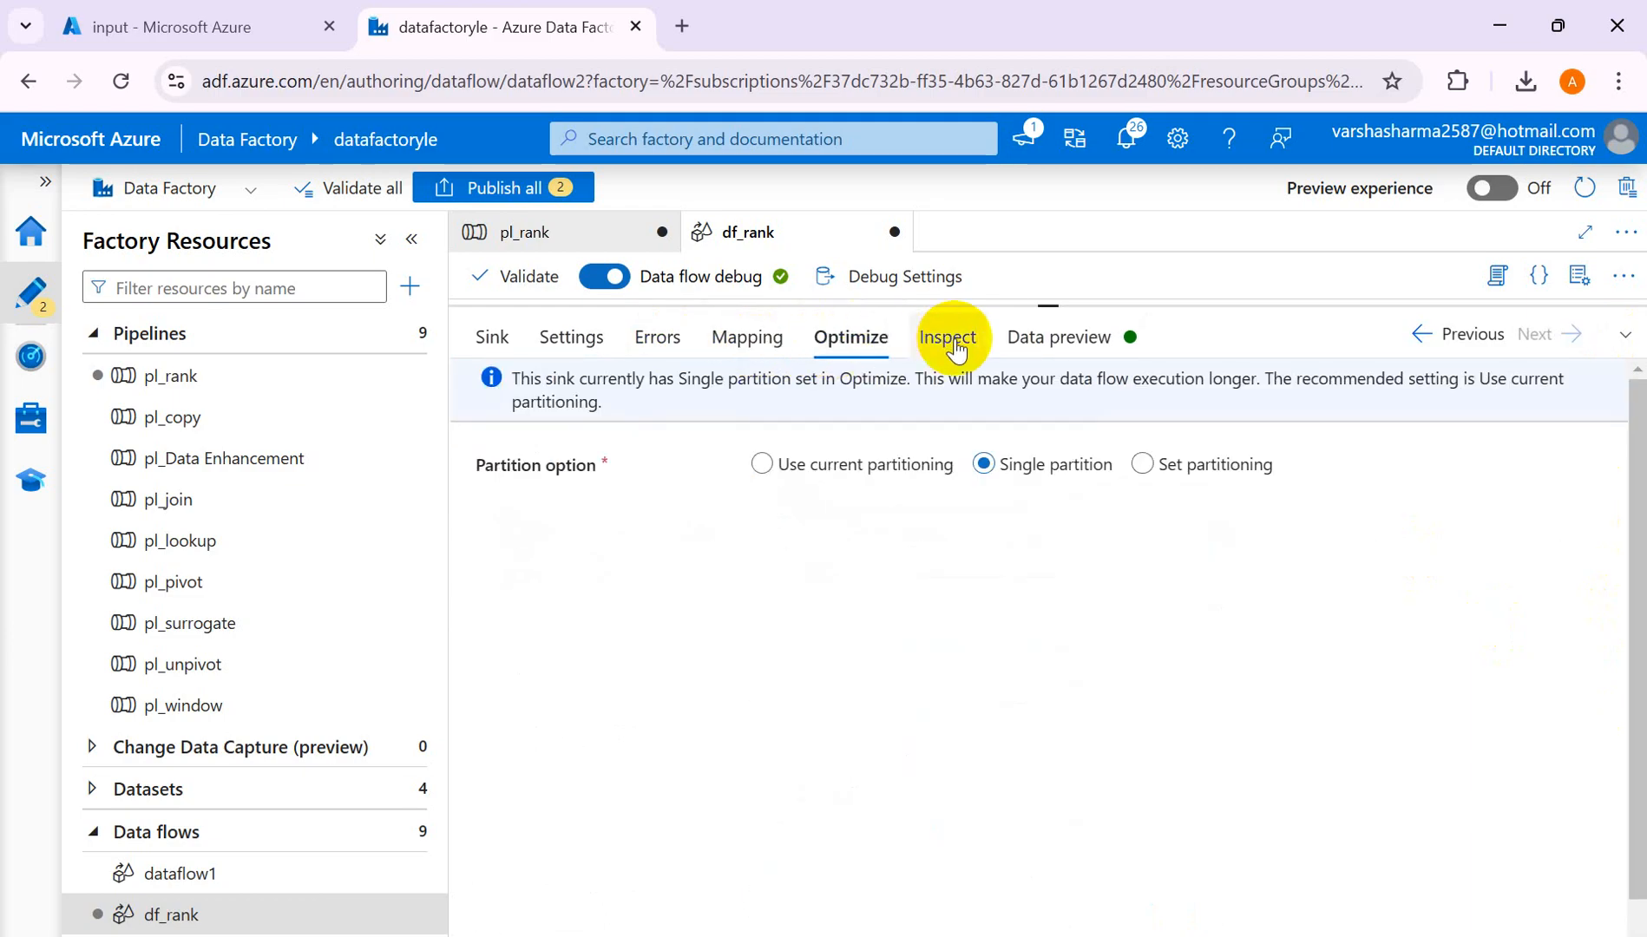
{"action": "left_click", "coordinate": [948, 343]}
{"action": "left_click", "coordinate": [1061, 335]}
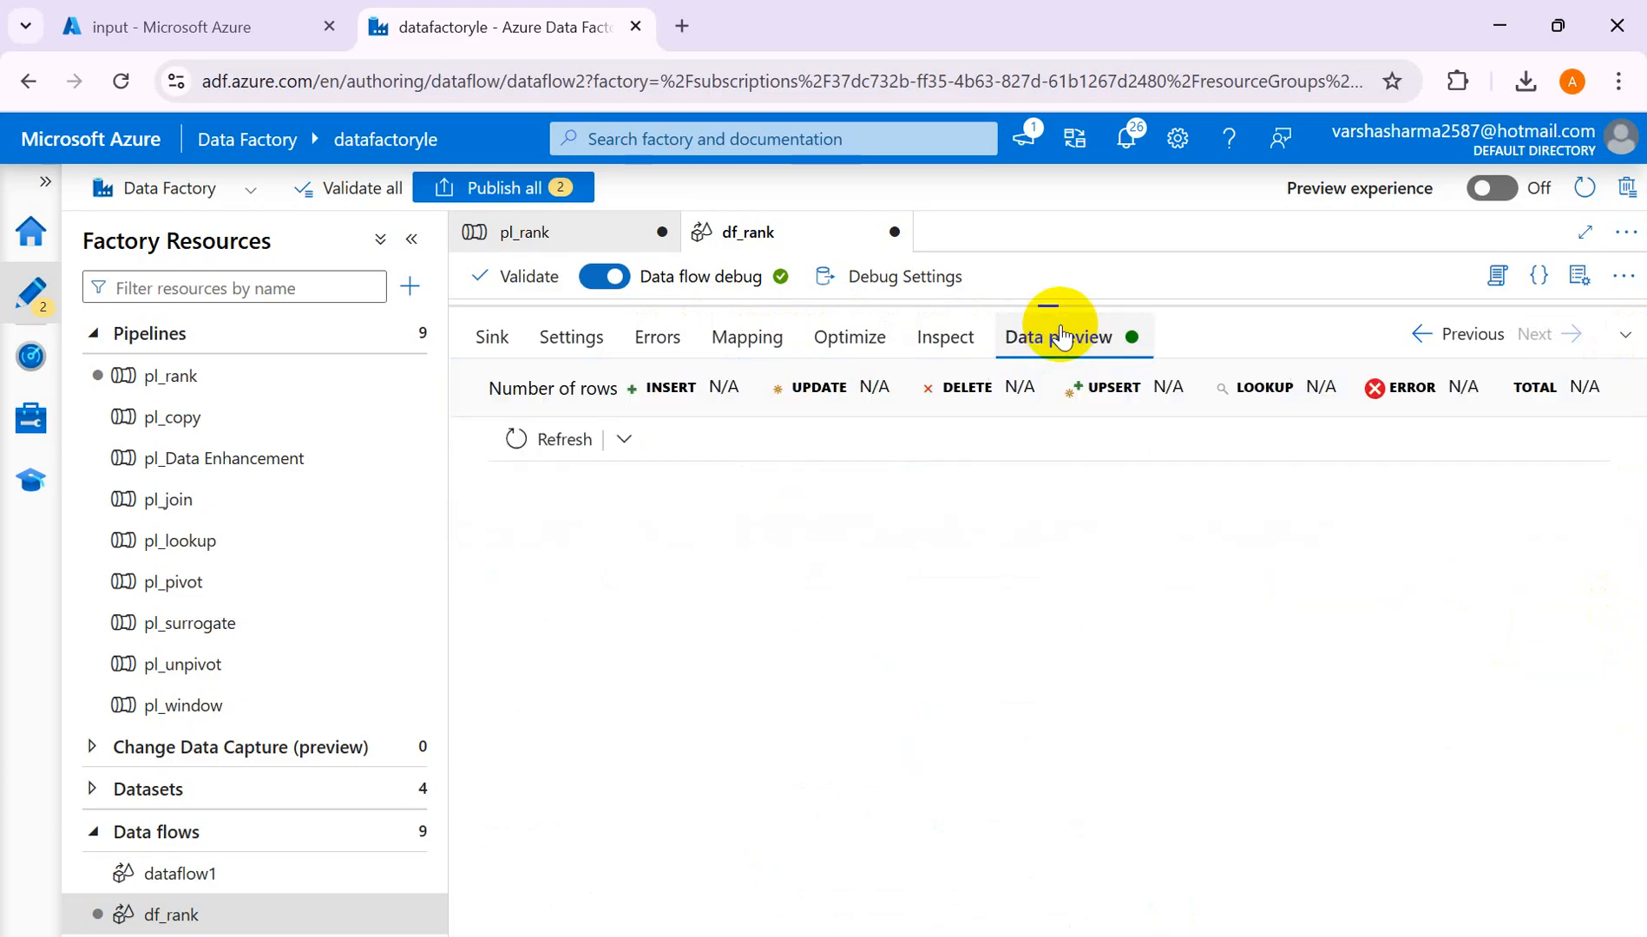
{"action": "left_click", "coordinate": [510, 440]}
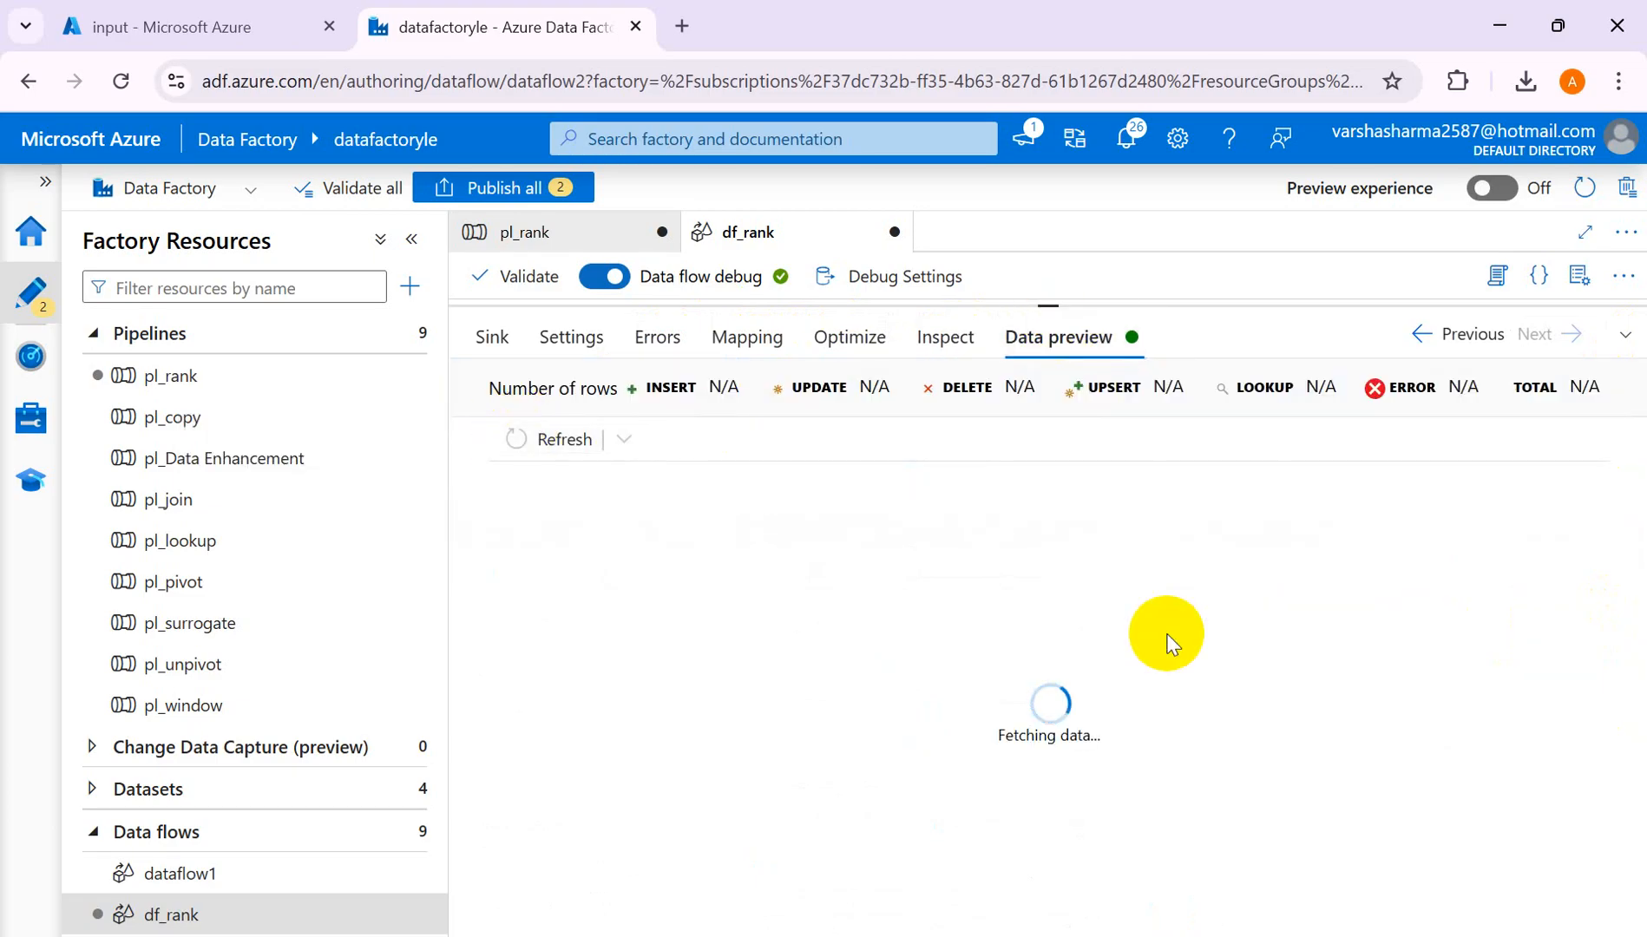
{"action": "left_click_drag", "start_coordinate": [1047, 306], "coordinate": [1061, 519]}
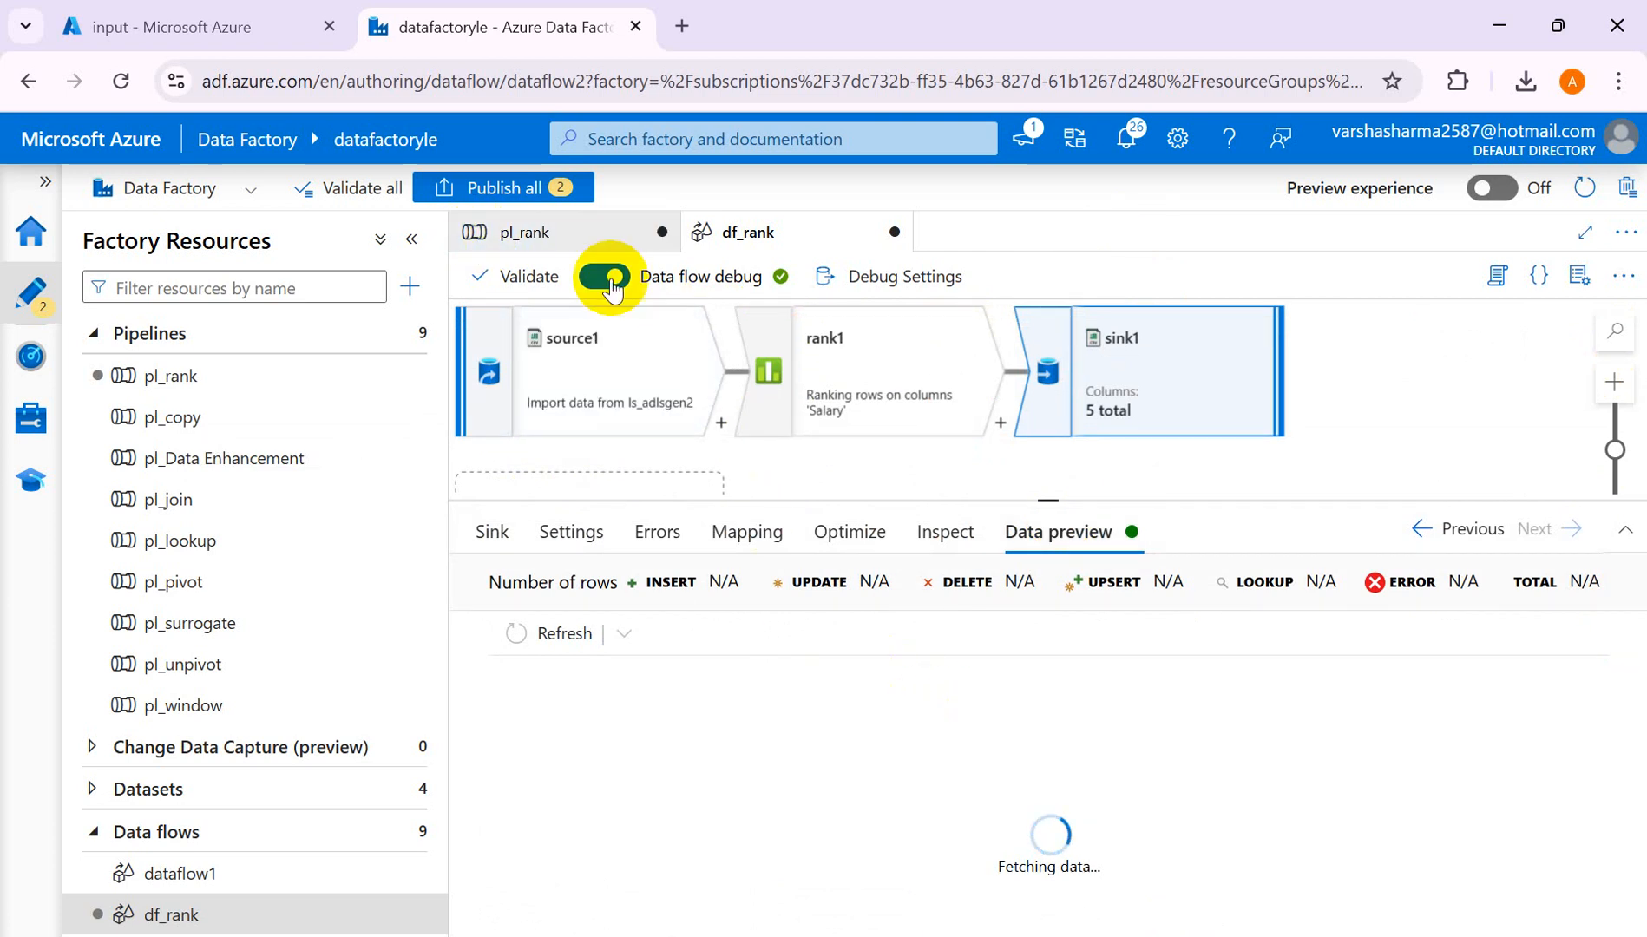
- Add a String parameter named TestRun with default value True to the pl_rank pipeline
{"action": "left_click", "coordinate": [553, 234]}
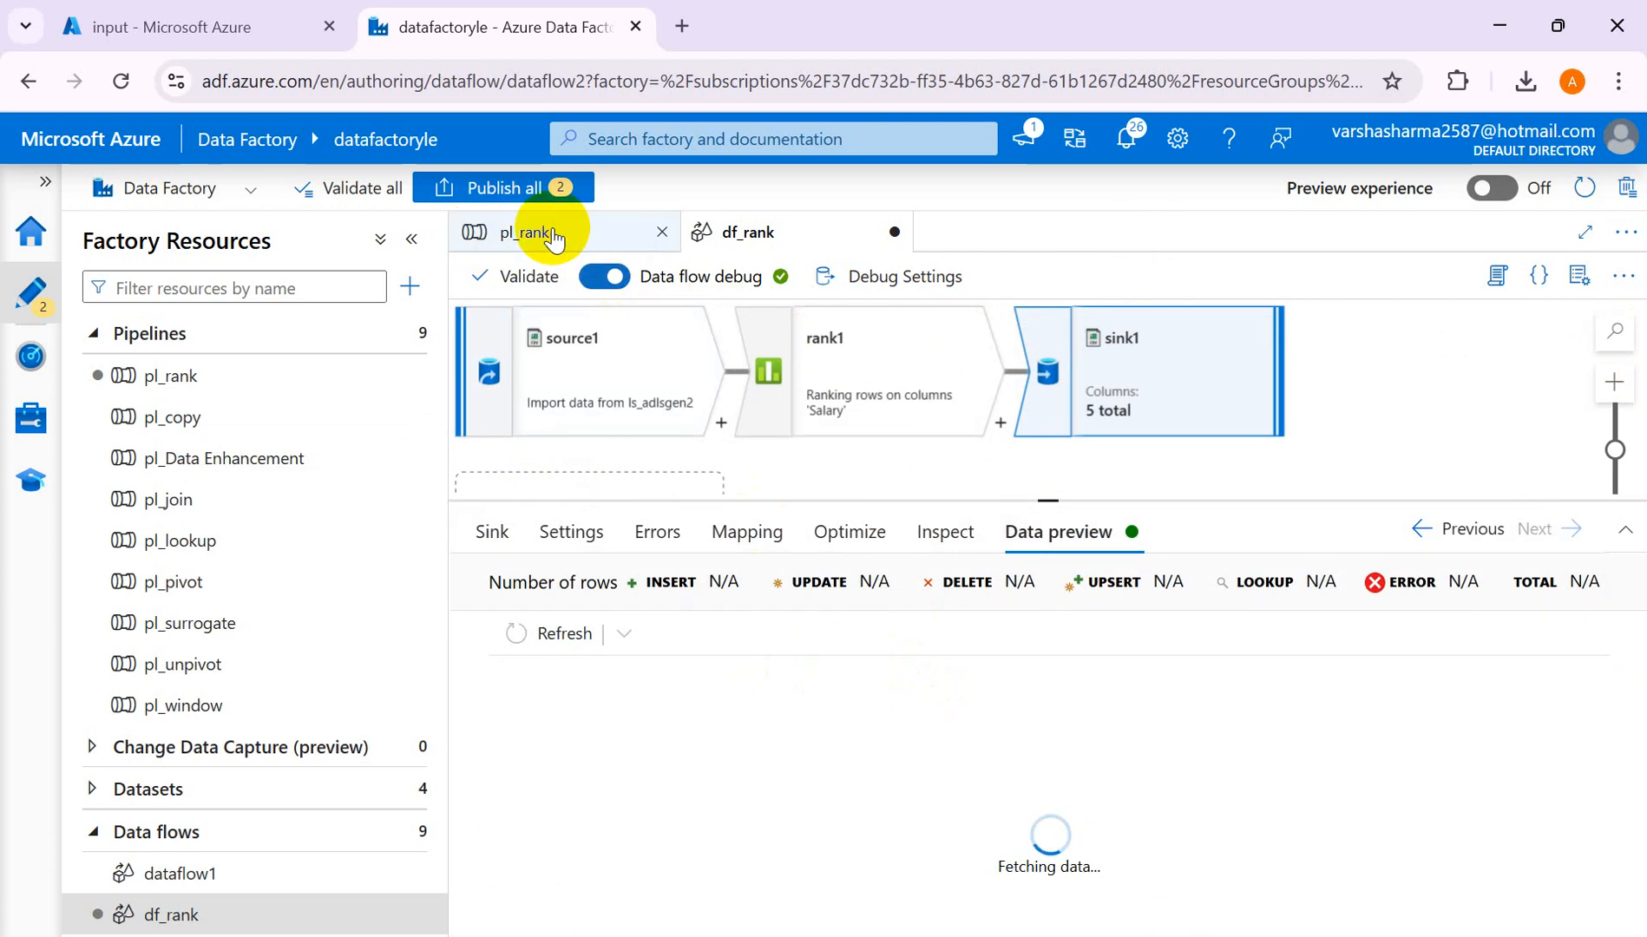
{"action": "left_click", "coordinate": [998, 661]}
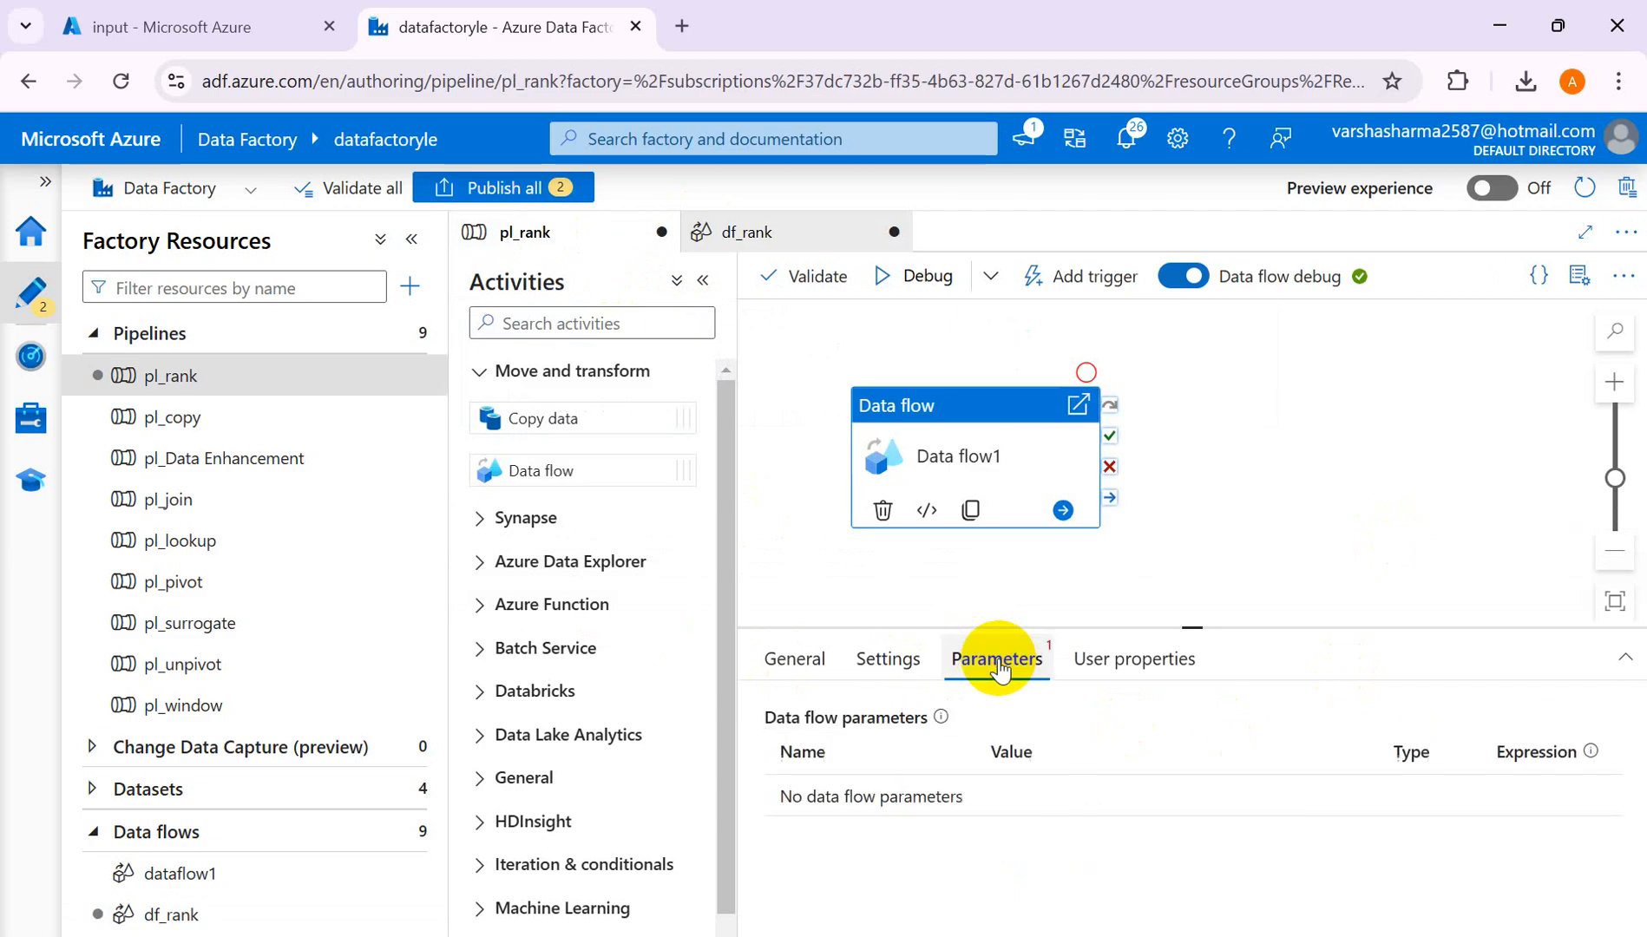
{"action": "left_click", "coordinate": [777, 661]}
{"action": "left_click", "coordinate": [1352, 511]}
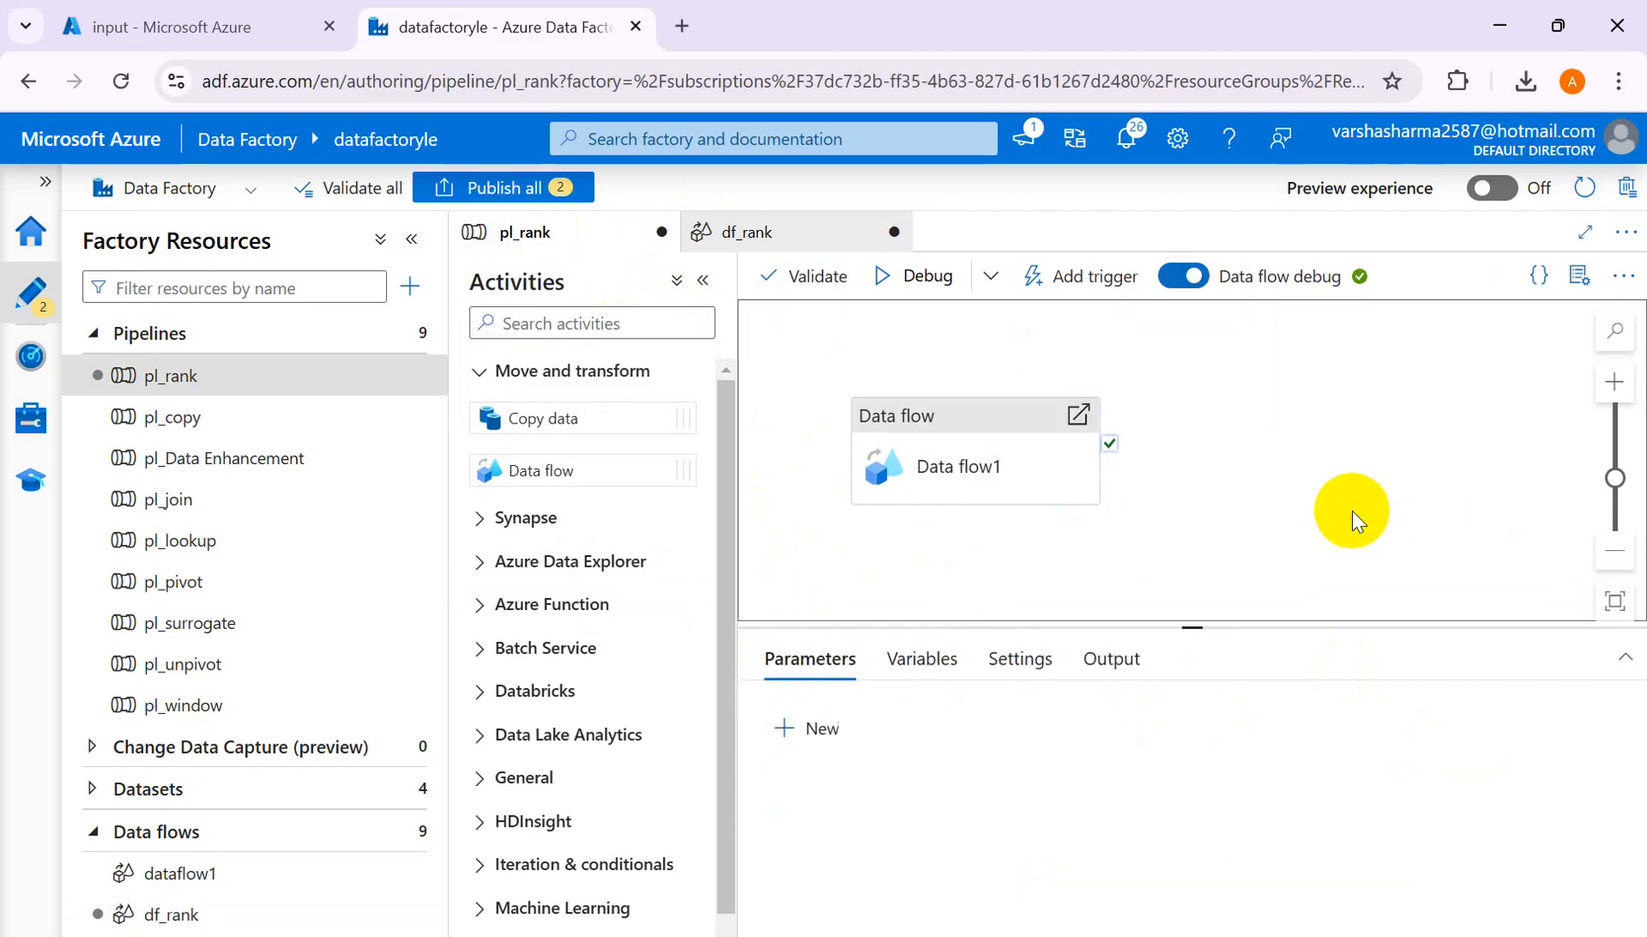
{"action": "left_click", "coordinate": [814, 727]}
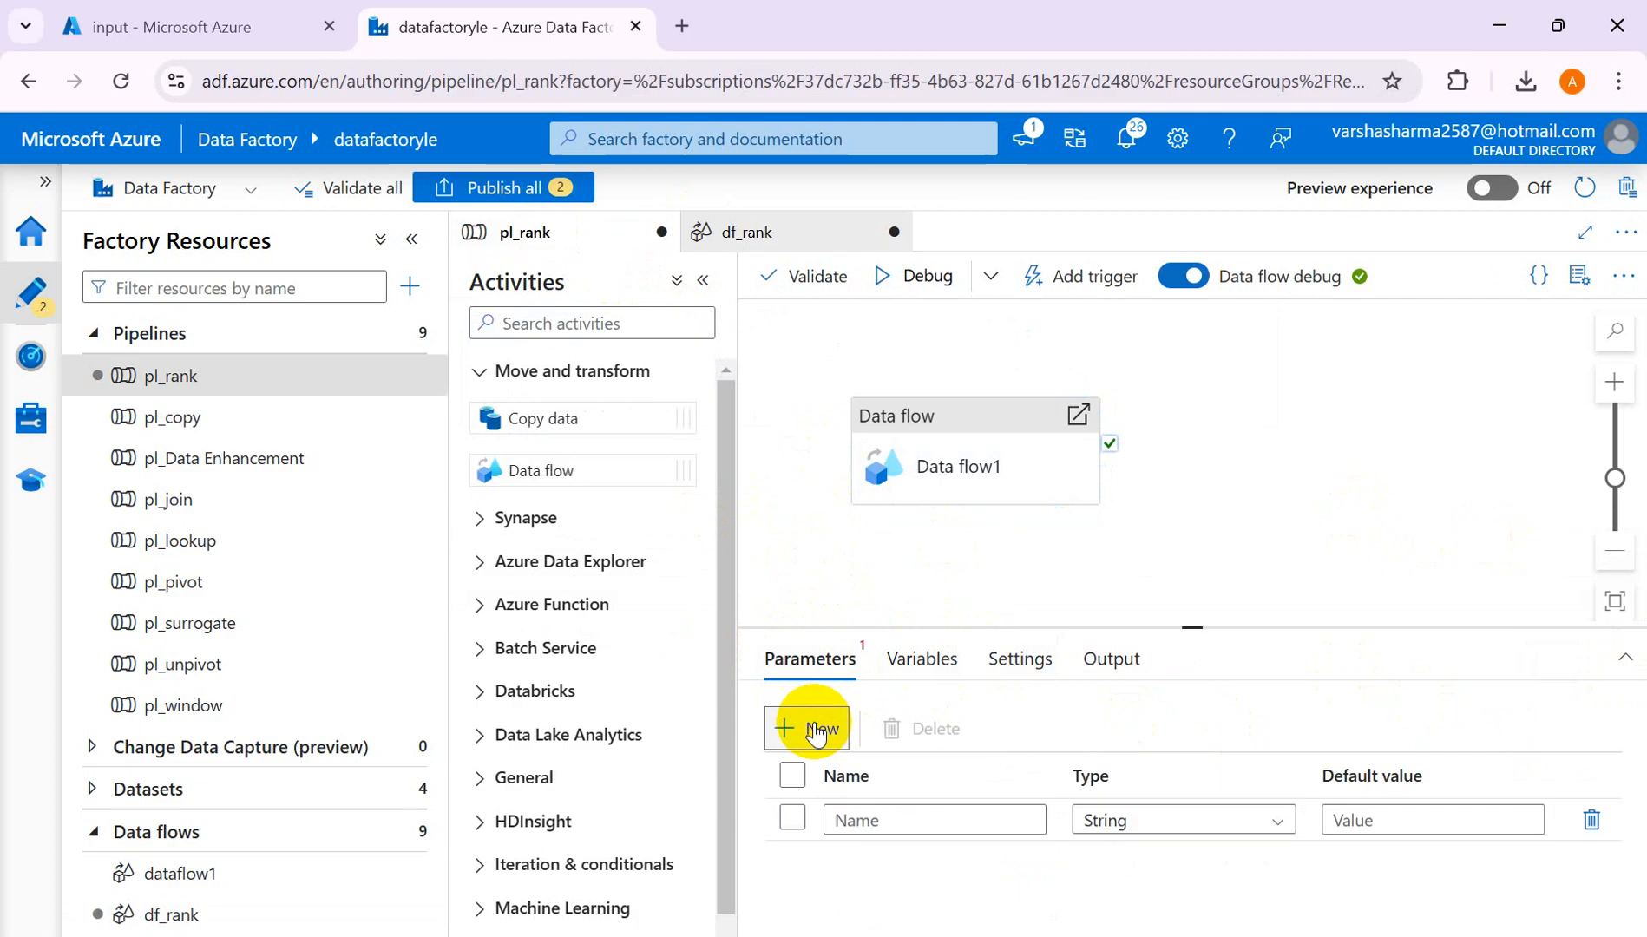
{"action": "left_click", "coordinate": [887, 823]}
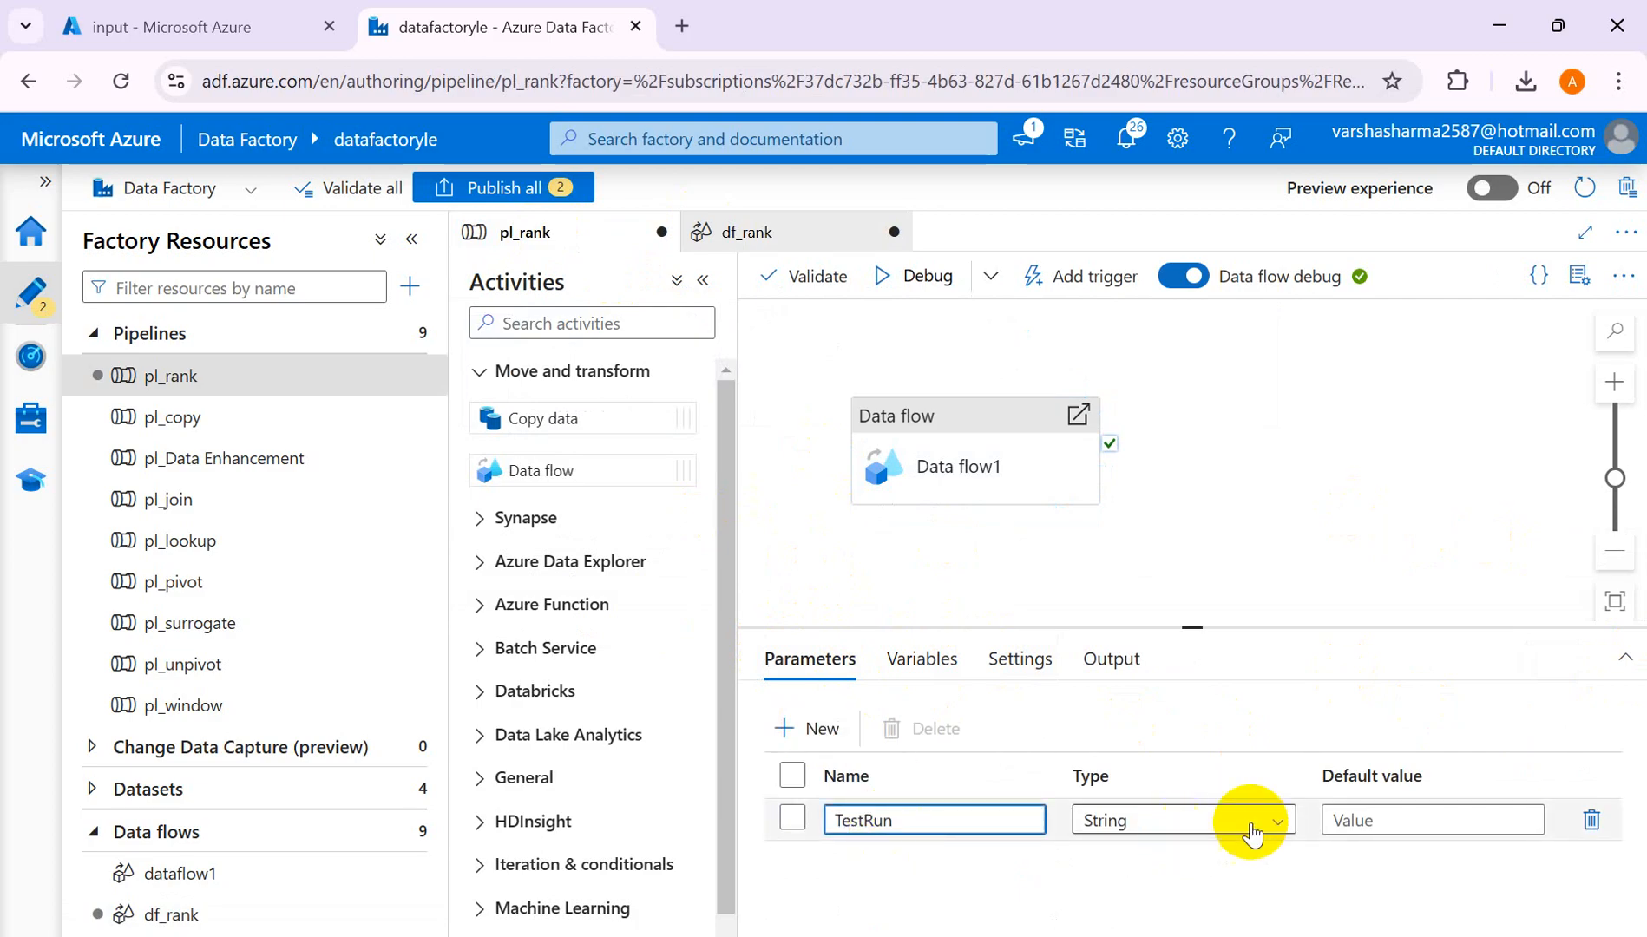
{"action": "left_click", "coordinate": [1386, 821]}
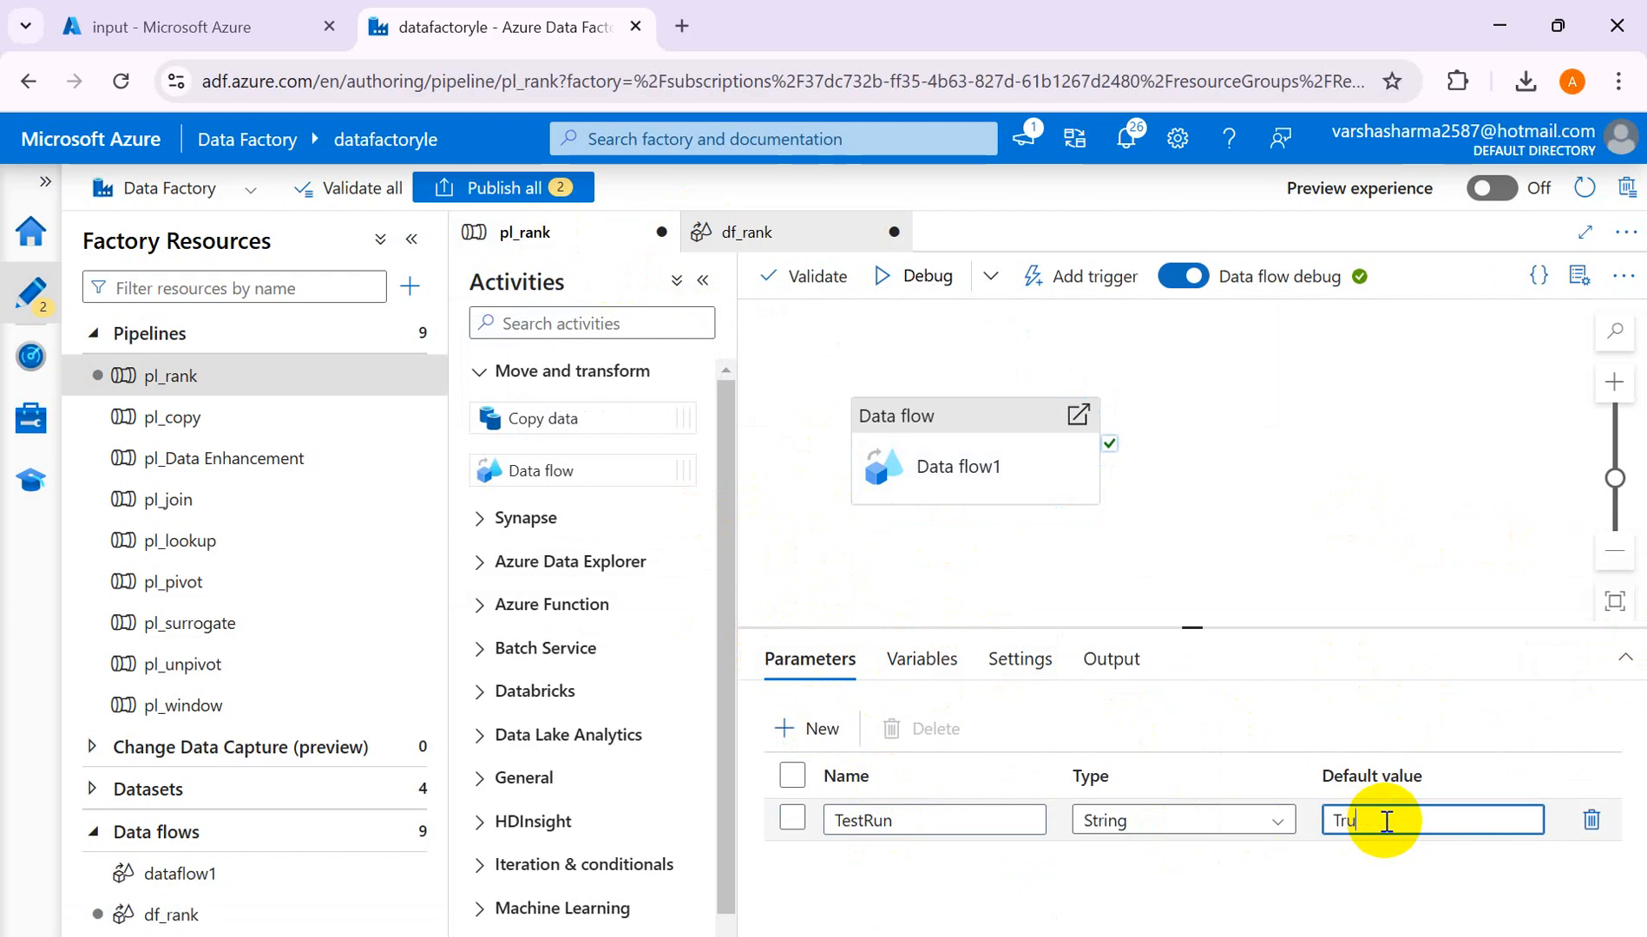
{"action": "left_click", "coordinate": [909, 655]}
- Check sink1's data preview in df_rank, and publish the pl_rank pipeline and df_rank data flow
{"action": "left_click", "coordinate": [747, 231]}
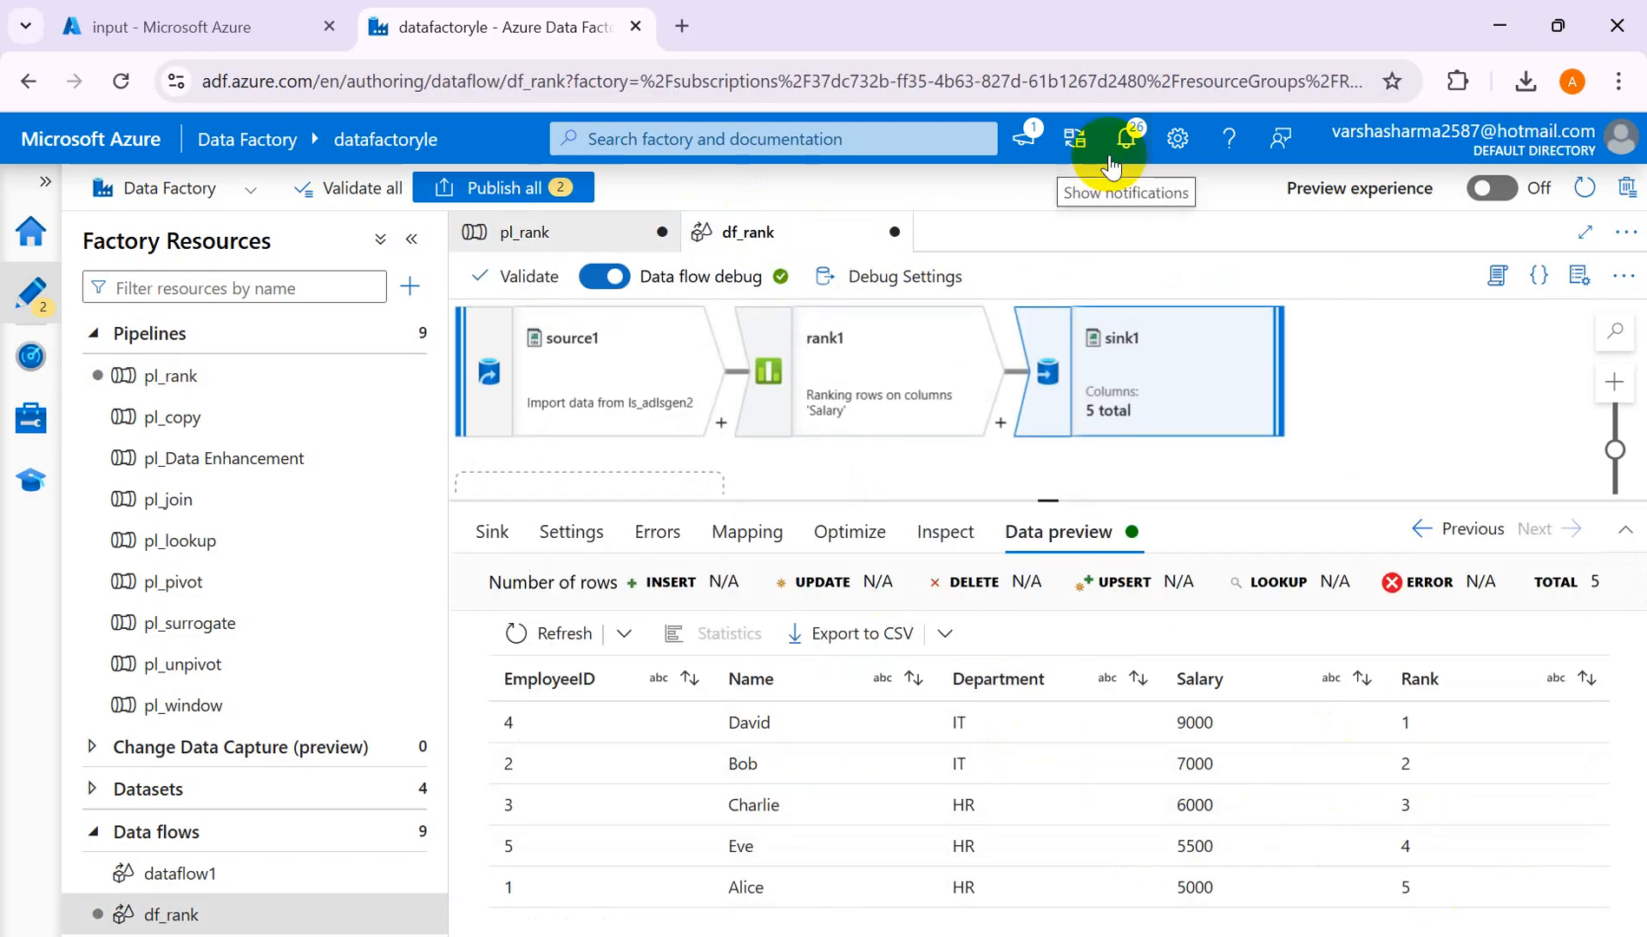
{"action": "left_click", "coordinate": [523, 232]}
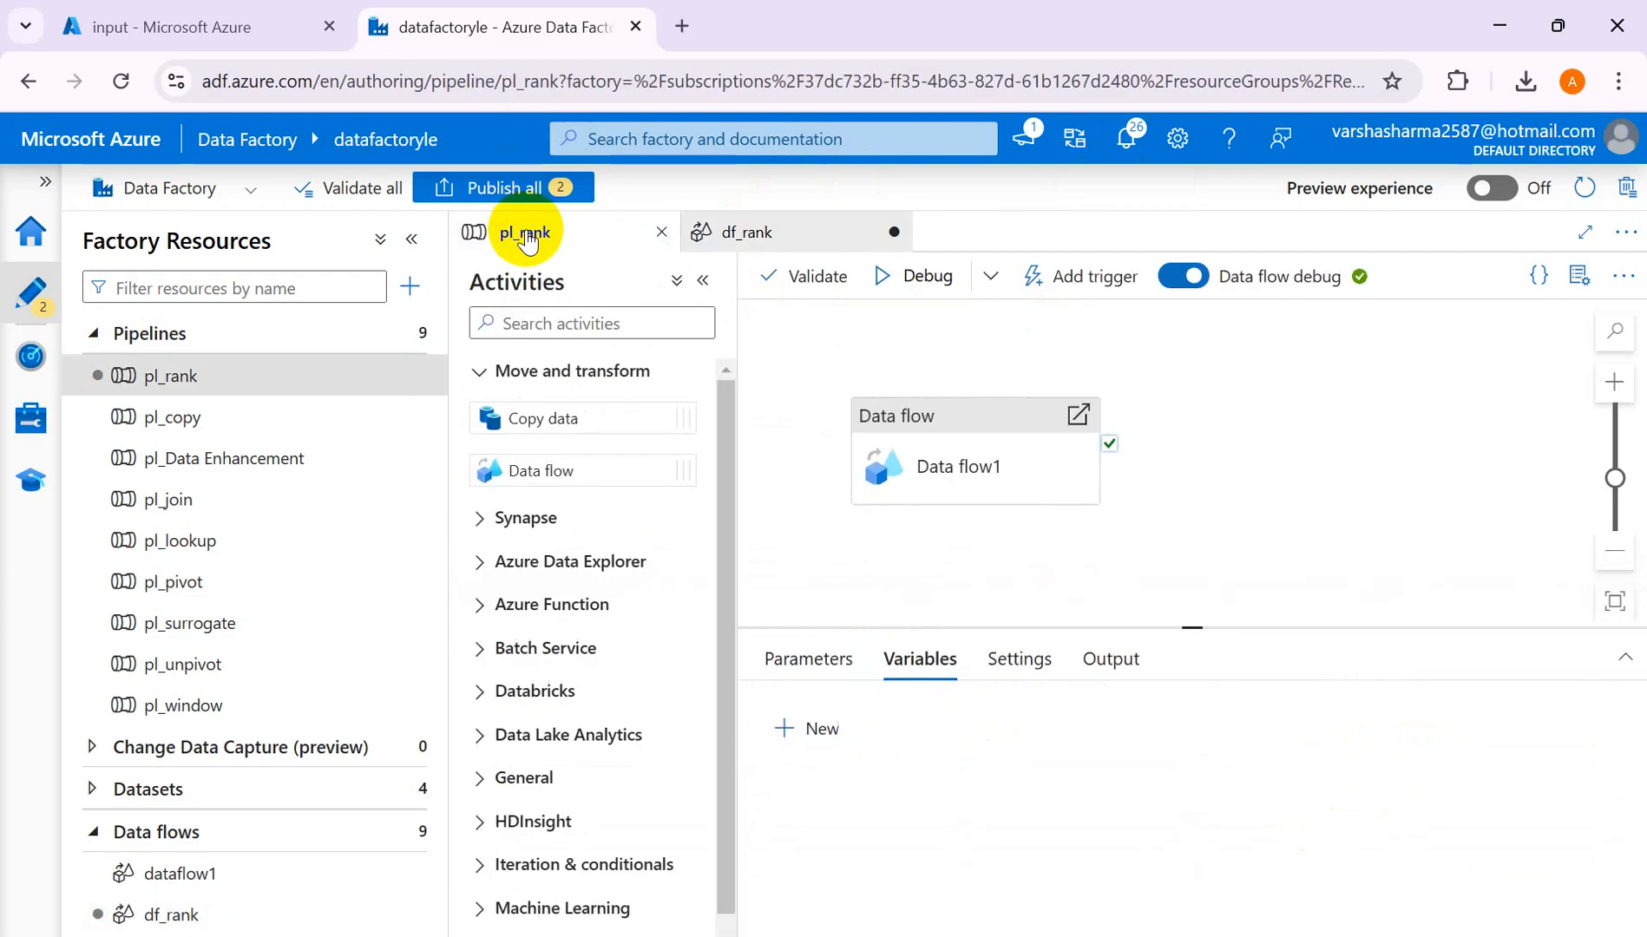
{"action": "left_click", "coordinate": [523, 186]}
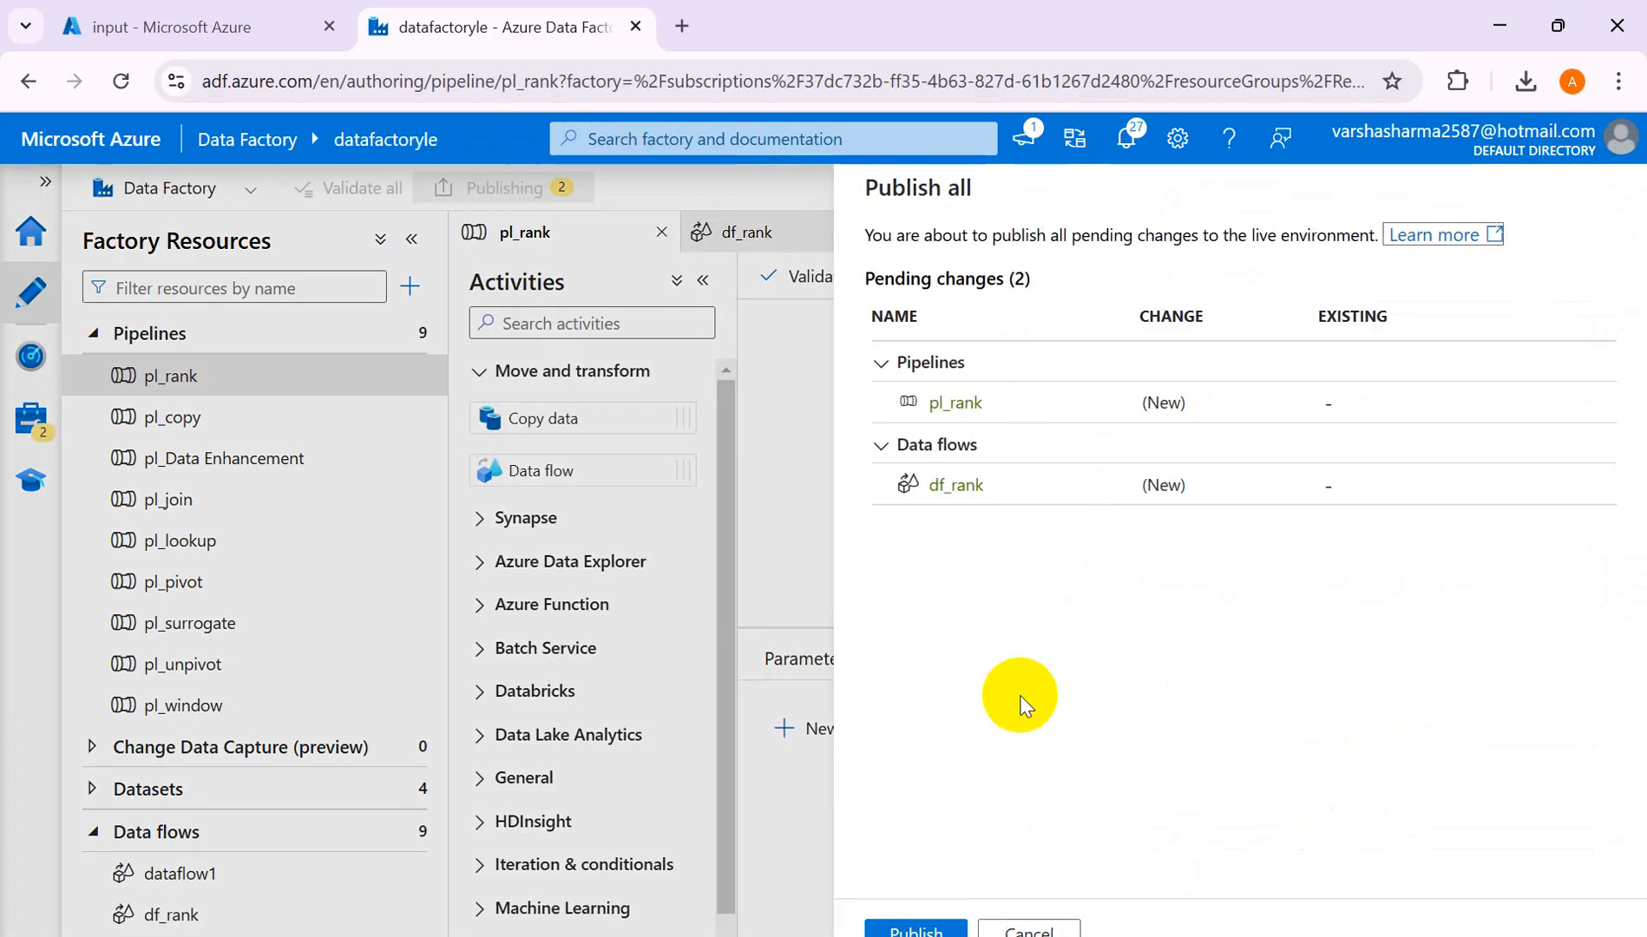
{"action": "left_click", "coordinate": [911, 927]}
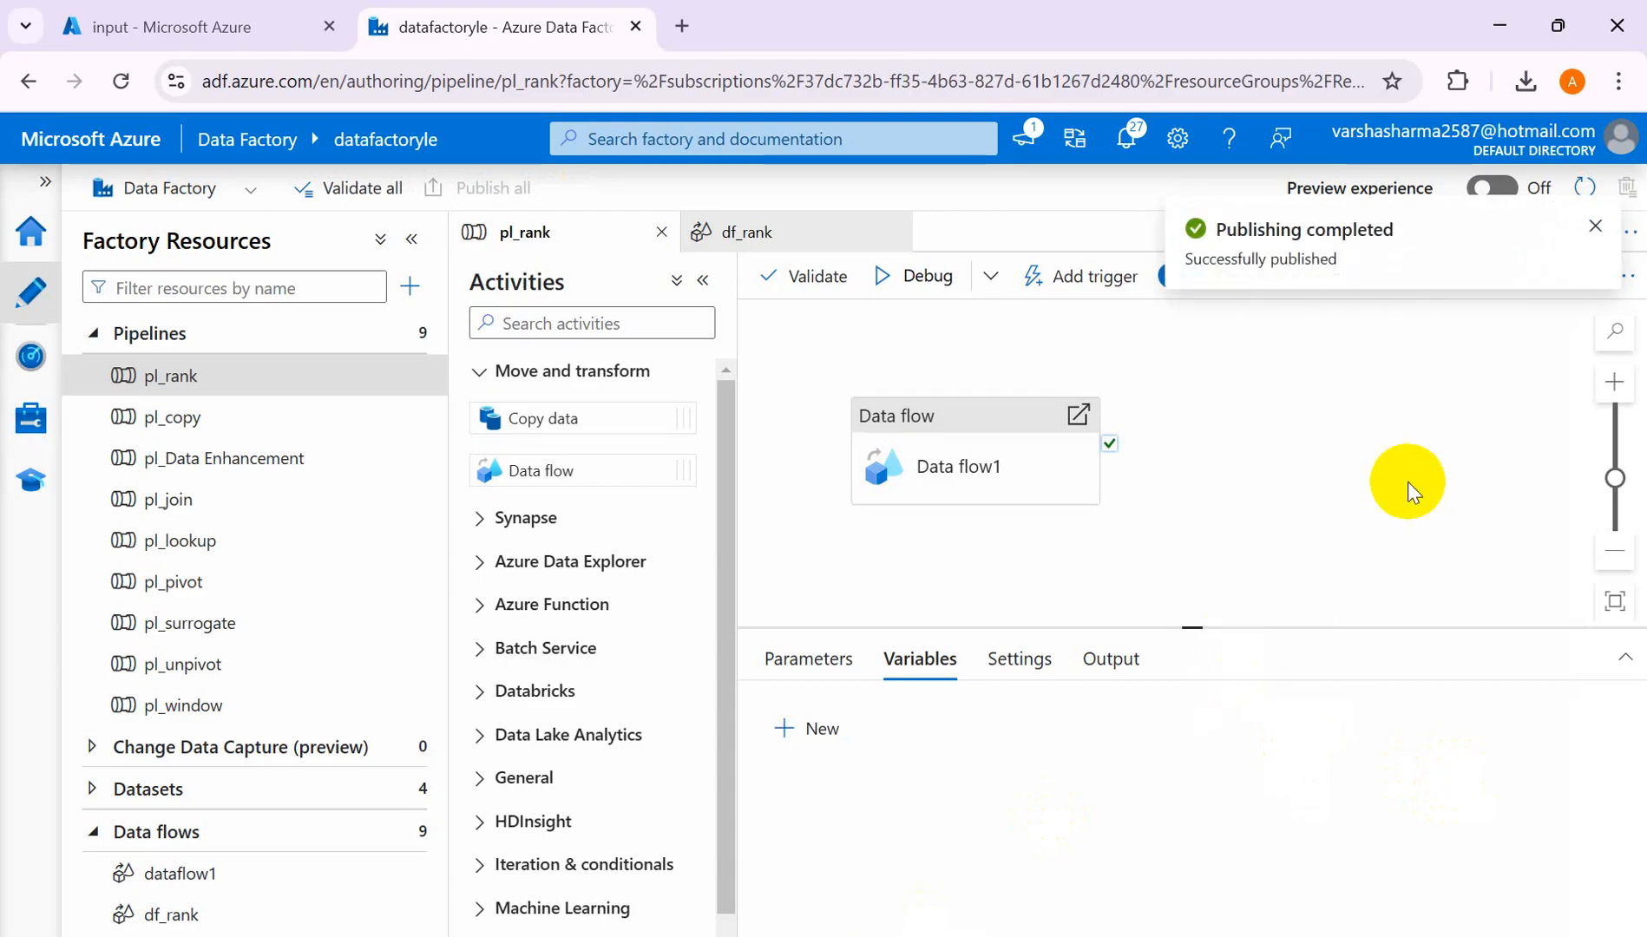
{"action": "left_click", "coordinate": [1596, 226]}
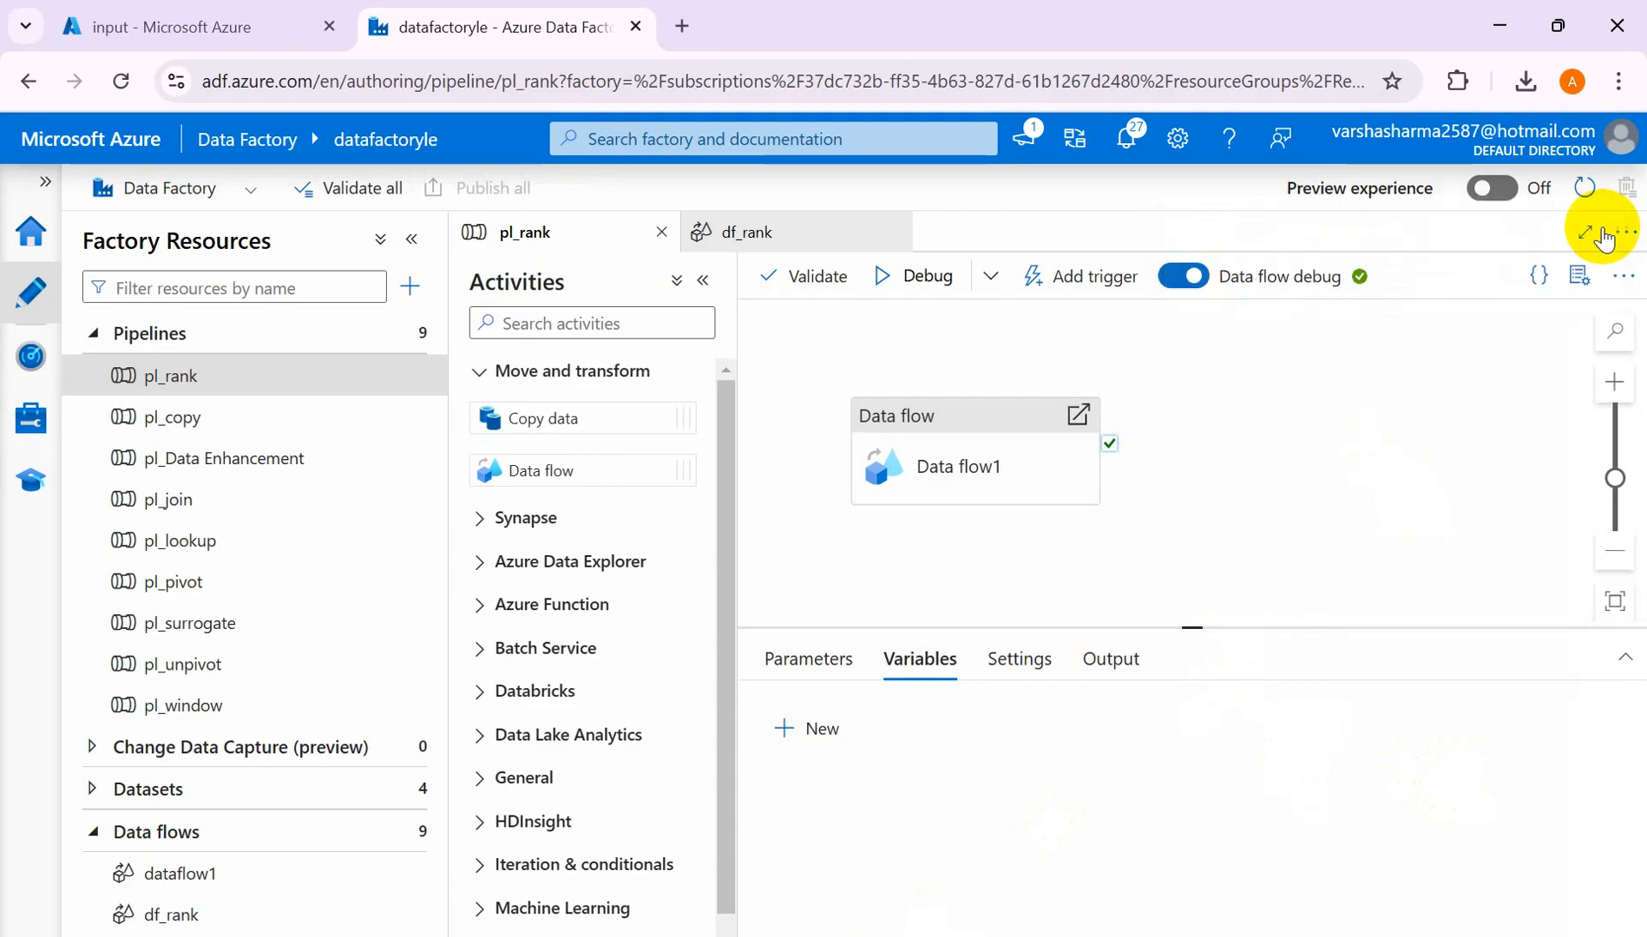
- Start a debug run of pl_rank with TestRun set to True and refresh the run status
{"action": "left_click", "coordinate": [936, 293]}
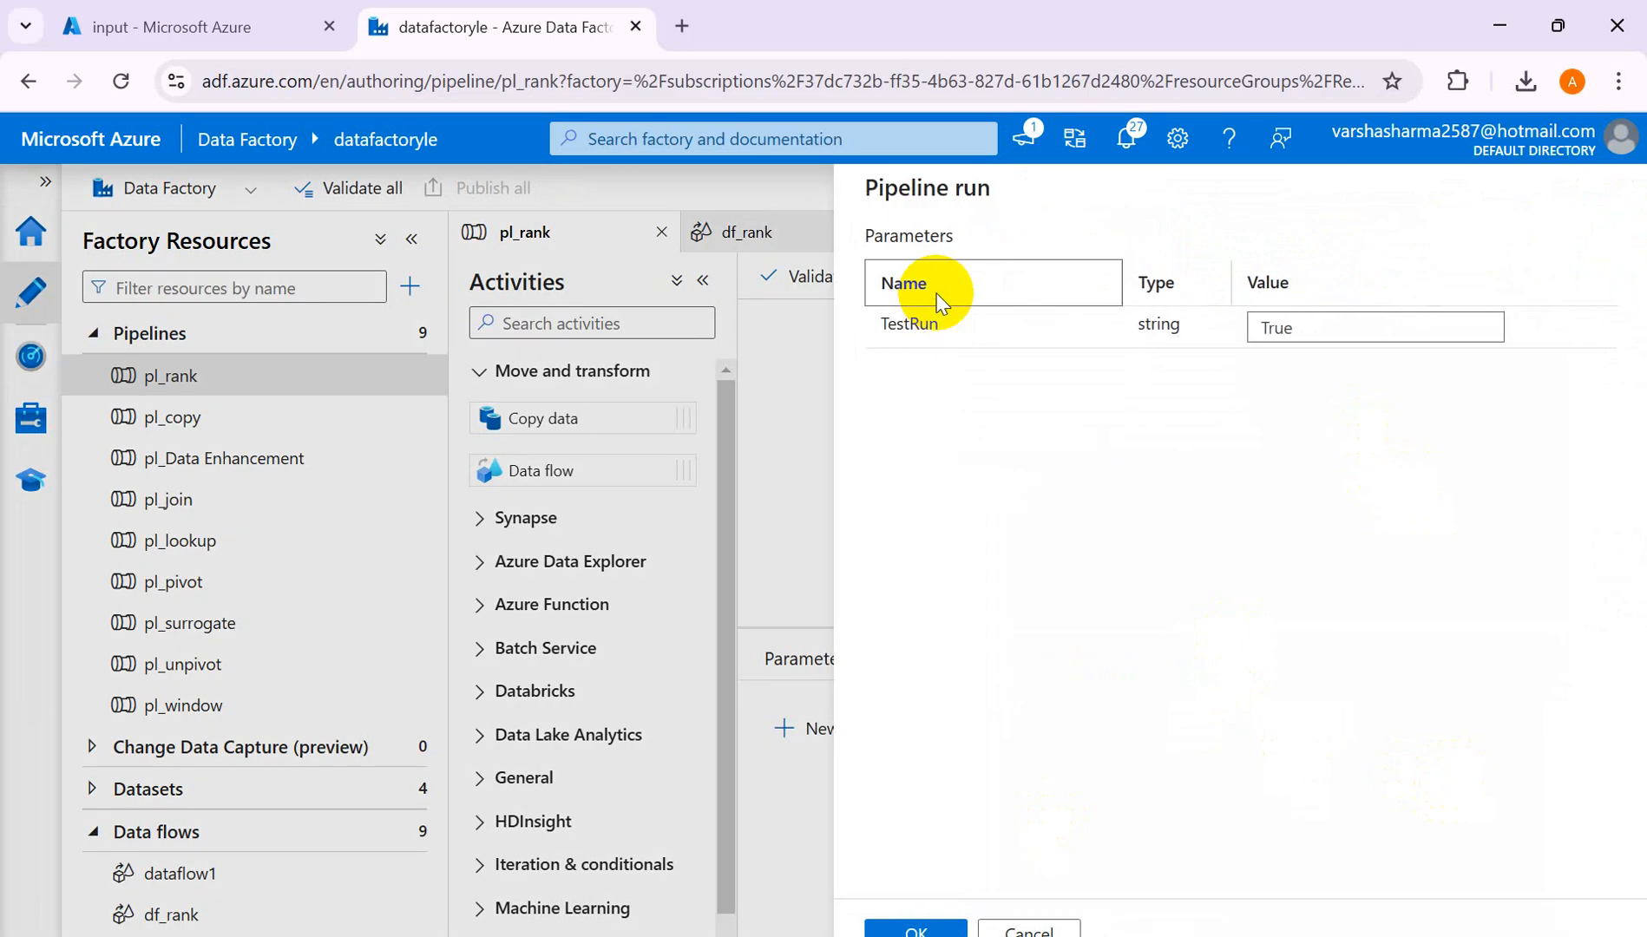
{"action": "left_click", "coordinate": [915, 927]}
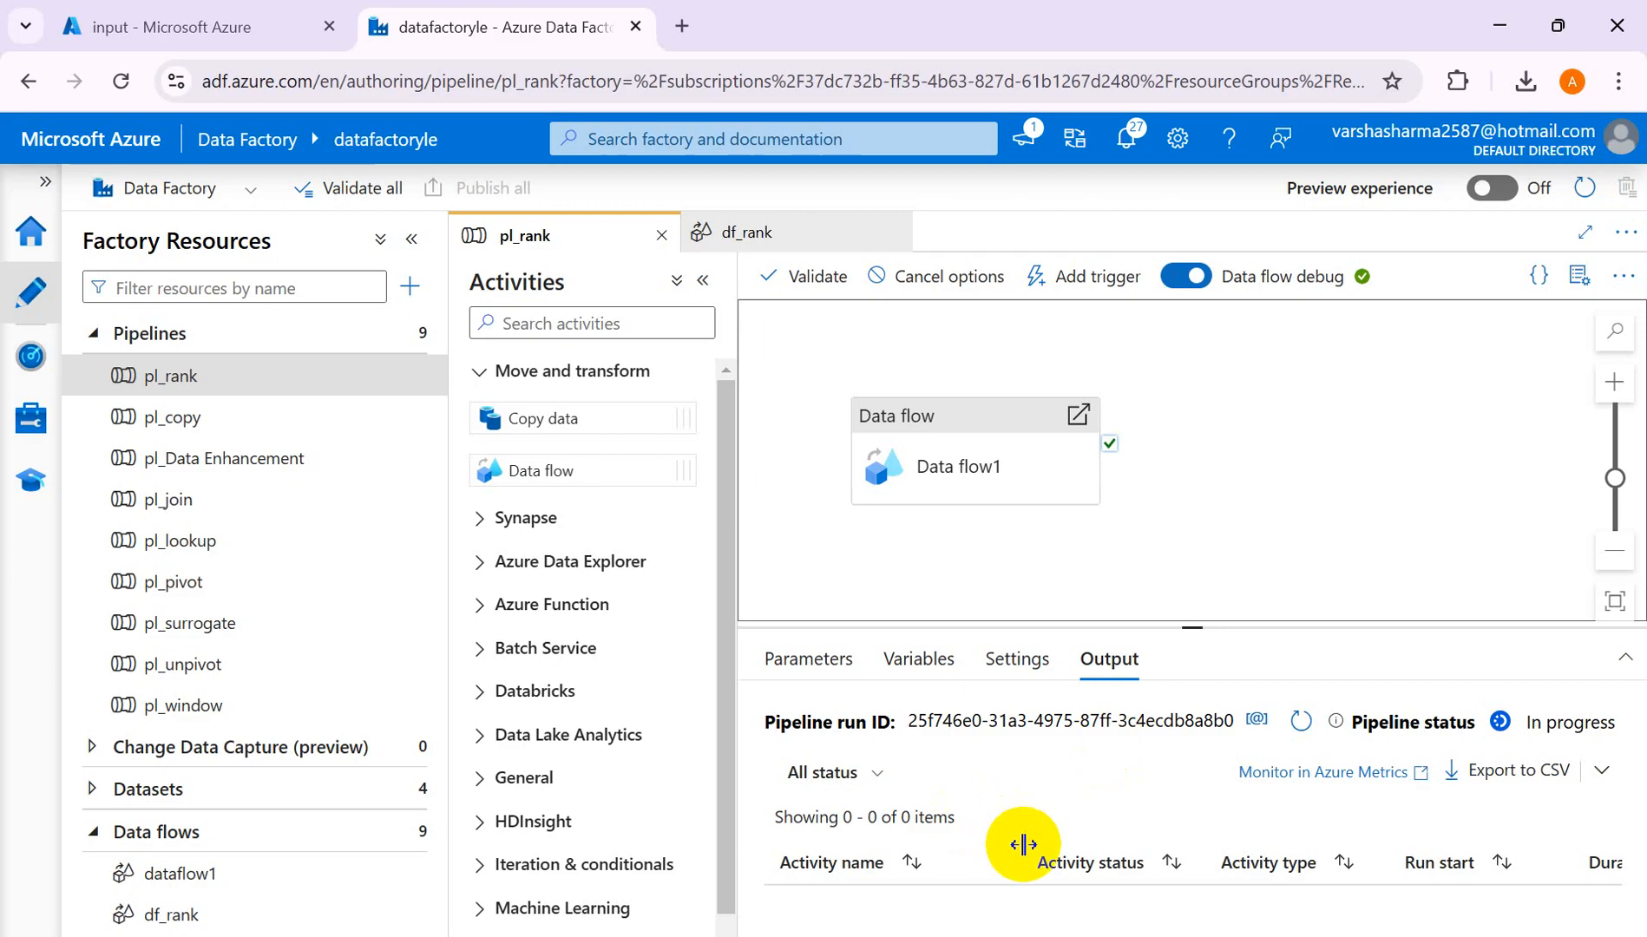
{"action": "left_click", "coordinate": [1301, 719]}
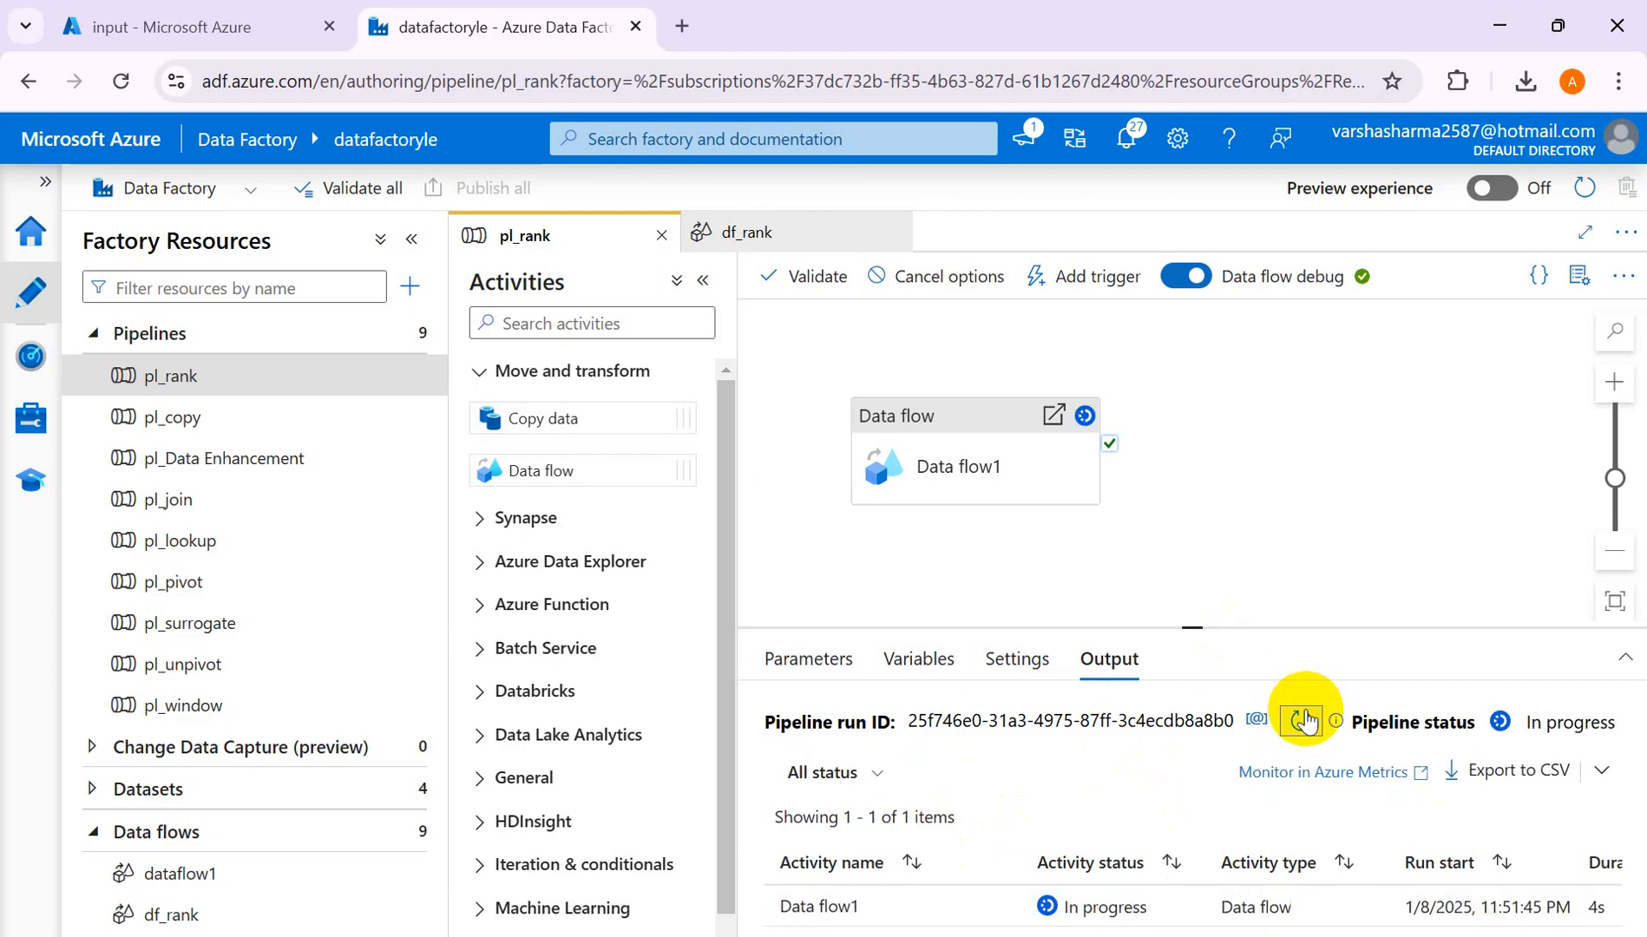
- Refresh the debug run status, and view the contents of EmployeeRanking.csv in the storage account's output container
{"action": "left_click", "coordinate": [1302, 718]}
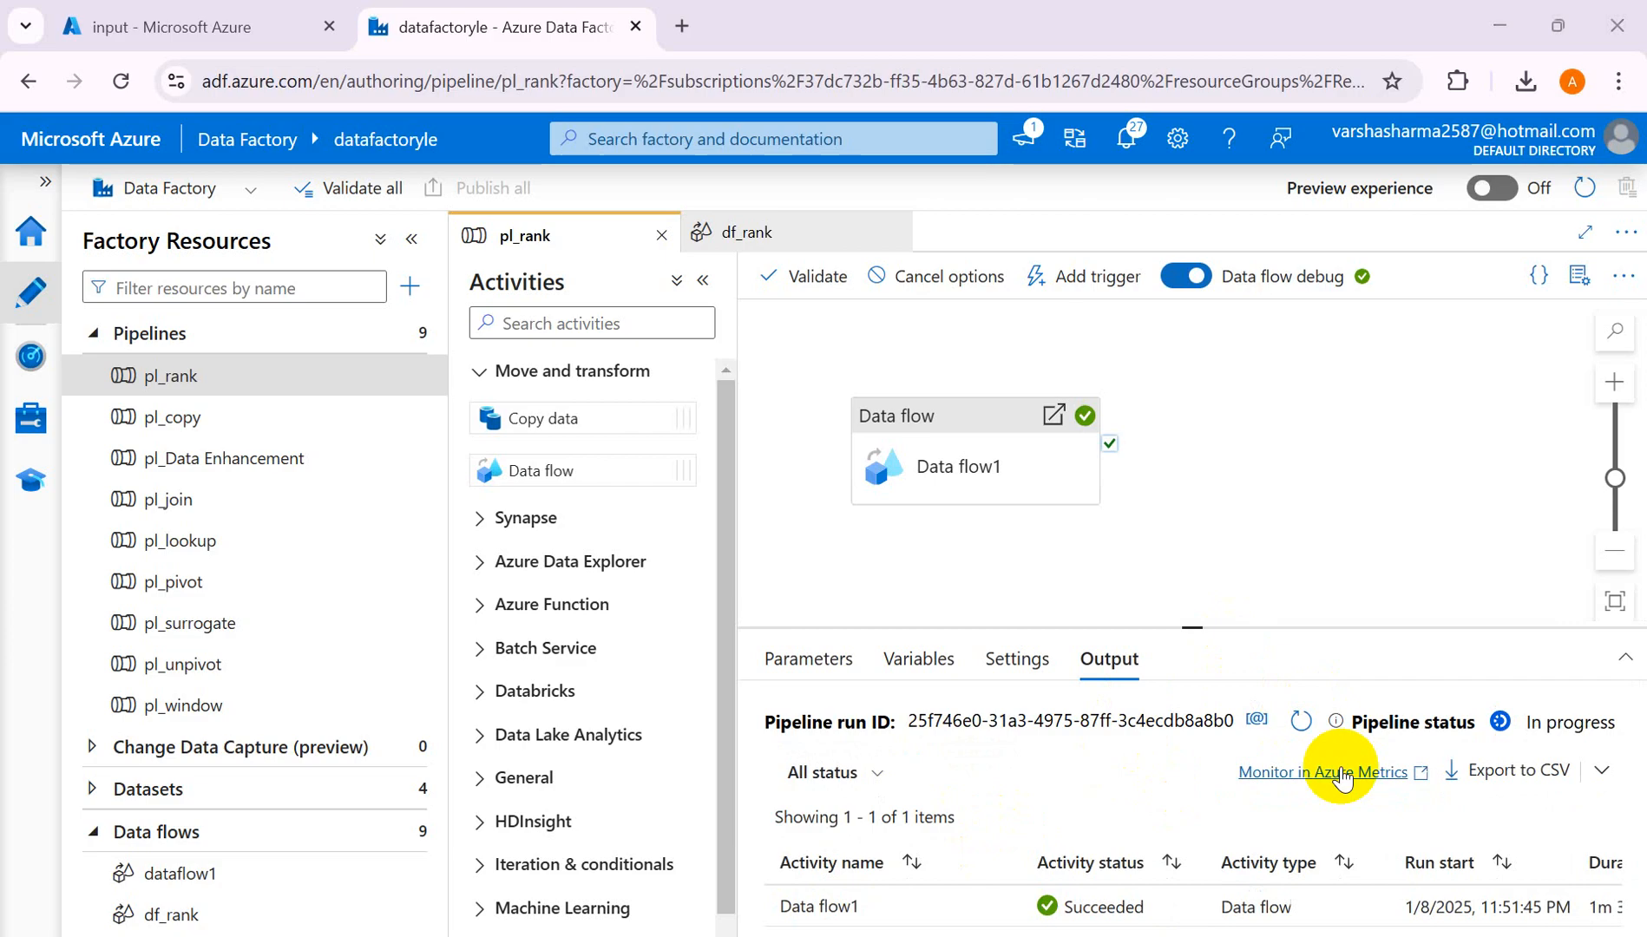
{"action": "left_click", "coordinate": [197, 34]}
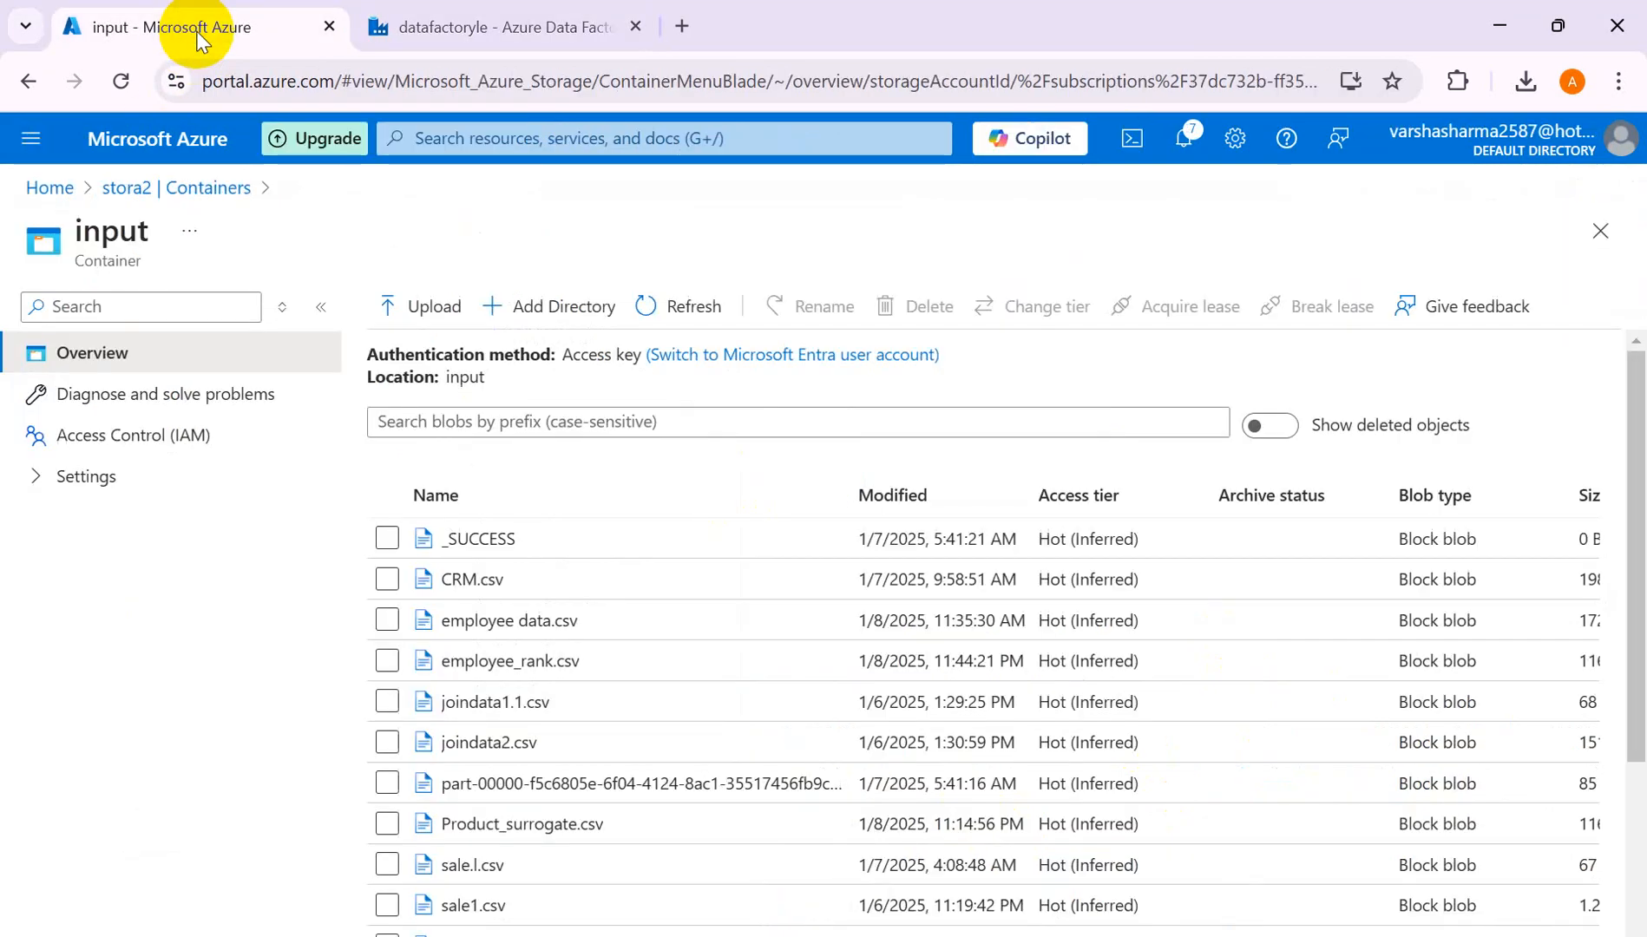
{"action": "left_click", "coordinate": [178, 191]}
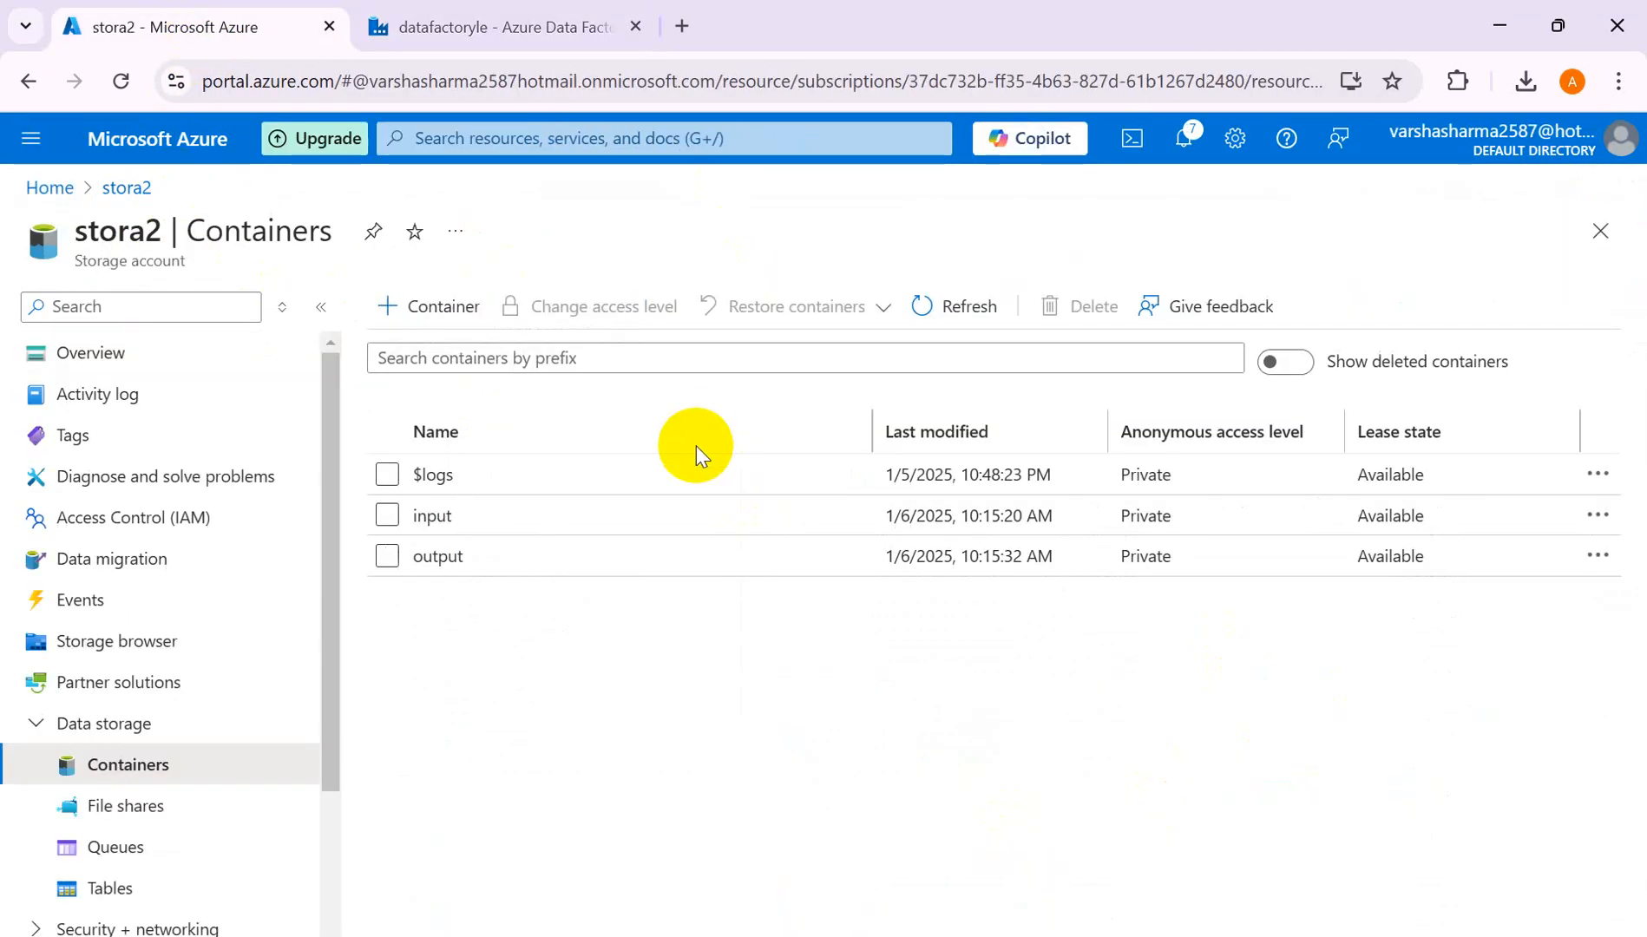
{"action": "left_click", "coordinate": [459, 558]}
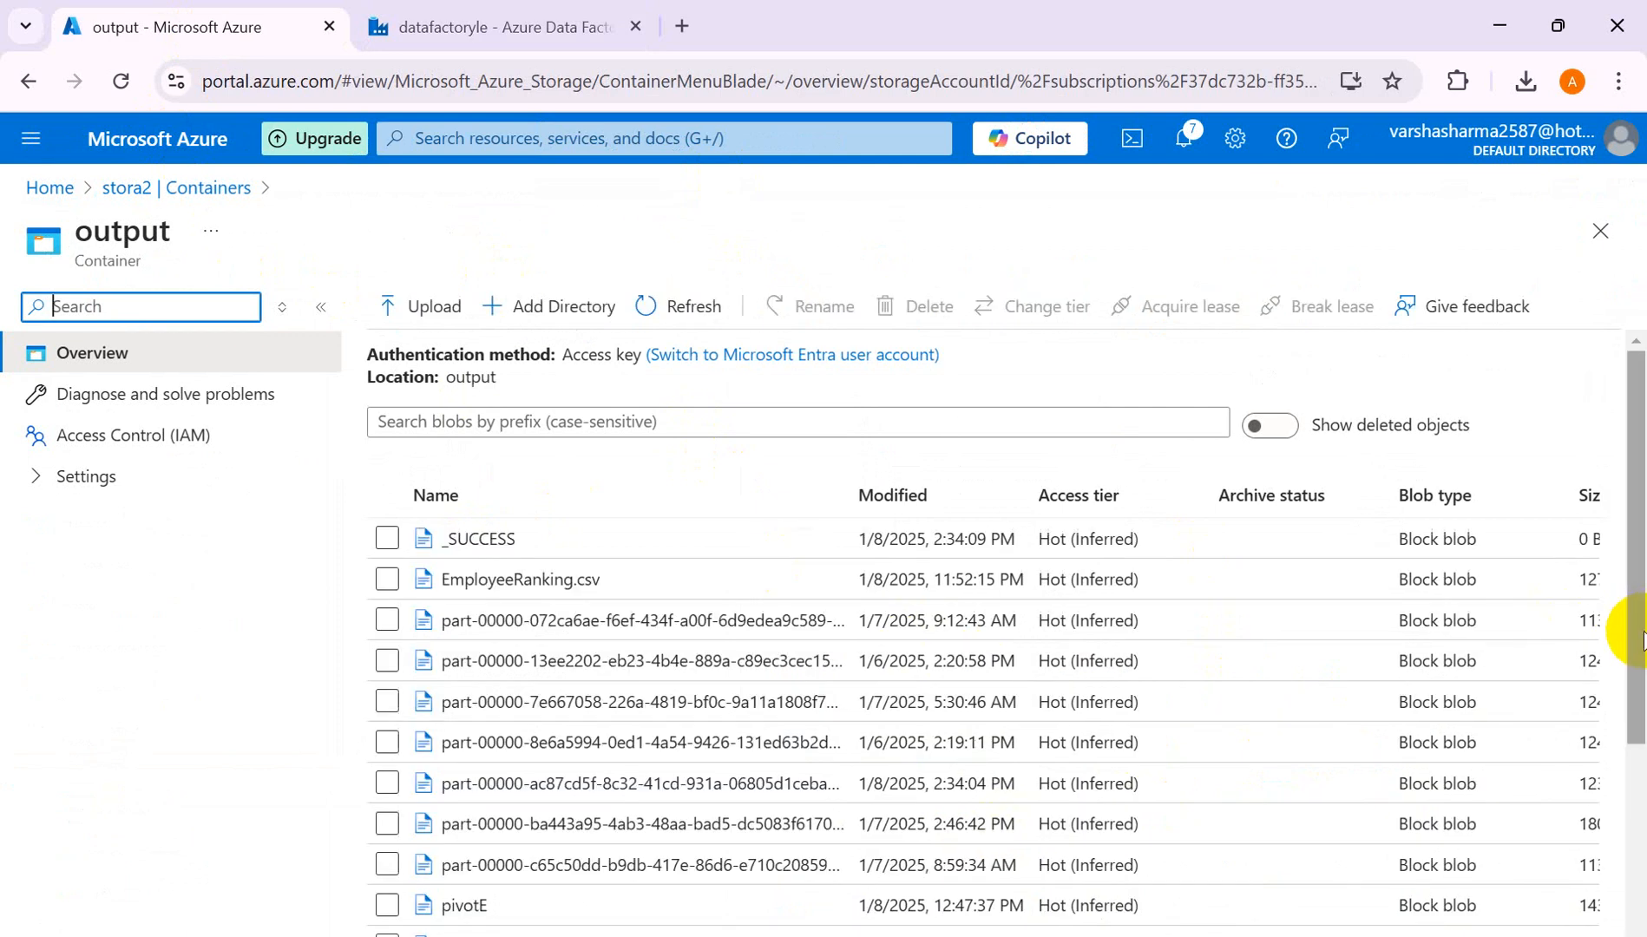
{"action": "left_click_drag", "start_coordinate": [1640, 637], "coordinate": [1633, 863]}
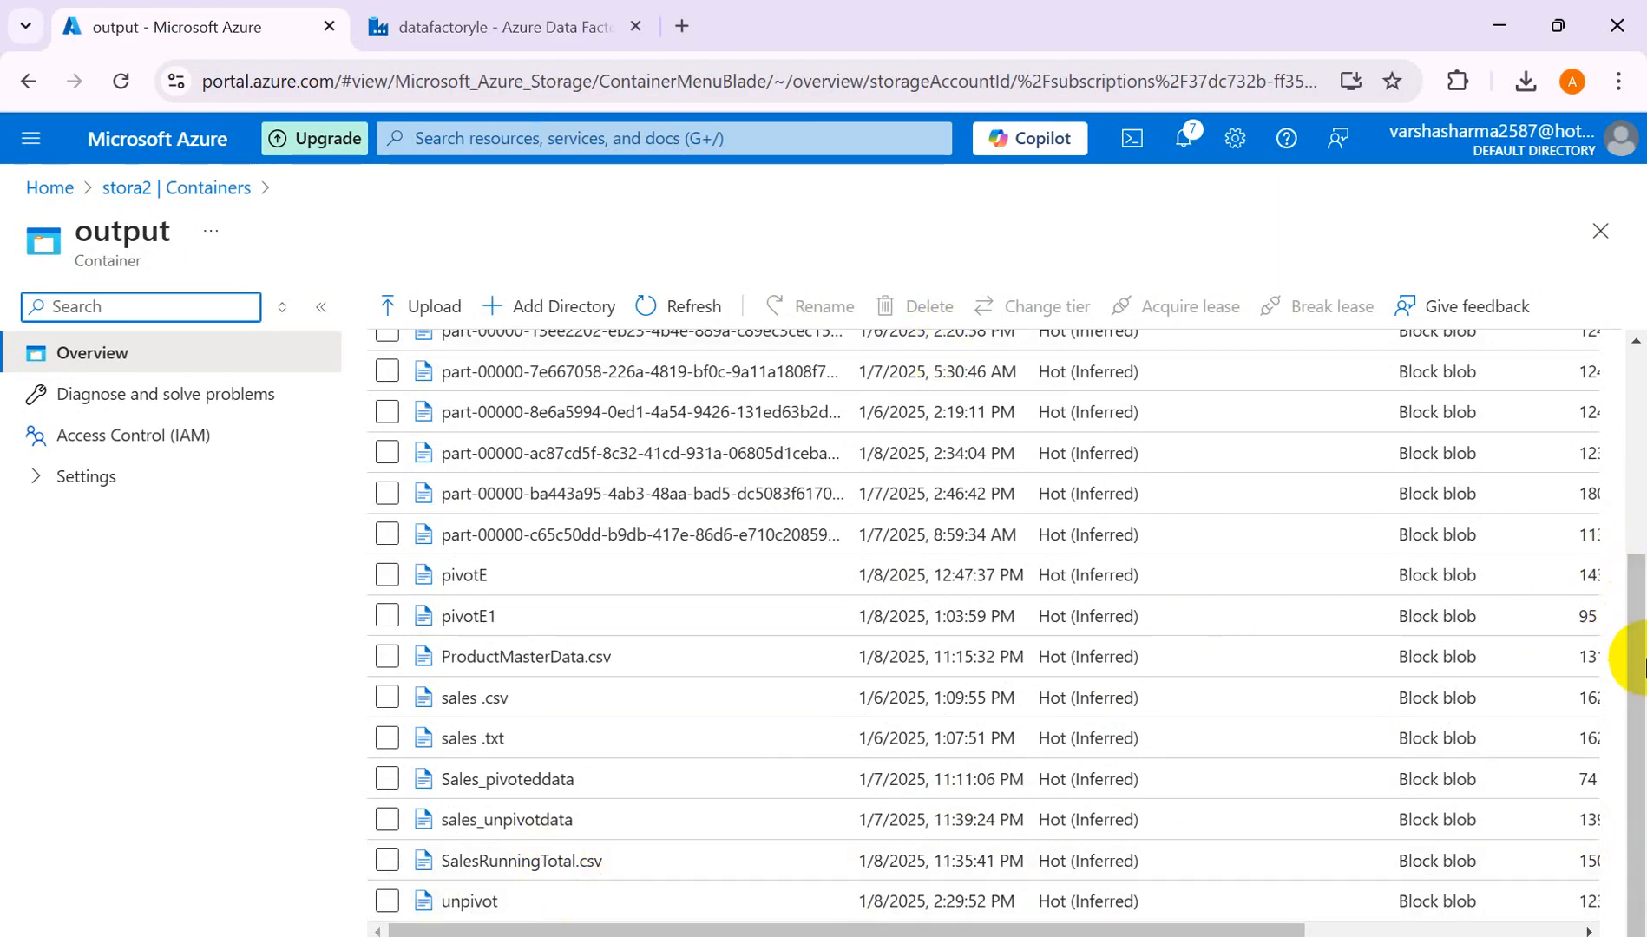
{"action": "left_click_drag", "start_coordinate": [1643, 664], "coordinate": [1625, 515]}
{"action": "left_click", "coordinate": [553, 477]}
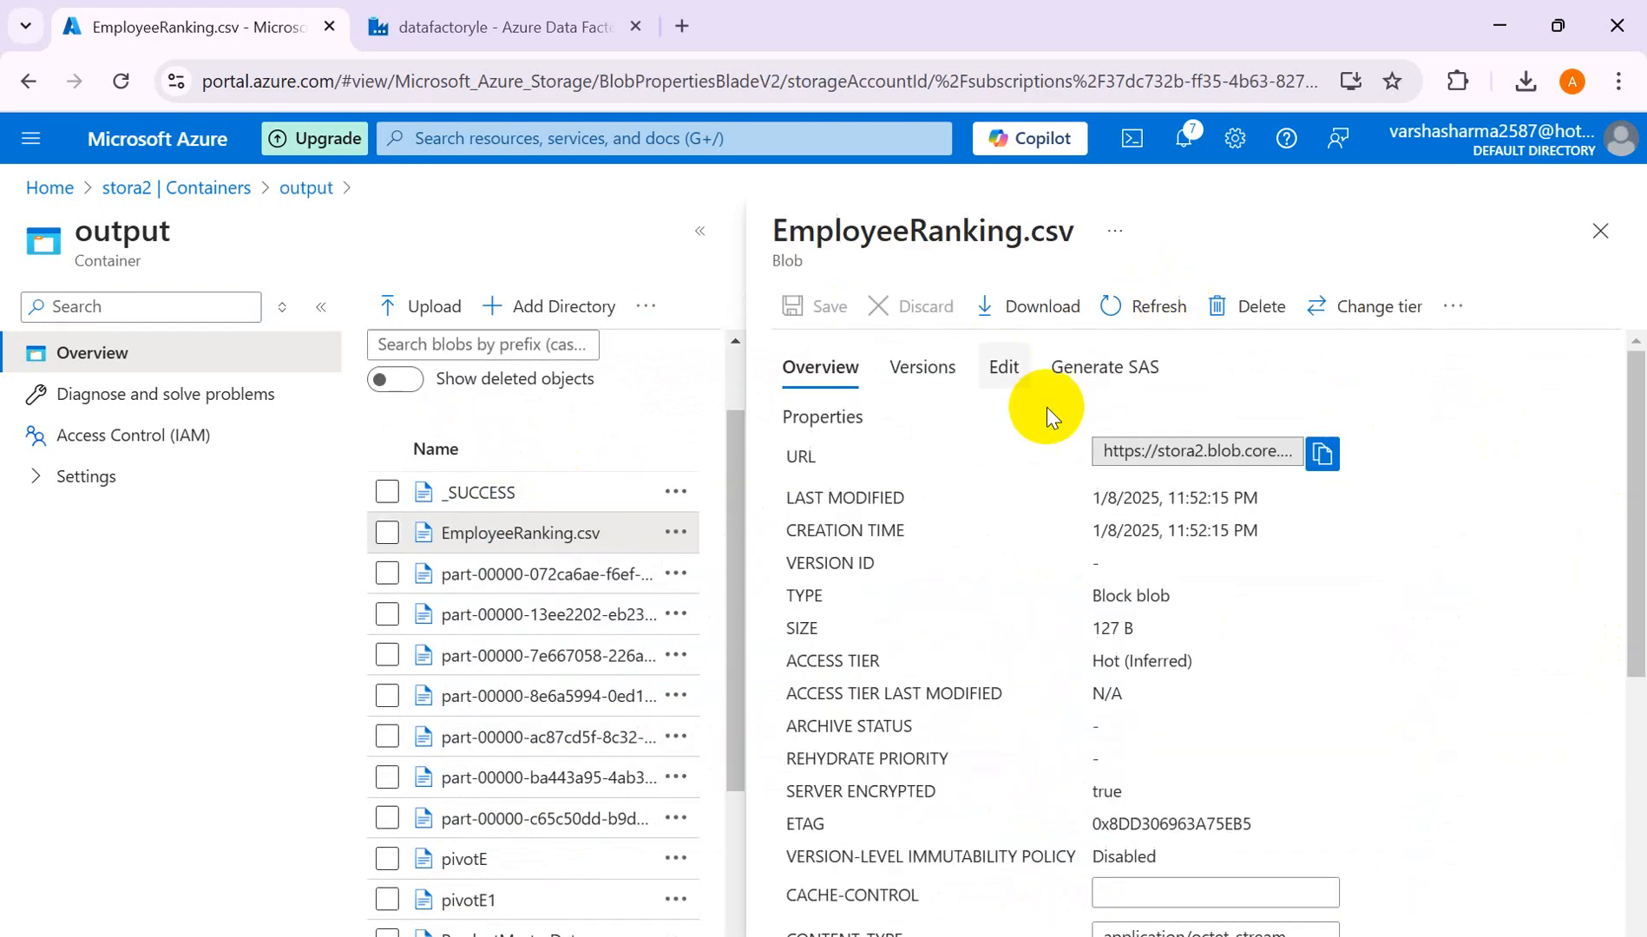
{"action": "left_click", "coordinate": [1004, 373]}
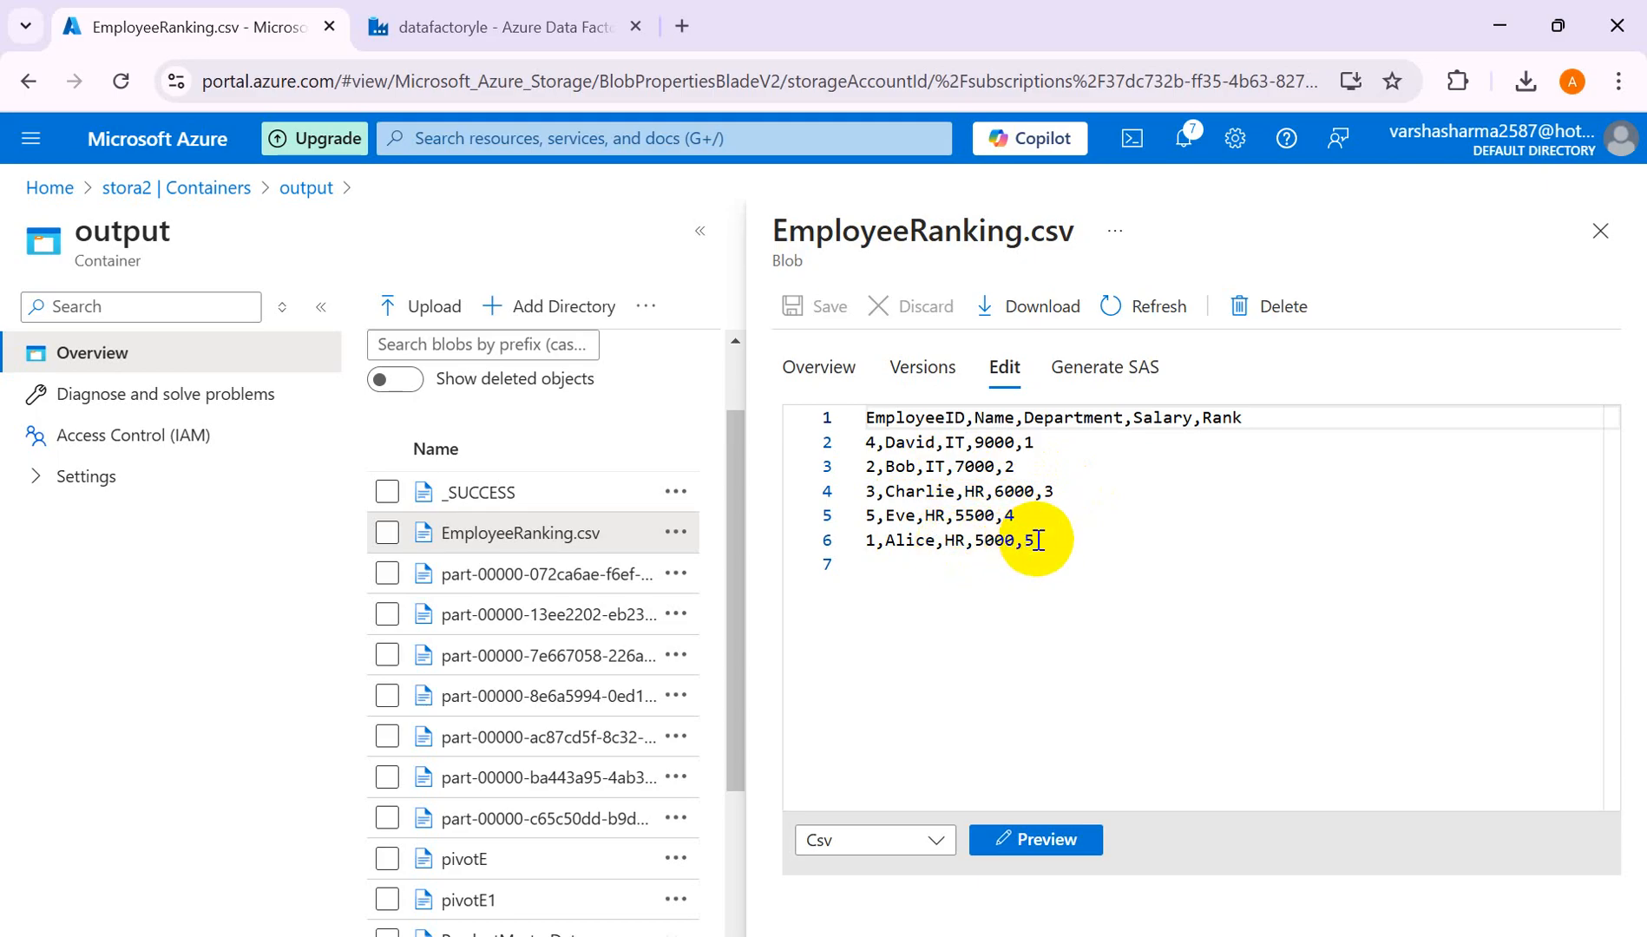
- Return to the df_rank data flow and review sink1's settings and rank1's options and sort conditions
{"action": "left_click", "coordinate": [441, 33]}
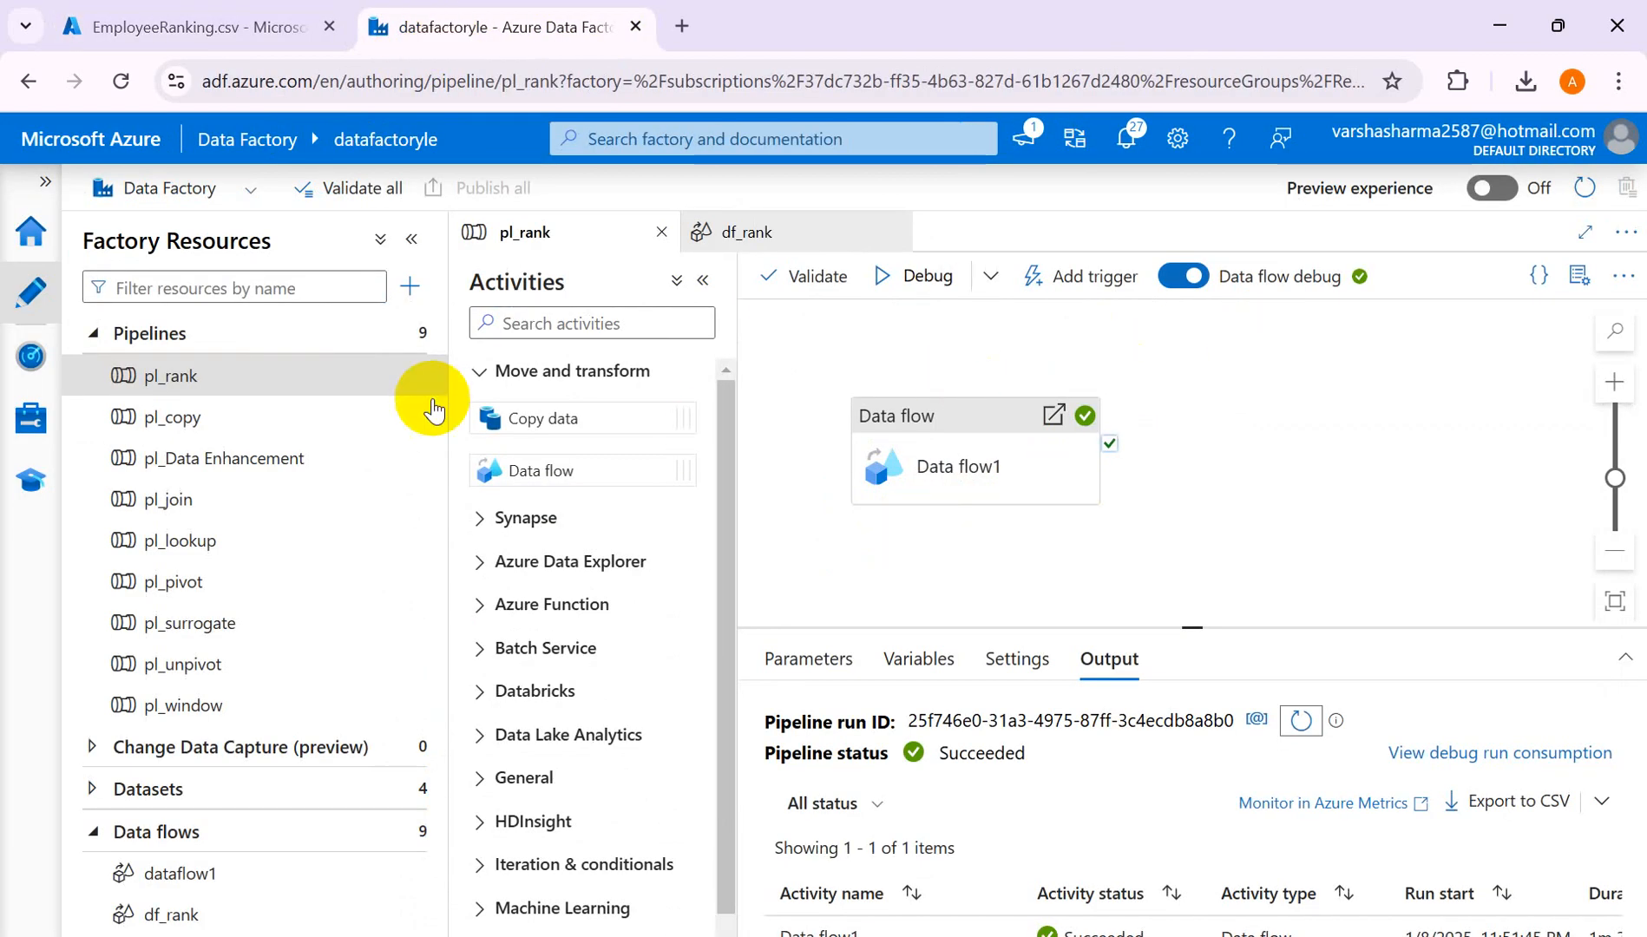
{"action": "left_click", "coordinate": [762, 234]}
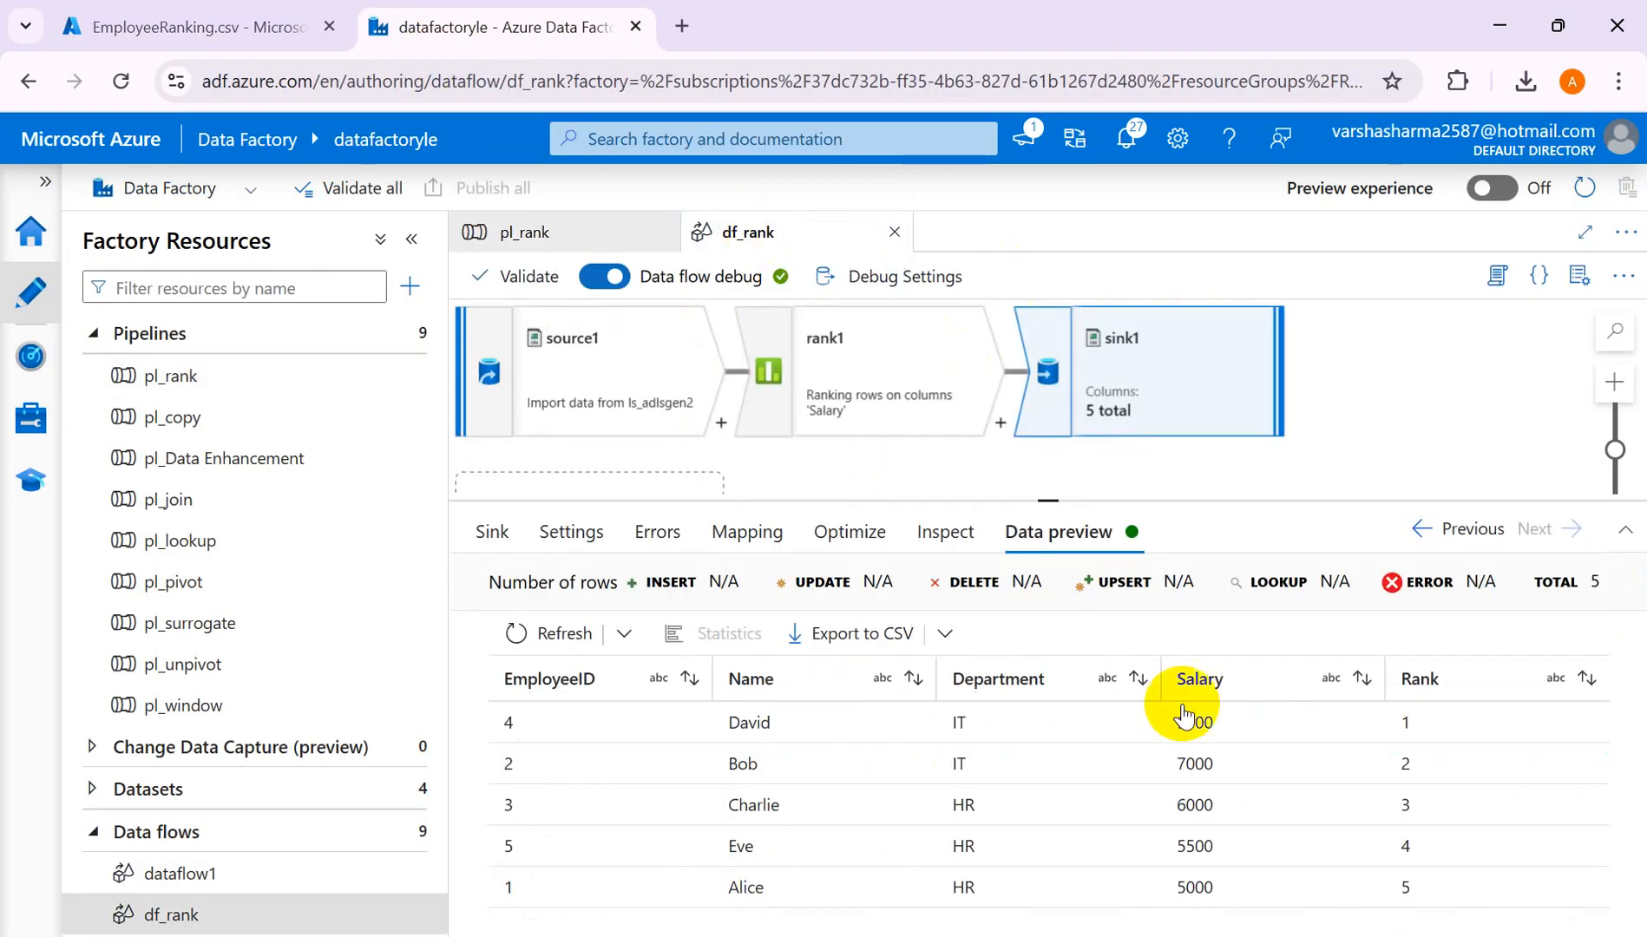
{"action": "left_click", "coordinate": [575, 533]}
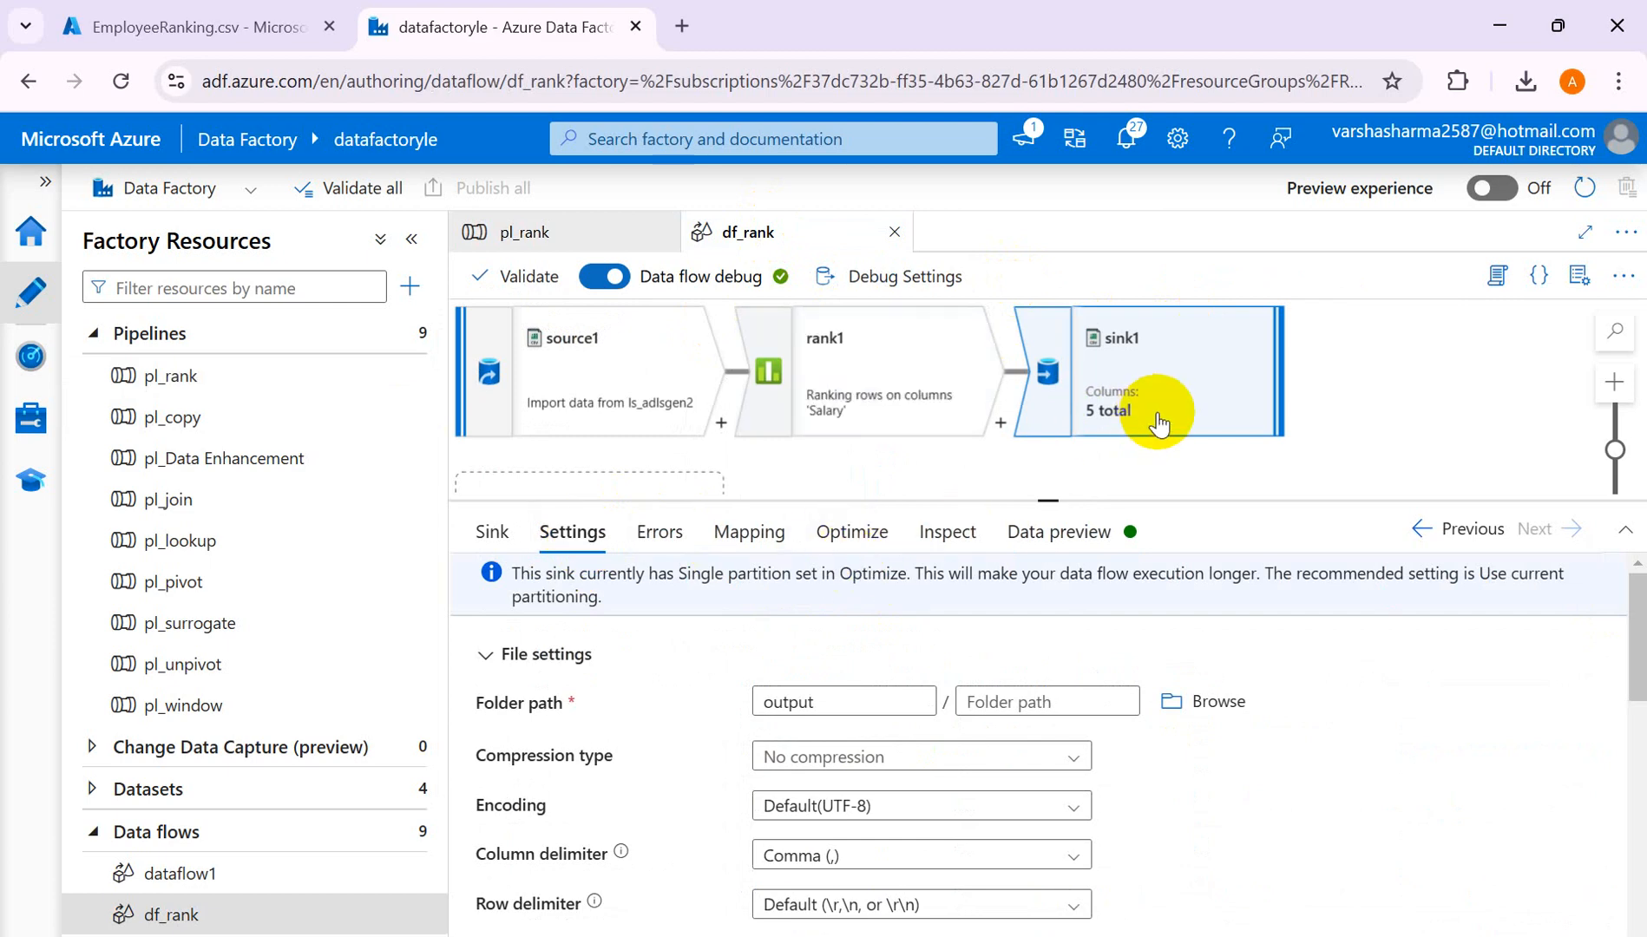
{"action": "left_click", "coordinate": [846, 368]}
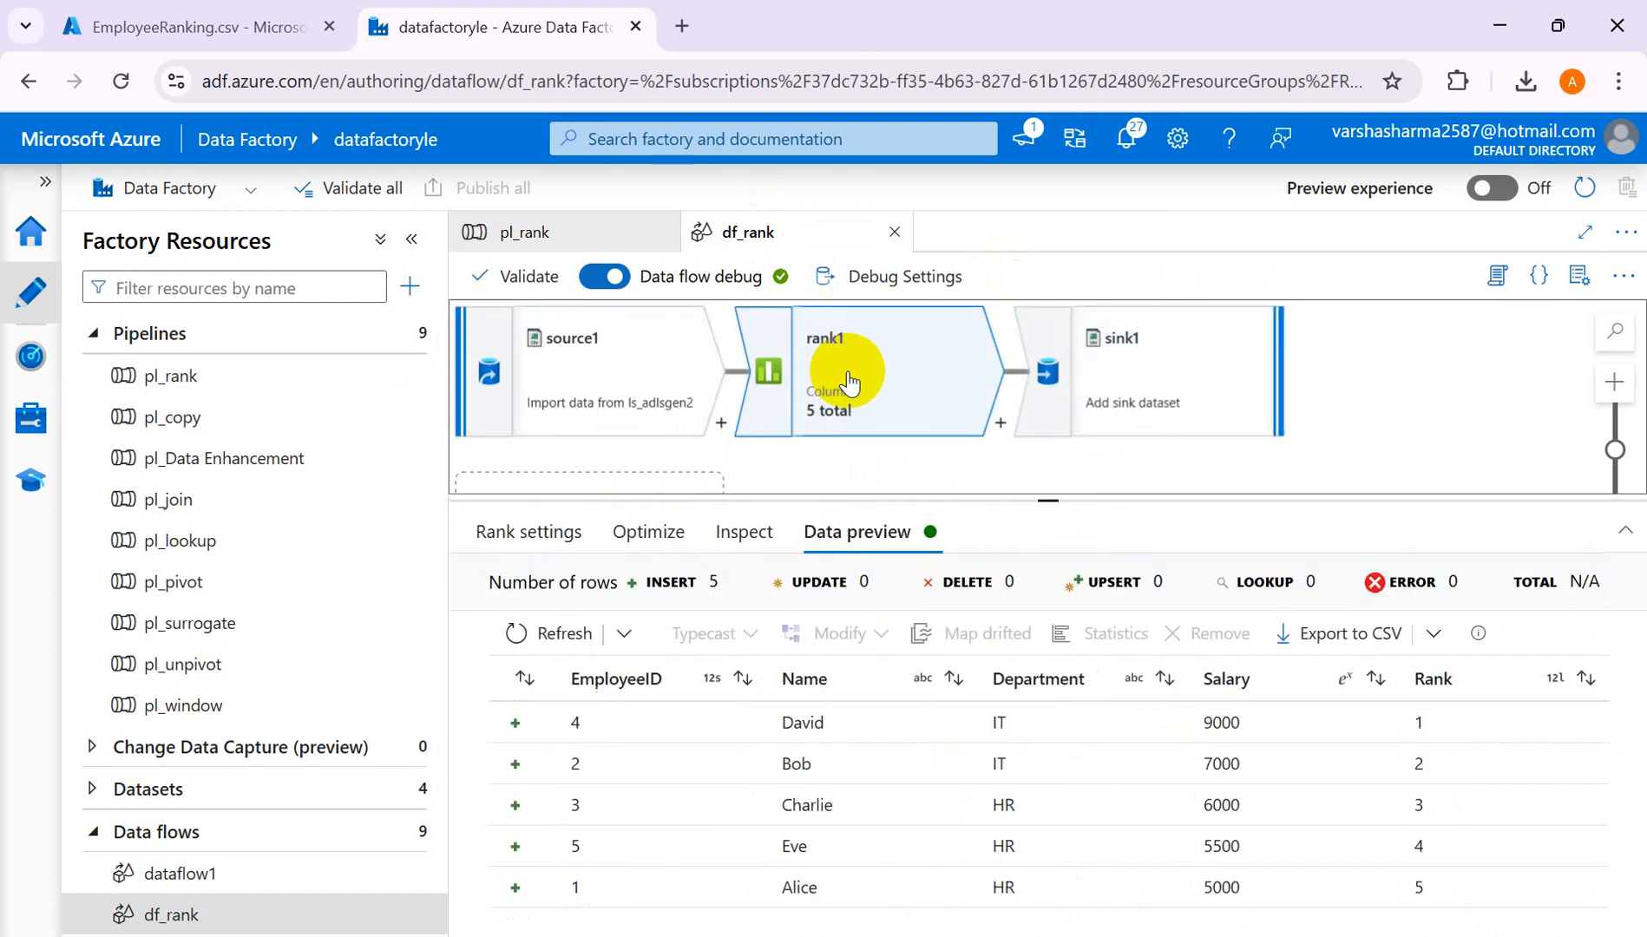
{"action": "left_click", "coordinate": [529, 532]}
{"action": "scroll", "coordinate": [1621, 755], "scroll_direction": "down", "scroll_amount": 2}
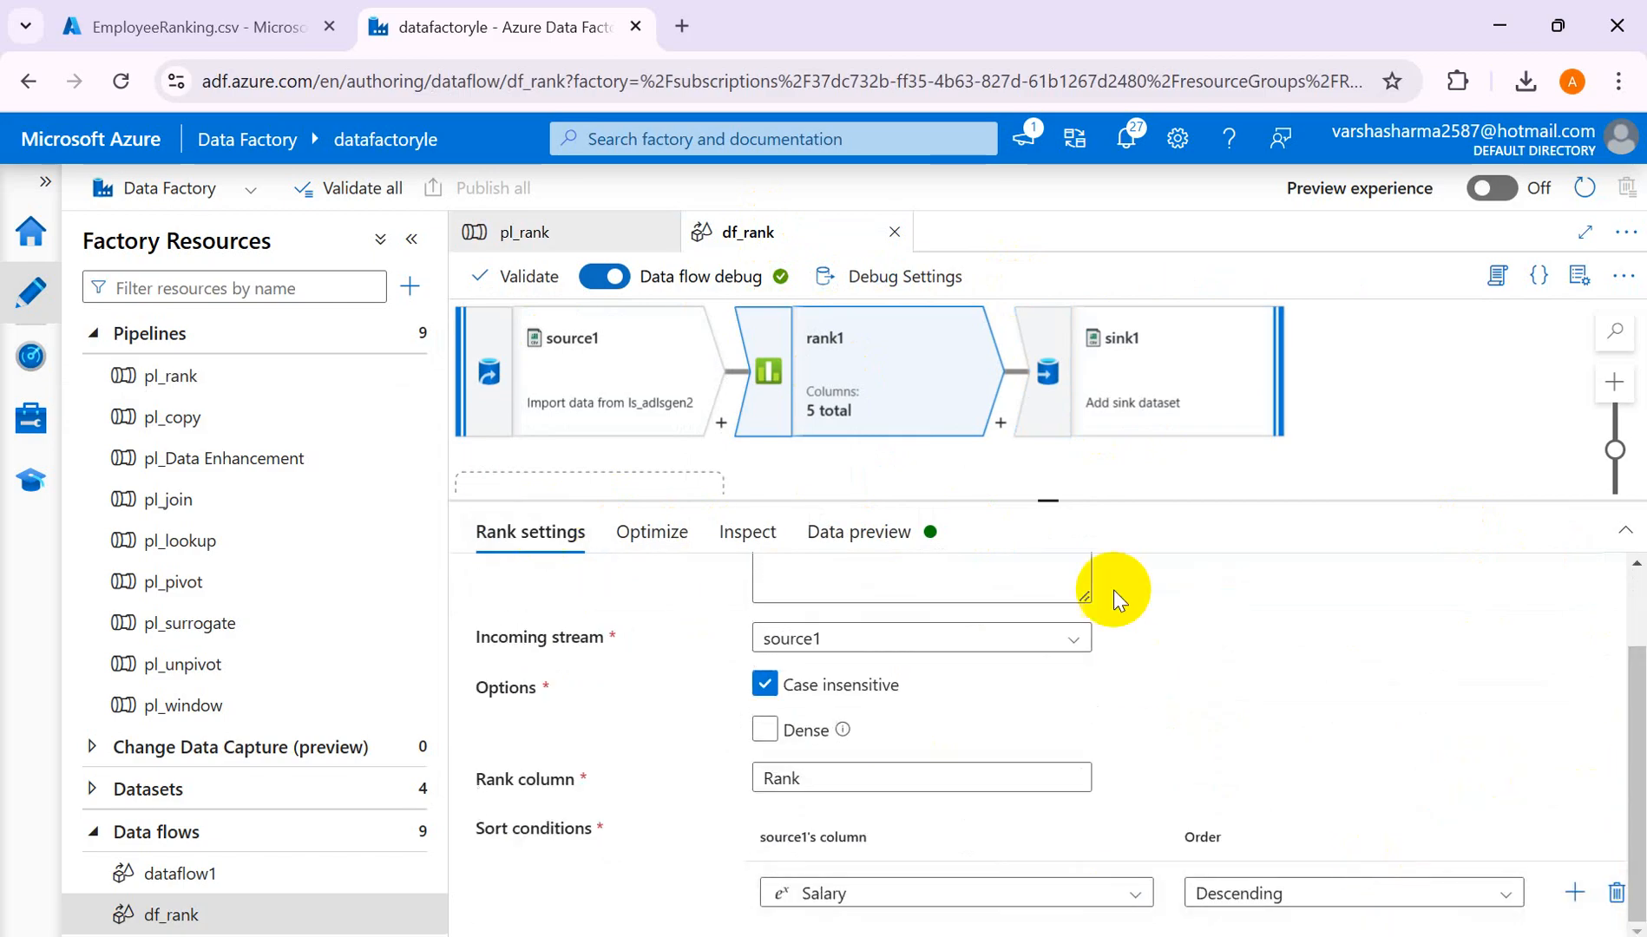
- Try the Dense option in rank1's rank settings and read its explanation
{"action": "left_click", "coordinate": [824, 743]}
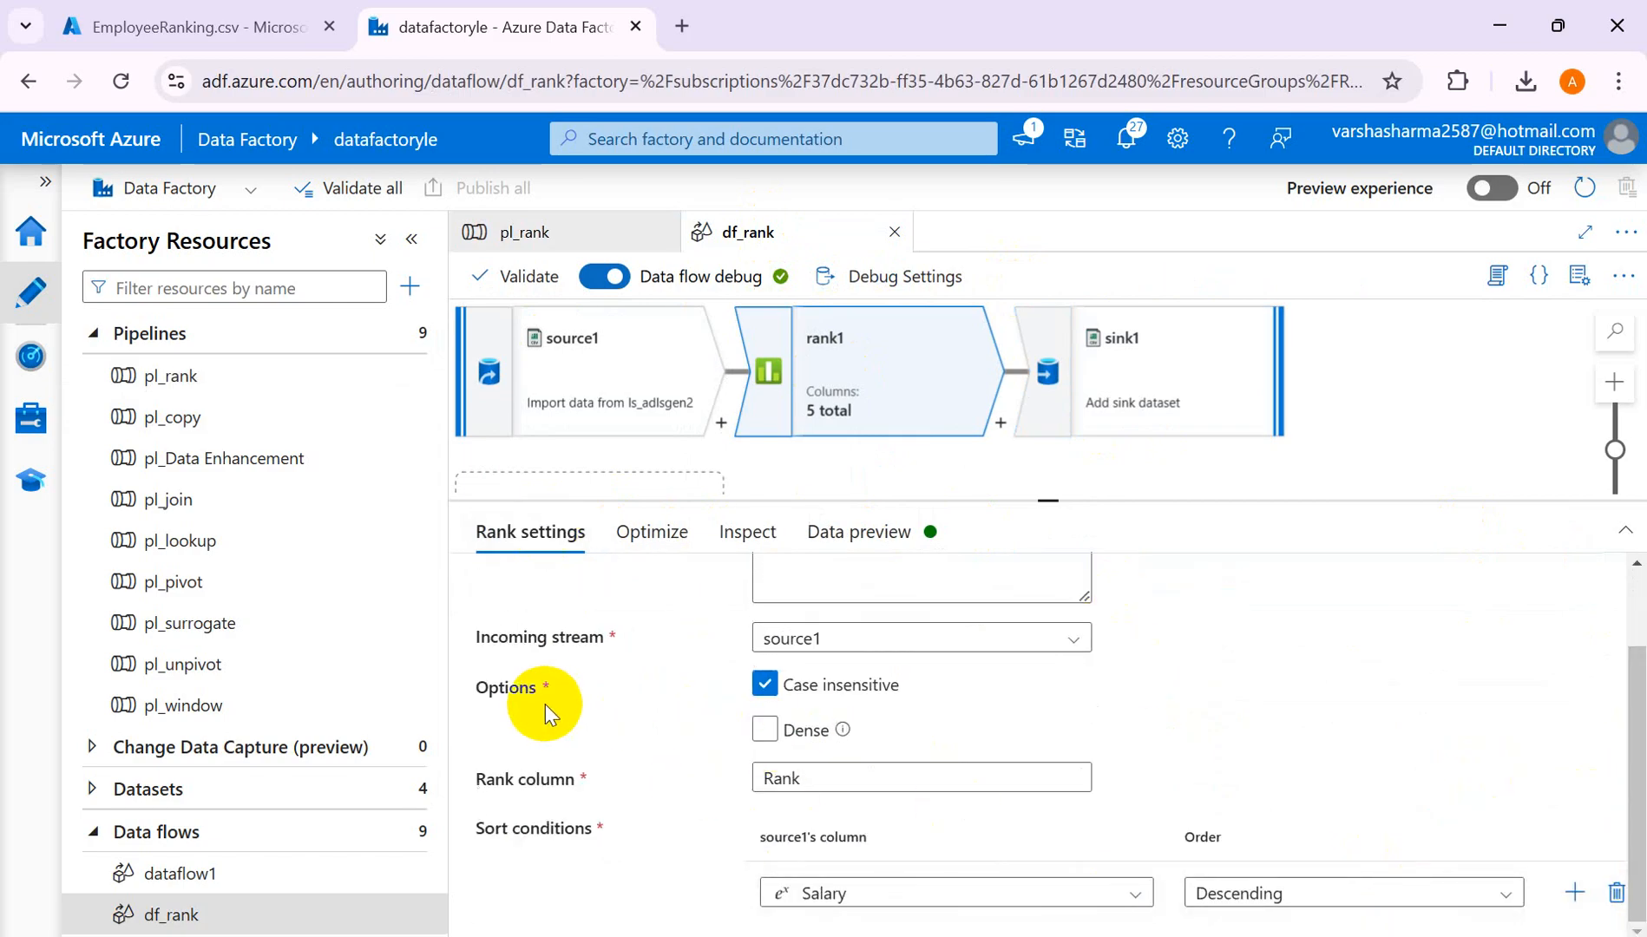
{"action": "left_click", "coordinate": [834, 732]}
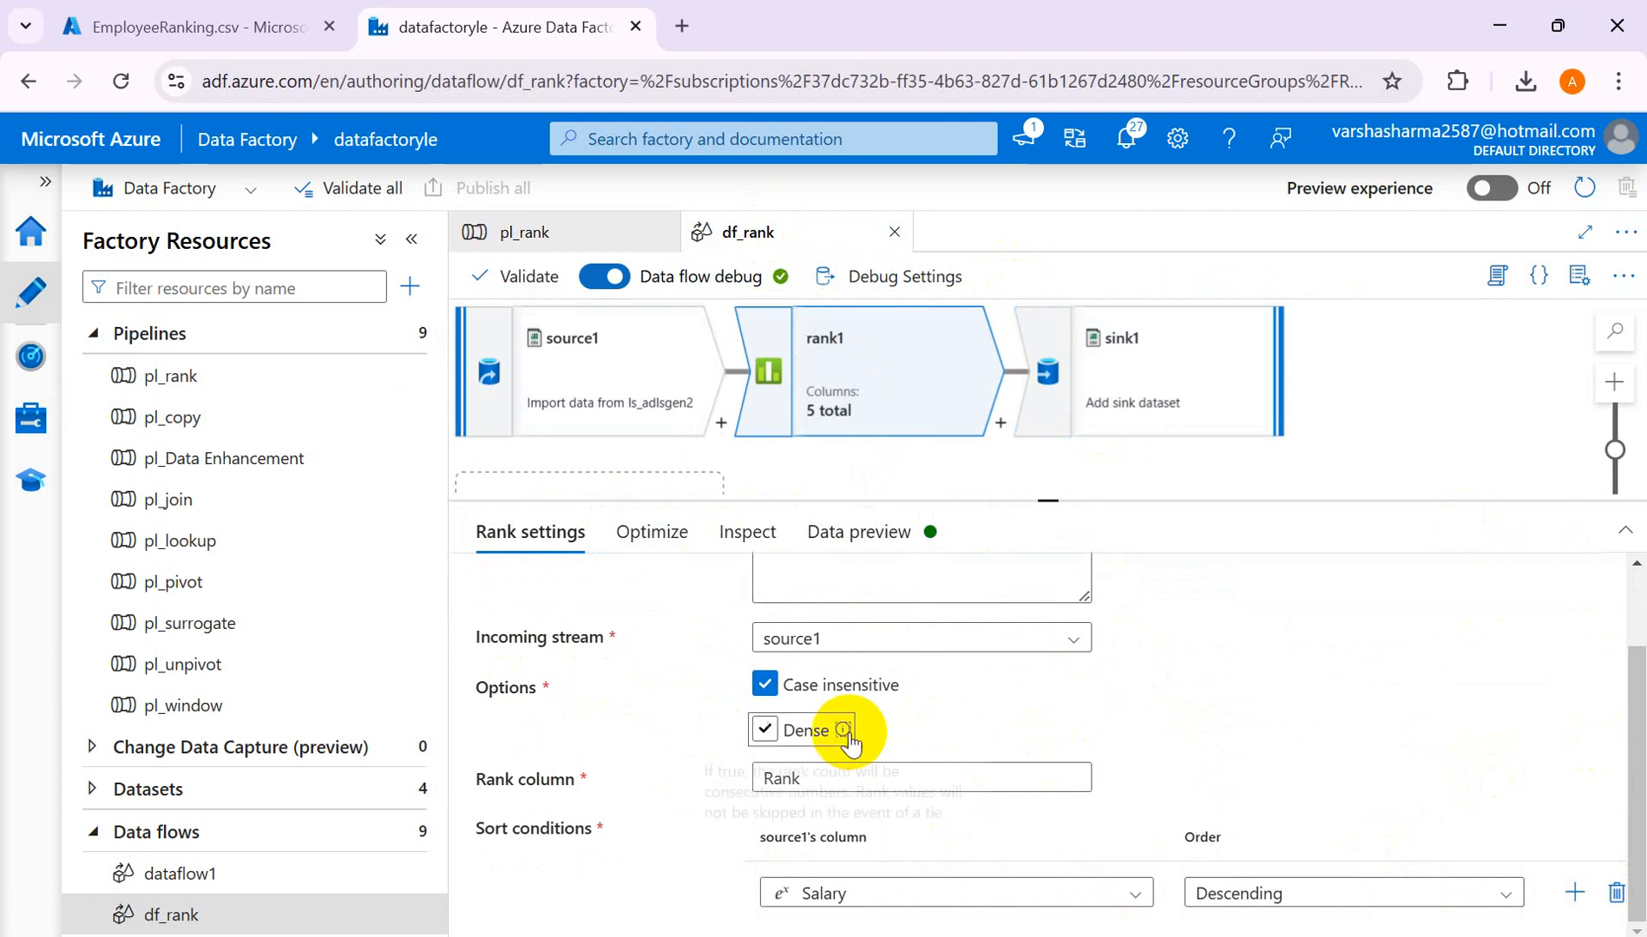
{"action": "mouse_move", "coordinate": [843, 733]}
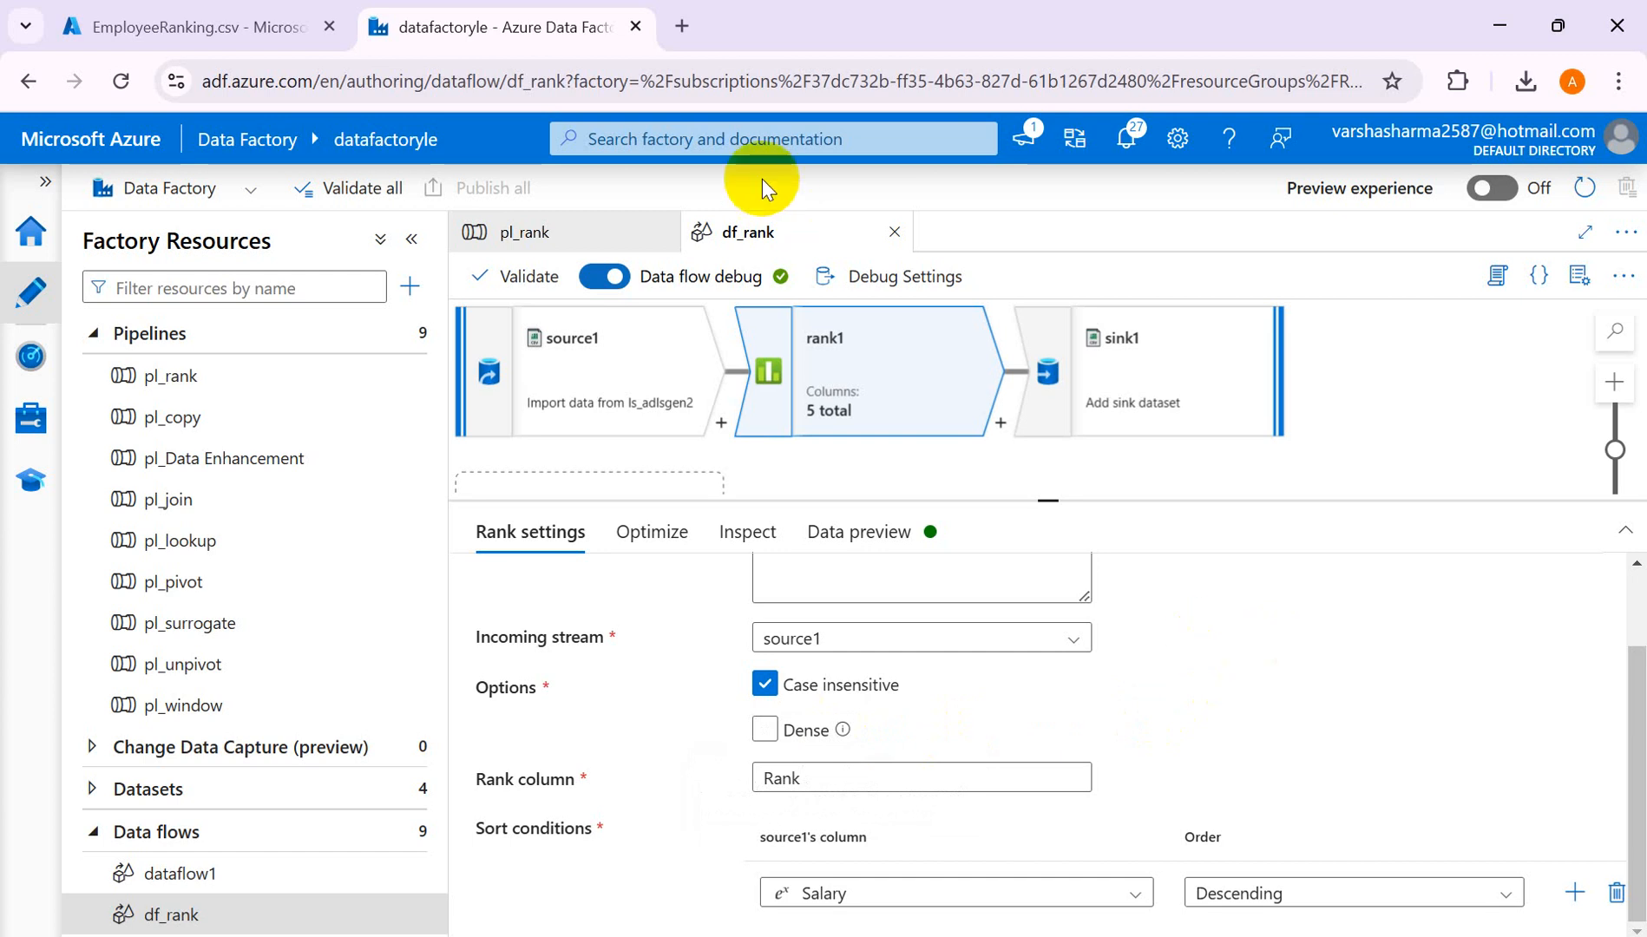
- Switch back to the Azure portal and examine the salary and rank in the last row of EmployeeRanking.csv
{"action": "left_click", "coordinate": [205, 28]}
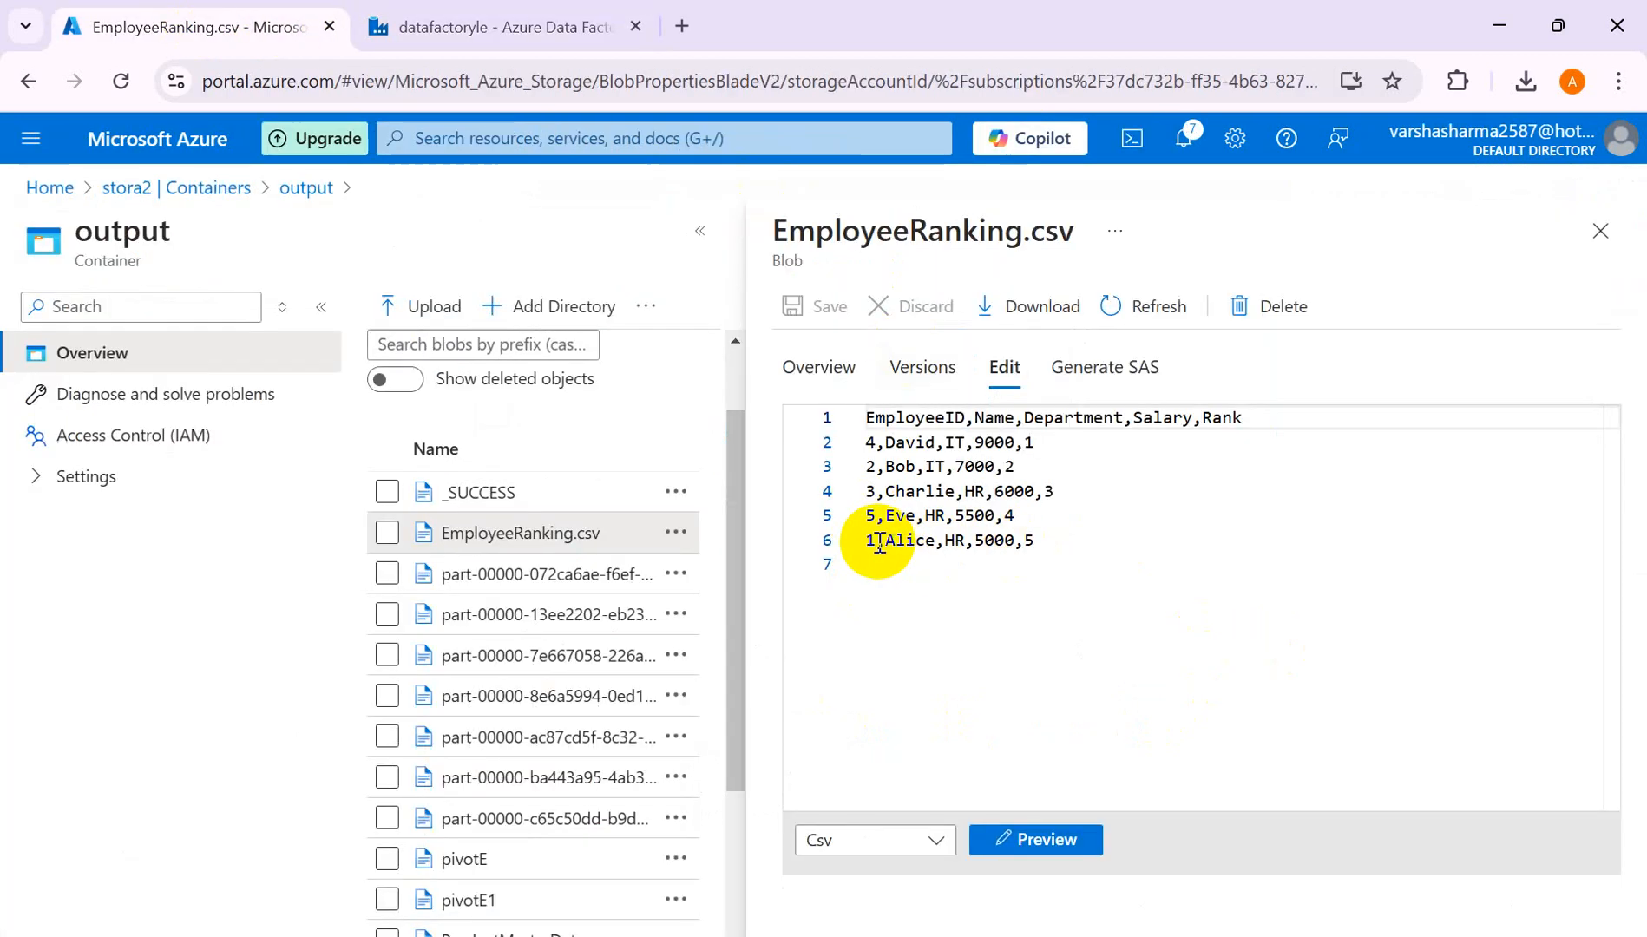
{"action": "double_click", "coordinate": [1011, 540]}
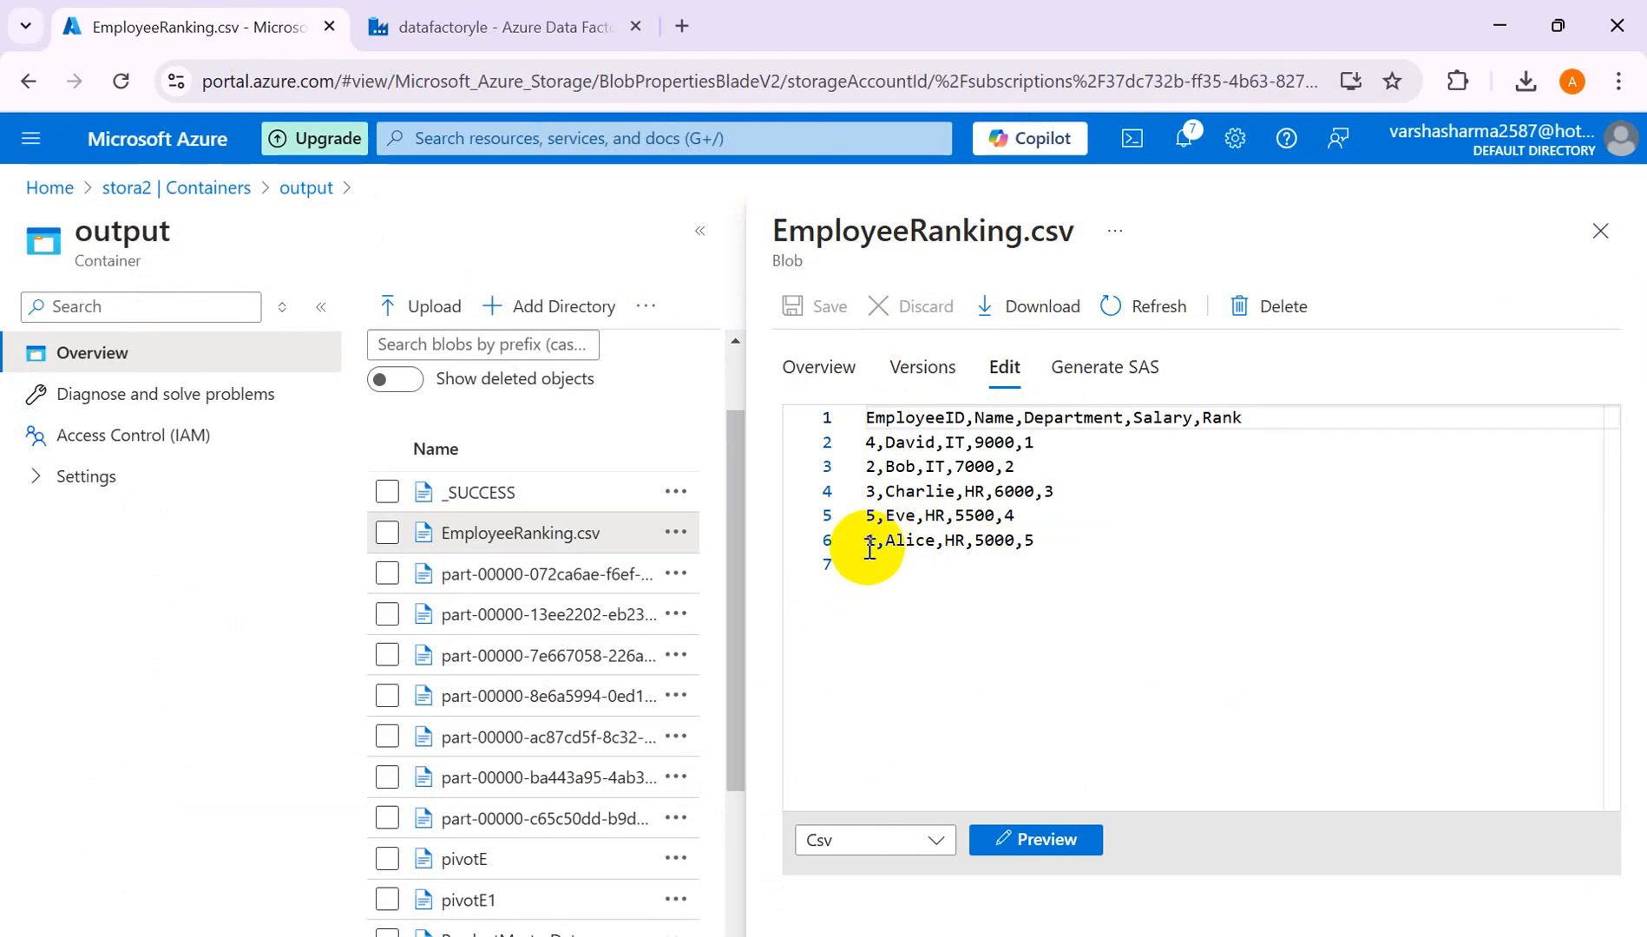
{"action": "double_click", "coordinate": [909, 545]}
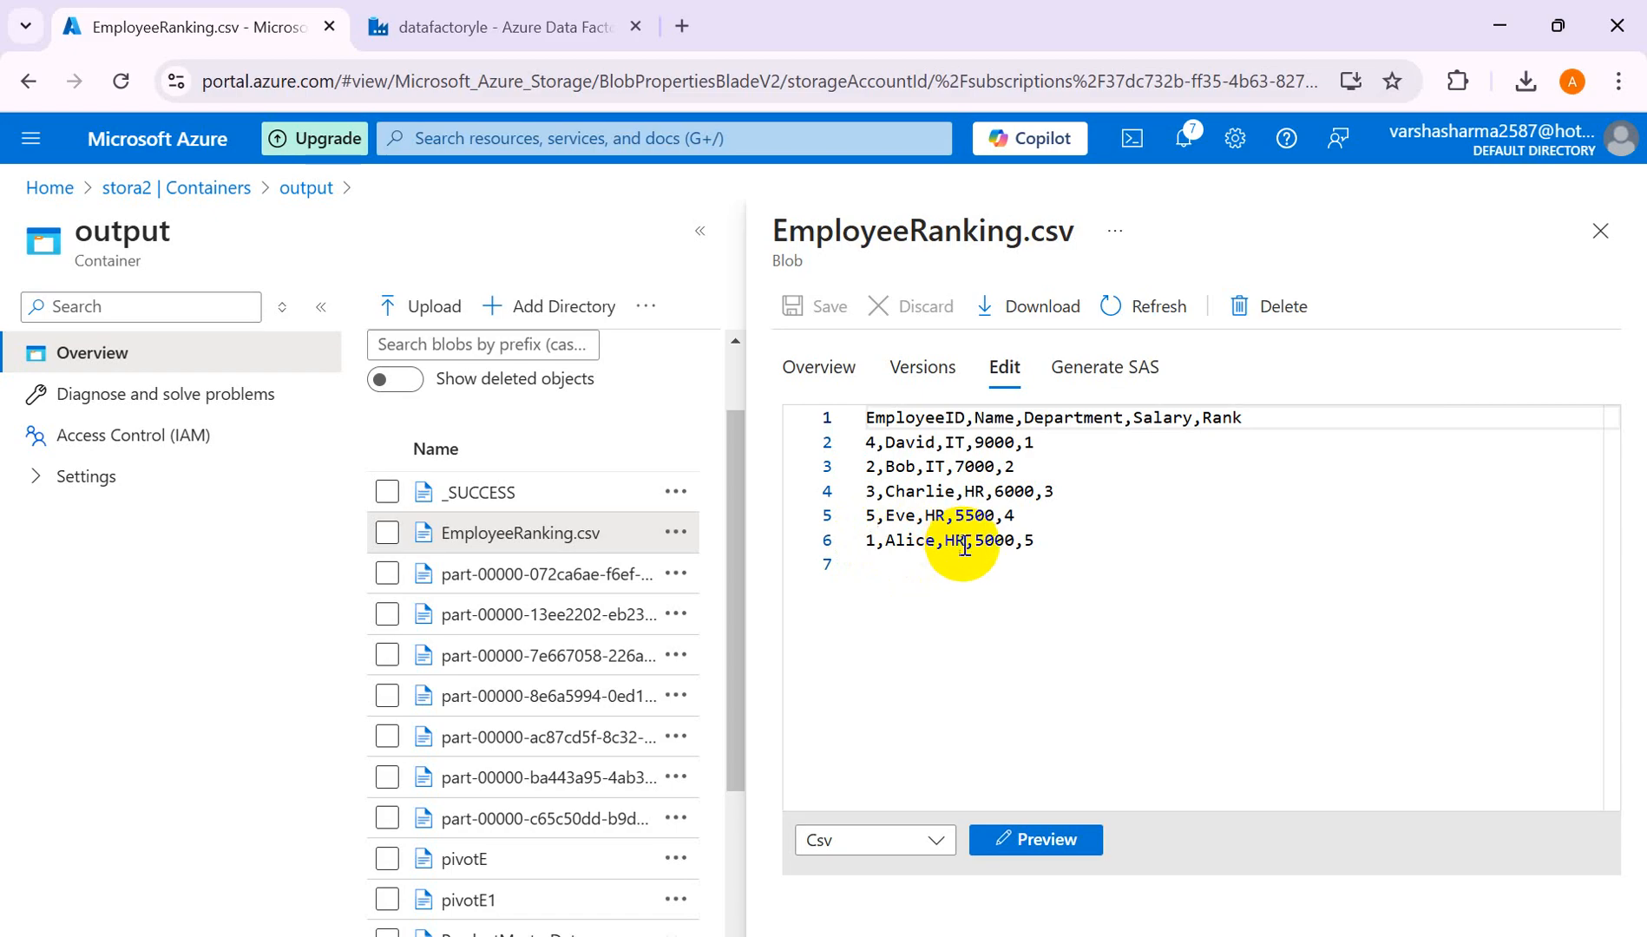
{"action": "double_click", "coordinate": [1015, 545]}
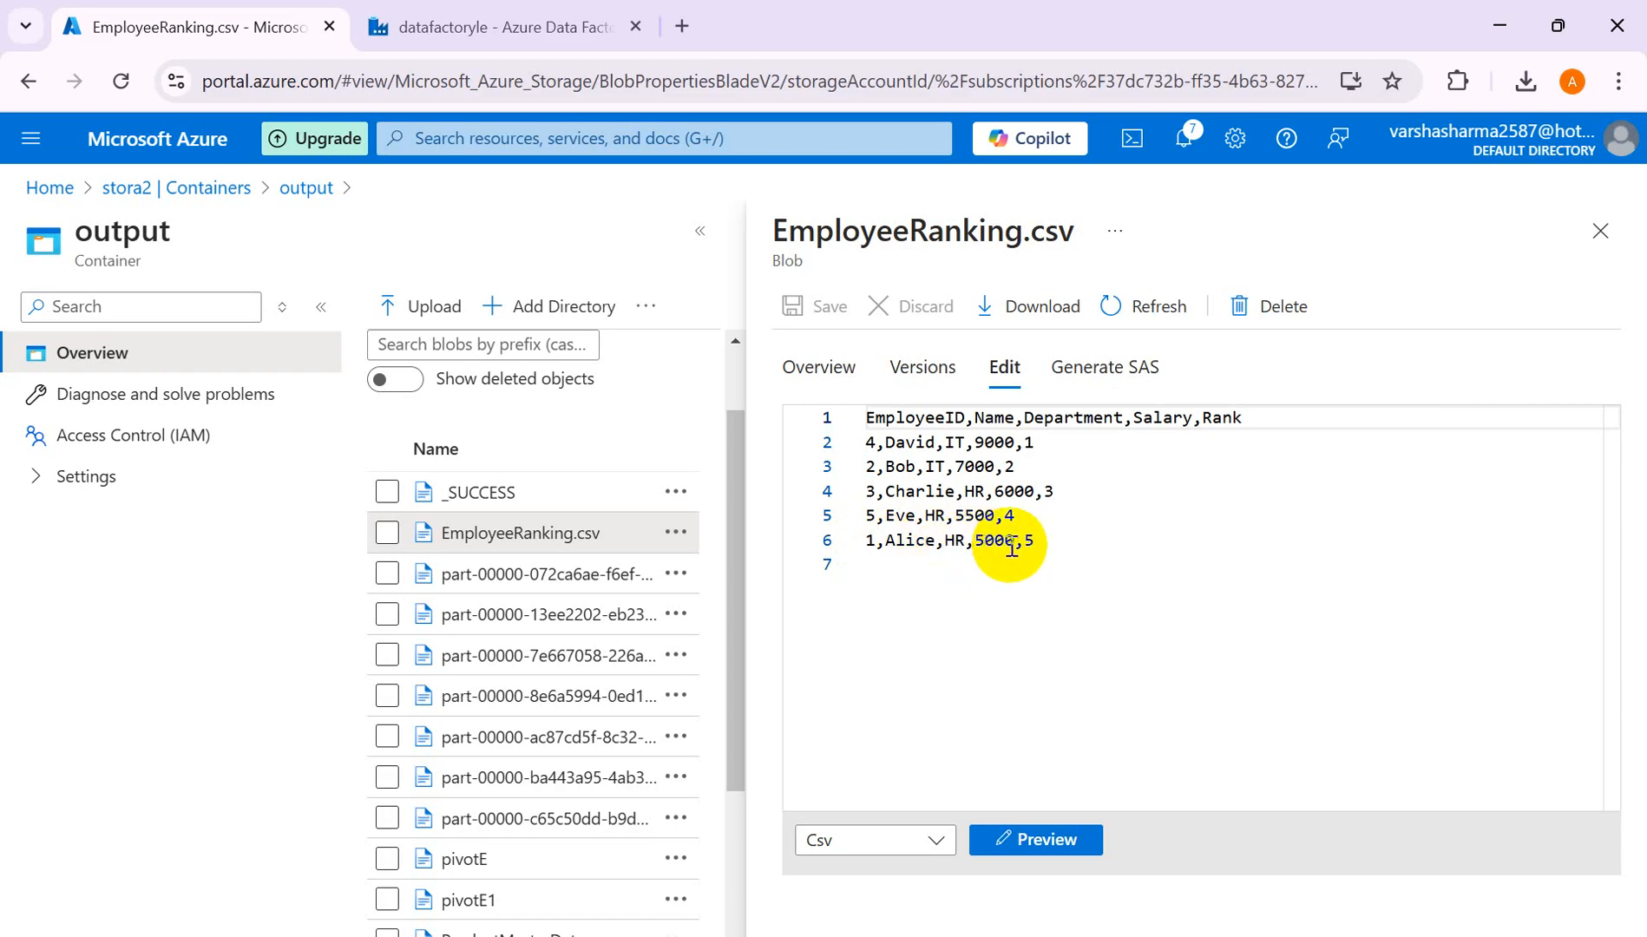
- Close EmployeeRanking.csv and open employee_rank.csv from the input container for editing
{"action": "left_click", "coordinate": [1601, 231]}
{"action": "left_click", "coordinate": [223, 189]}
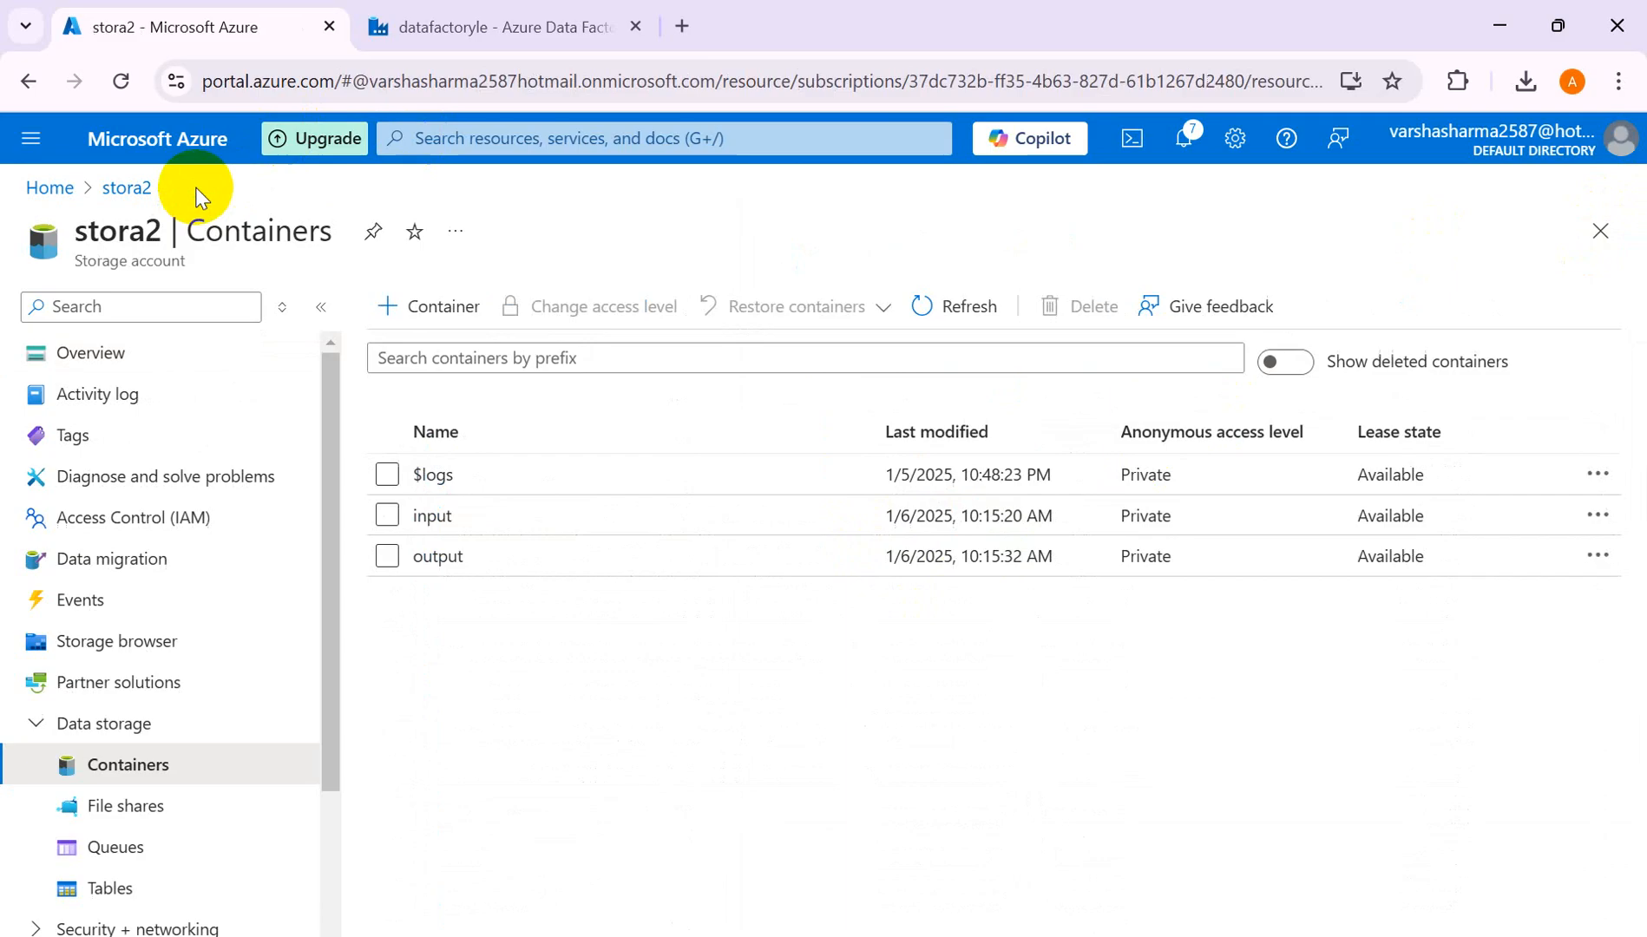
{"action": "left_click", "coordinate": [430, 517]}
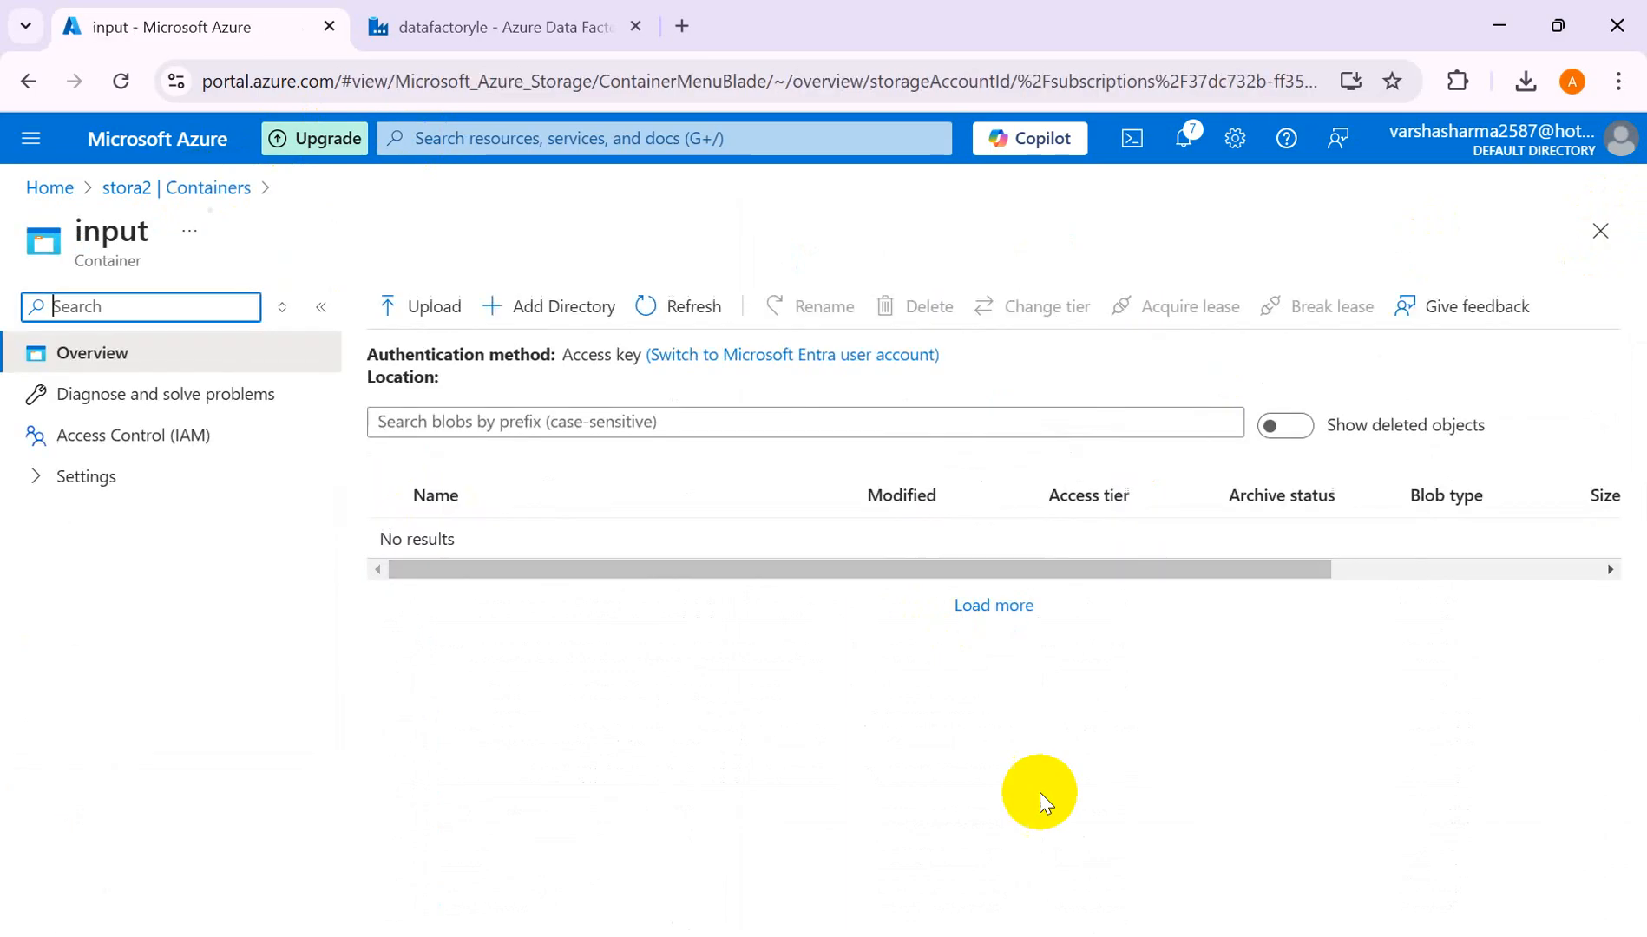
{"action": "left_click_drag", "start_coordinate": [1640, 577], "coordinate": [1640, 842]}
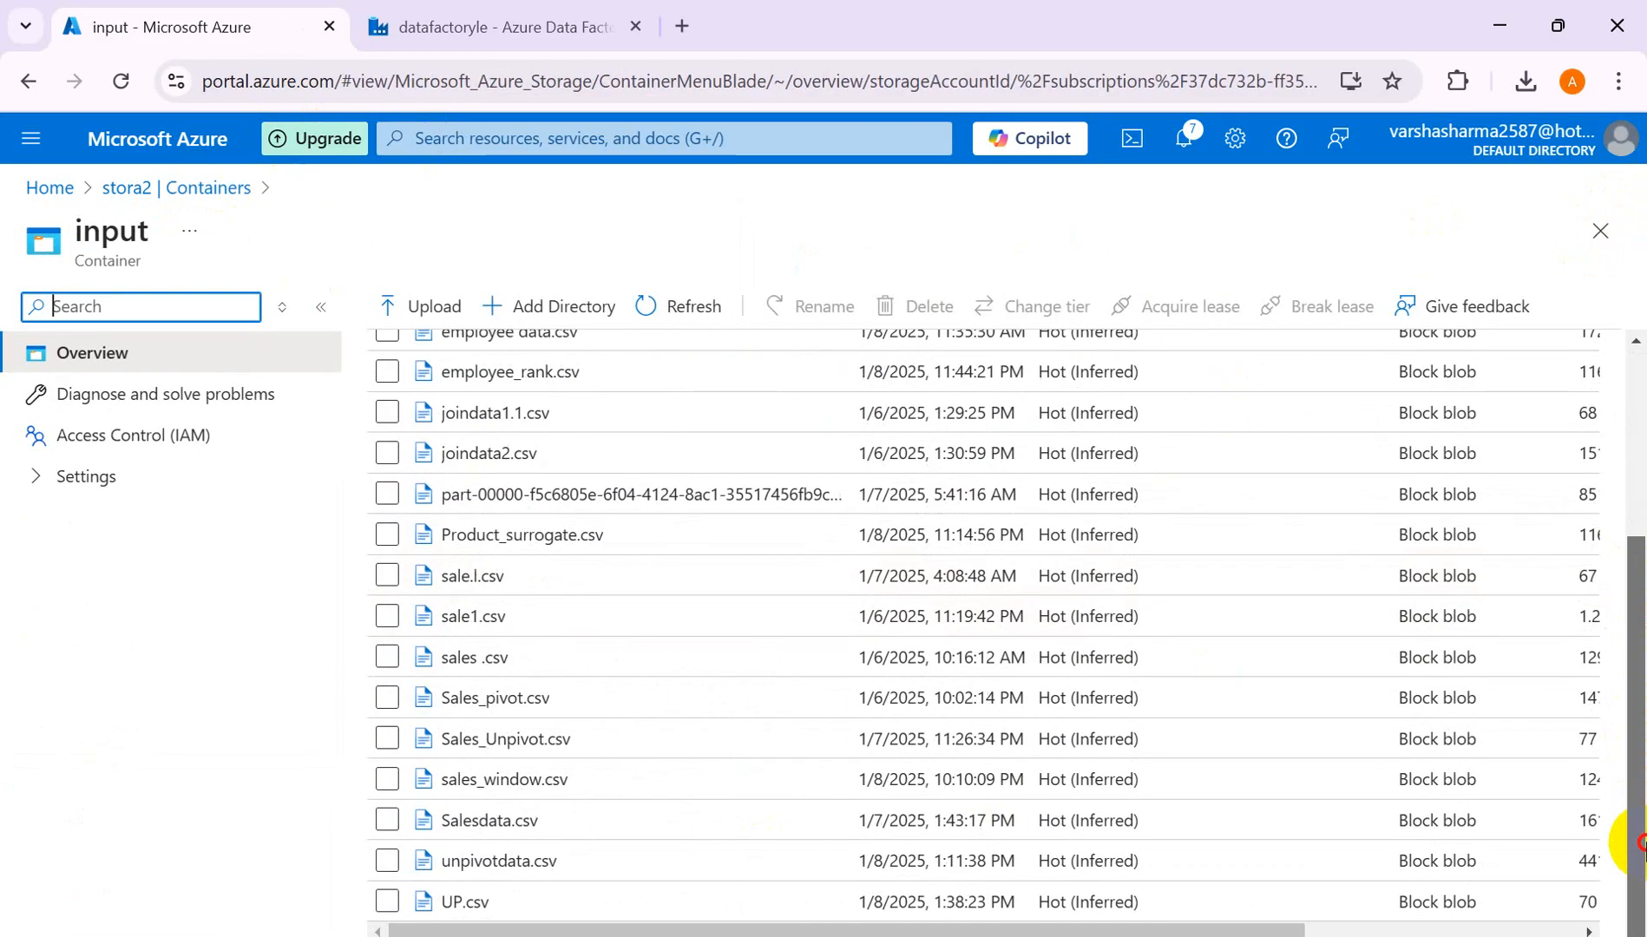
{"action": "left_click", "coordinate": [512, 373]}
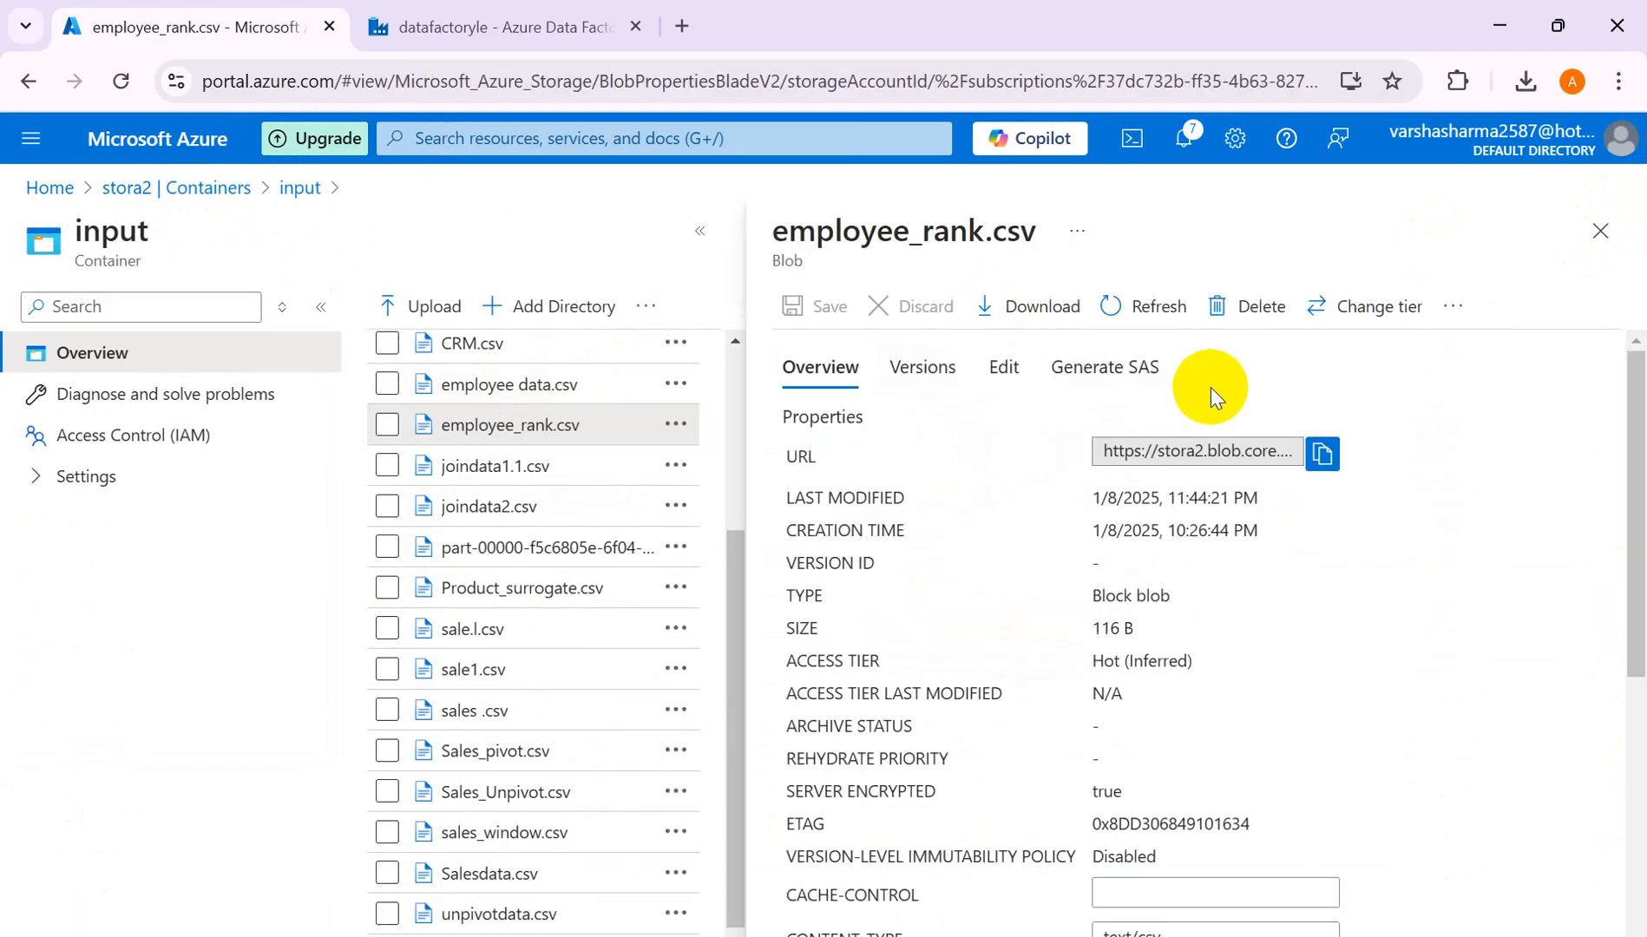
{"action": "left_click", "coordinate": [1003, 366]}
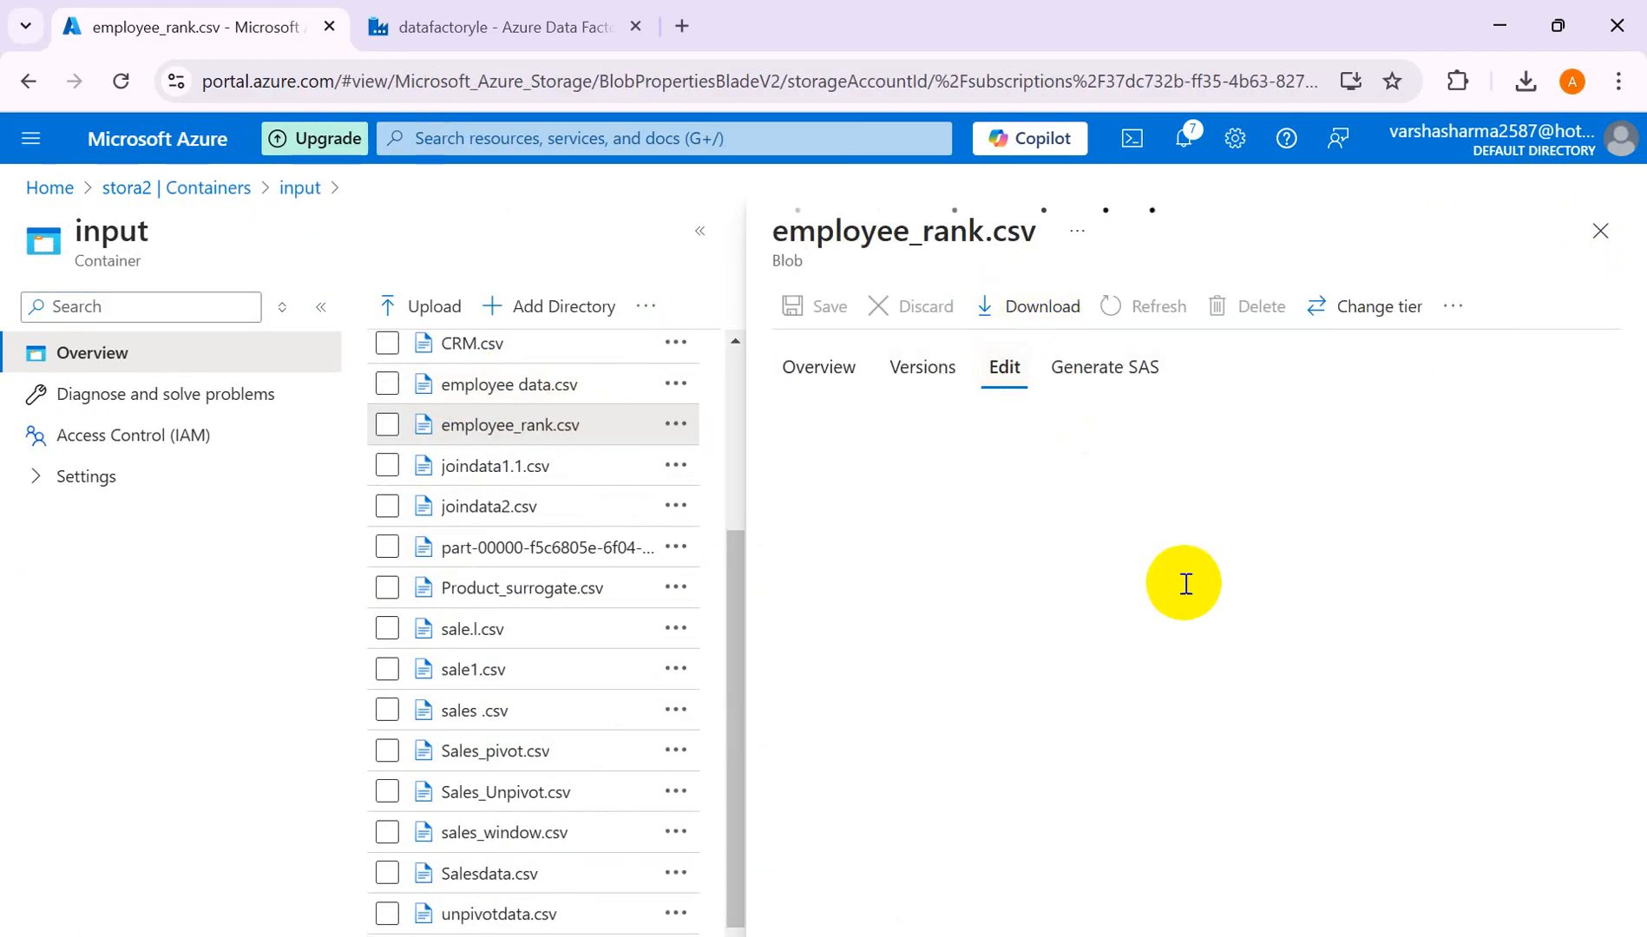
- Append a row to employee_rank.csv with EmployeeID 6, the employee's name, department IT and salary 5000, and save the file
{"action": "left_click", "coordinate": [1005, 535]}
{"action": "key", "text": "Return"}
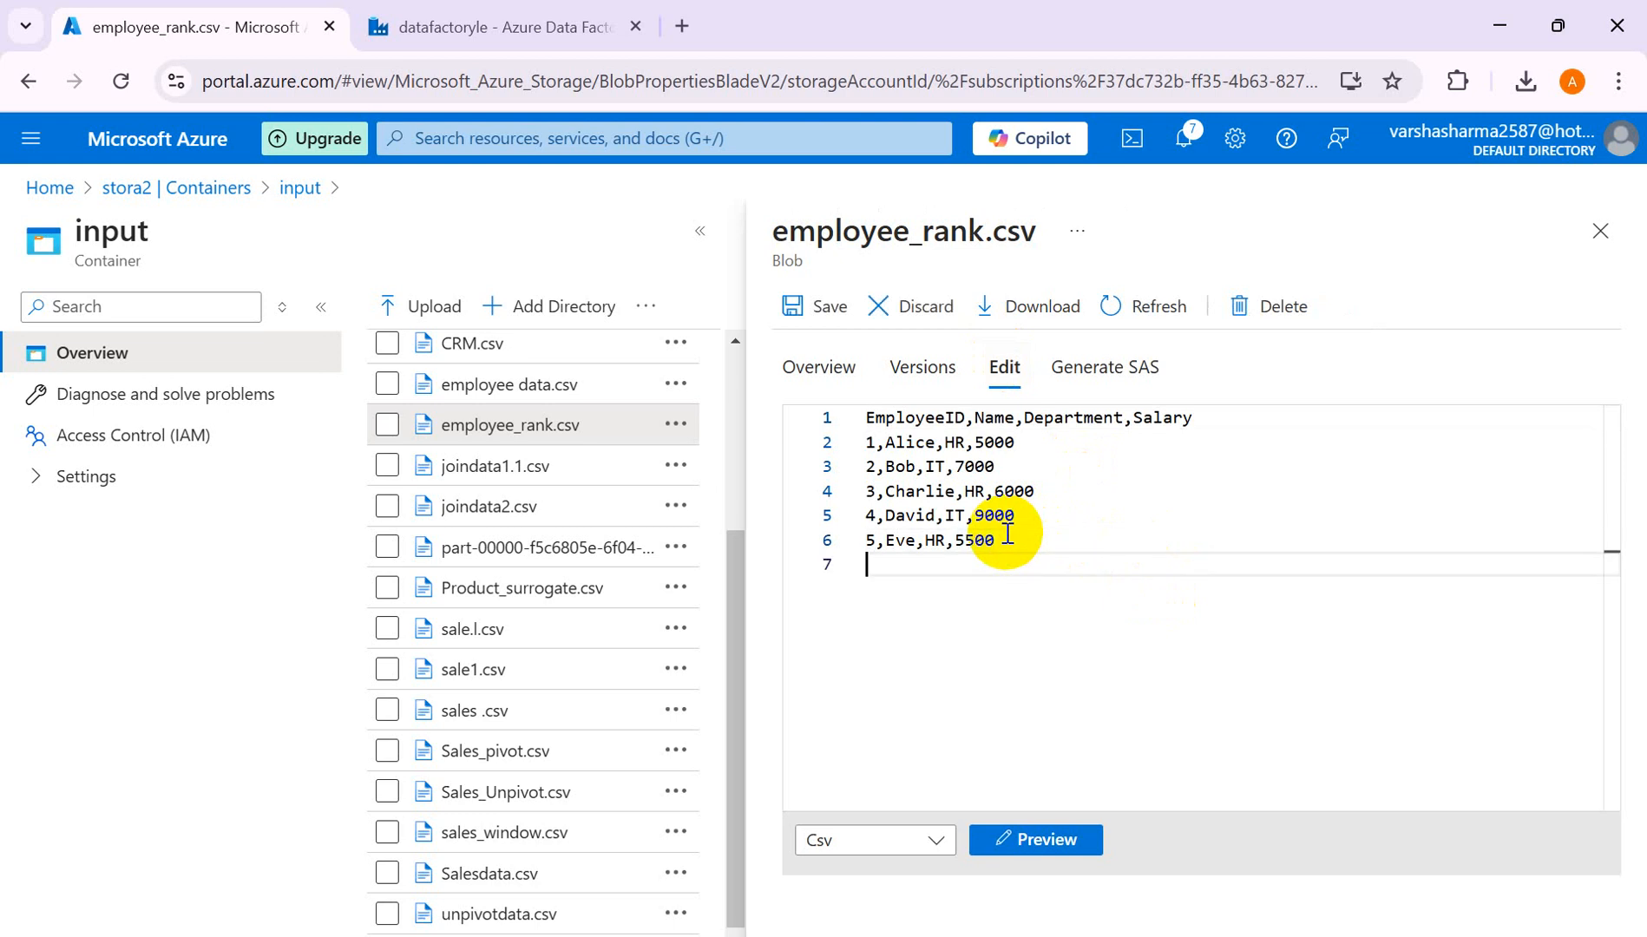
{"action": "type", "text": "6,Adam"}
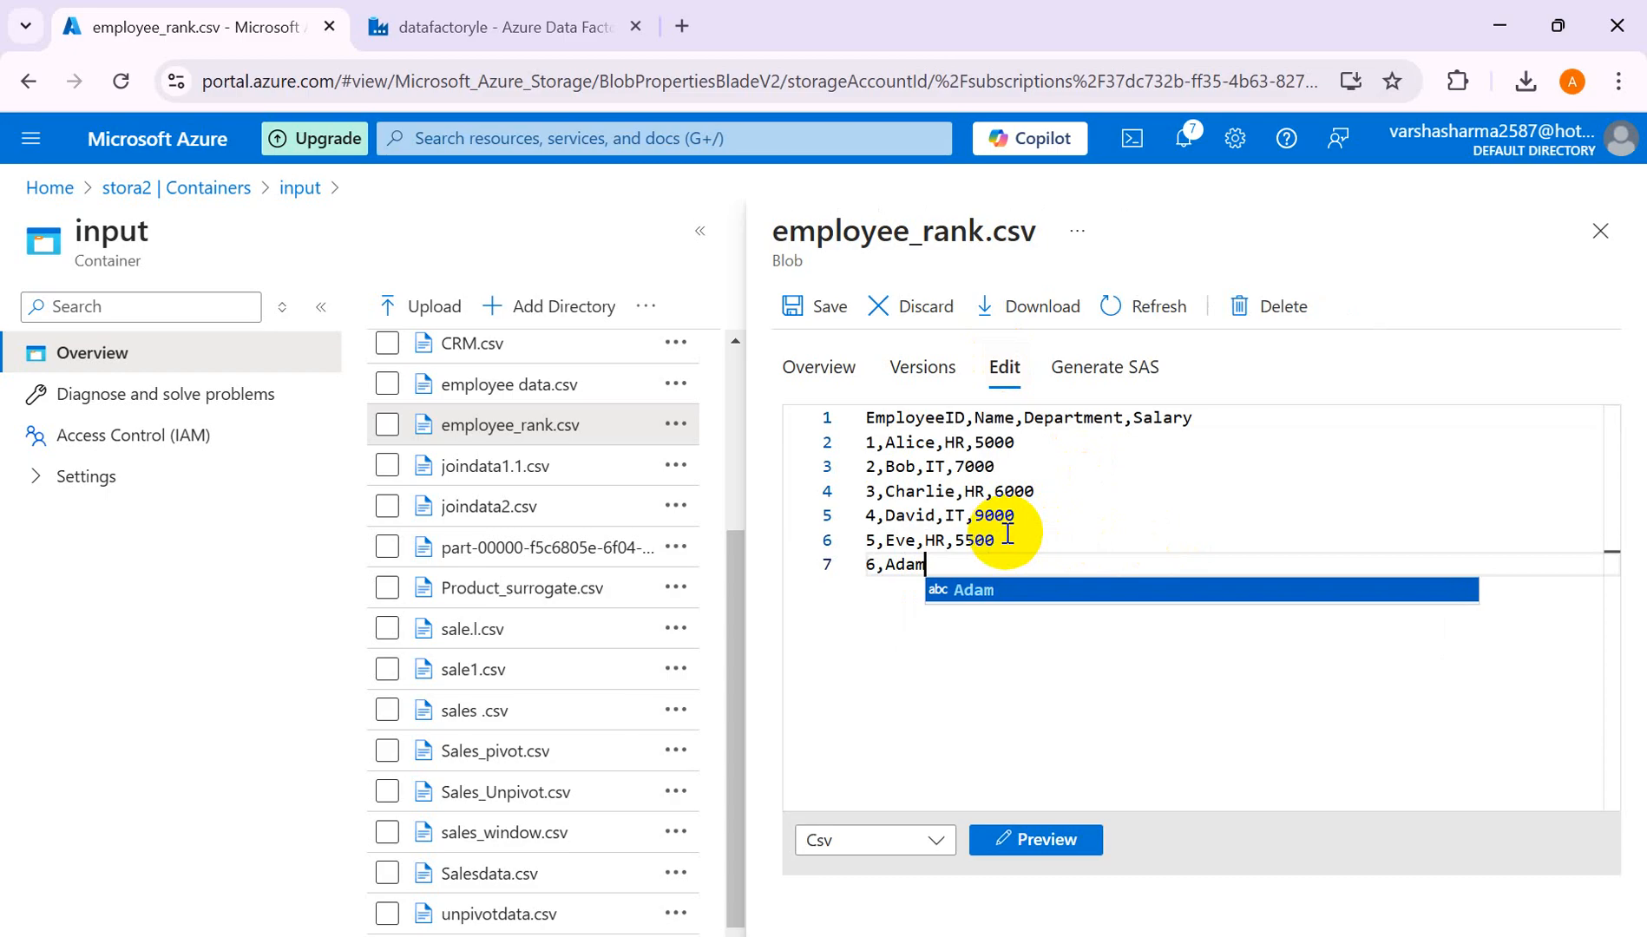
{"action": "type", "text": ","}
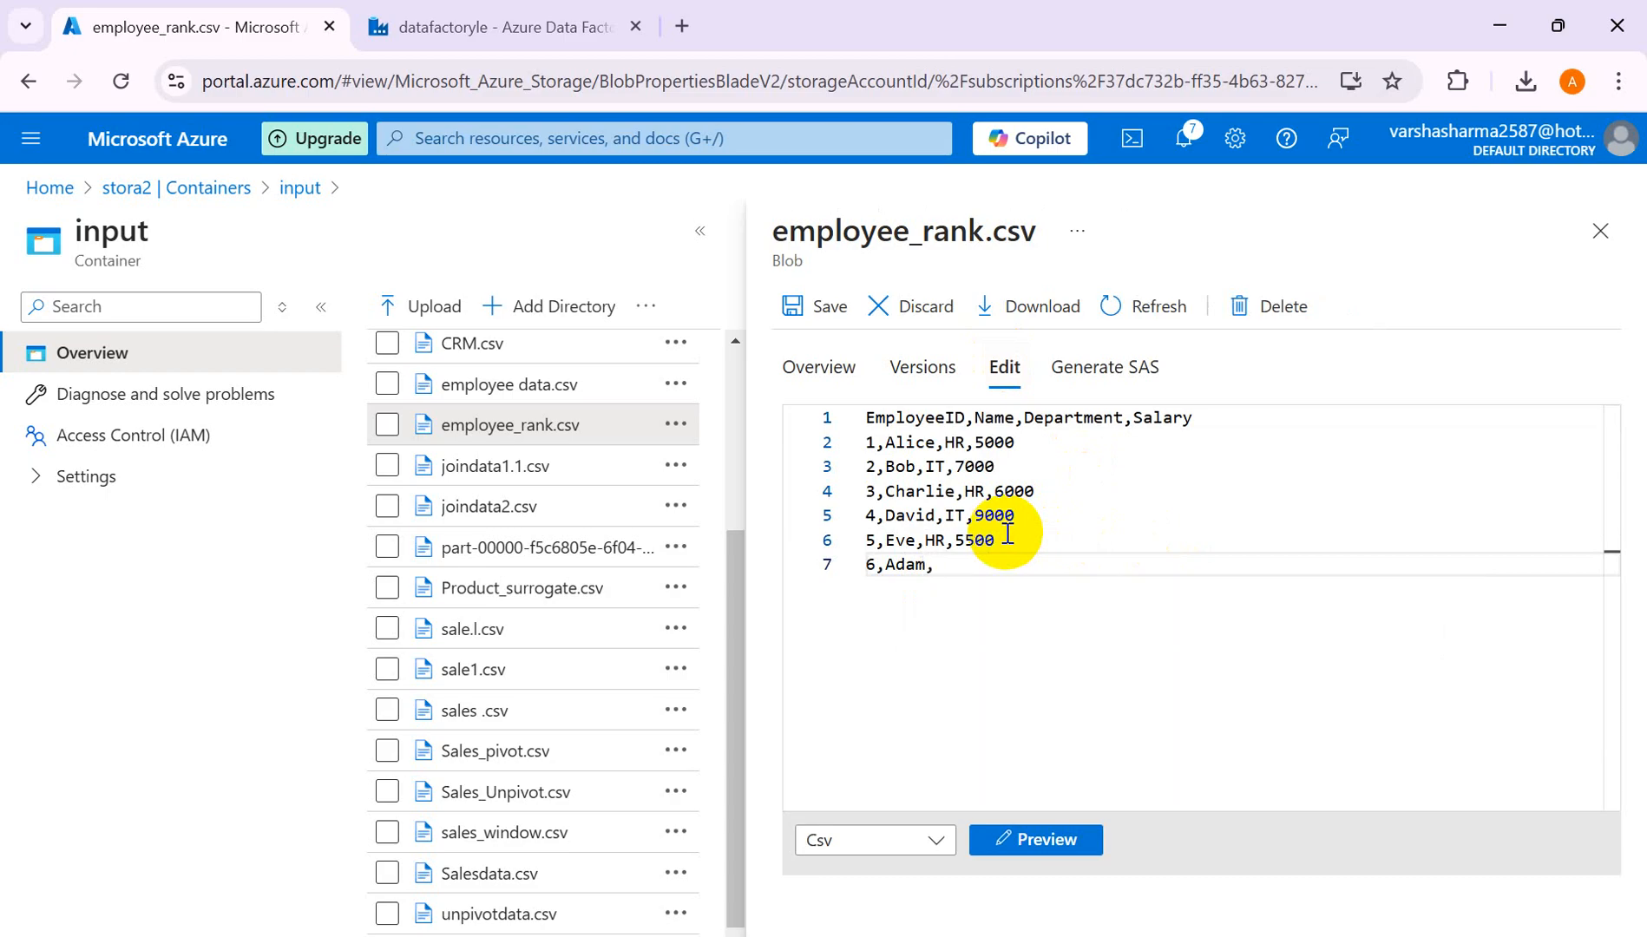
{"action": "type", "text": "IT"}
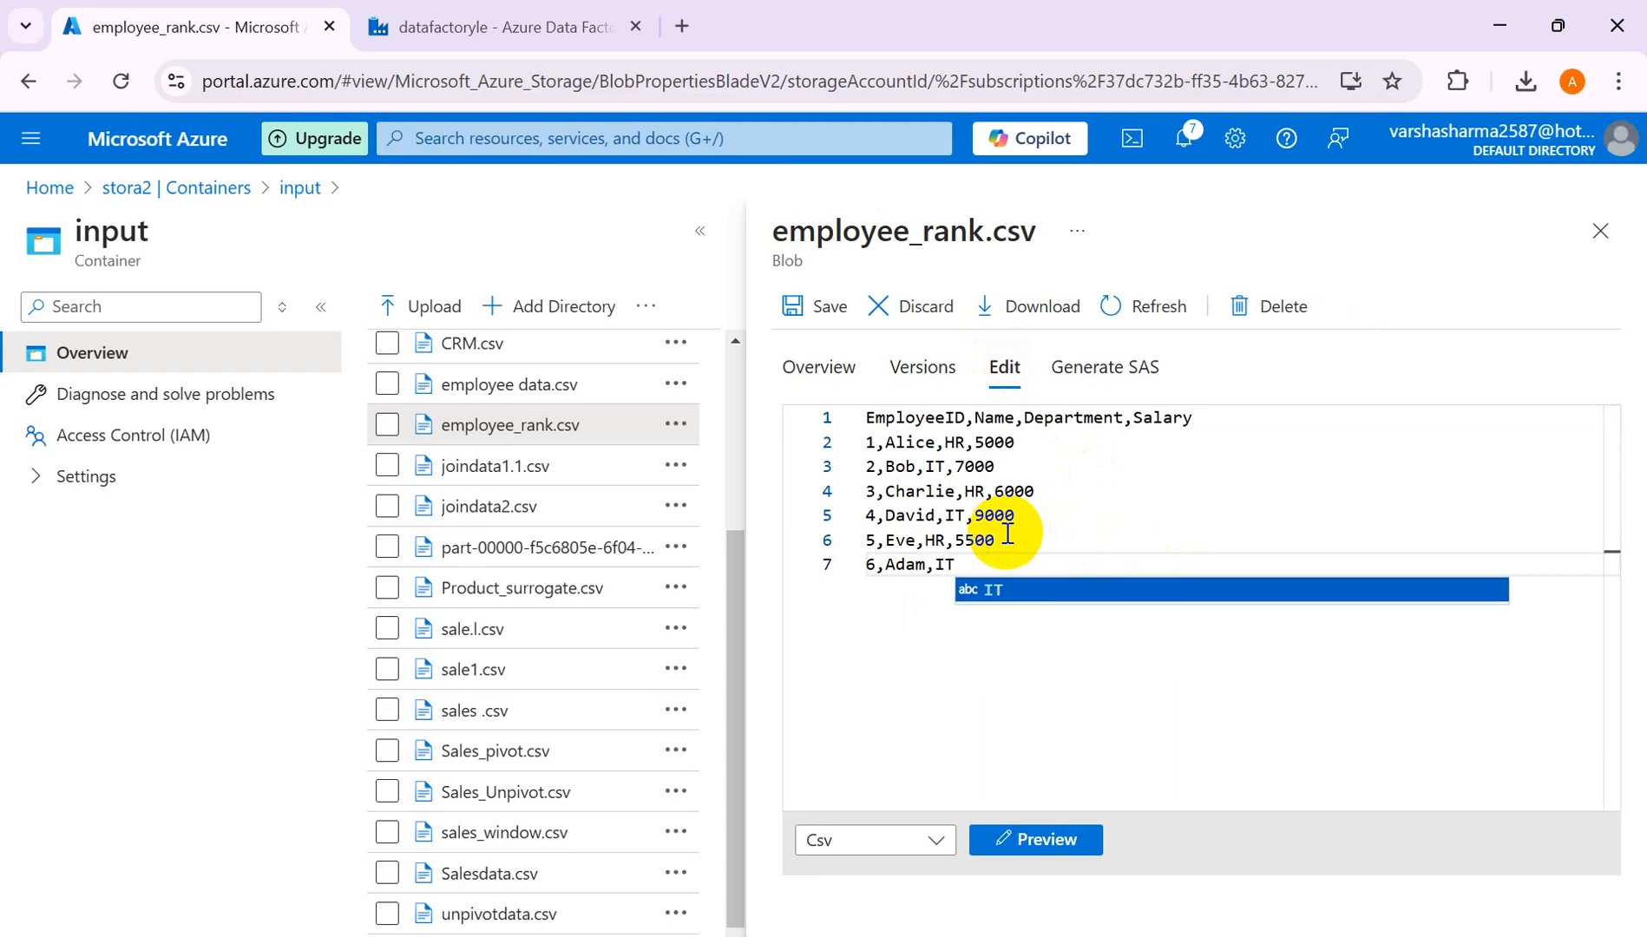
{"action": "type", "text": ",5000"}
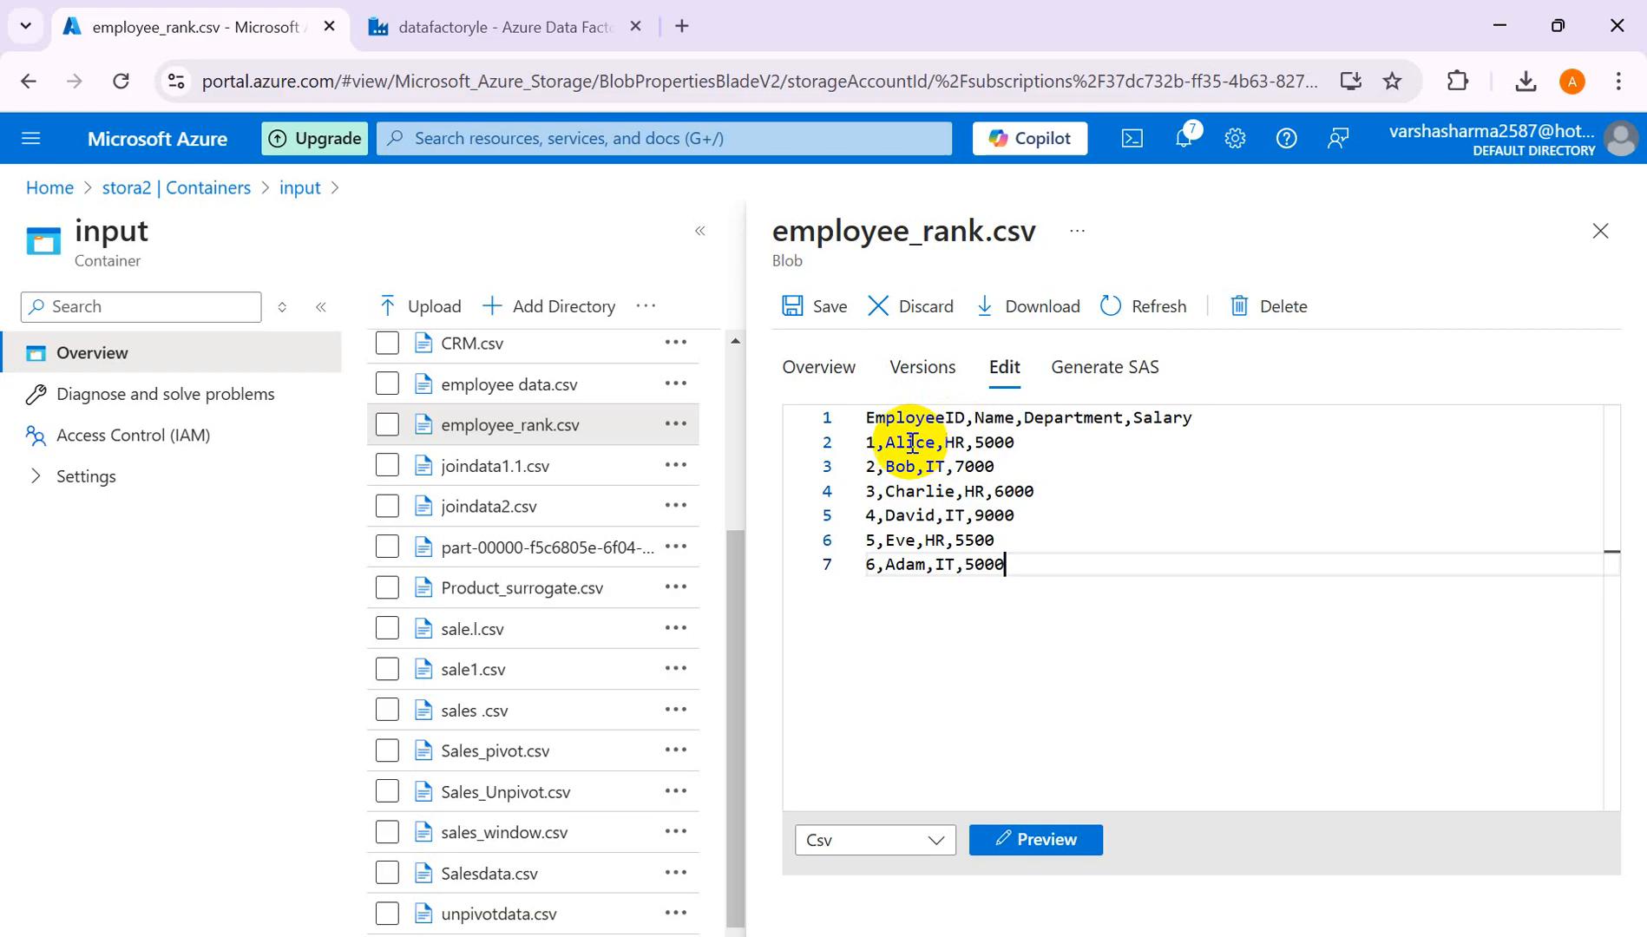
{"action": "left_click", "coordinate": [827, 308]}
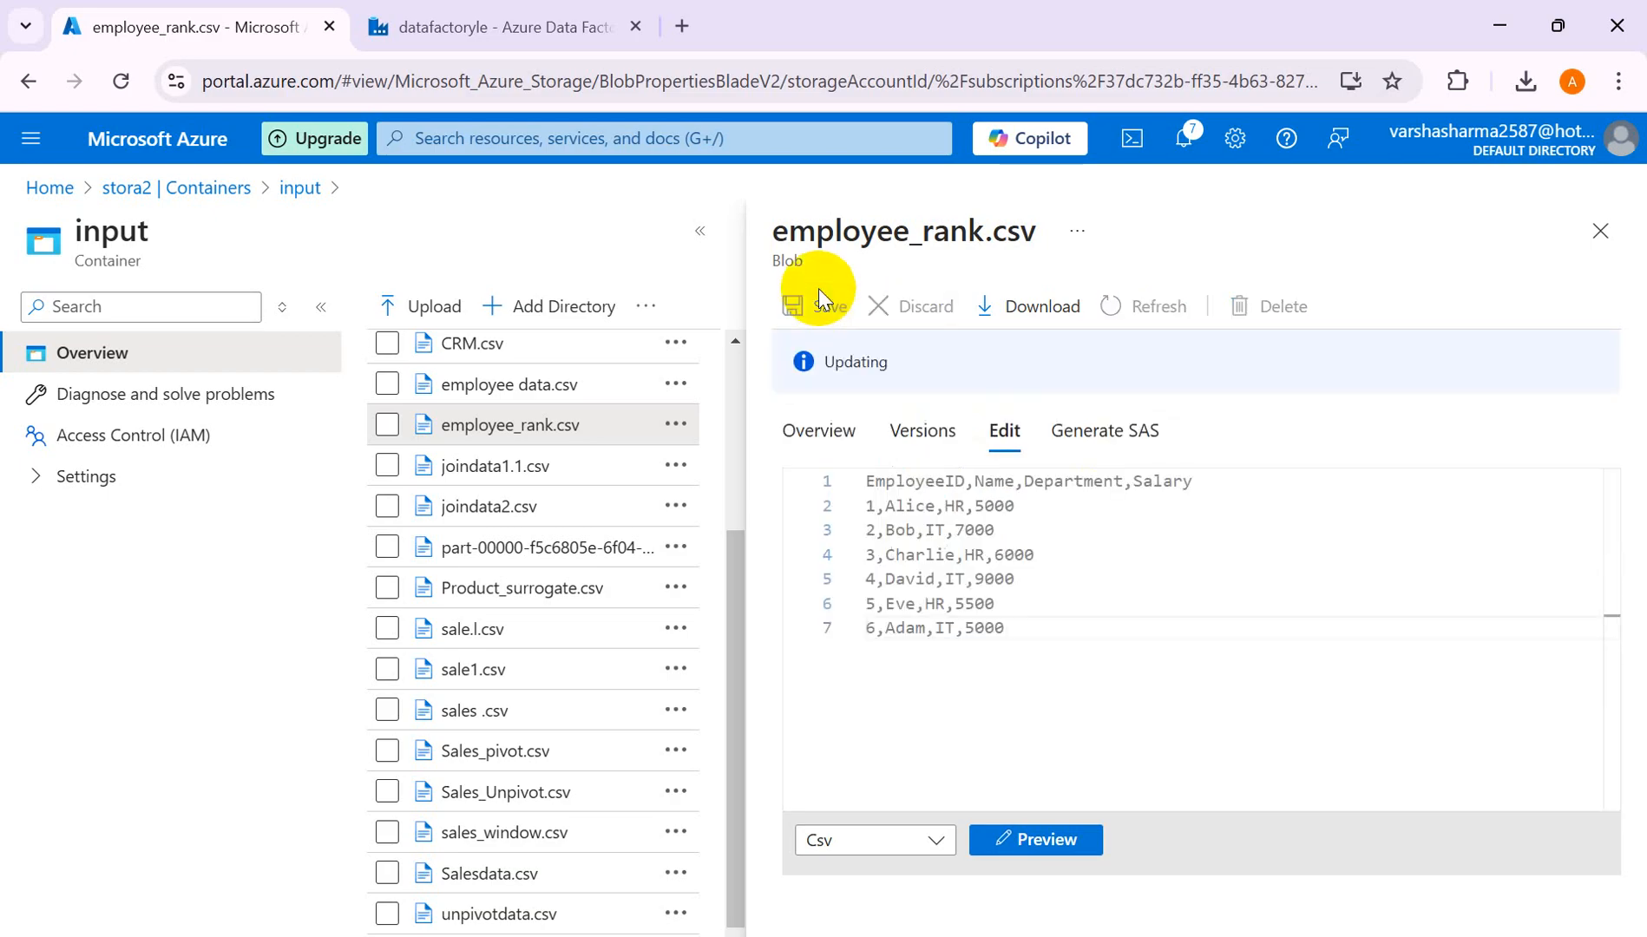
- Close employee_rank.csv and open the output container of the stora2 storage account
{"action": "left_click", "coordinate": [469, 27]}
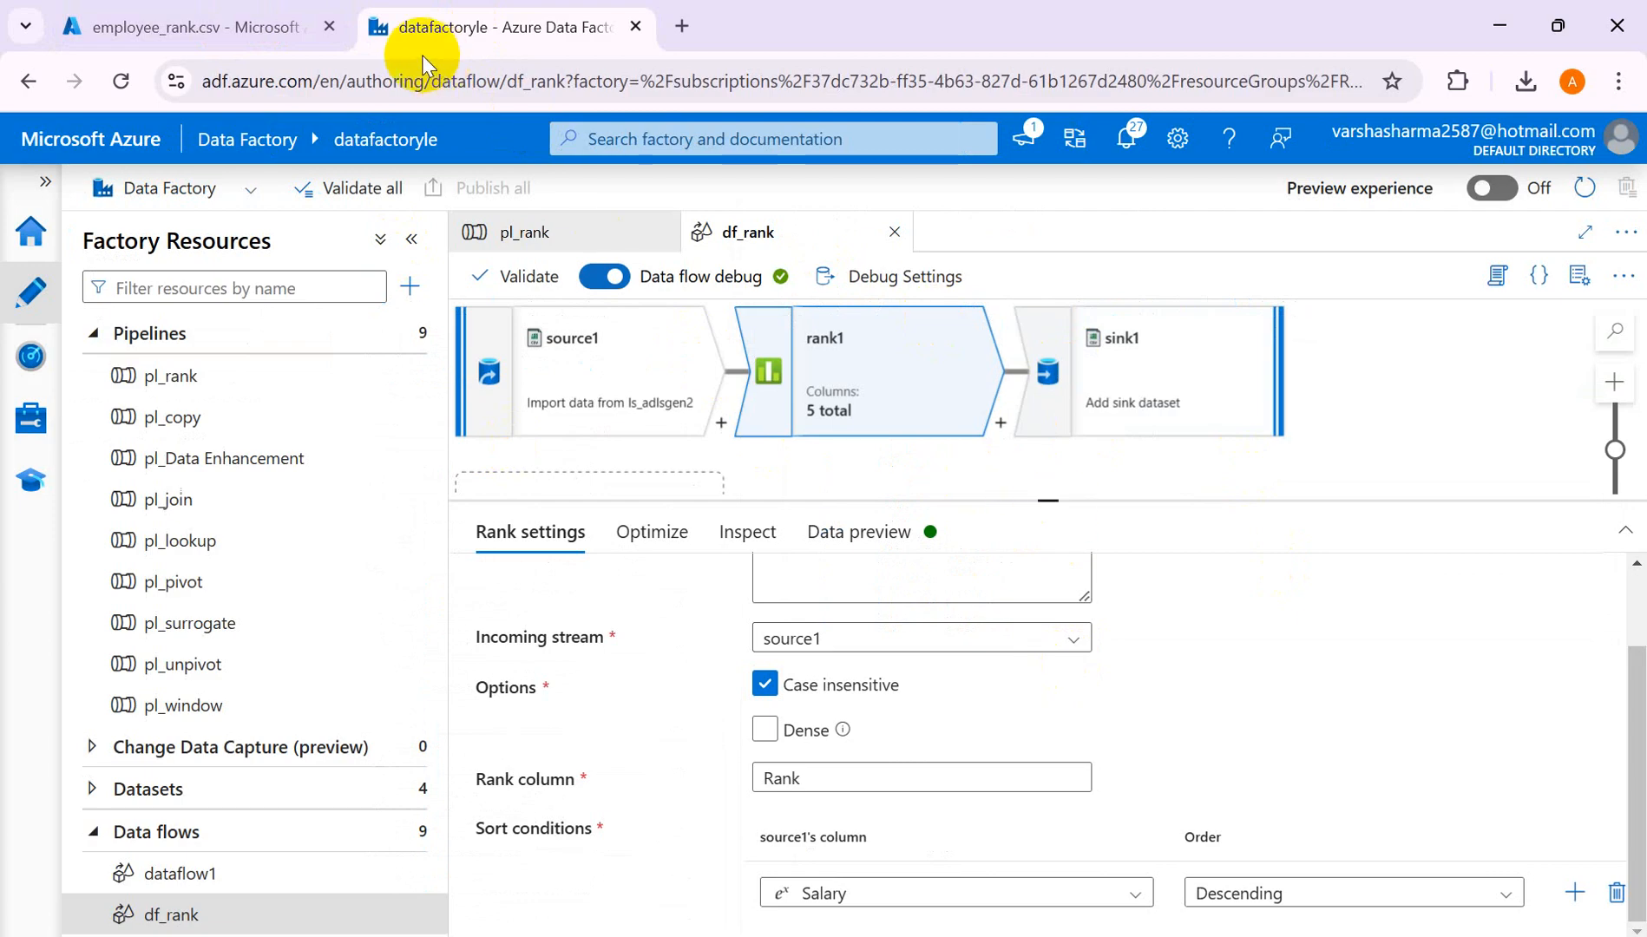
{"action": "left_click", "coordinate": [193, 26]}
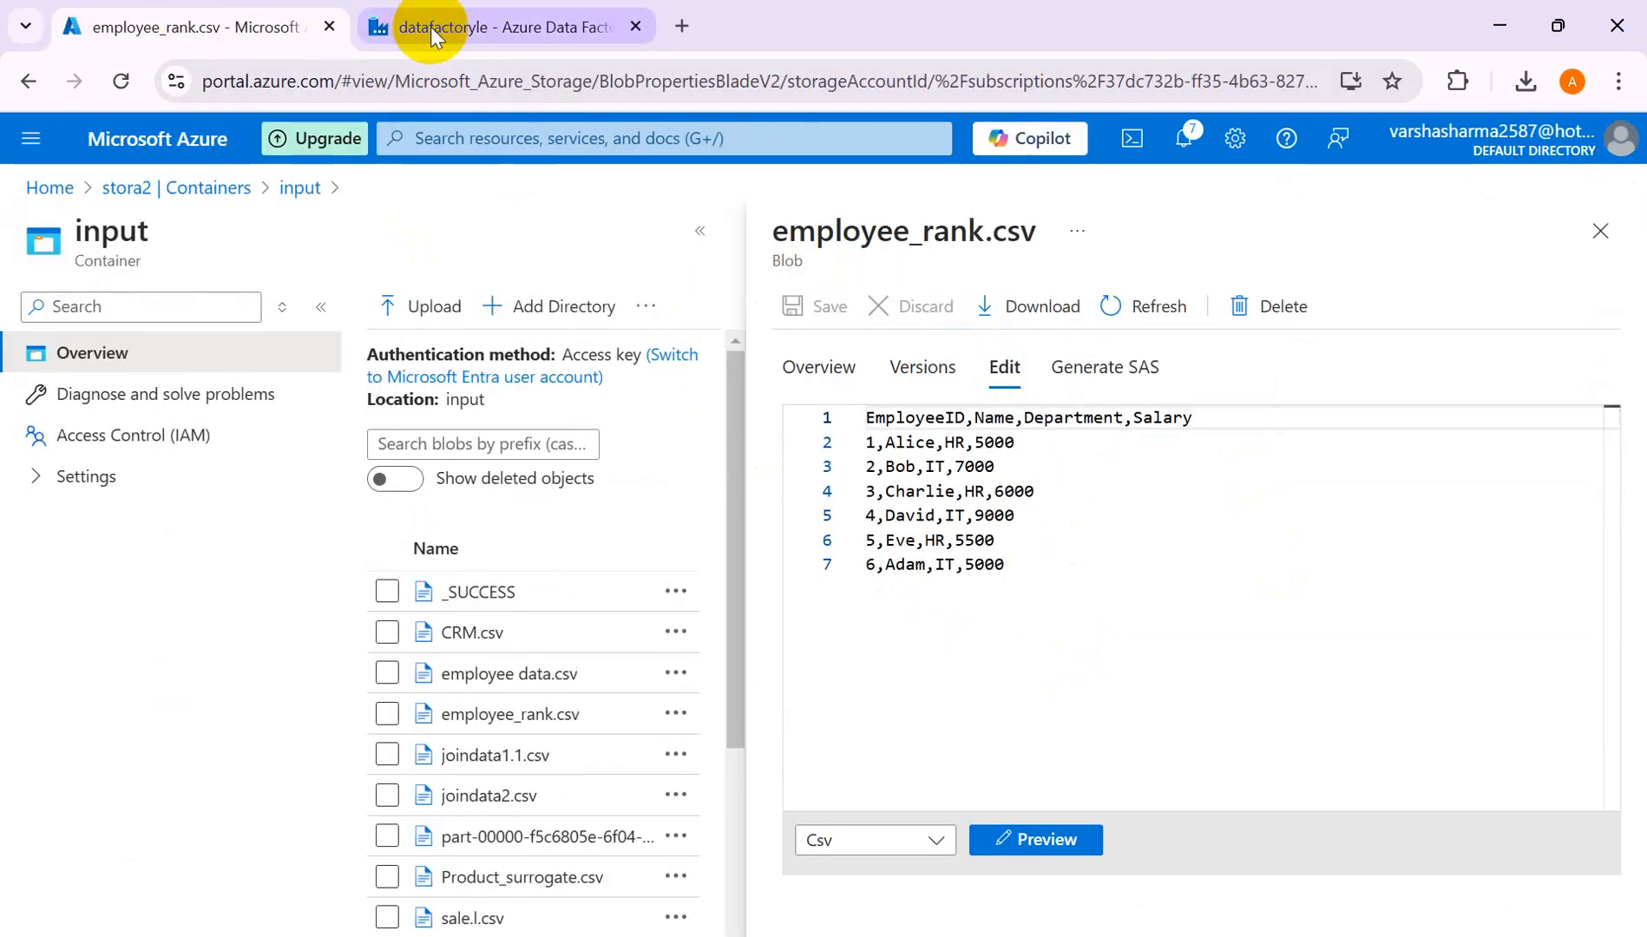
{"action": "left_click", "coordinate": [430, 27]}
{"action": "left_click", "coordinate": [227, 35]}
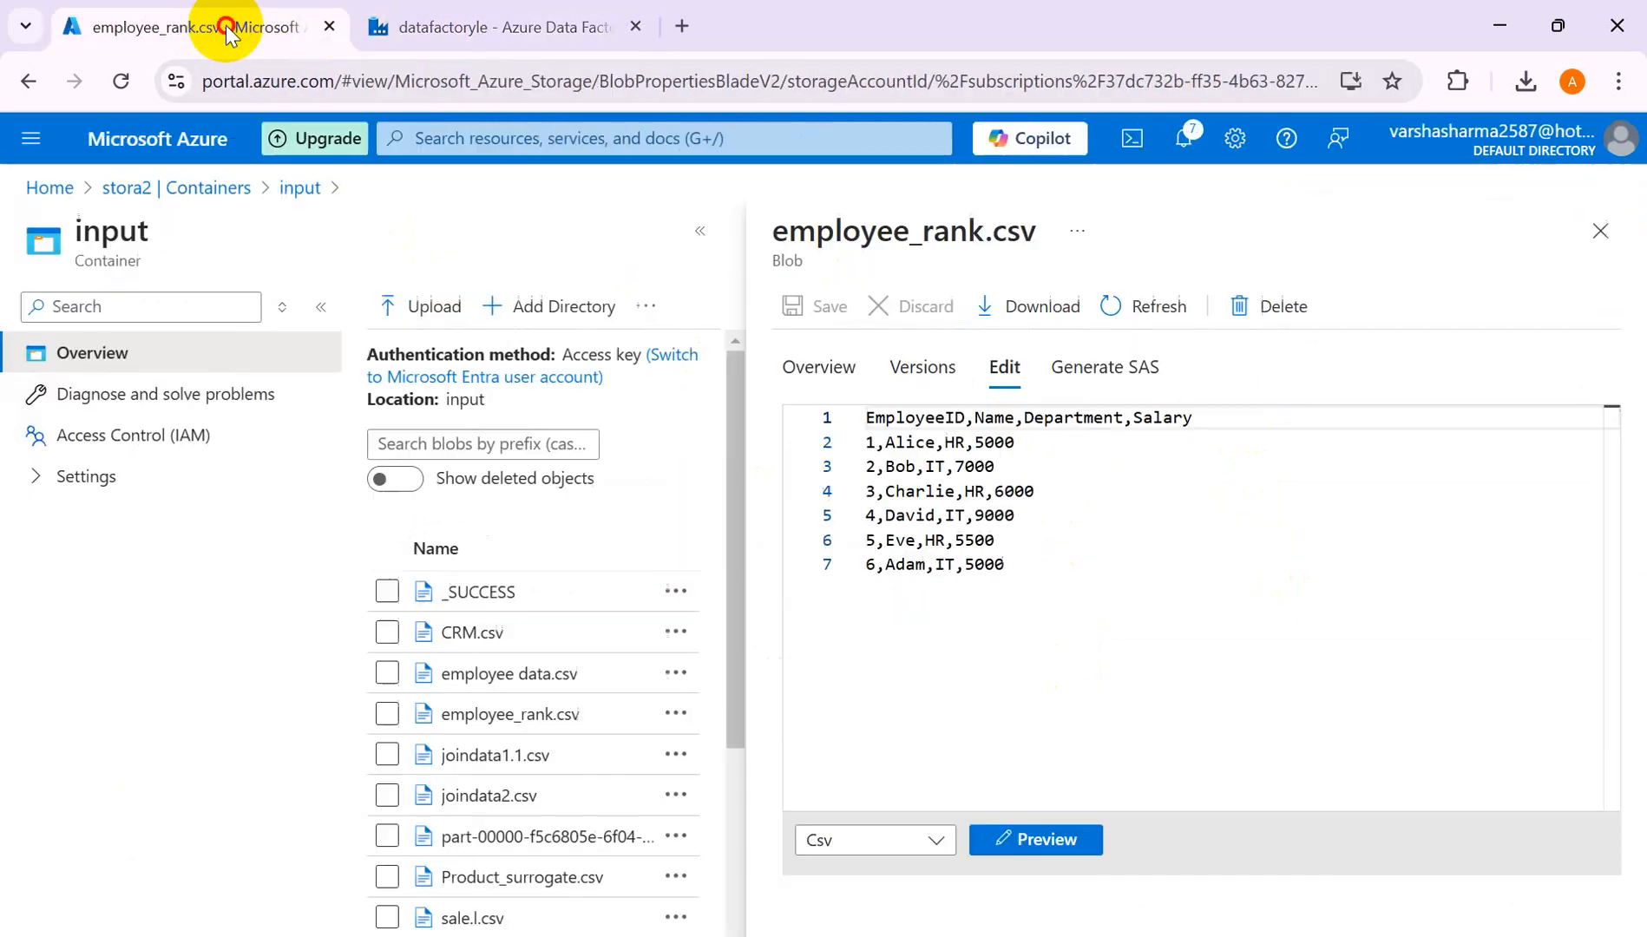
{"action": "left_click", "coordinate": [1601, 236]}
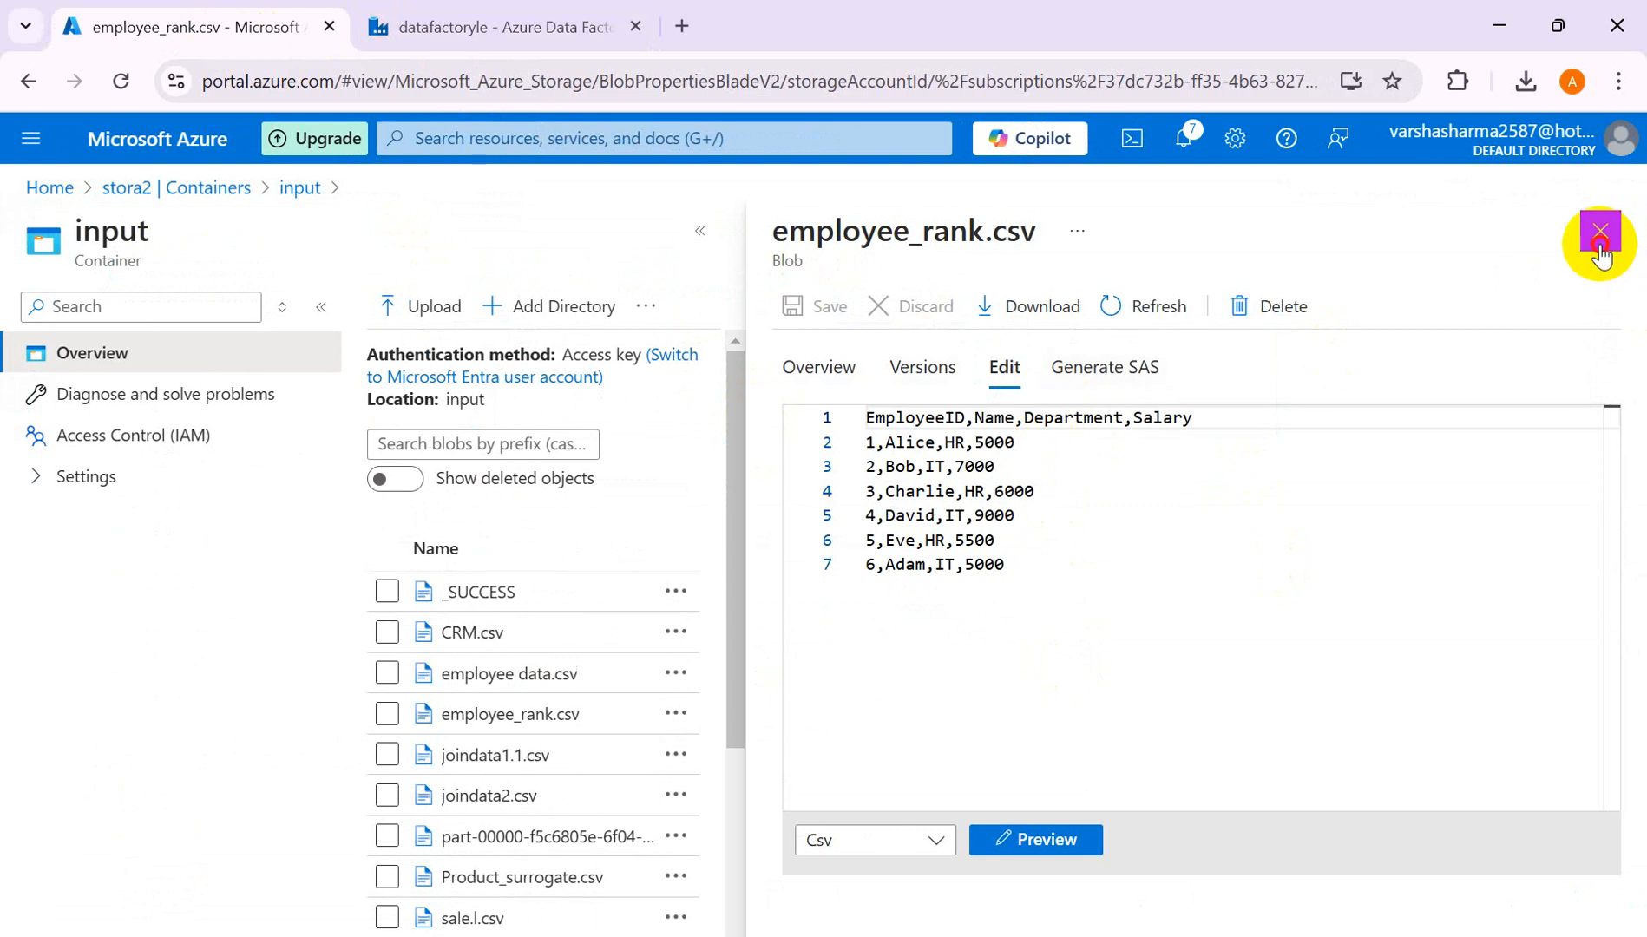
{"action": "left_click", "coordinate": [180, 190]}
{"action": "left_click", "coordinate": [449, 557]}
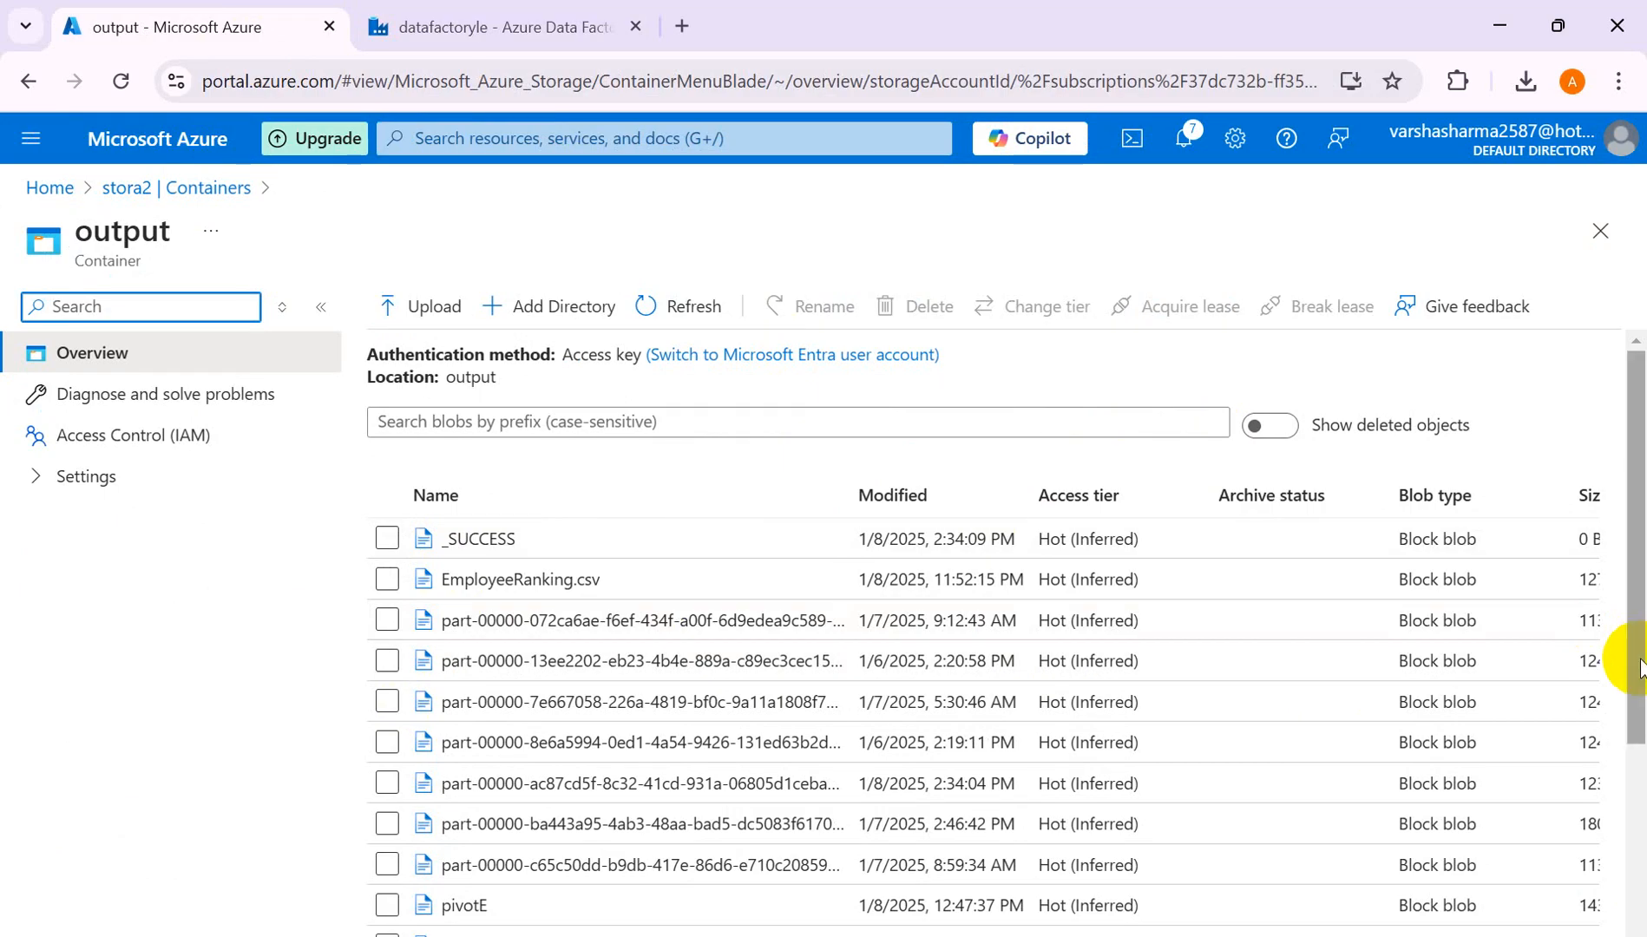
- View EmployeeRanking.csv in the output container, switch to Data Factory and start a debug run of pl_rank with TestRun as True
{"action": "scroll", "coordinate": [1638, 670], "scroll_direction": "down", "scroll_amount": 1}
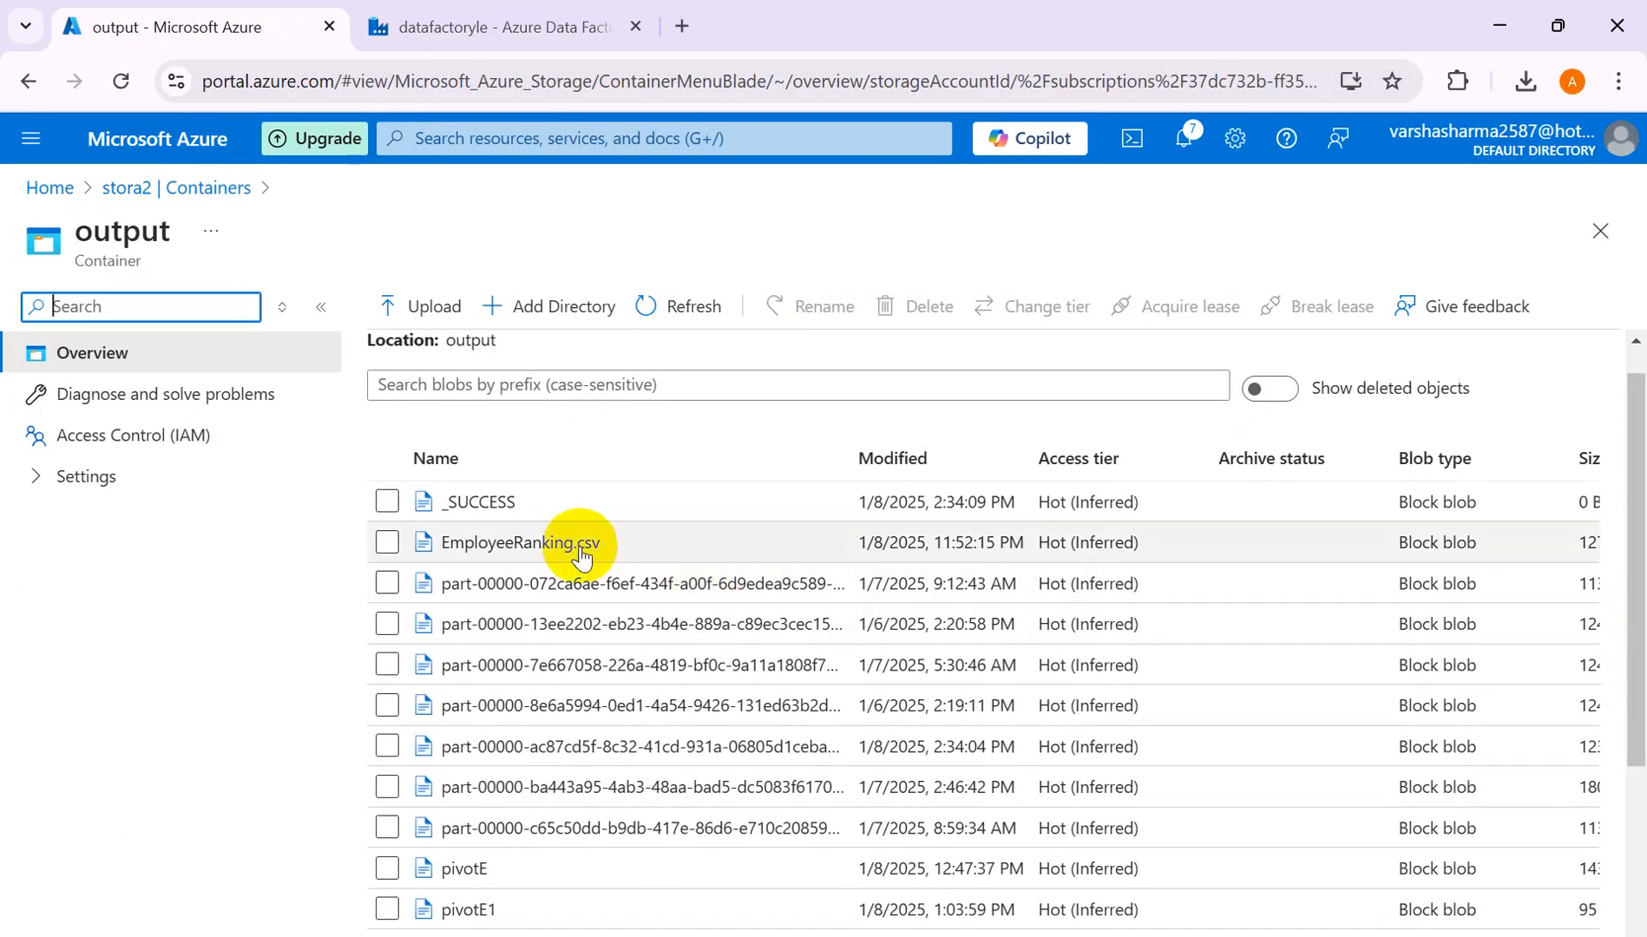
{"action": "left_click", "coordinate": [581, 555]}
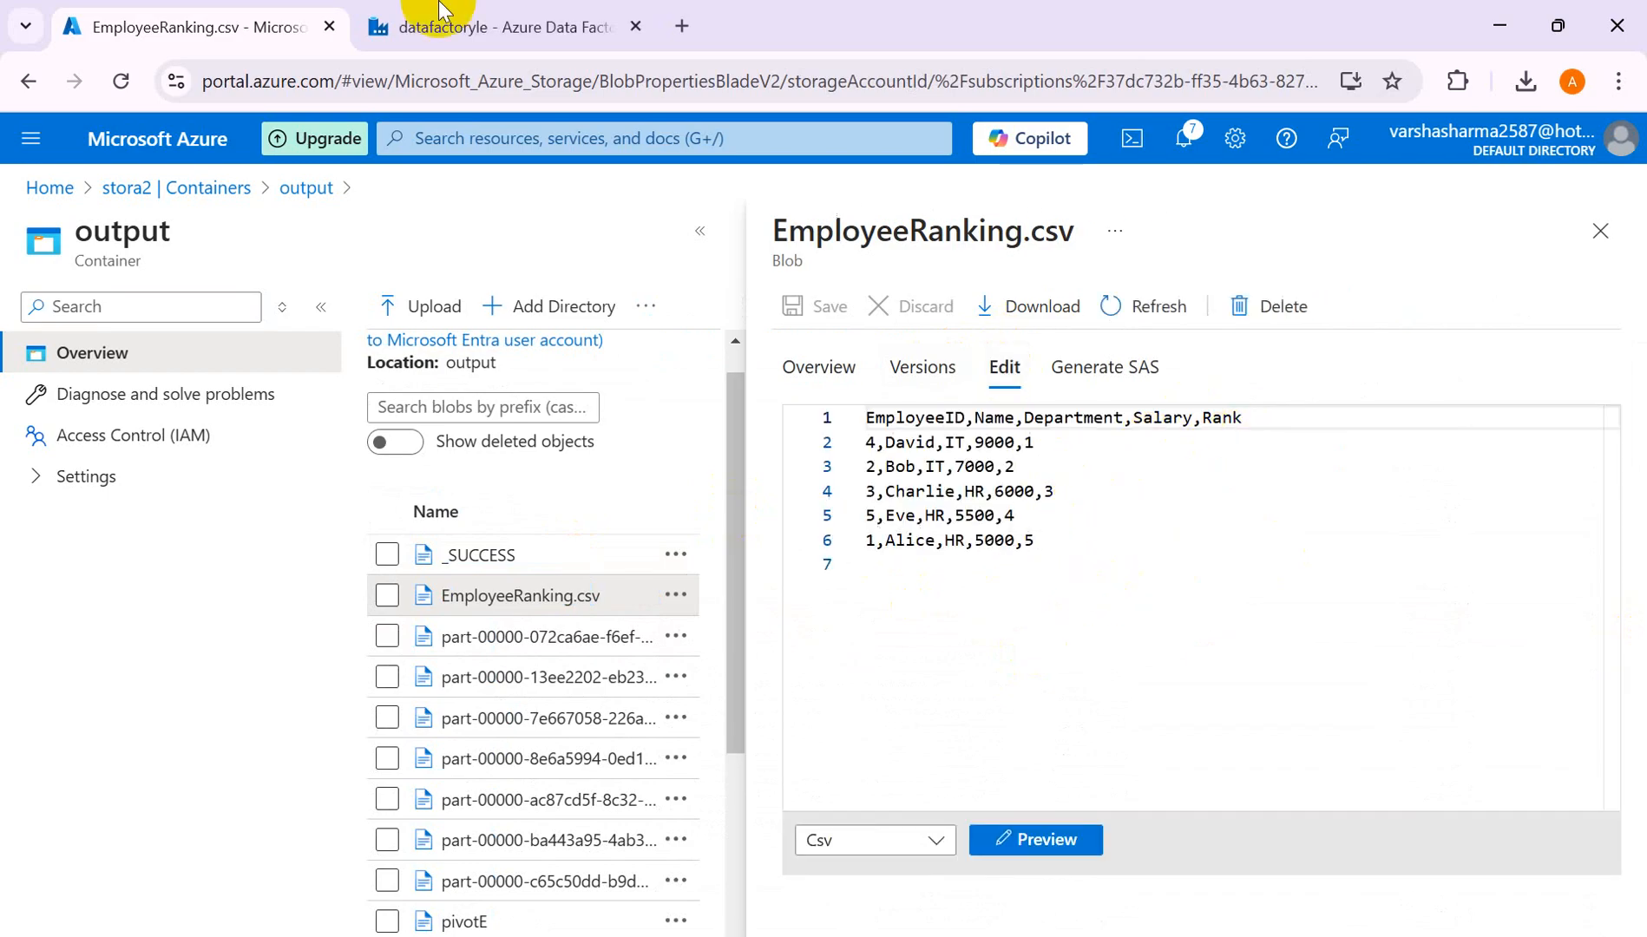
{"action": "left_click", "coordinate": [427, 25]}
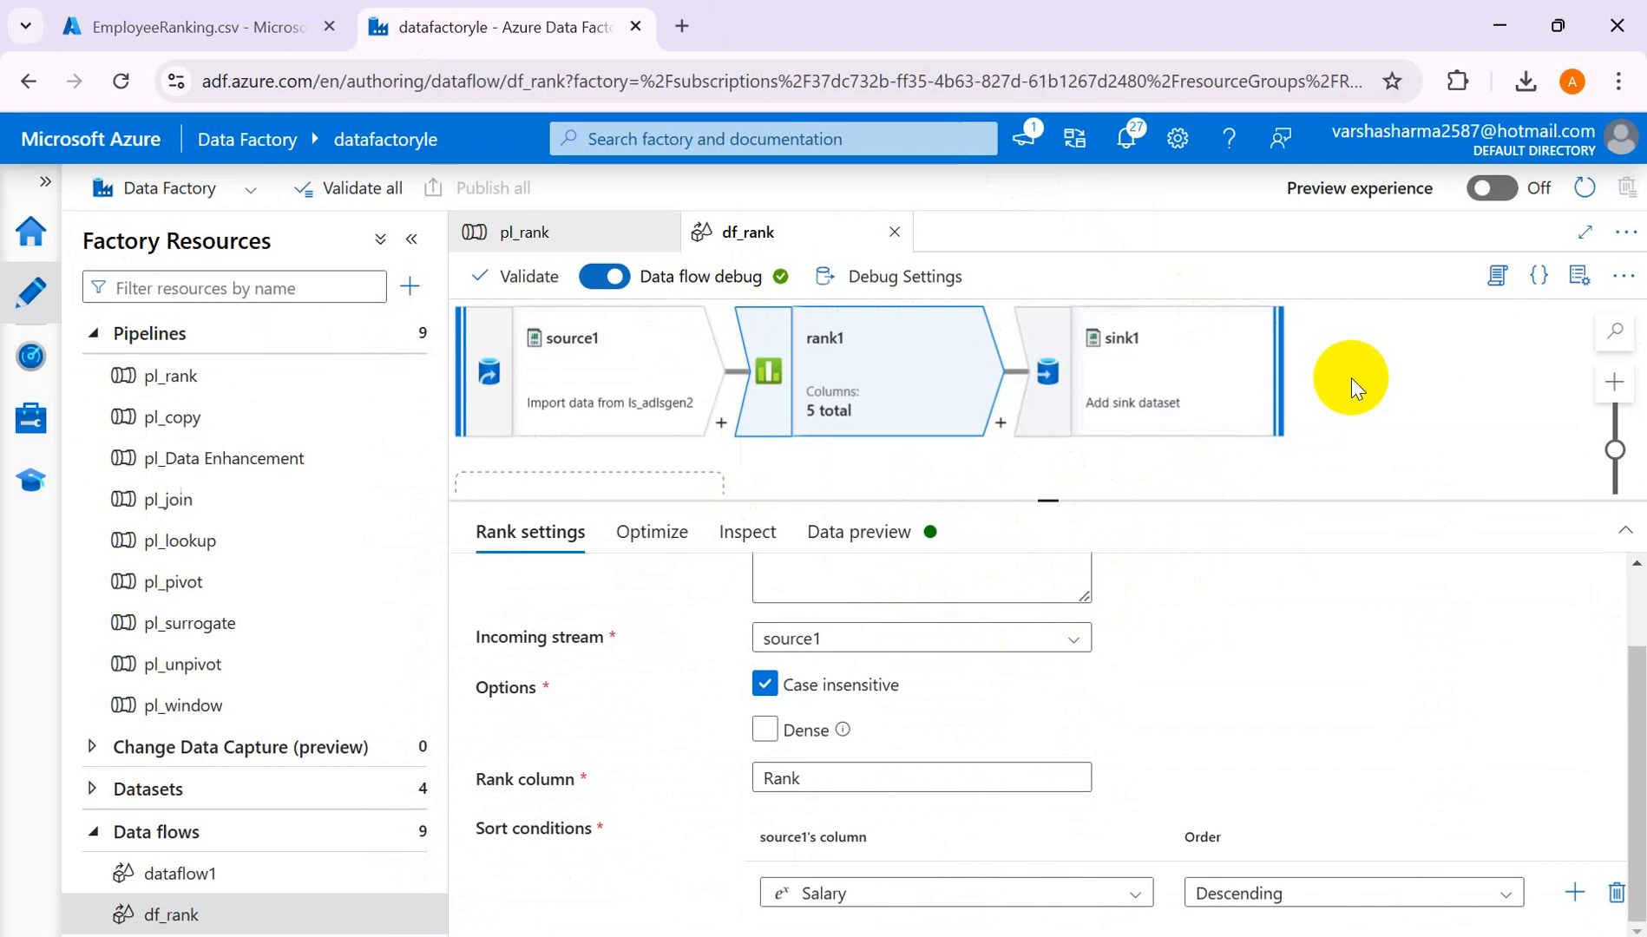
{"action": "left_click", "coordinate": [548, 246]}
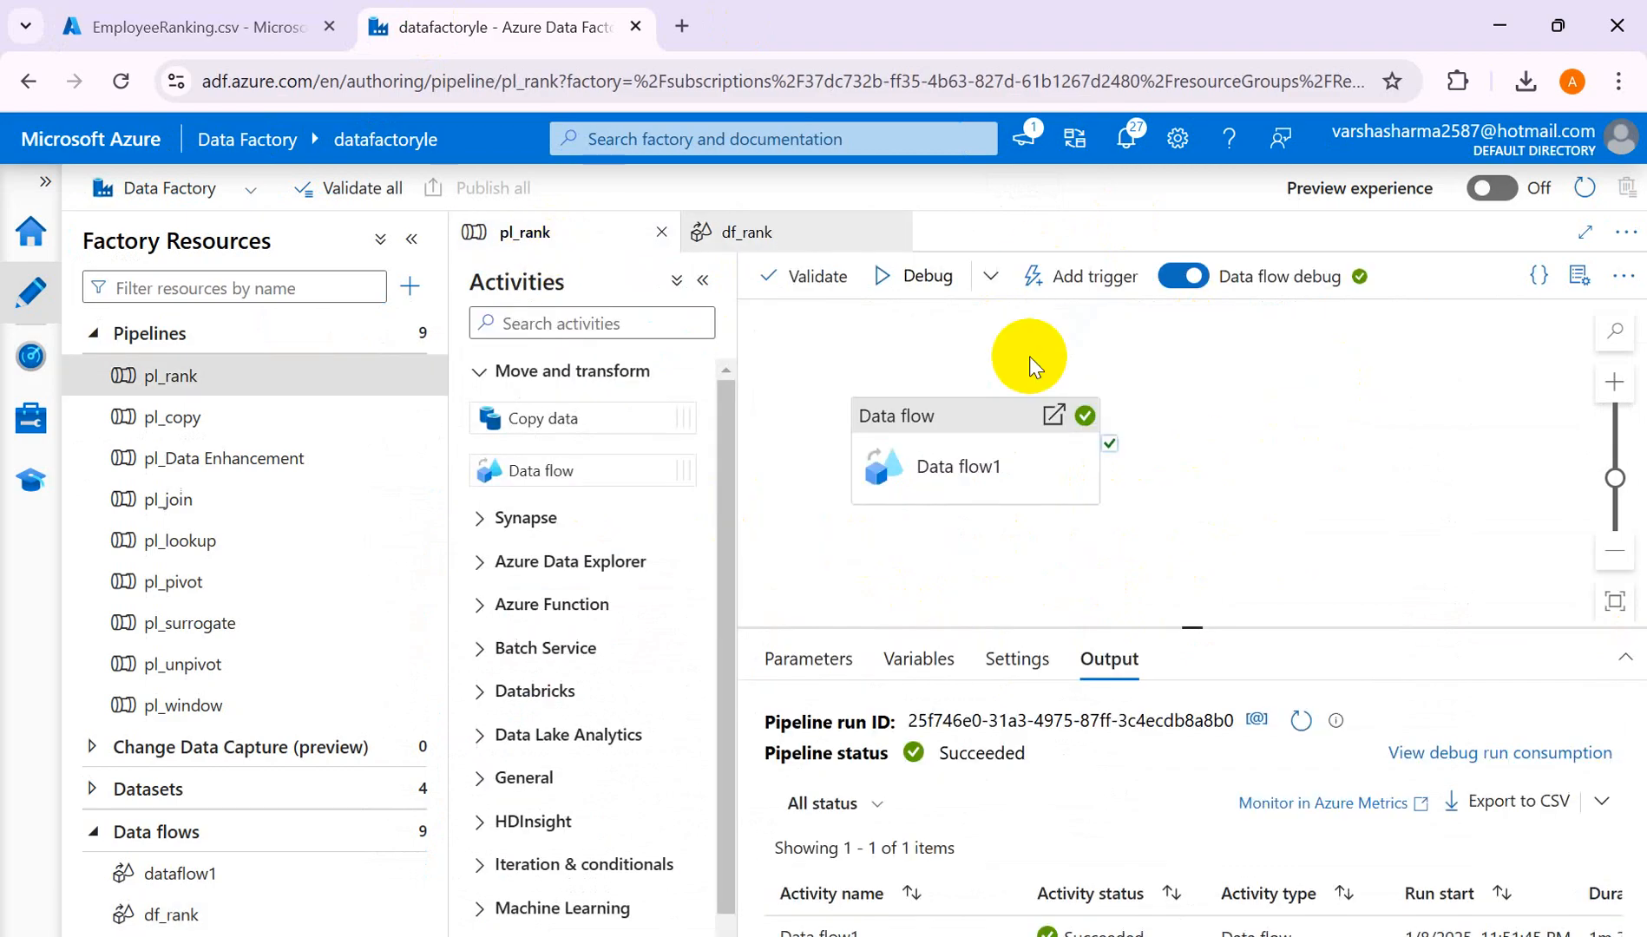
{"action": "left_click", "coordinate": [882, 282]}
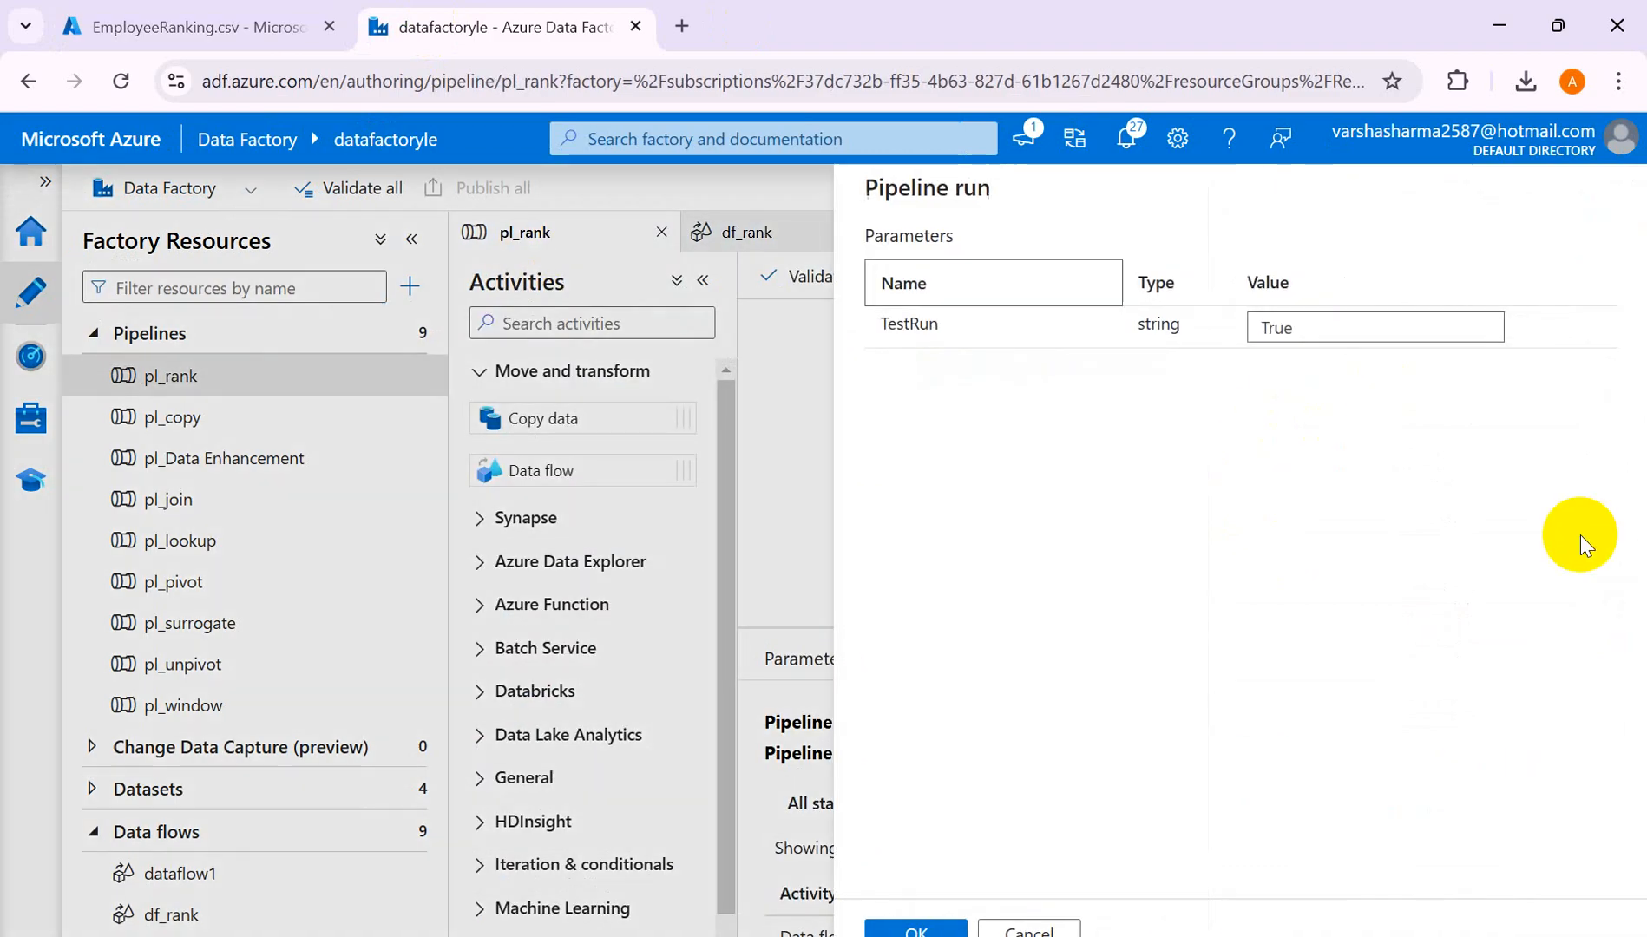
{"action": "left_click", "coordinate": [911, 926]}
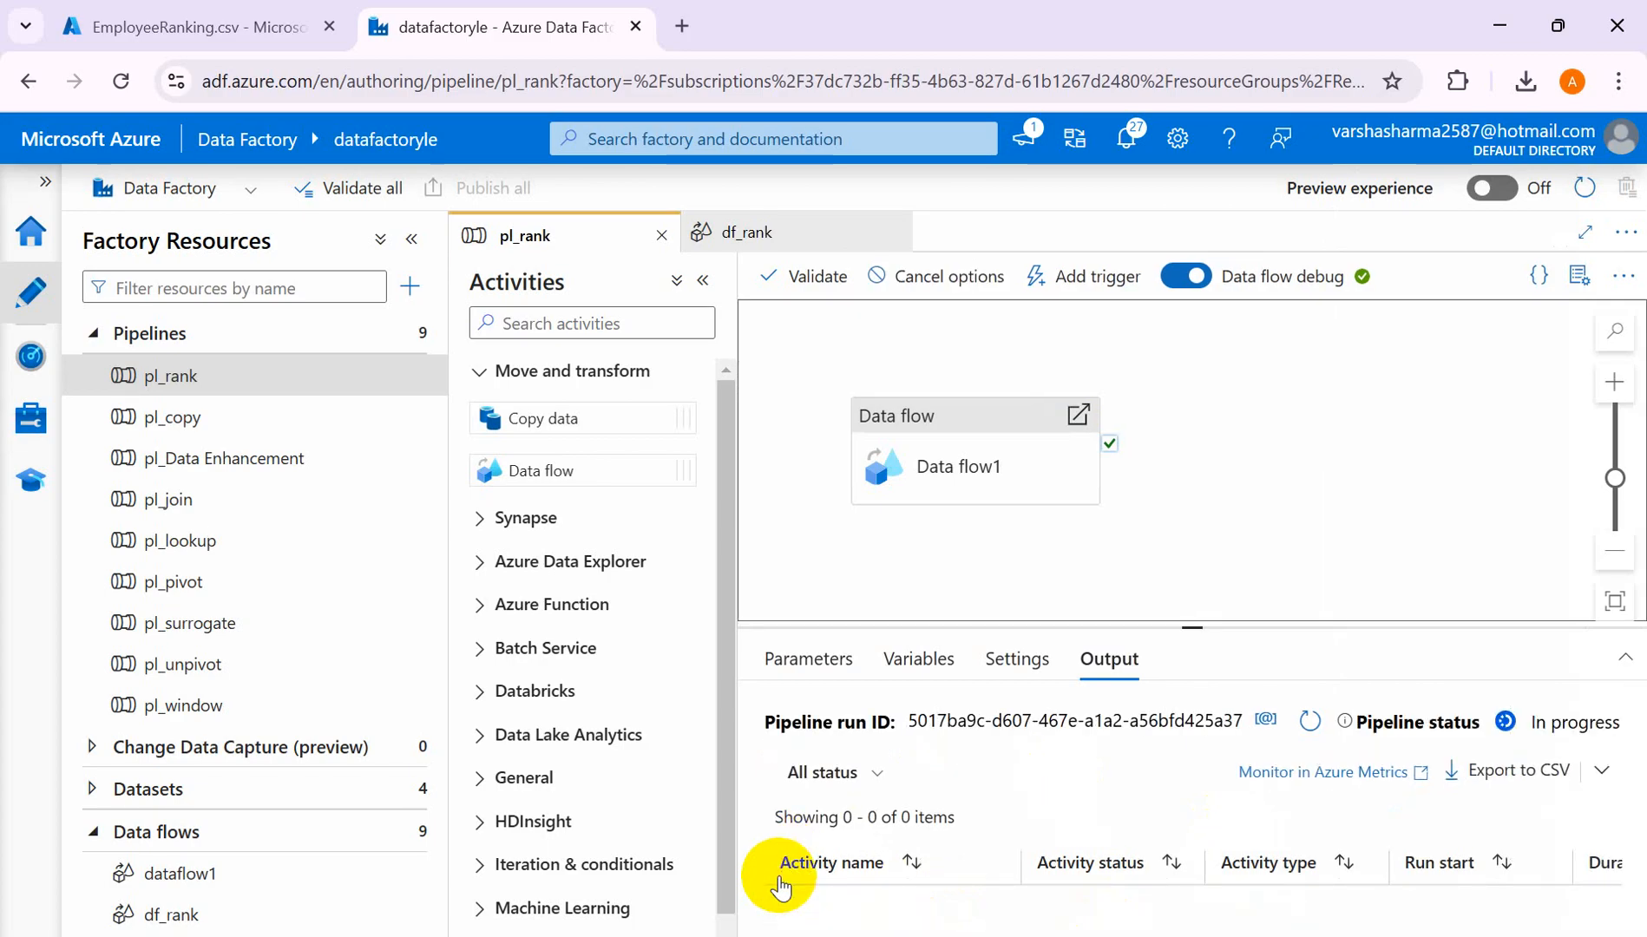
- Switch to the Azure portal, refresh the output container and examine the ranks of the tied salaries in EmployeeRanking.csv
{"action": "left_click", "coordinate": [201, 26]}
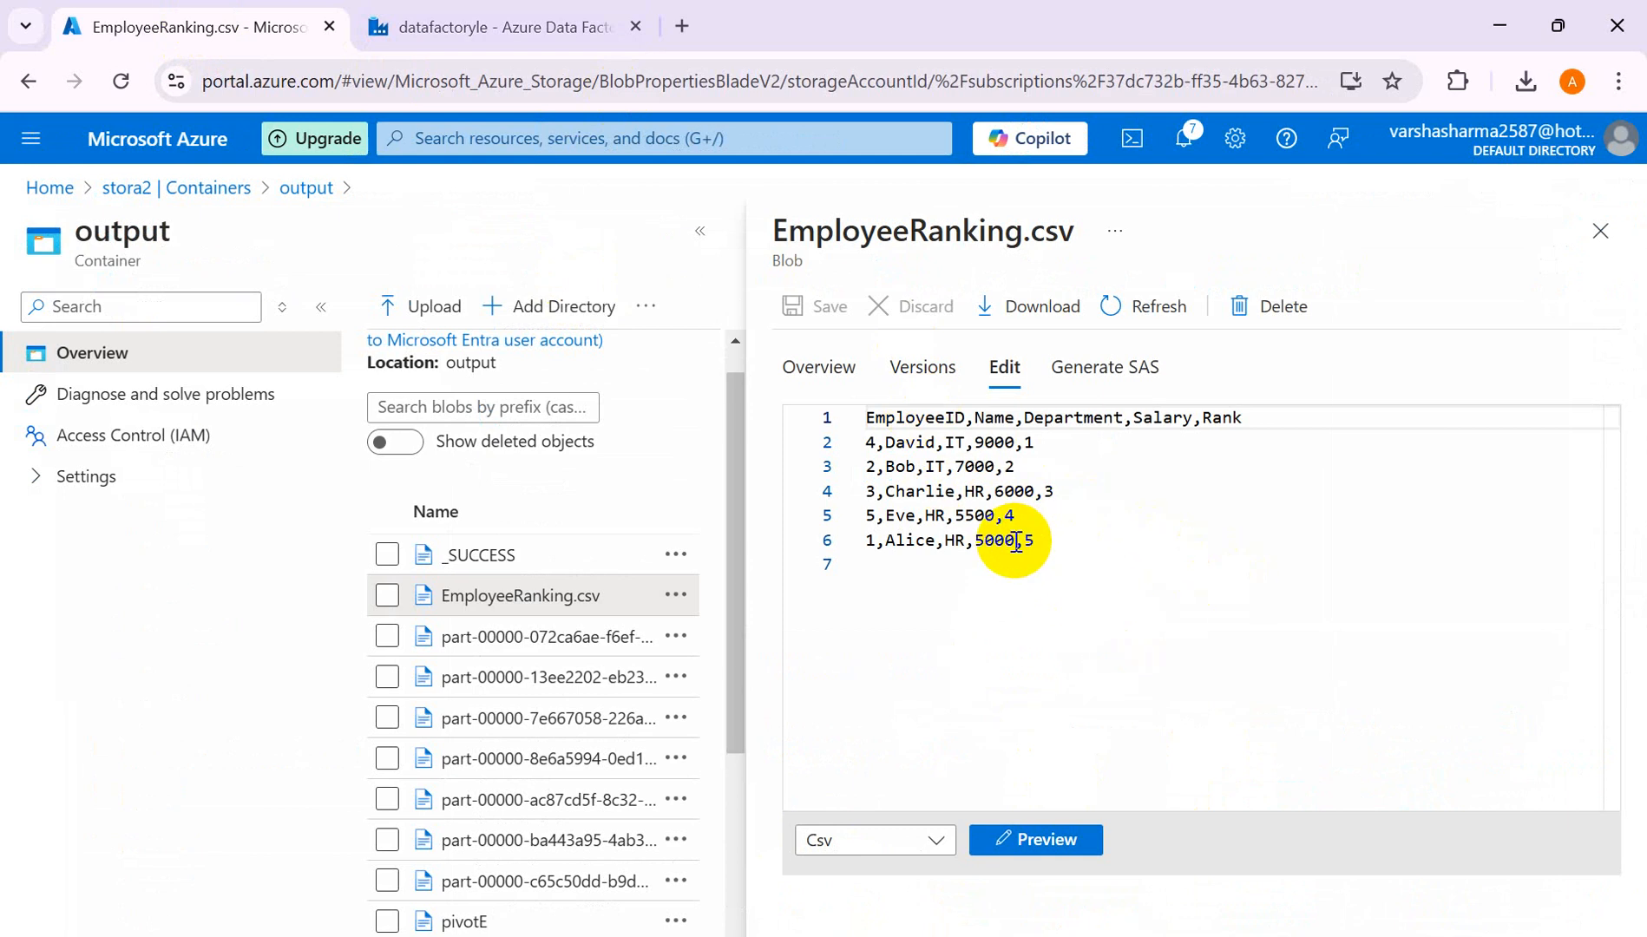
{"action": "left_click", "coordinate": [1602, 233]}
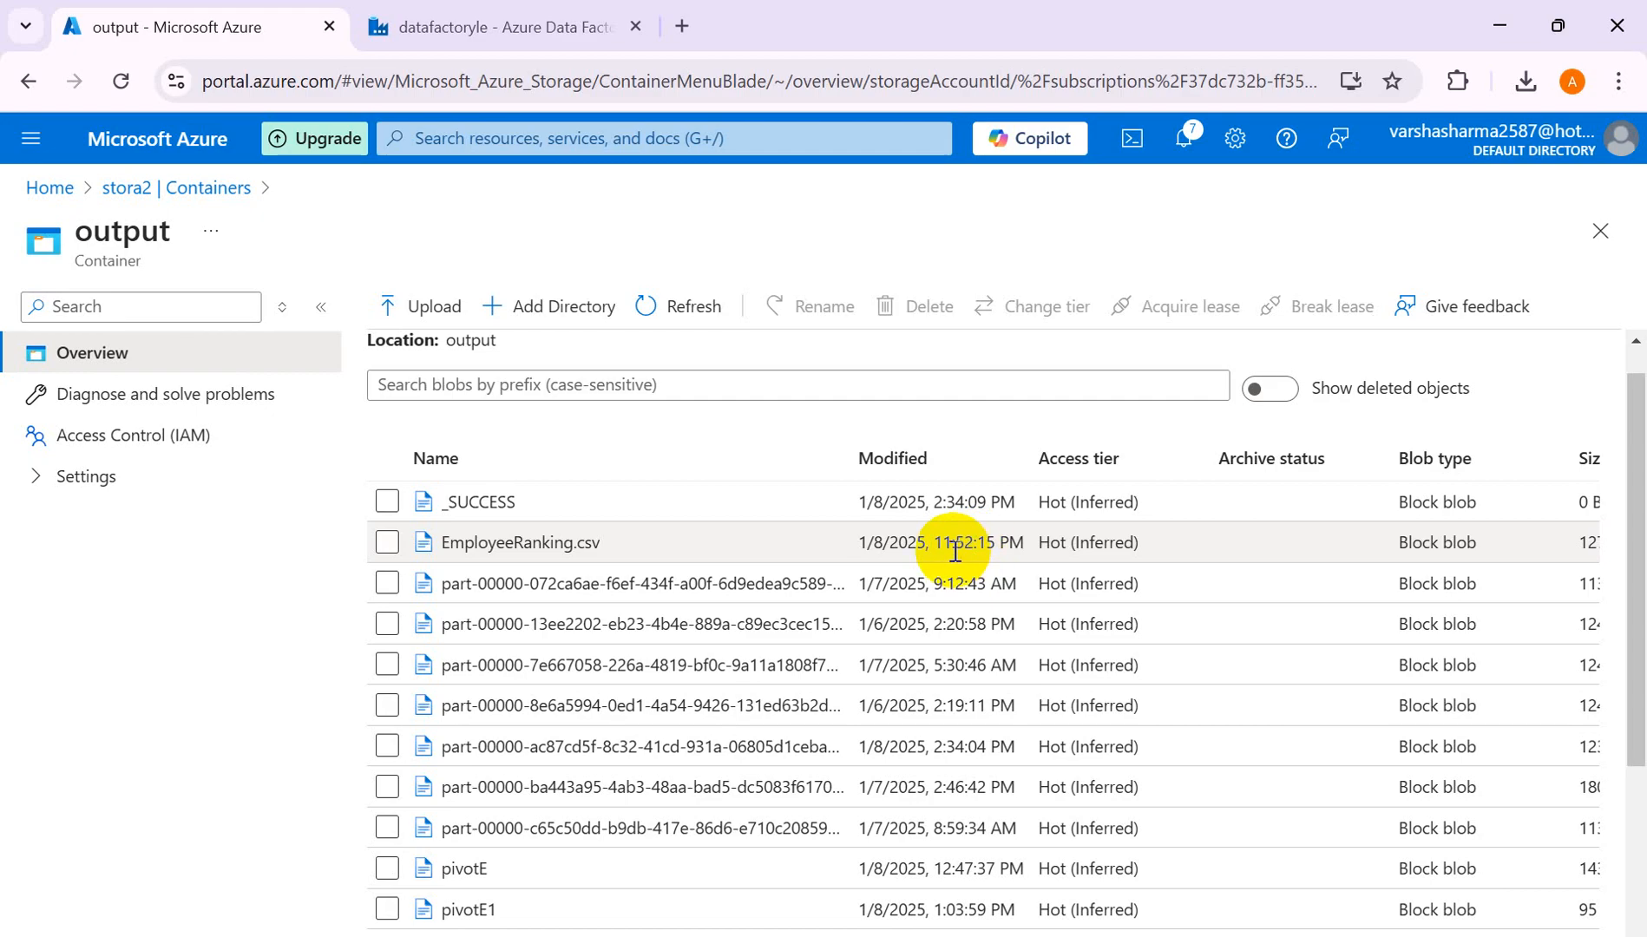
{"action": "left_click", "coordinate": [653, 307]}
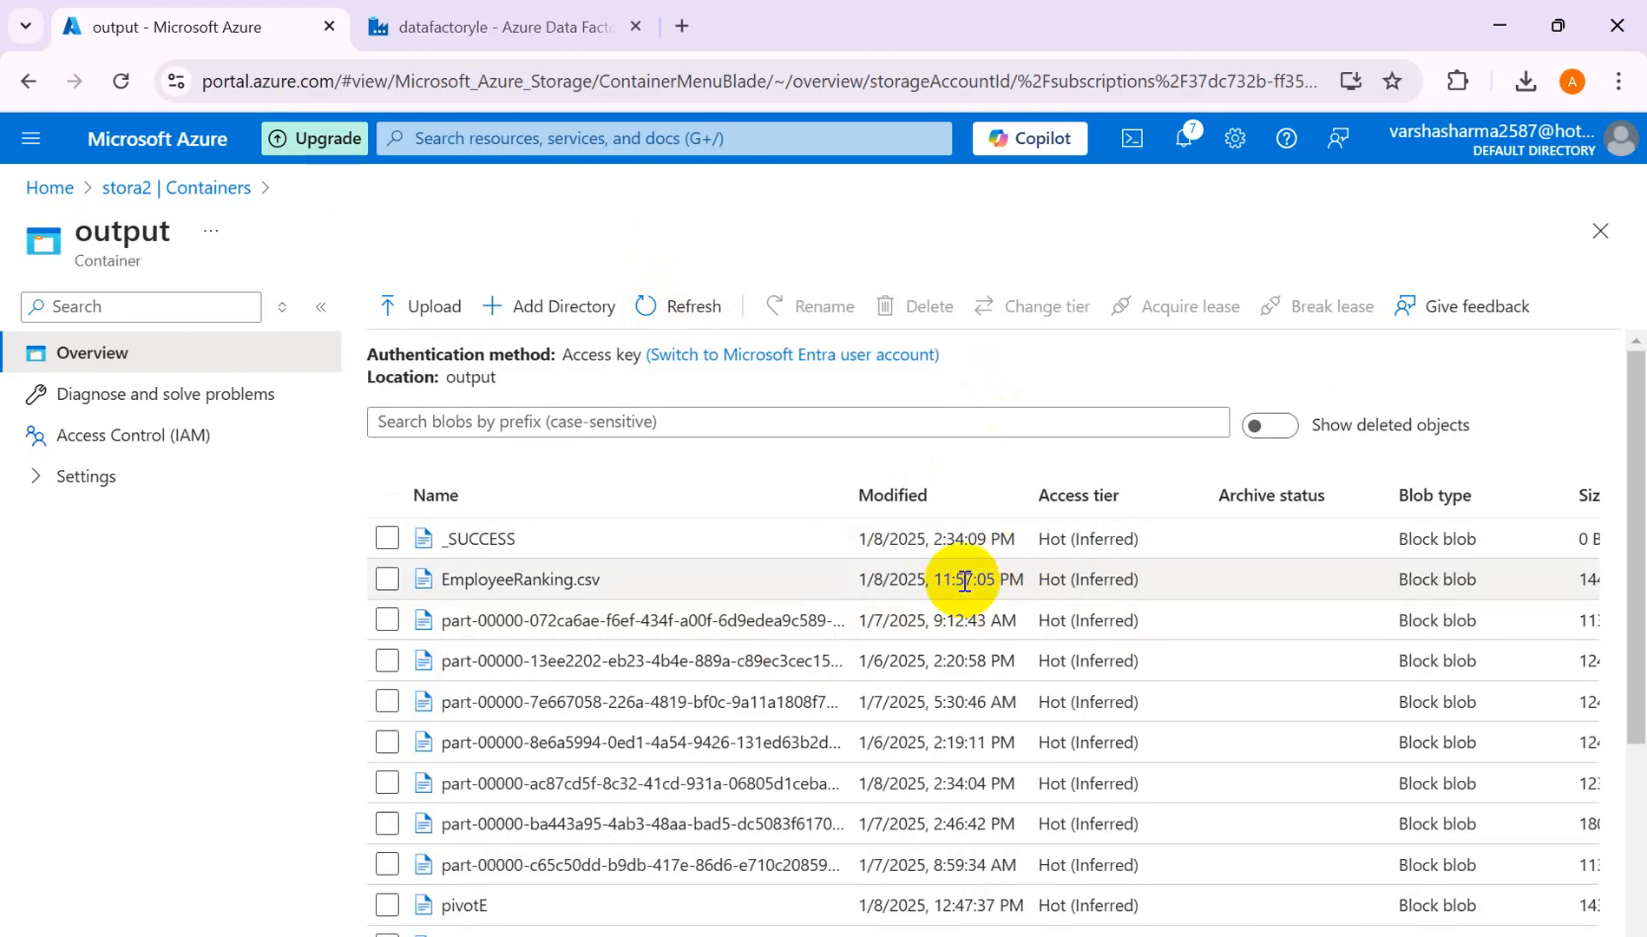
{"action": "left_click", "coordinate": [509, 583]}
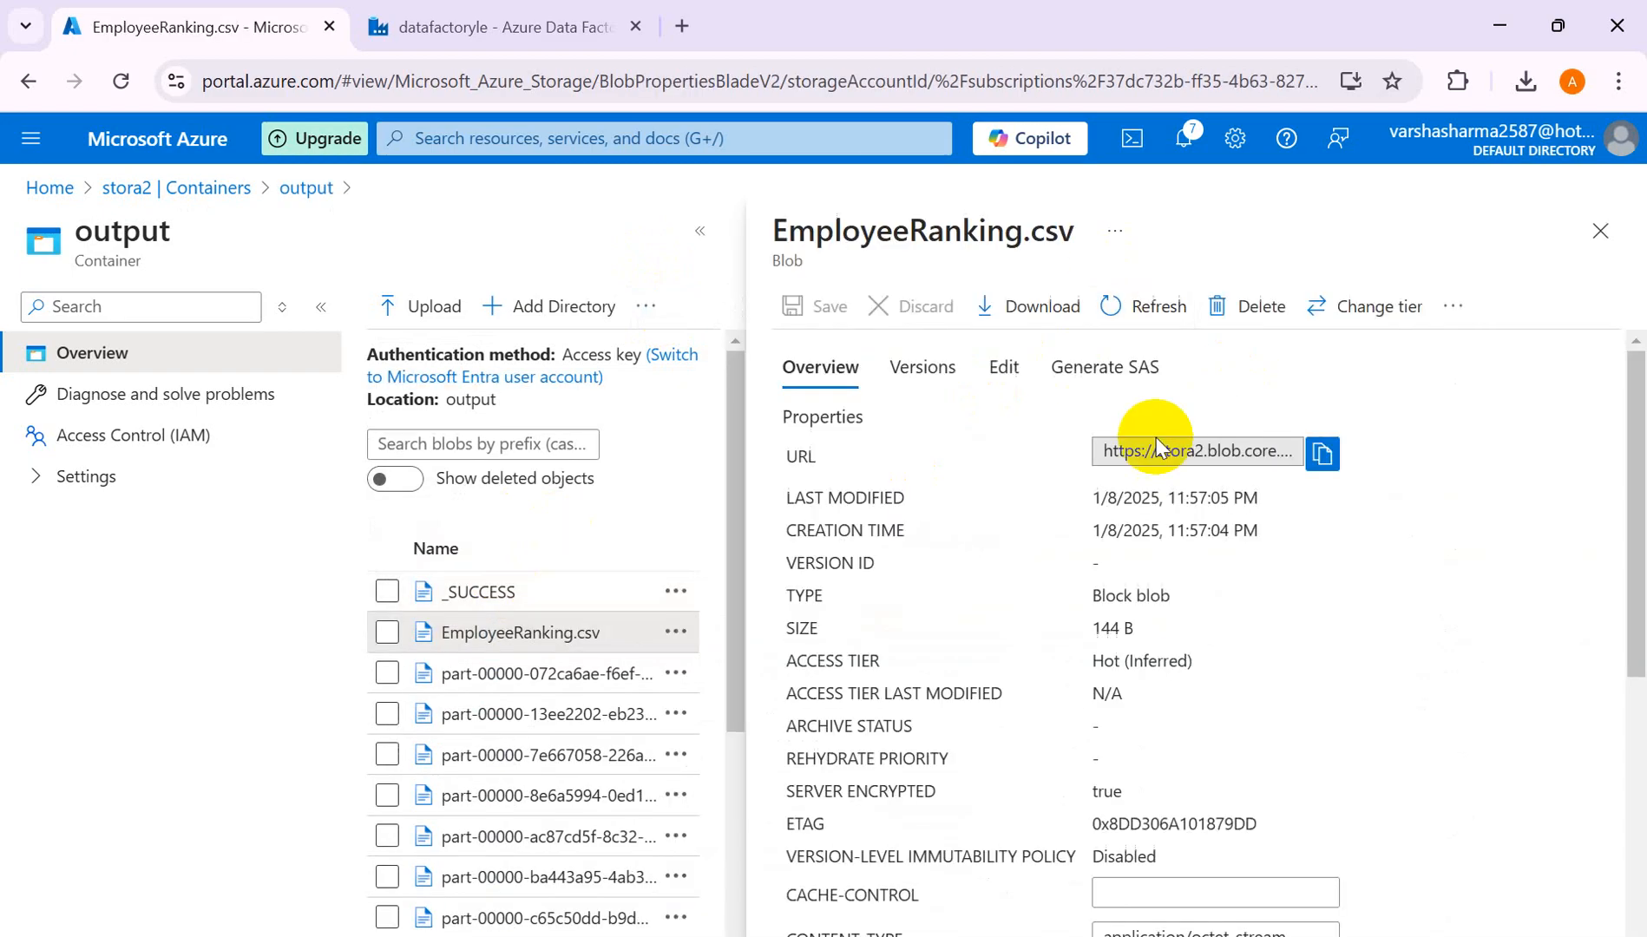
{"action": "left_click", "coordinate": [990, 371]}
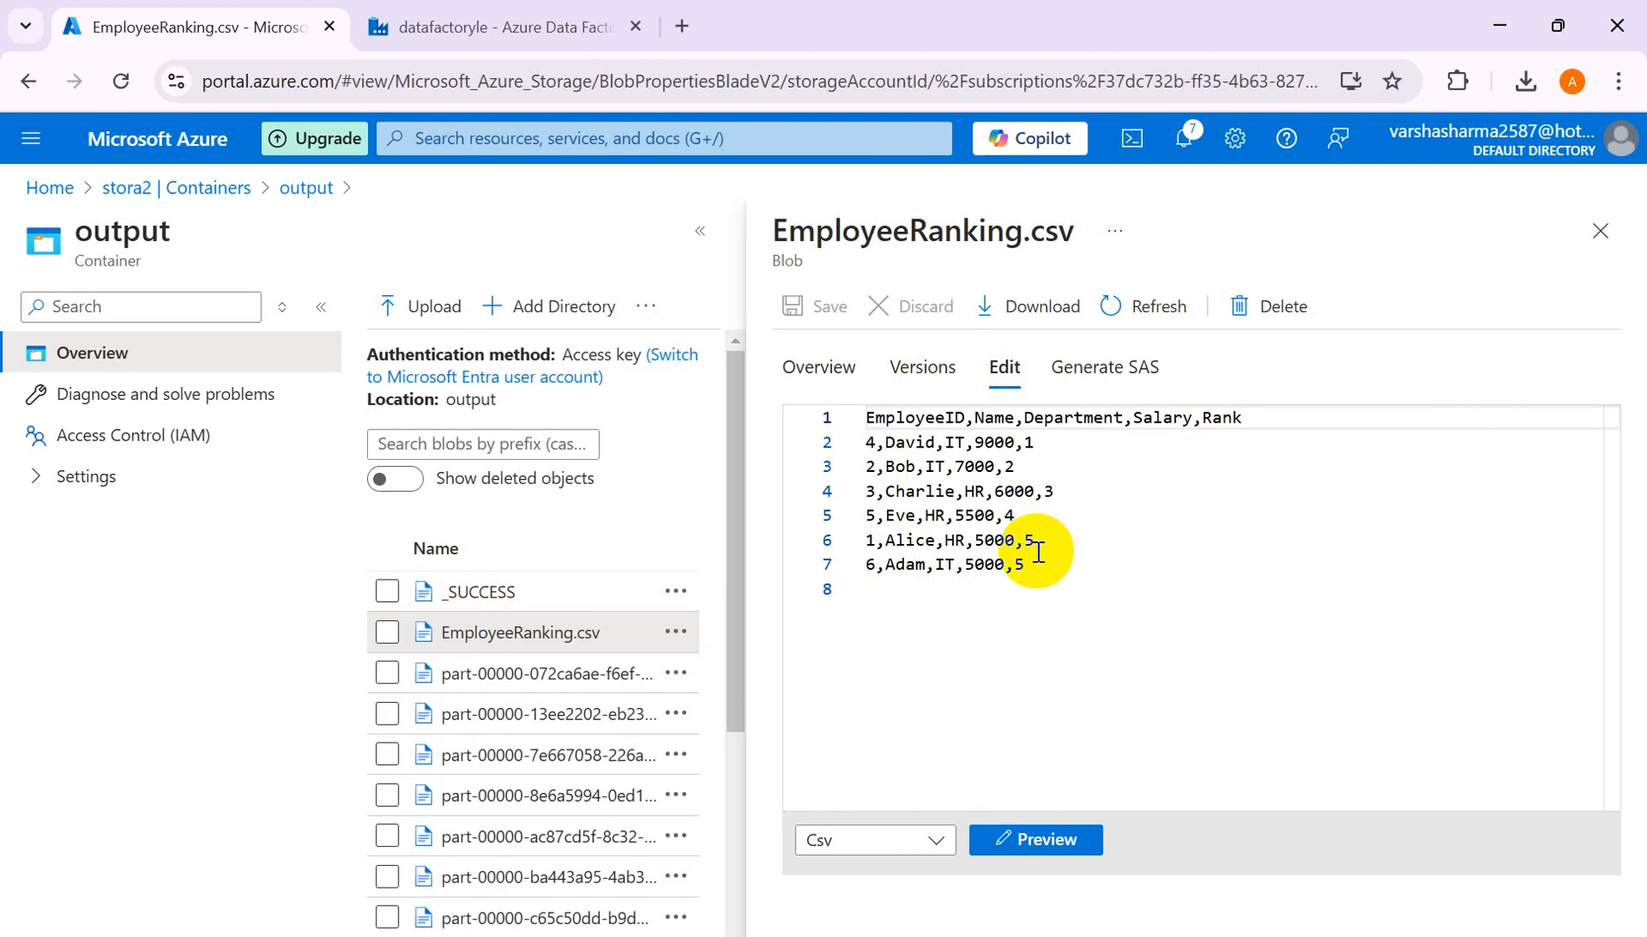
- Switch to Data Factory, inspect the Dense option of rank1 in df_rank, and compare it with the tied ranks in EmployeeRanking.csv
{"action": "left_click", "coordinate": [526, 34]}
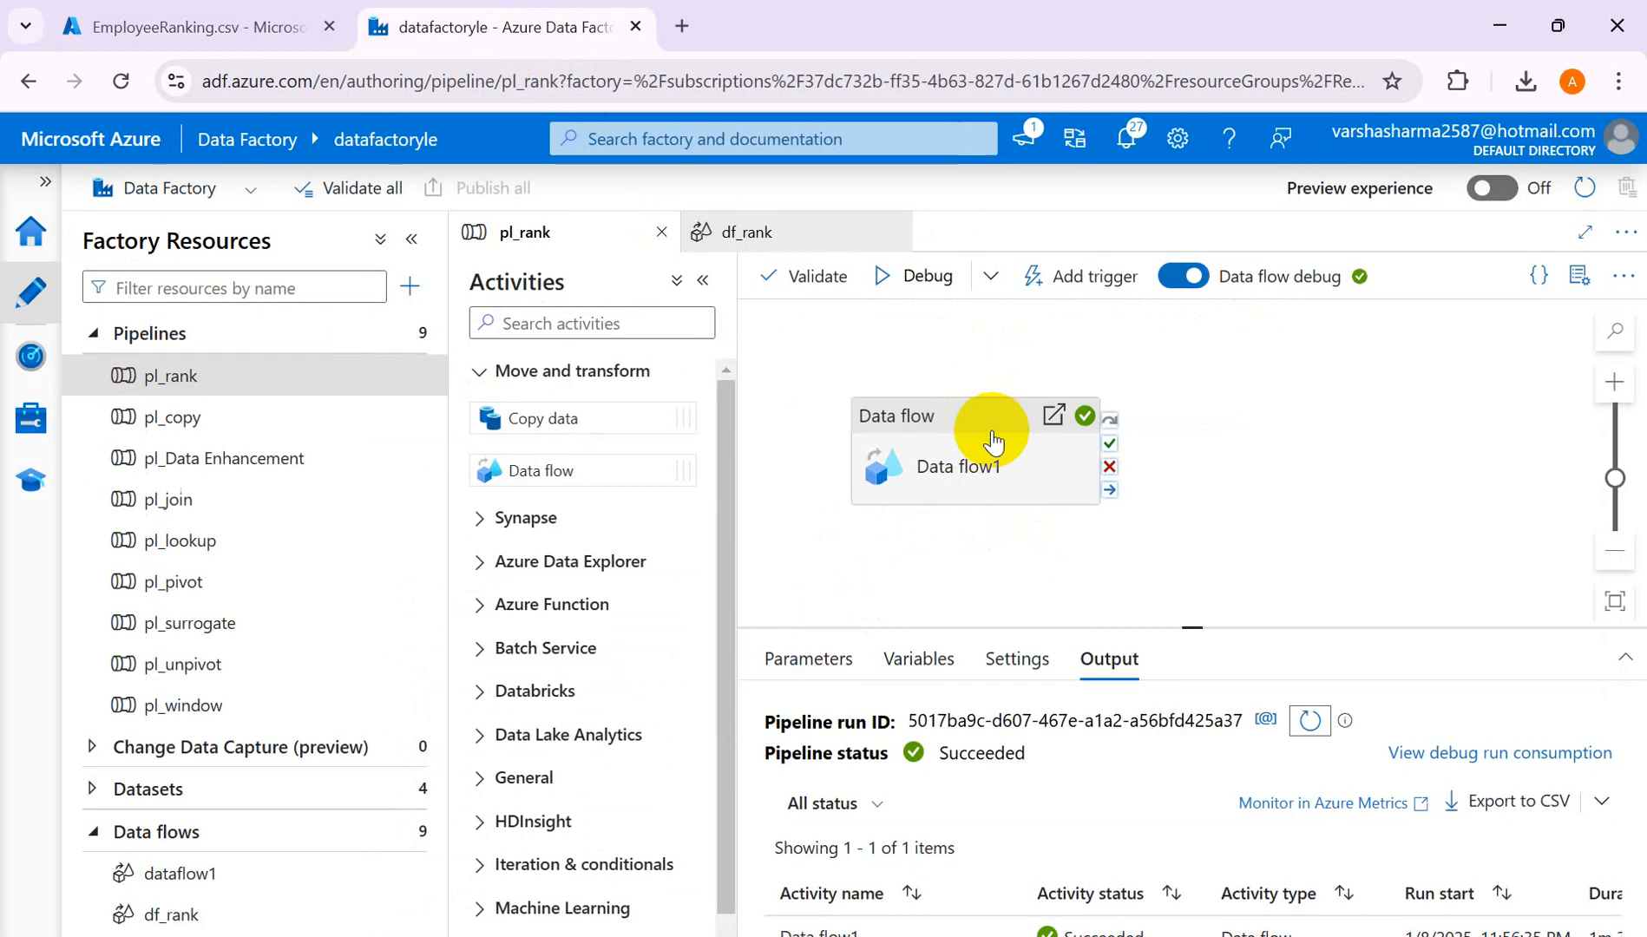
{"action": "left_click", "coordinate": [710, 218]}
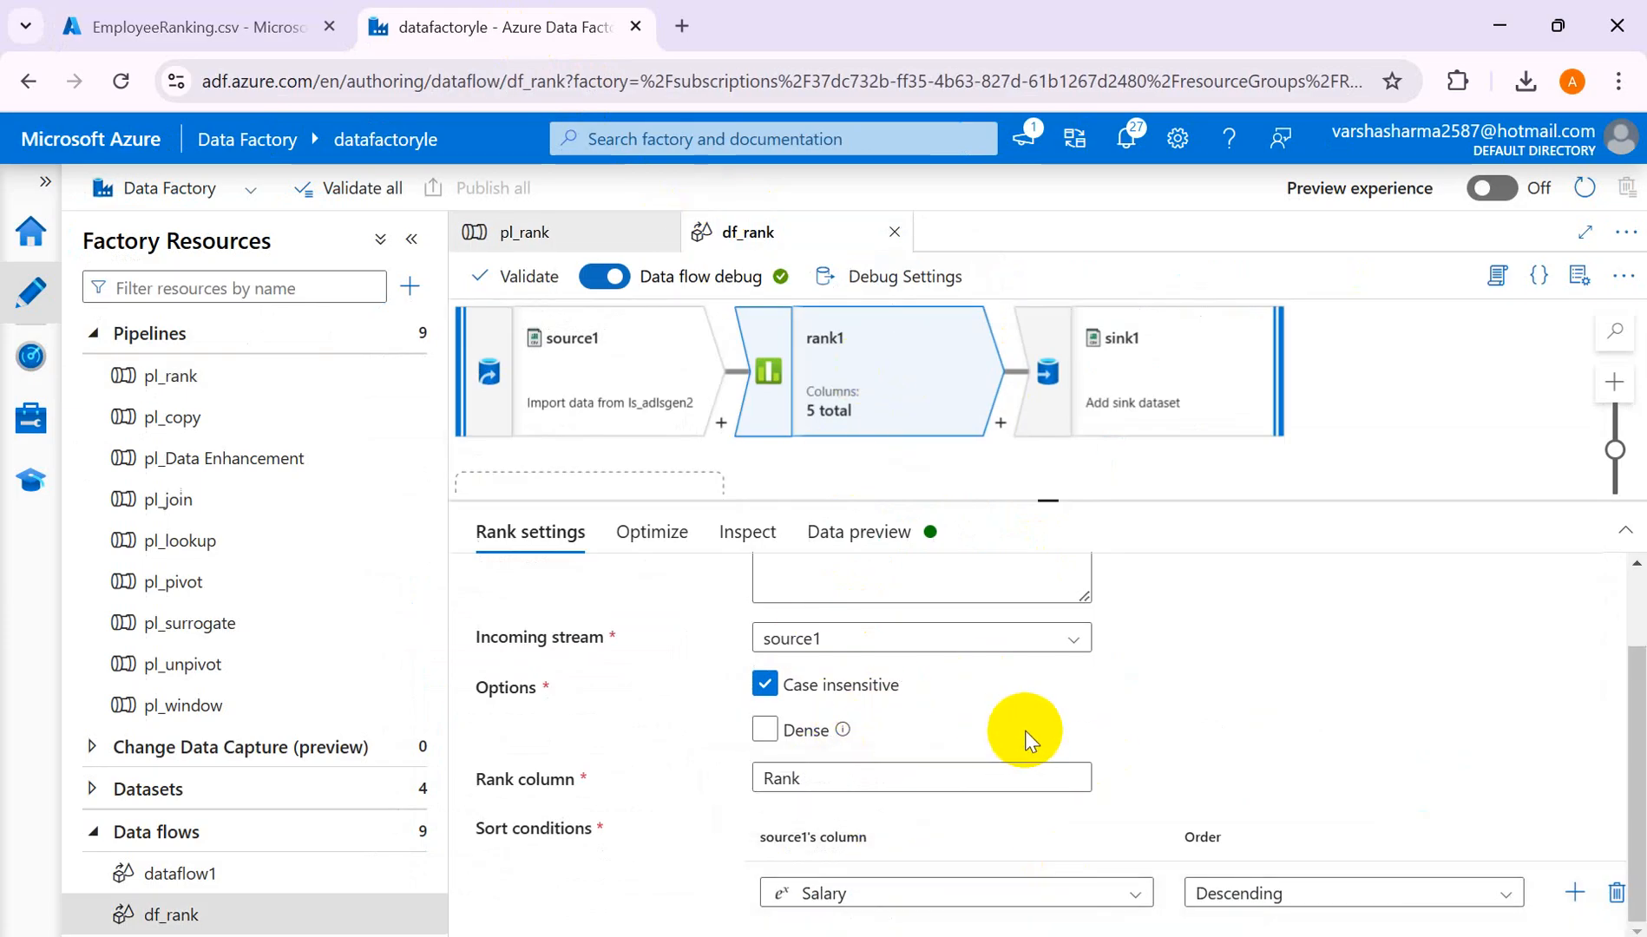
{"action": "left_click", "coordinate": [842, 731]}
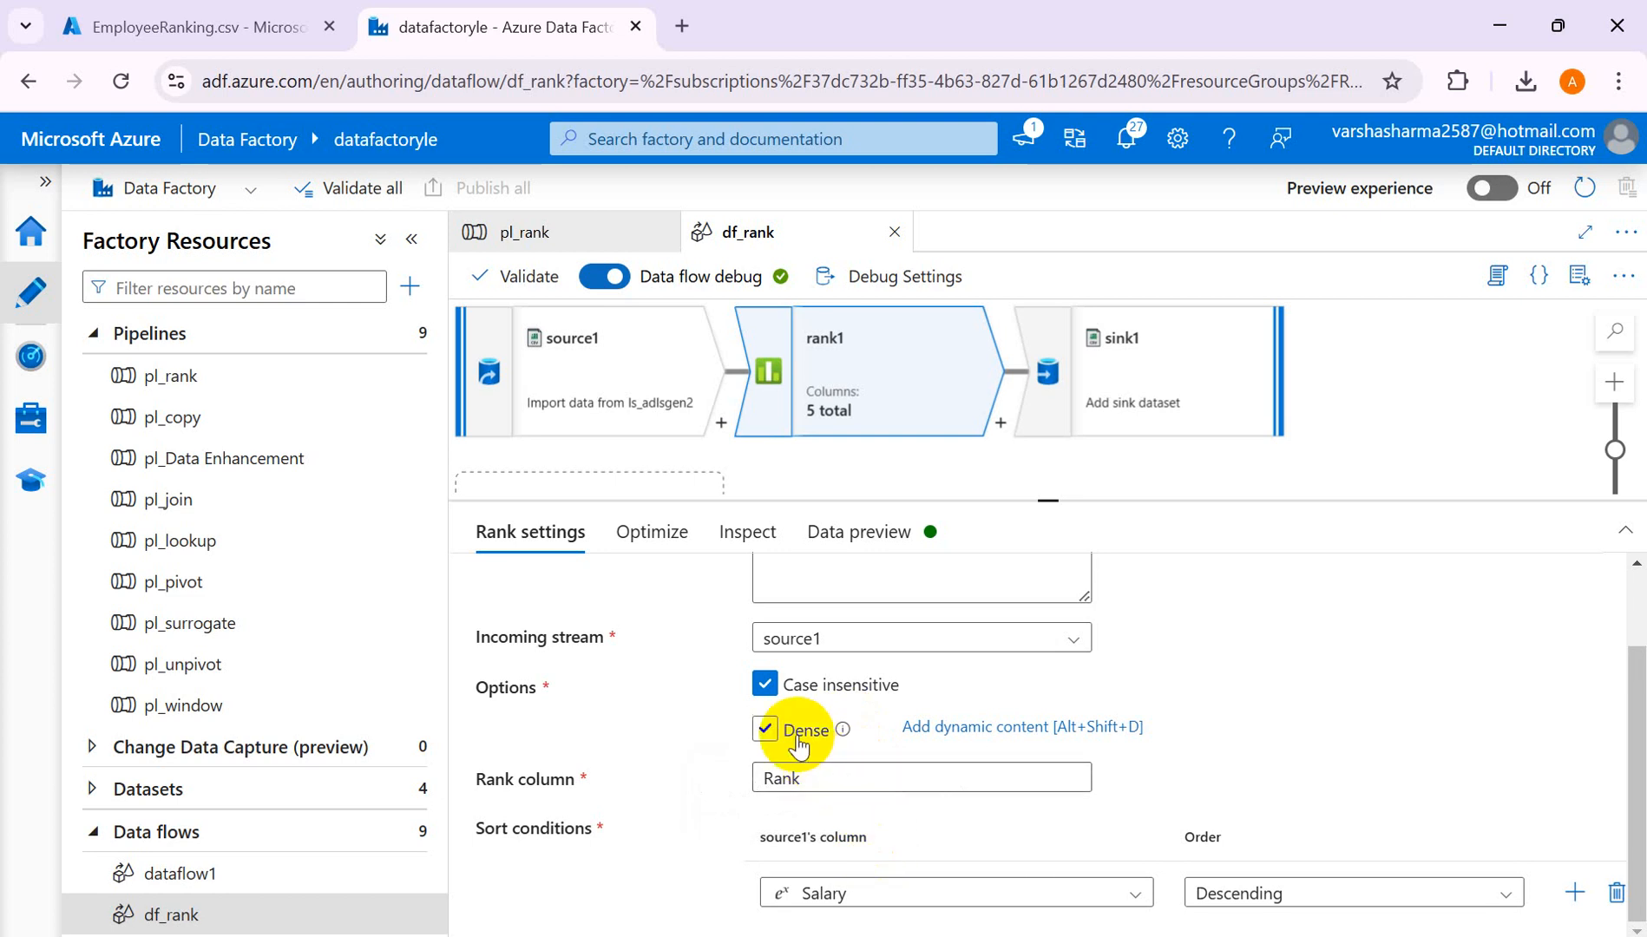
{"action": "left_click", "coordinate": [845, 736]}
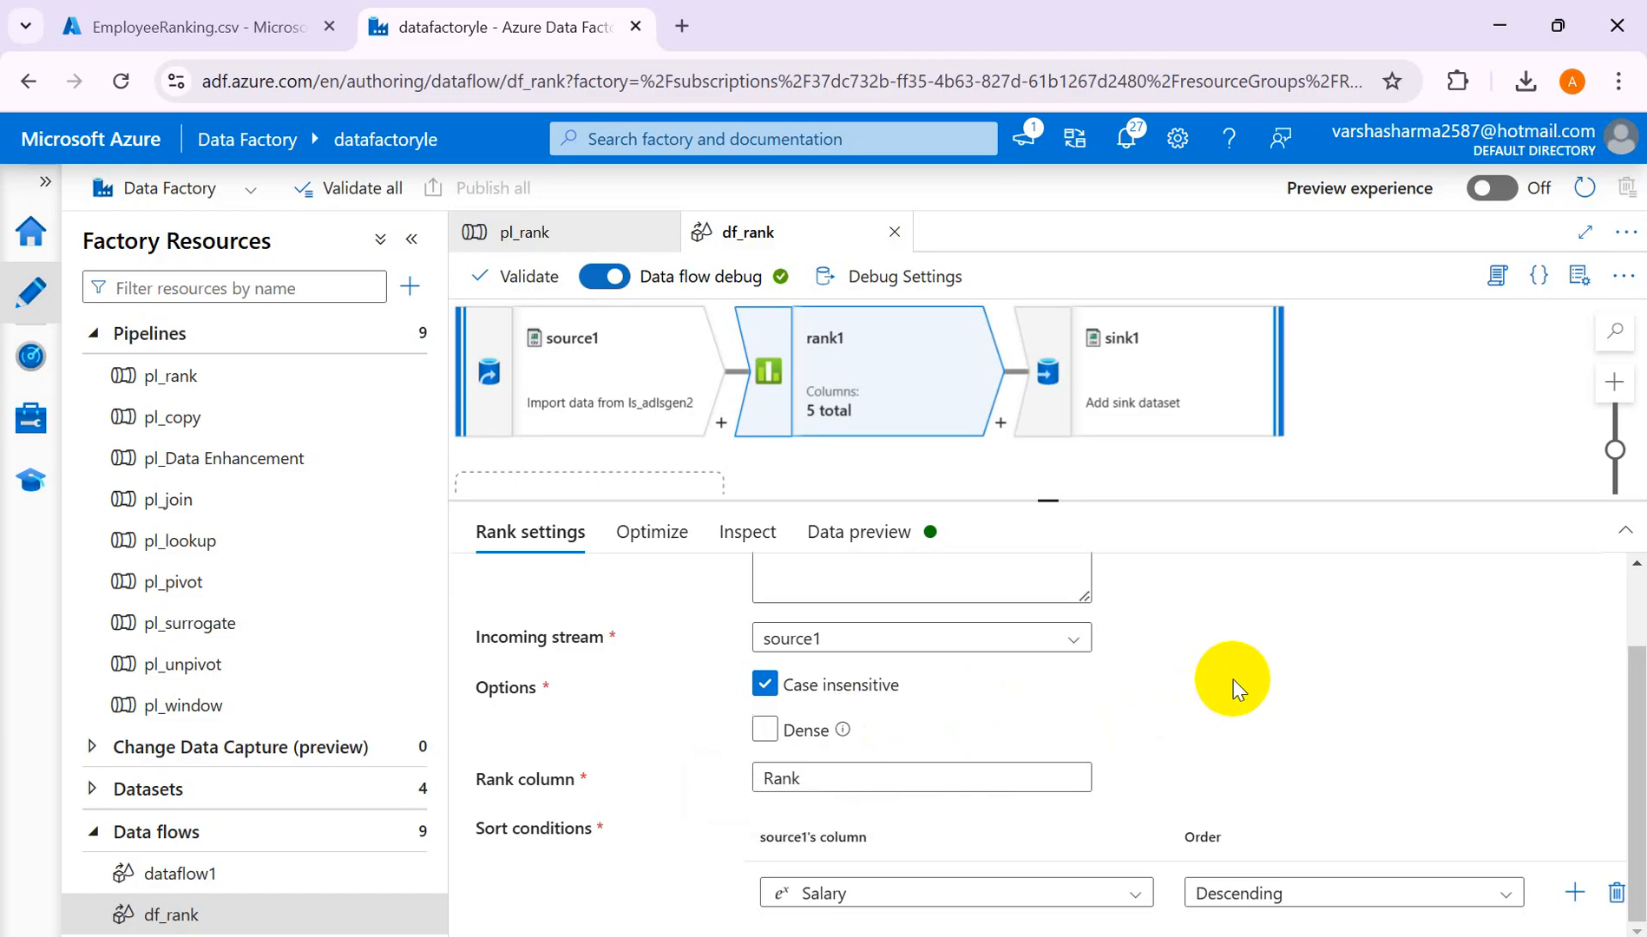
{"action": "left_click", "coordinate": [176, 26]}
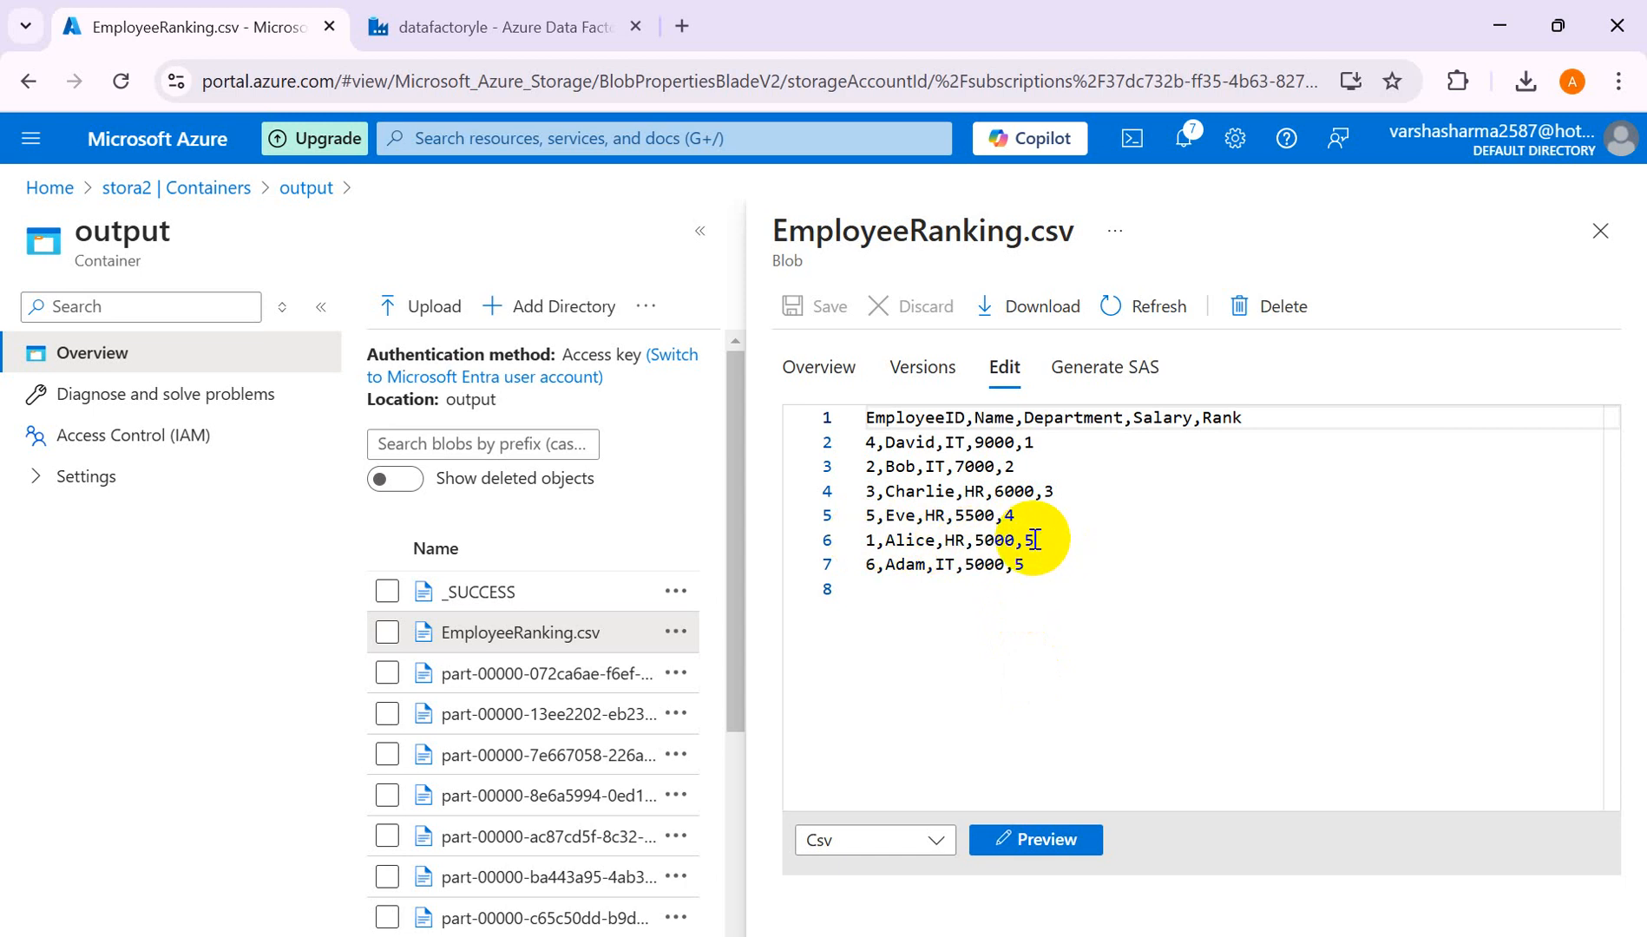
- Switch back to Data Factory, enable the Dense option for rank1 in df_rank and publish the data flow change
{"action": "left_click", "coordinate": [523, 26]}
{"action": "left_click", "coordinate": [764, 729]}
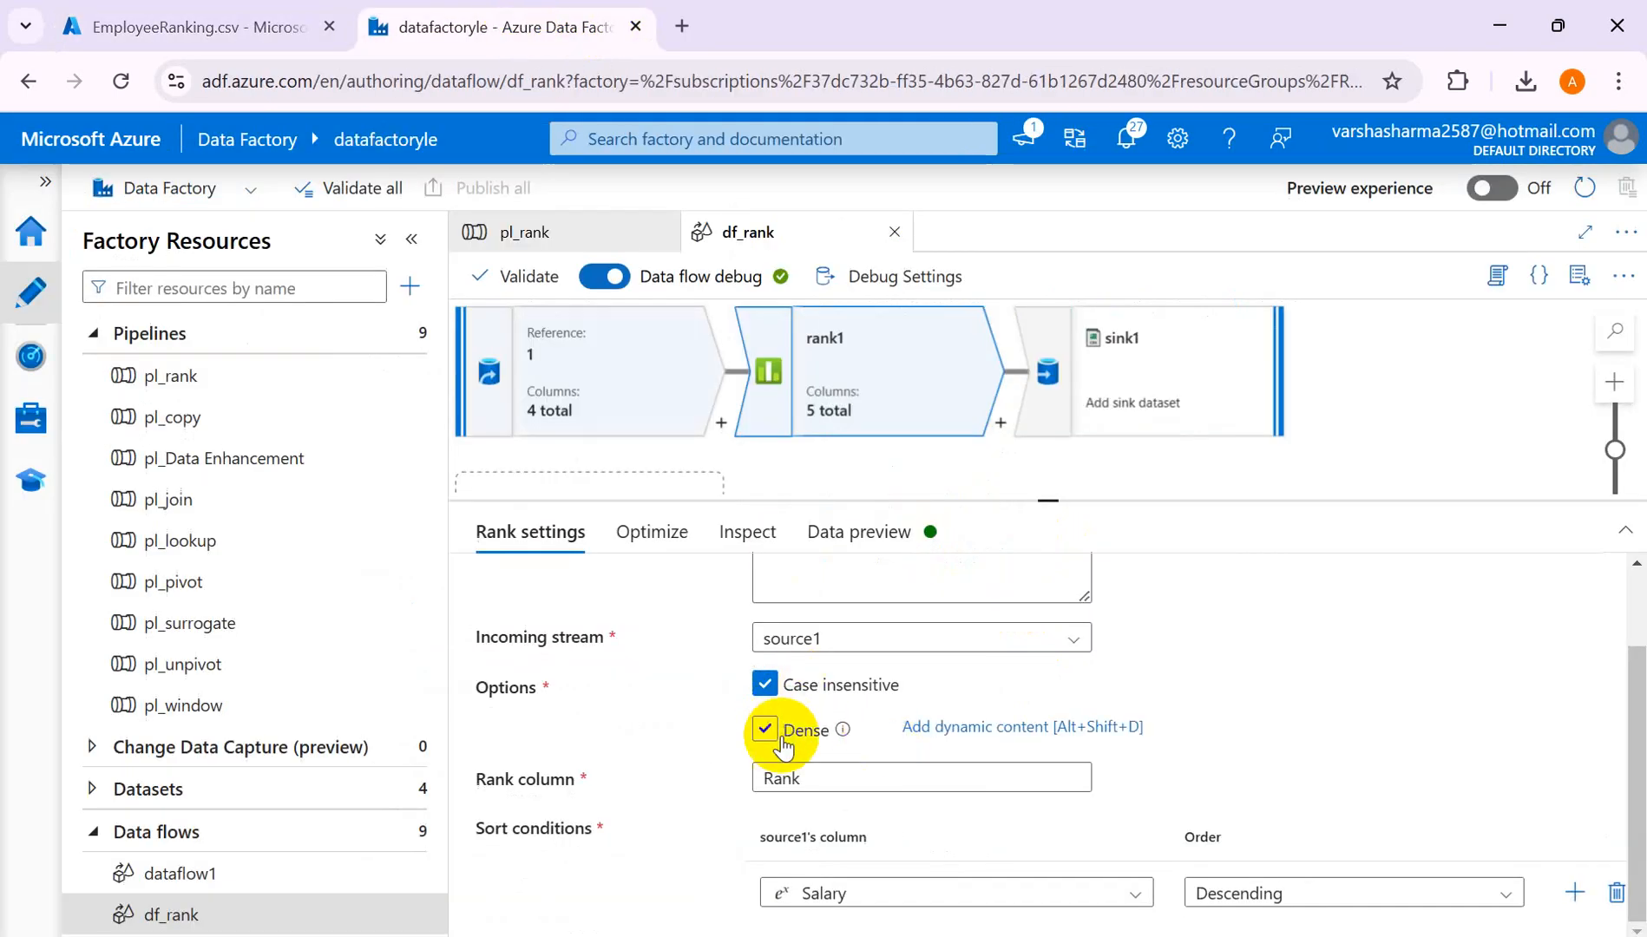
{"action": "left_click", "coordinate": [781, 737]}
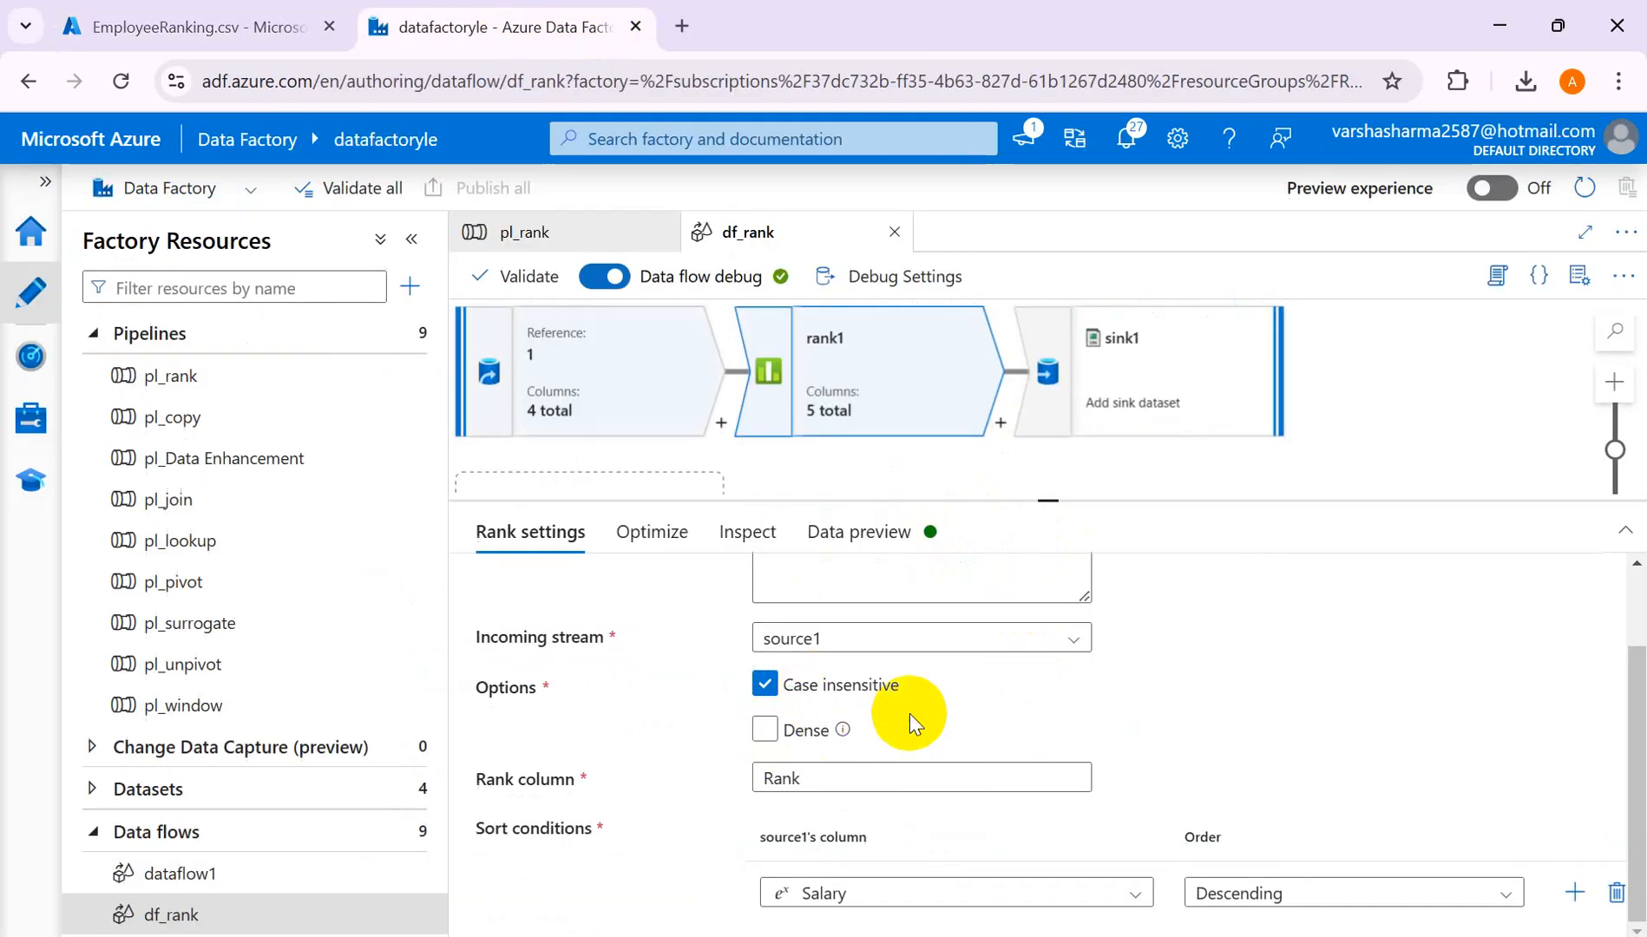
{"action": "left_click", "coordinate": [763, 731]}
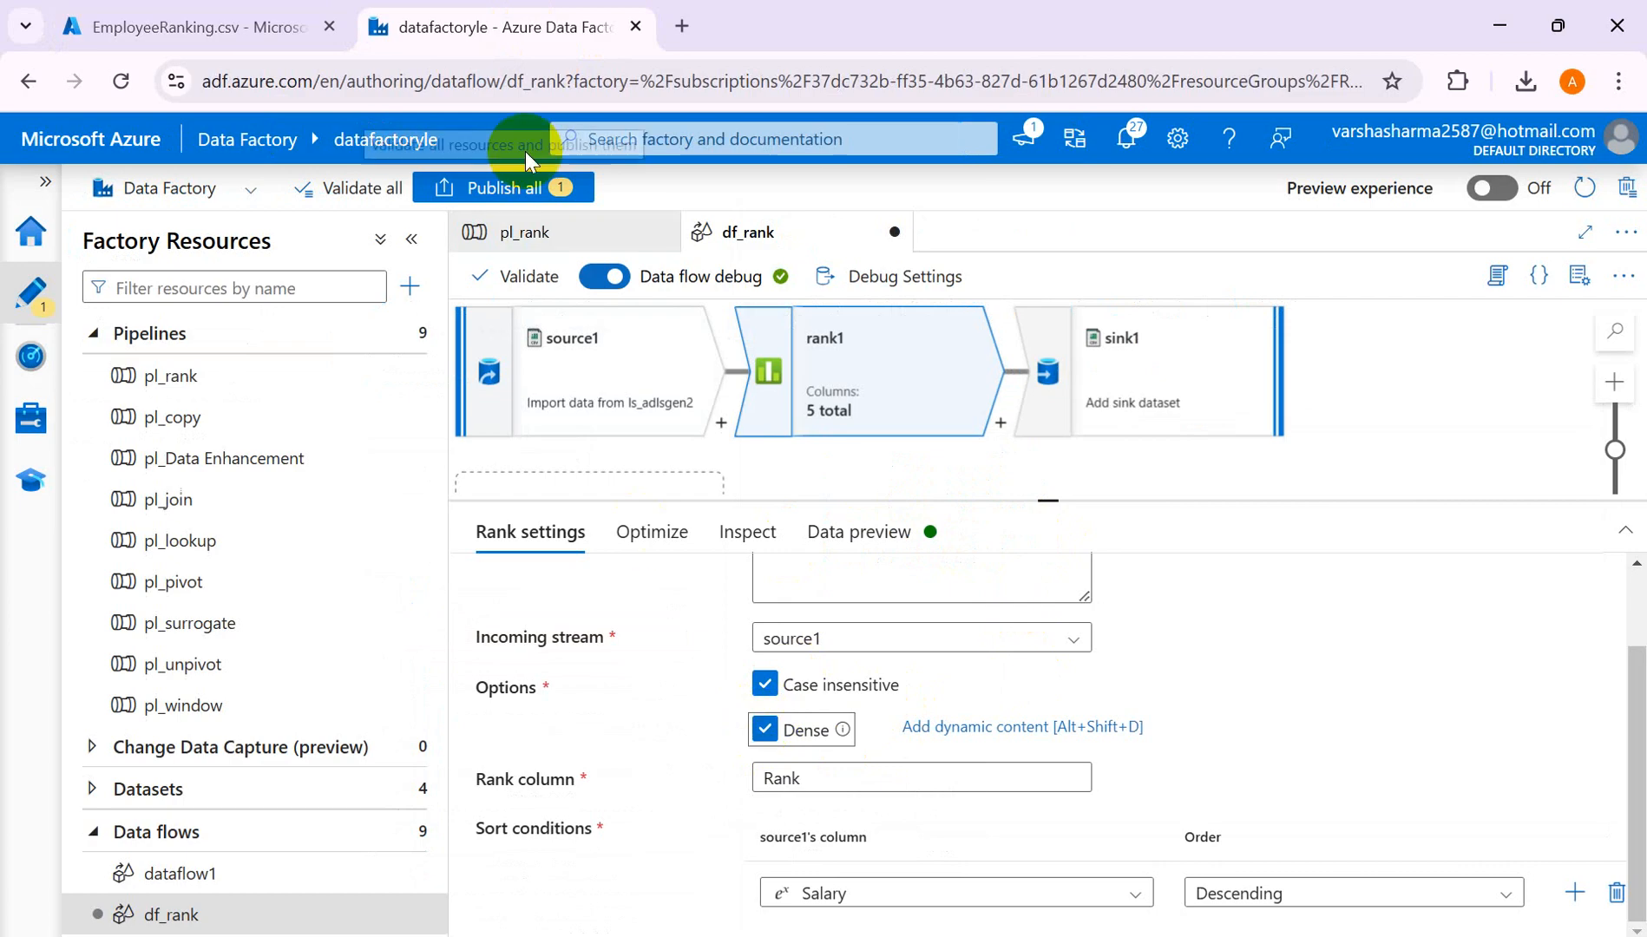
{"action": "left_click", "coordinate": [501, 185]}
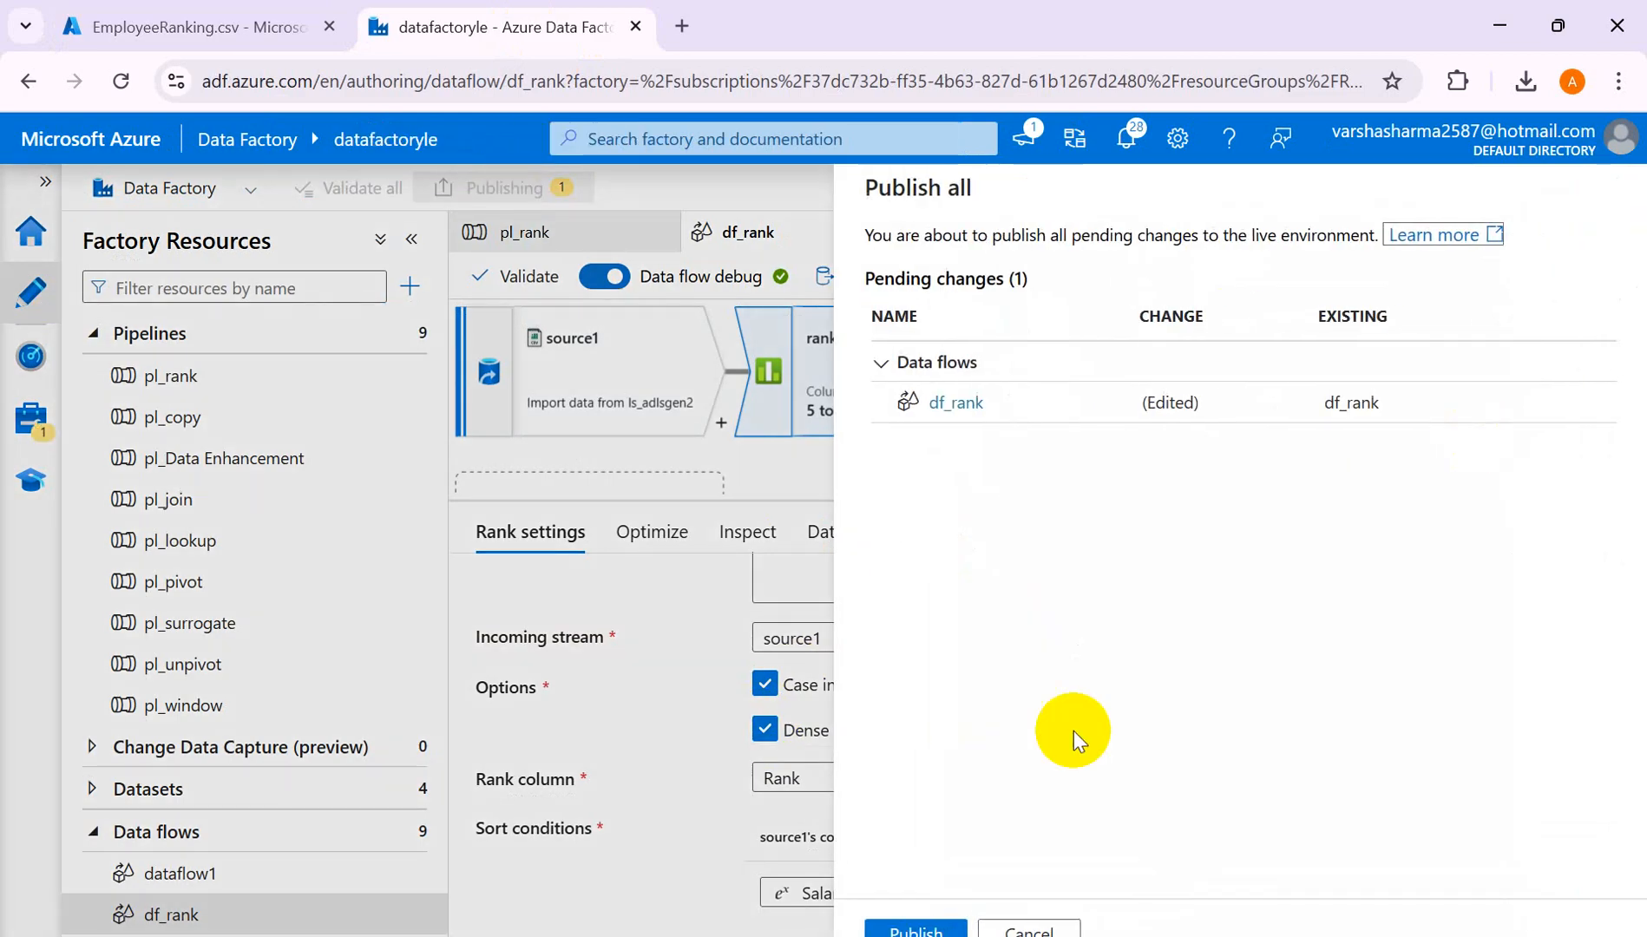
{"action": "left_click", "coordinate": [915, 928]}
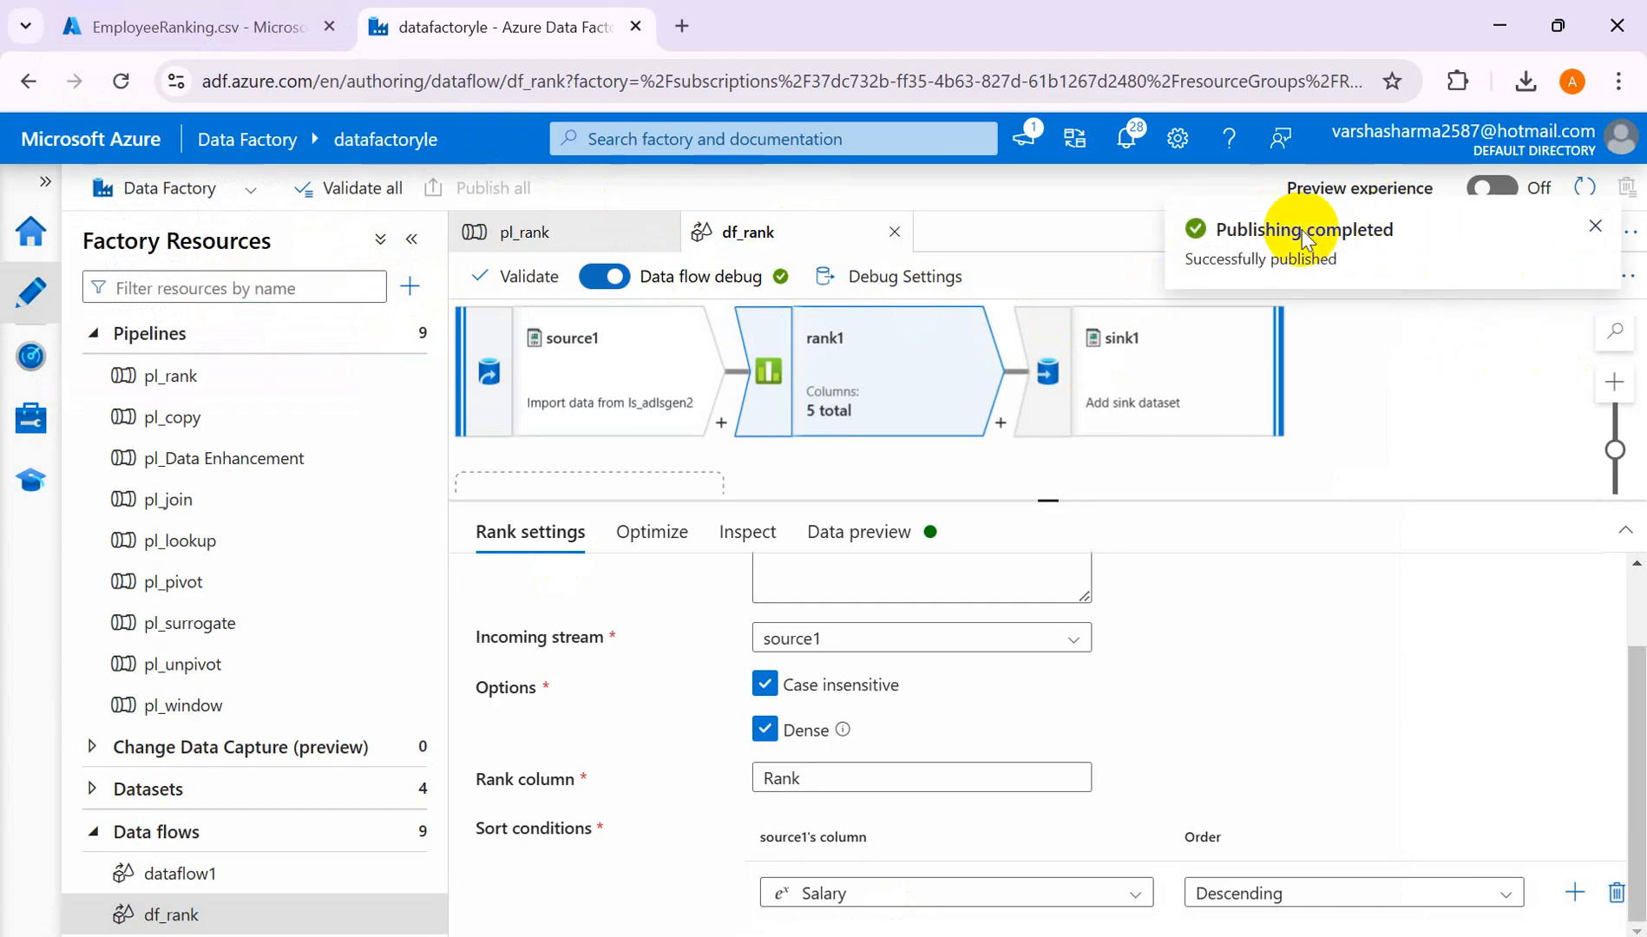
- Debug the pl_rank pipeline with the TestRun parameter as True and refresh the run status
{"action": "left_click", "coordinate": [574, 233]}
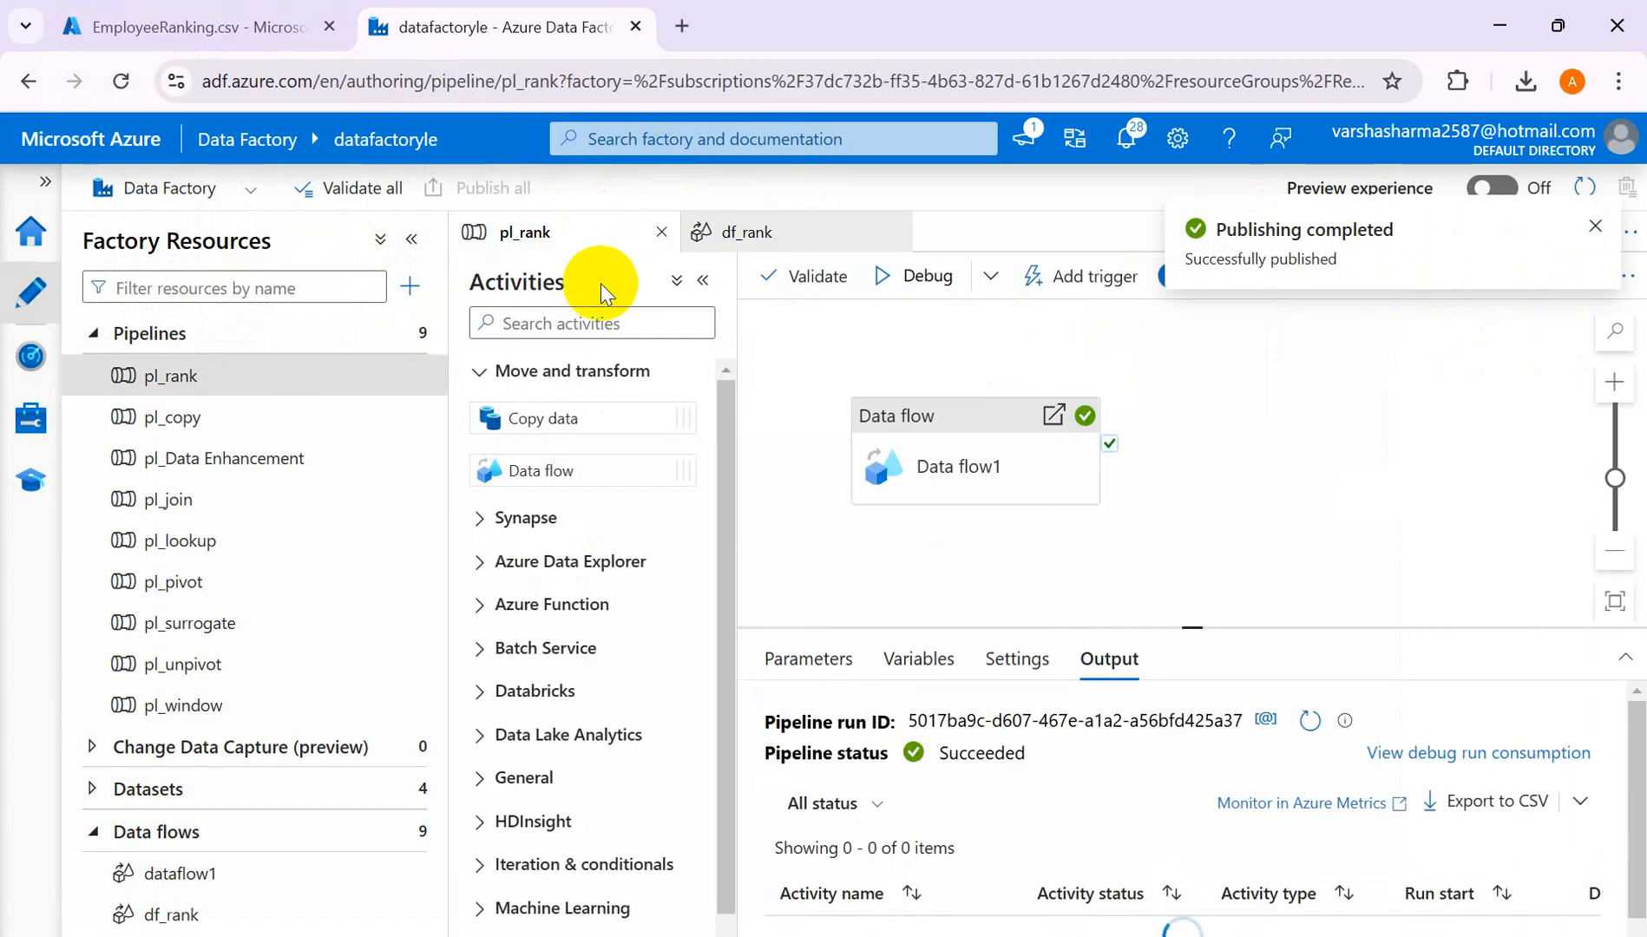
{"action": "left_click", "coordinate": [1596, 230]}
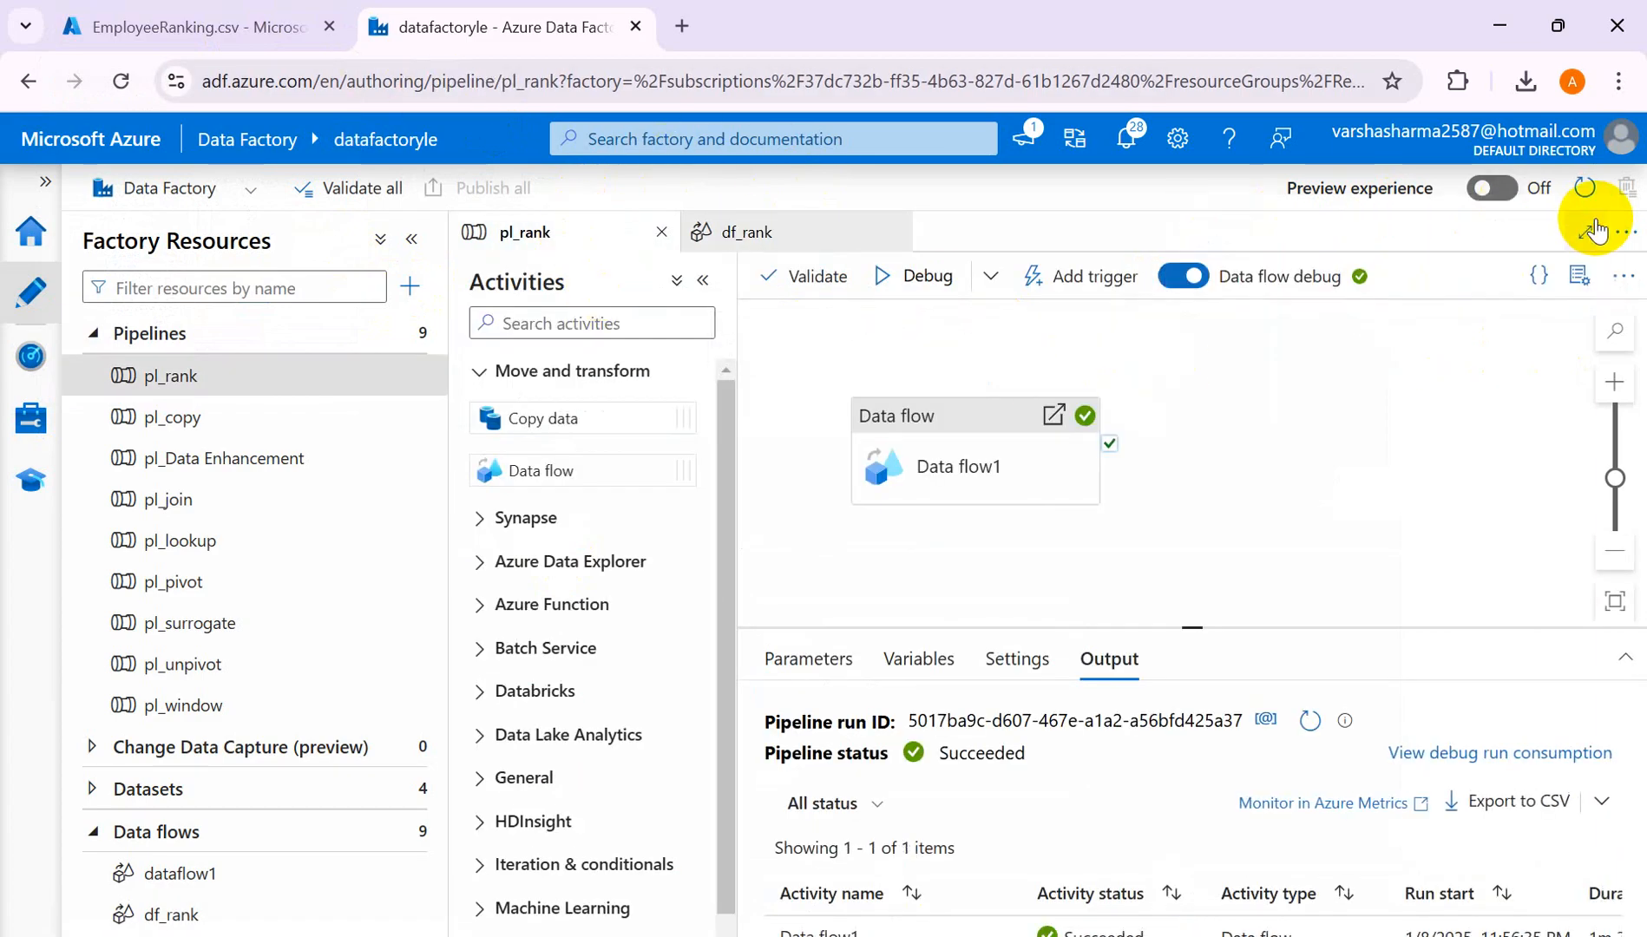
{"action": "left_click", "coordinate": [908, 275]}
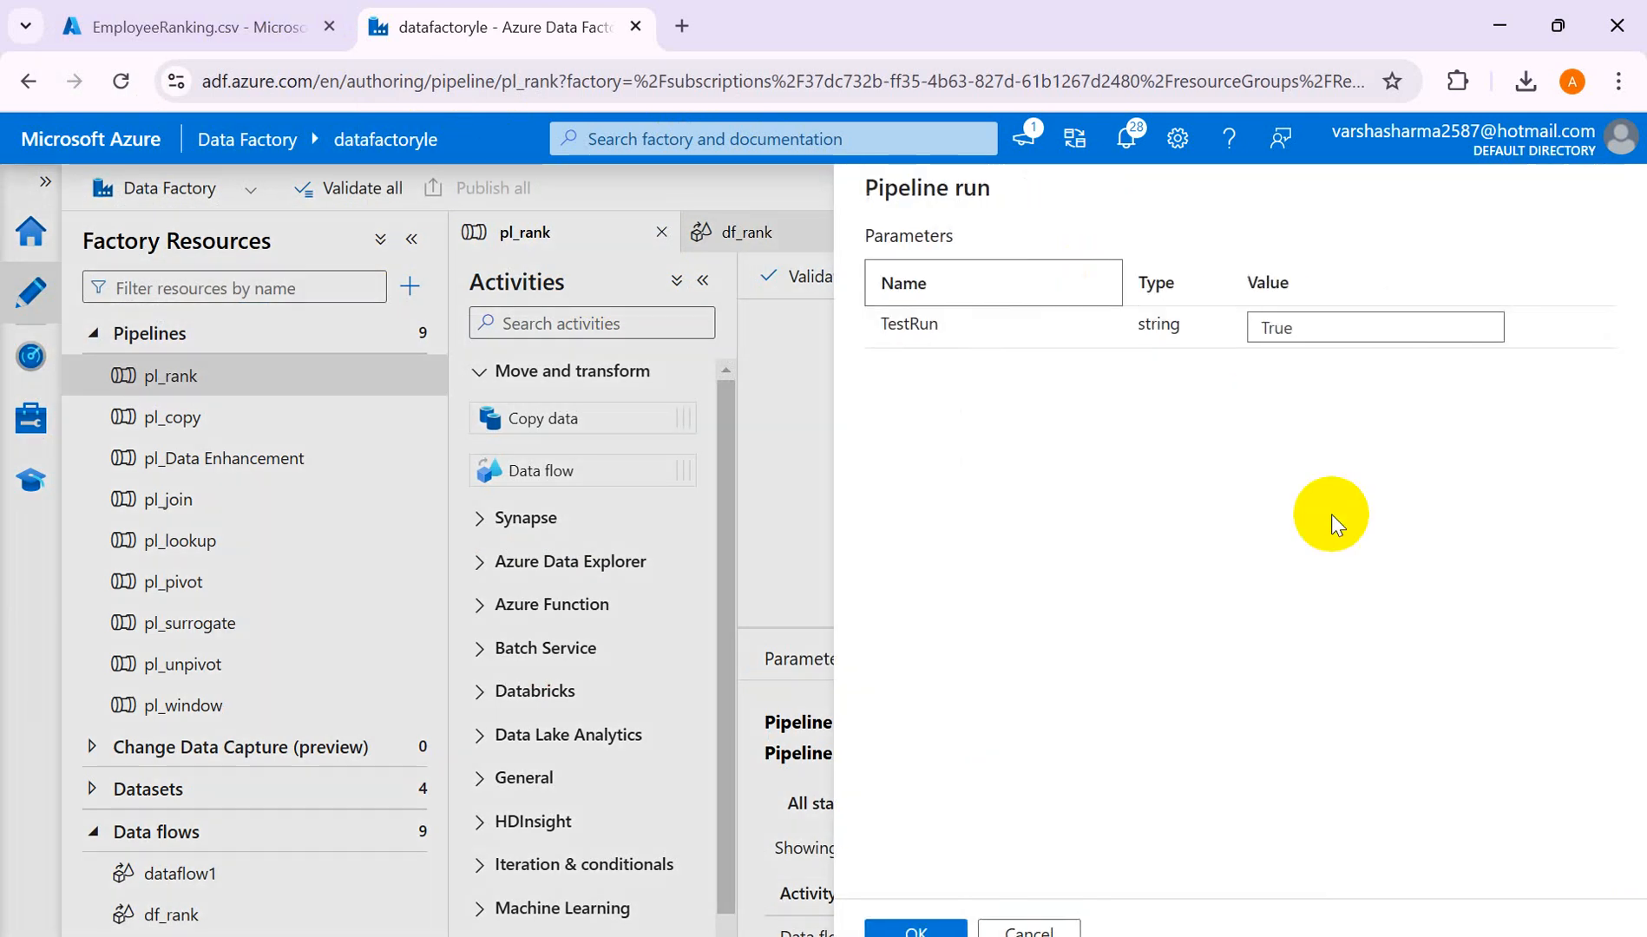
{"action": "left_click", "coordinate": [917, 929]}
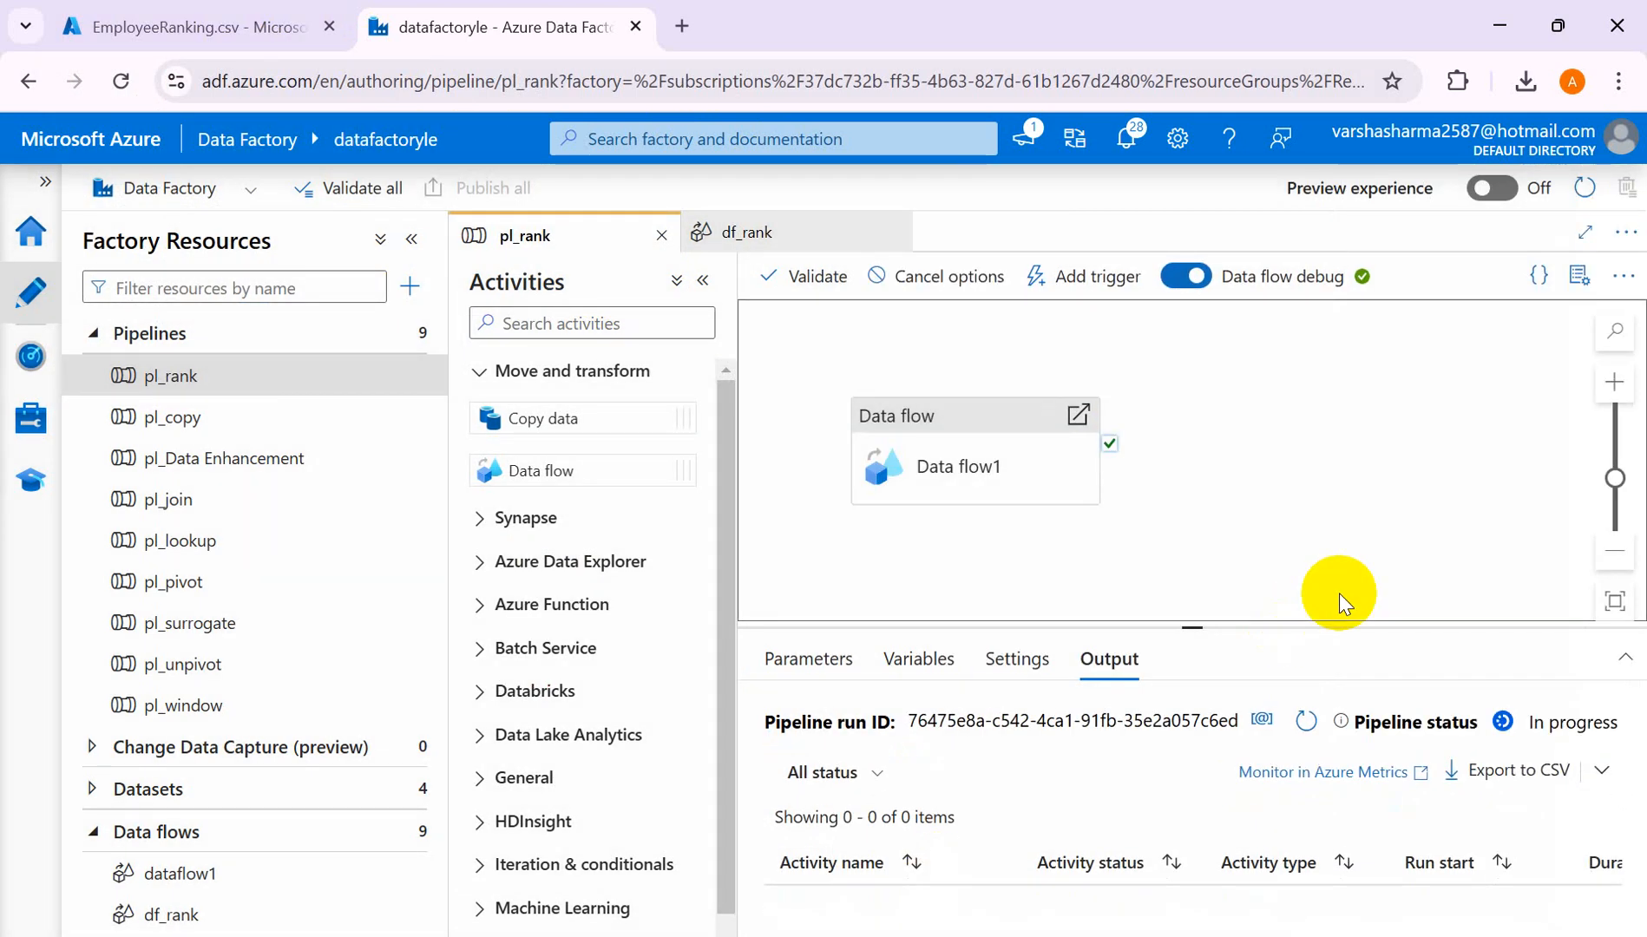
{"action": "left_click", "coordinate": [1301, 725]}
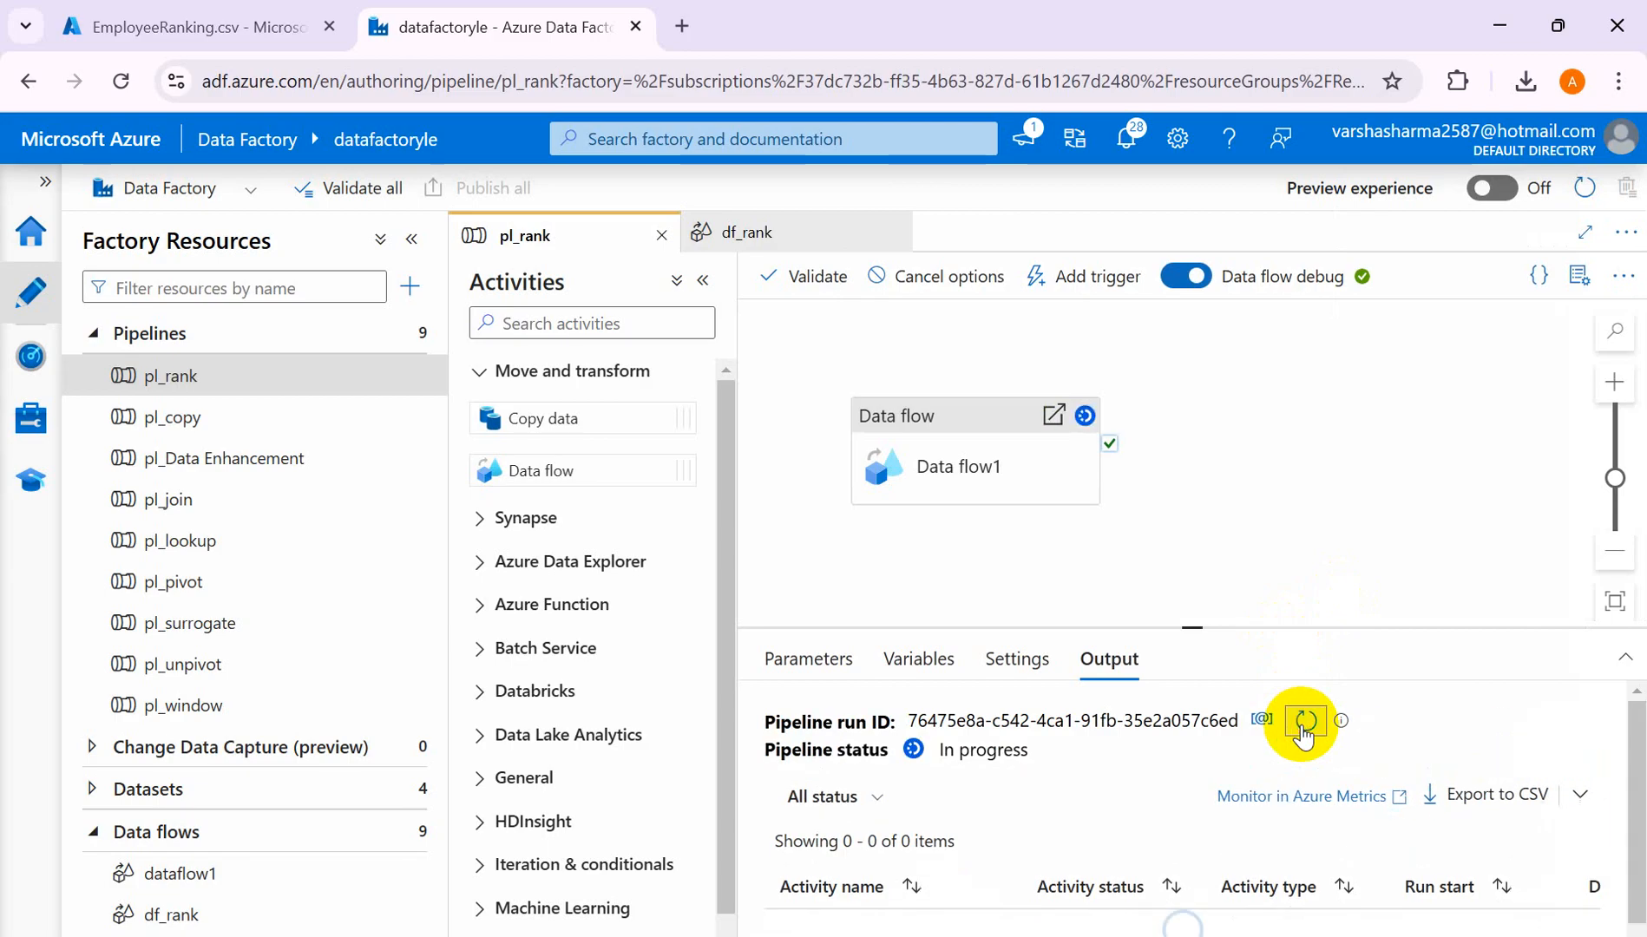
{"action": "left_click", "coordinate": [1301, 725]}
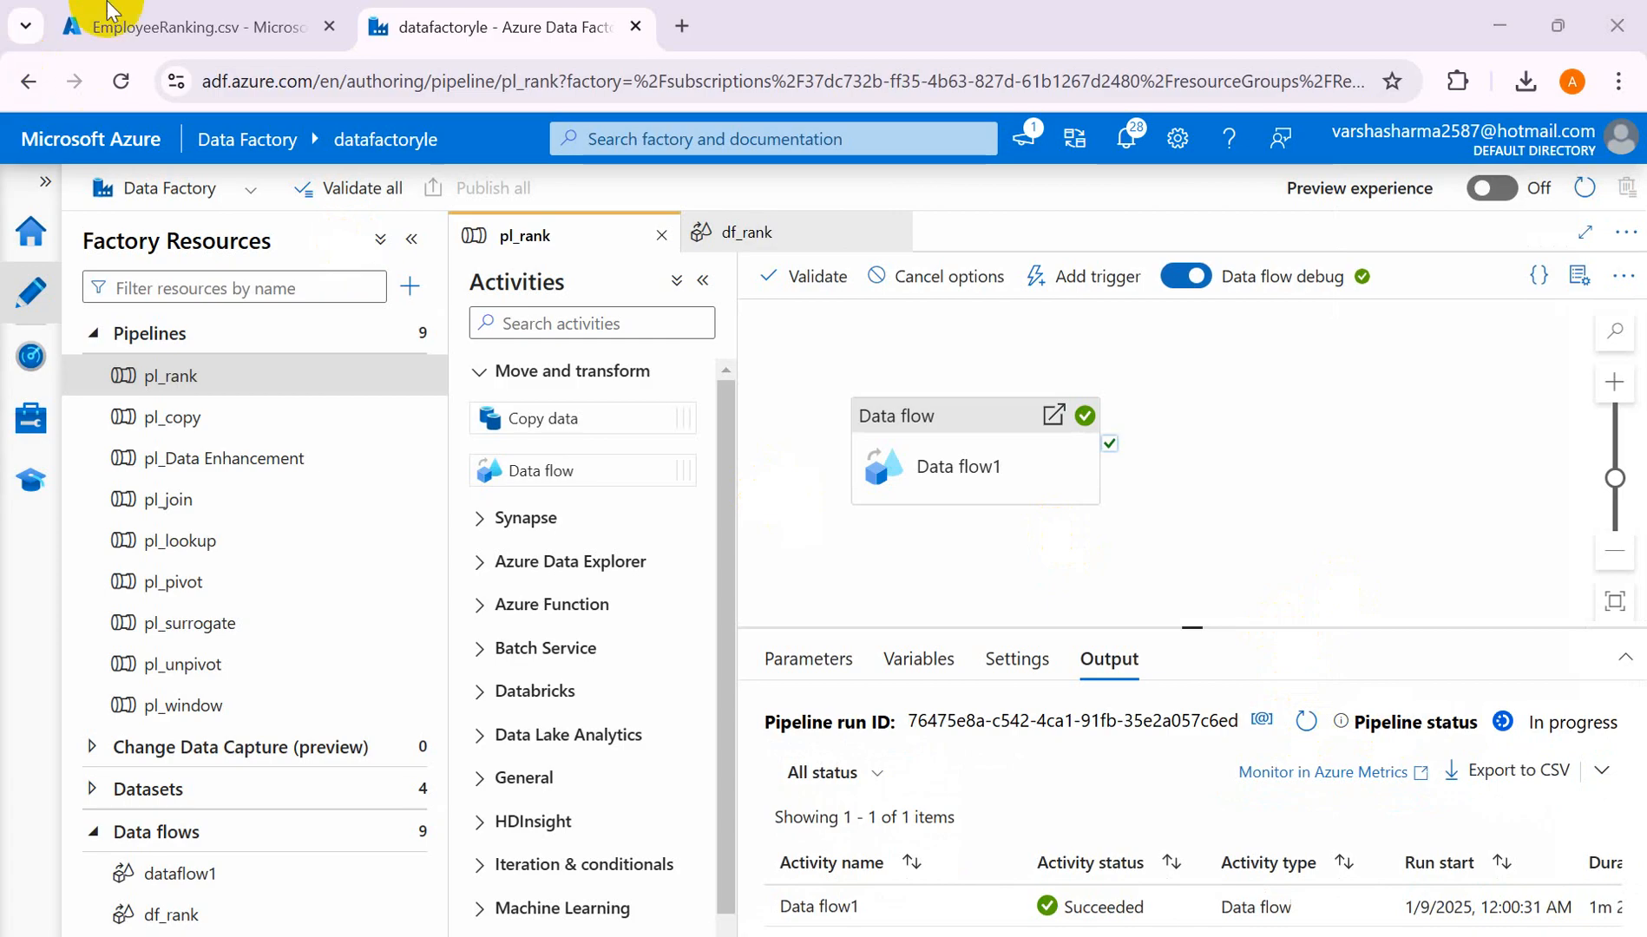
- Check the pl_rank debug run status and review the rank1 settings in the df_rank data flow
{"action": "left_click", "coordinate": [122, 26]}
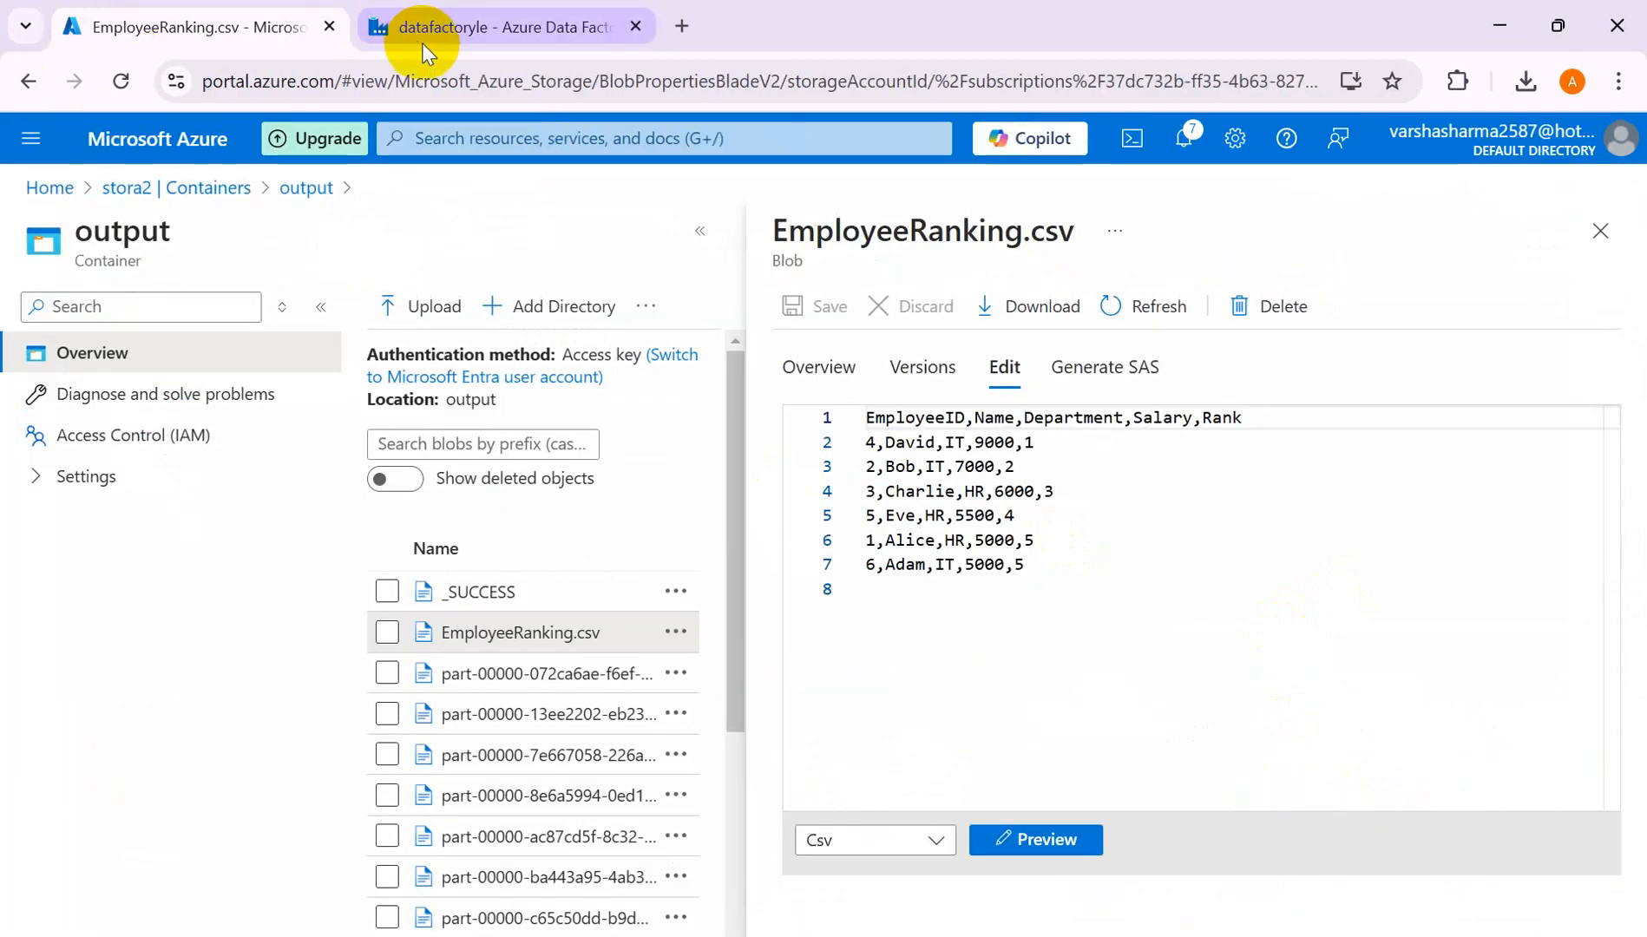
{"action": "left_click", "coordinate": [473, 22]}
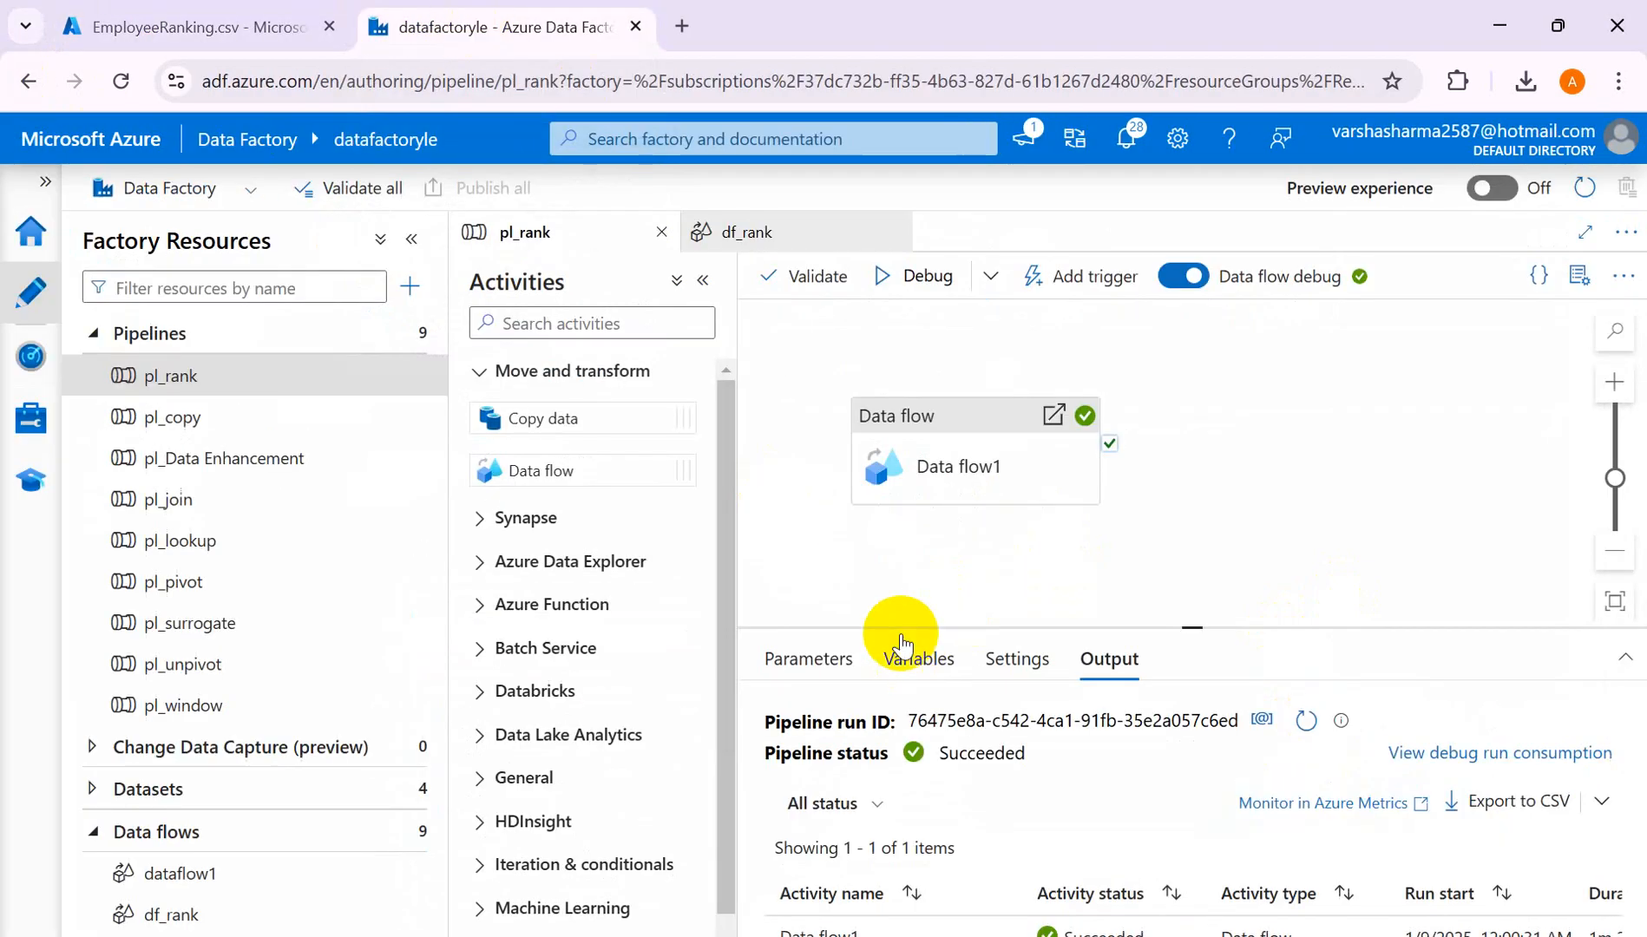
{"action": "left_click", "coordinate": [963, 416]}
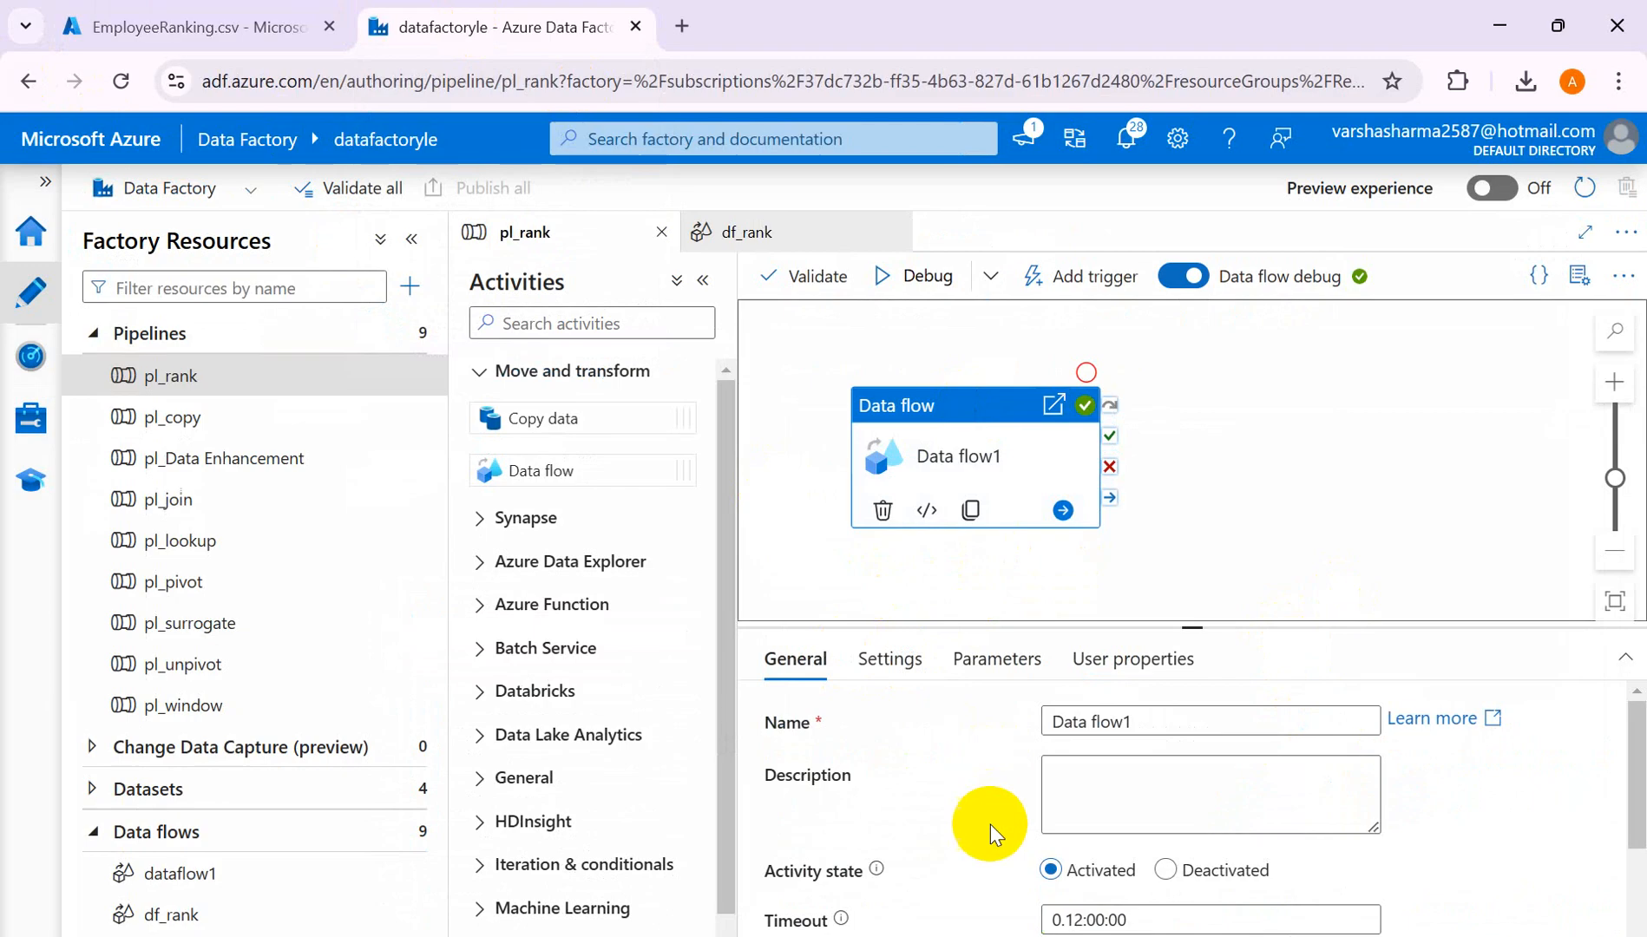
{"action": "left_click", "coordinate": [757, 232]}
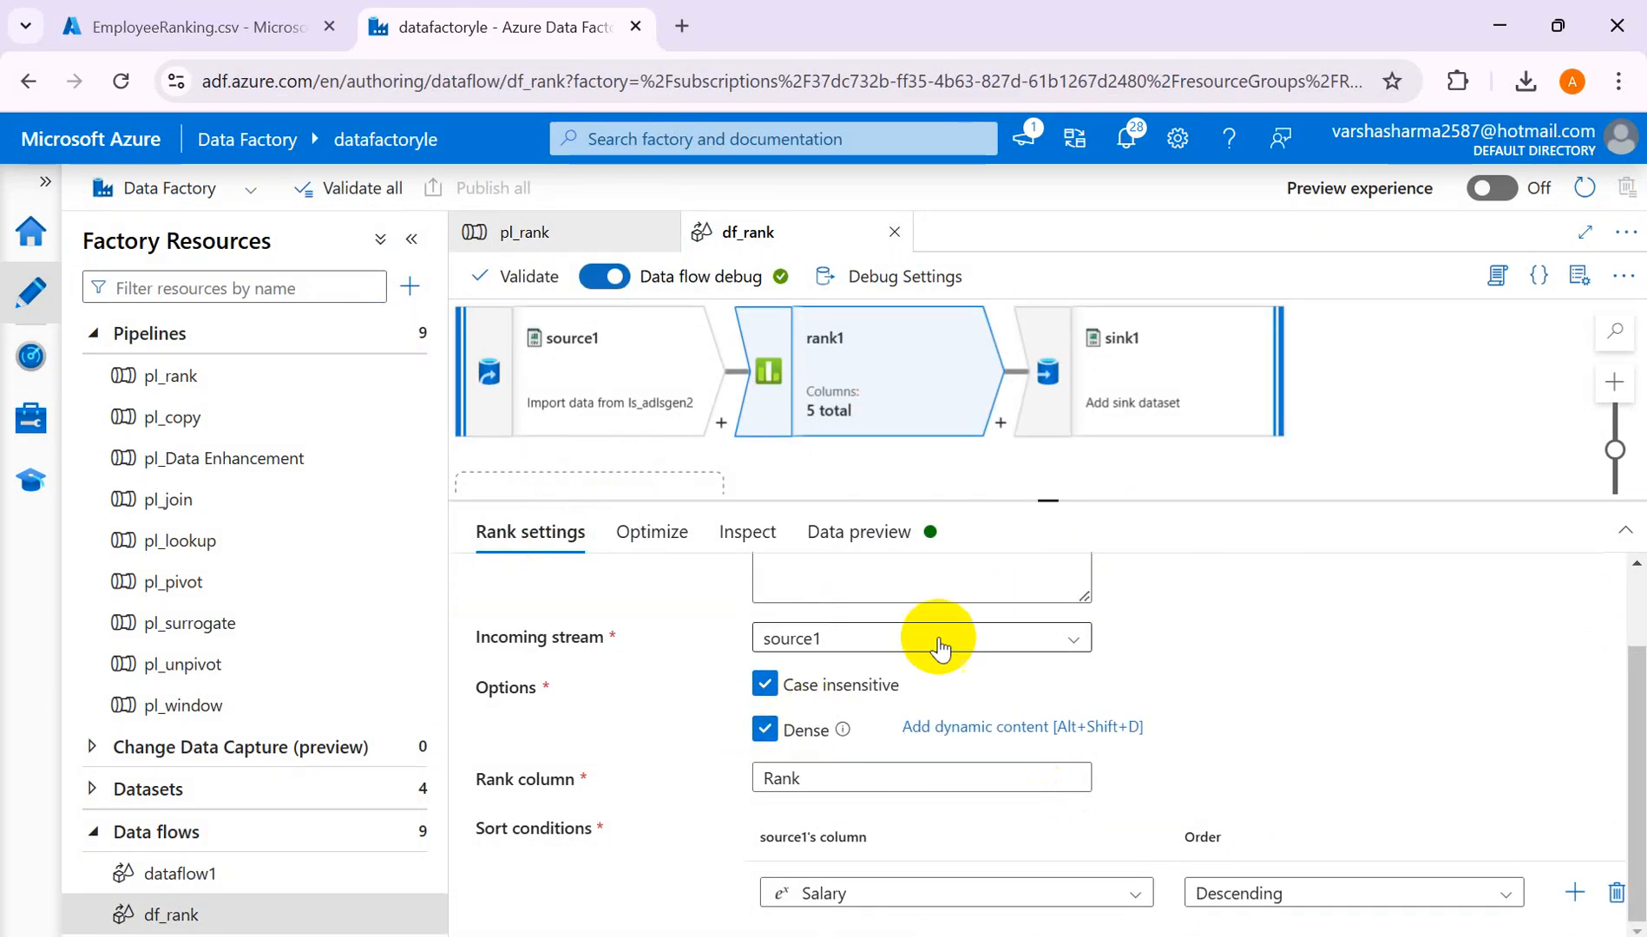
- Switch to the Azure portal, refresh the output container and open the contents of the regenerated EmployeeRanking.csv
{"action": "left_click", "coordinate": [208, 26]}
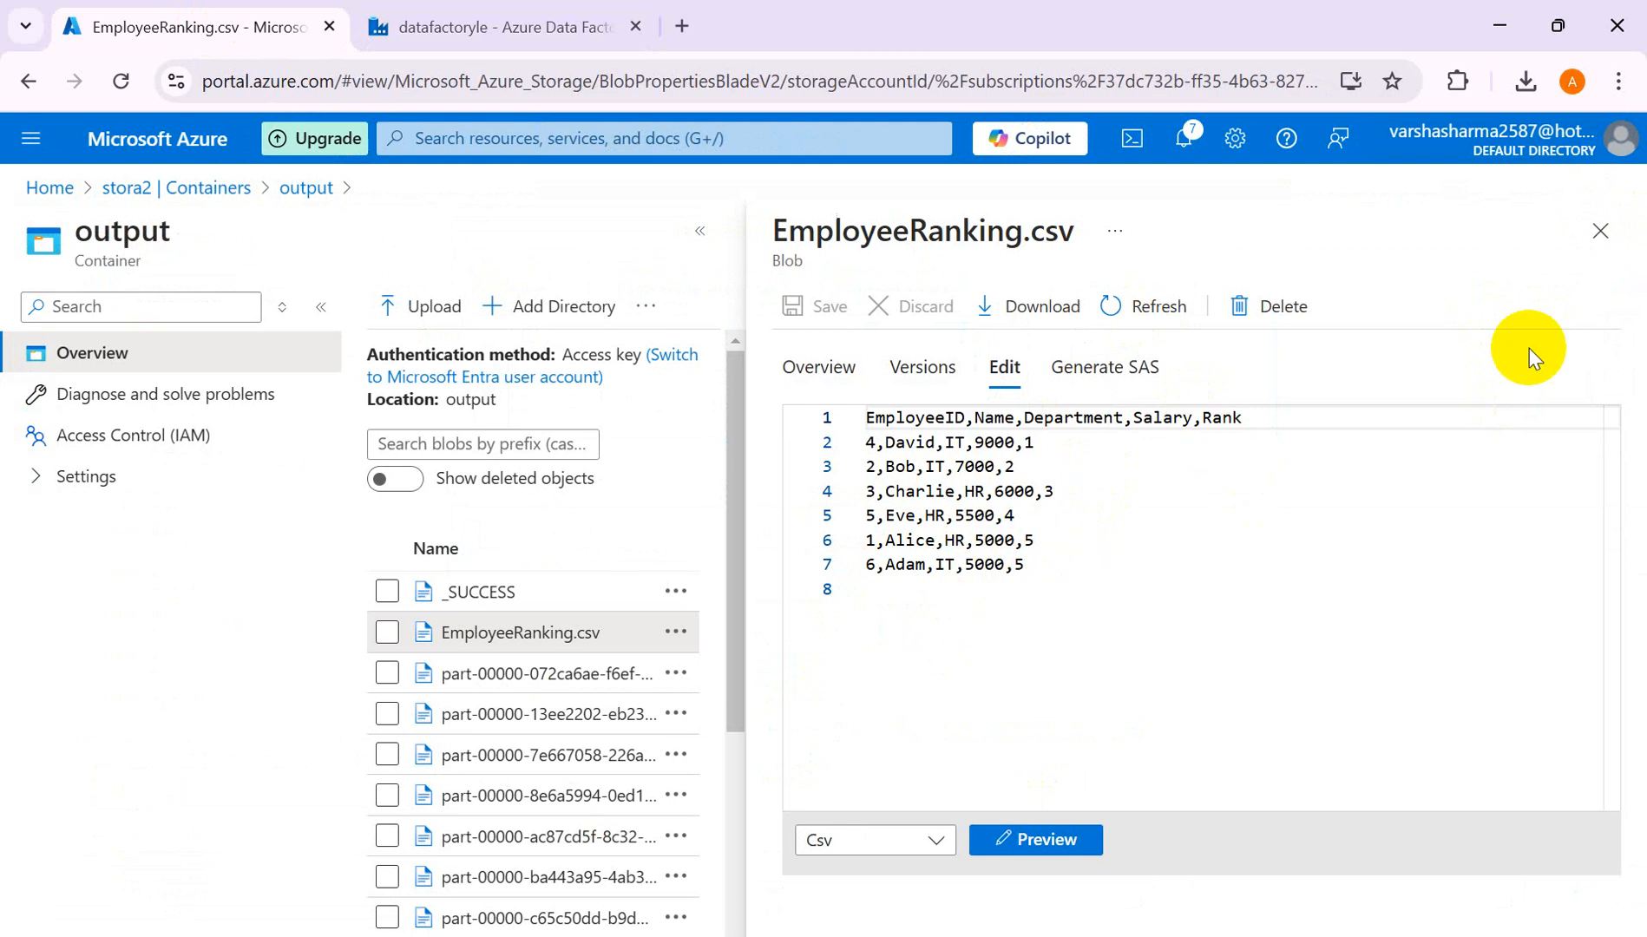
{"action": "left_click", "coordinate": [1603, 233]}
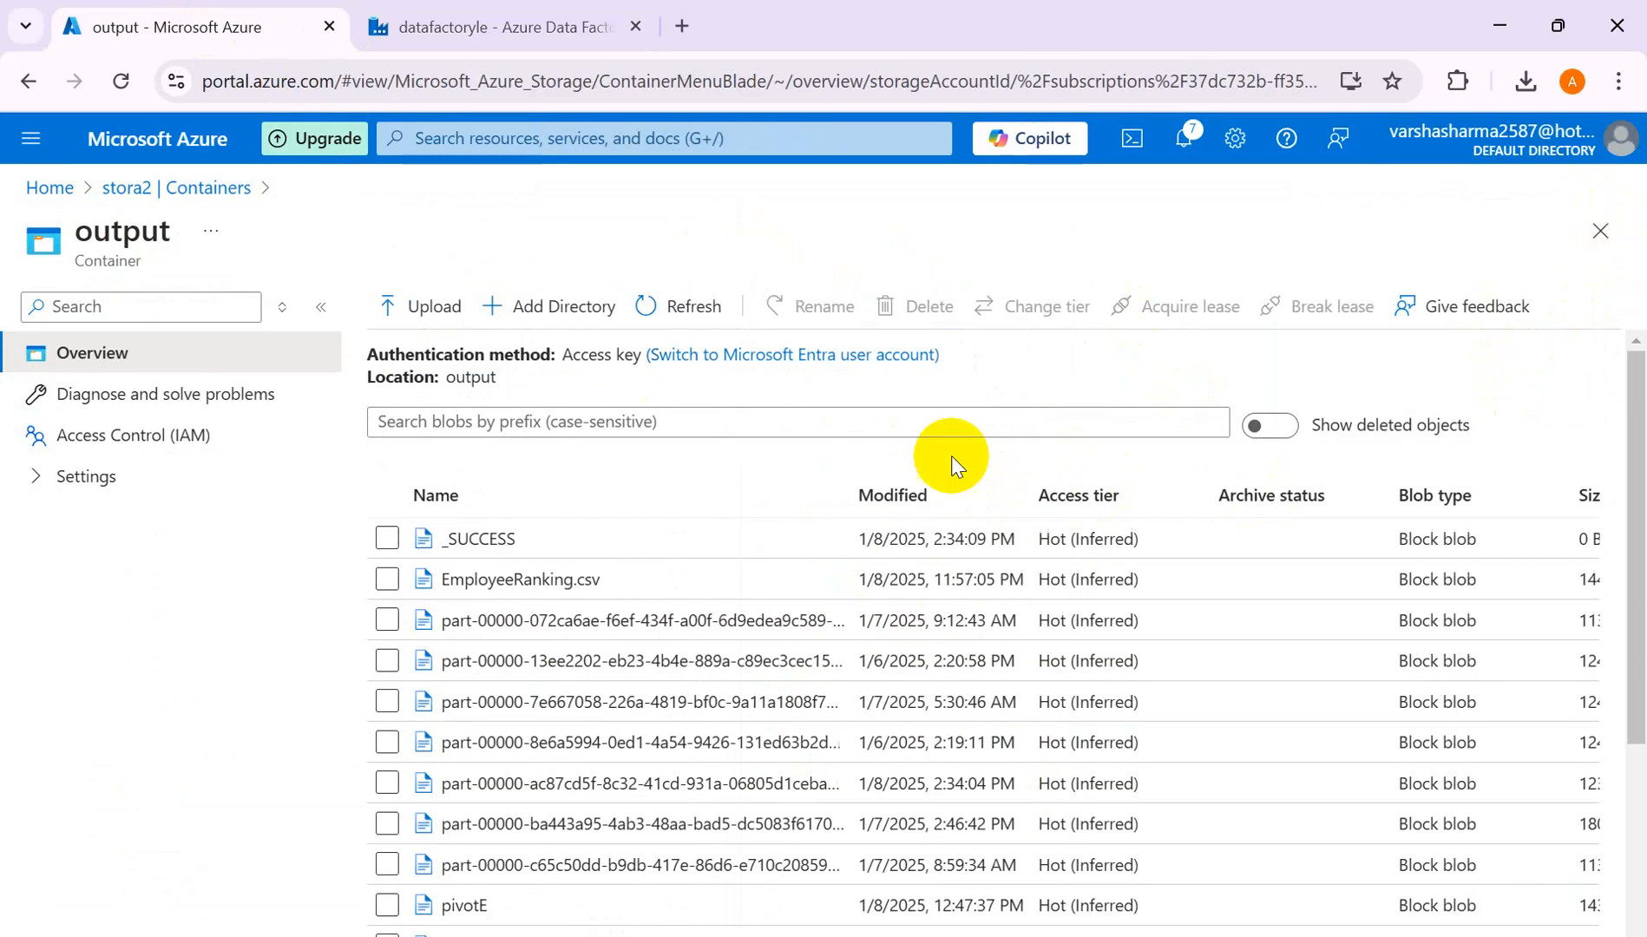
{"action": "left_click", "coordinate": [688, 312]}
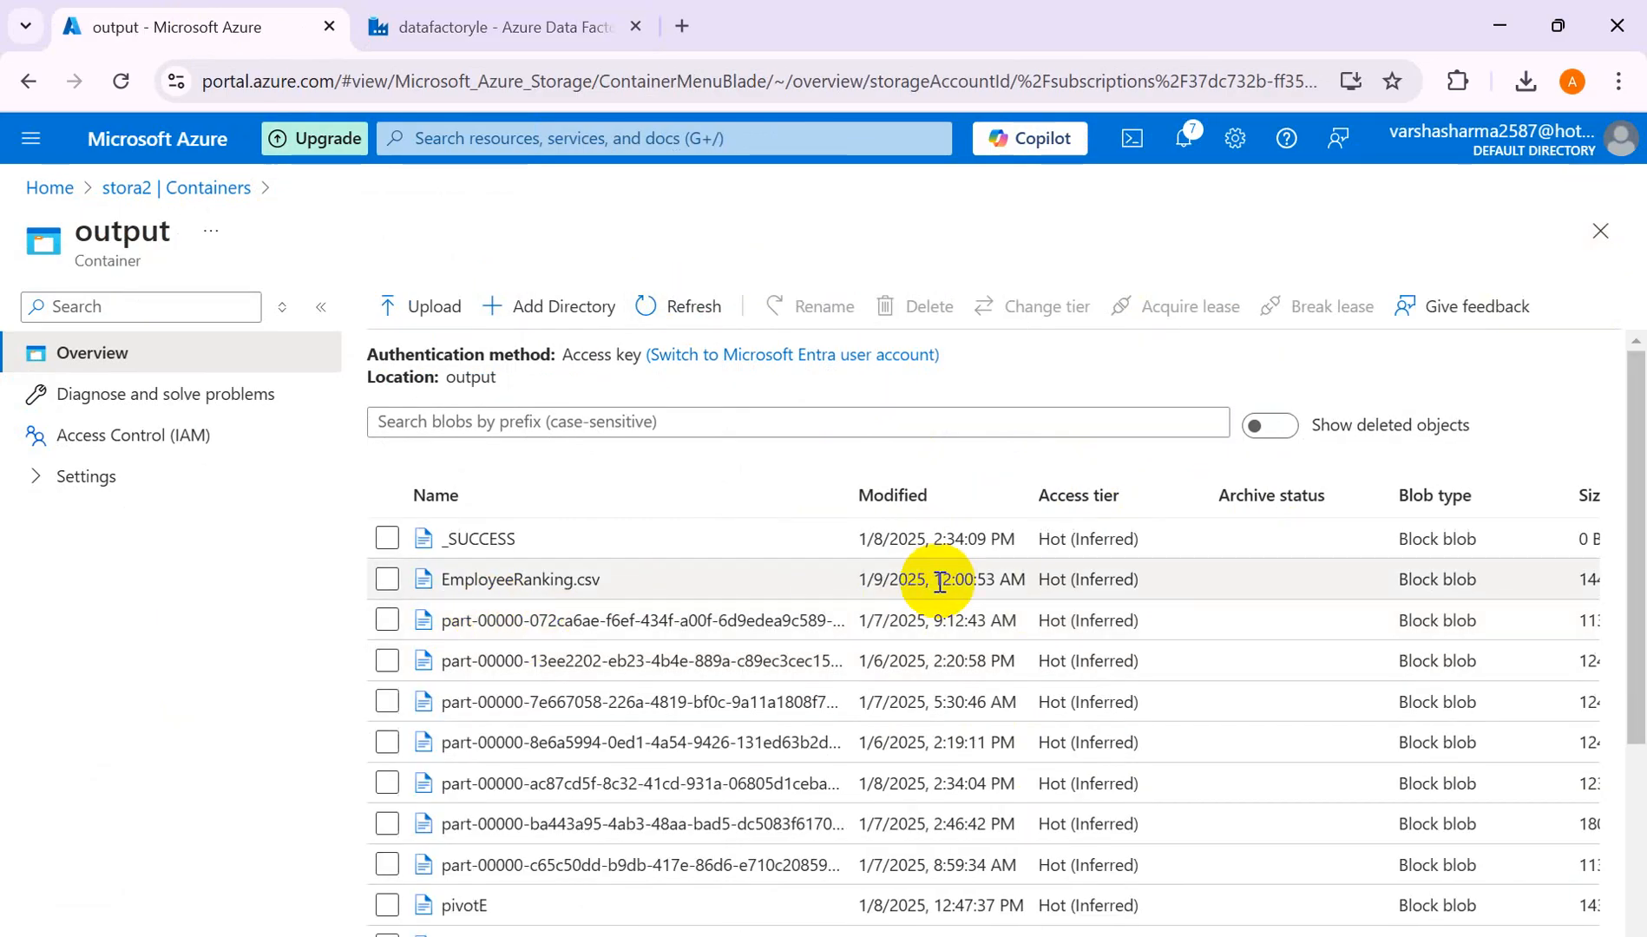
{"action": "left_click", "coordinate": [531, 581]}
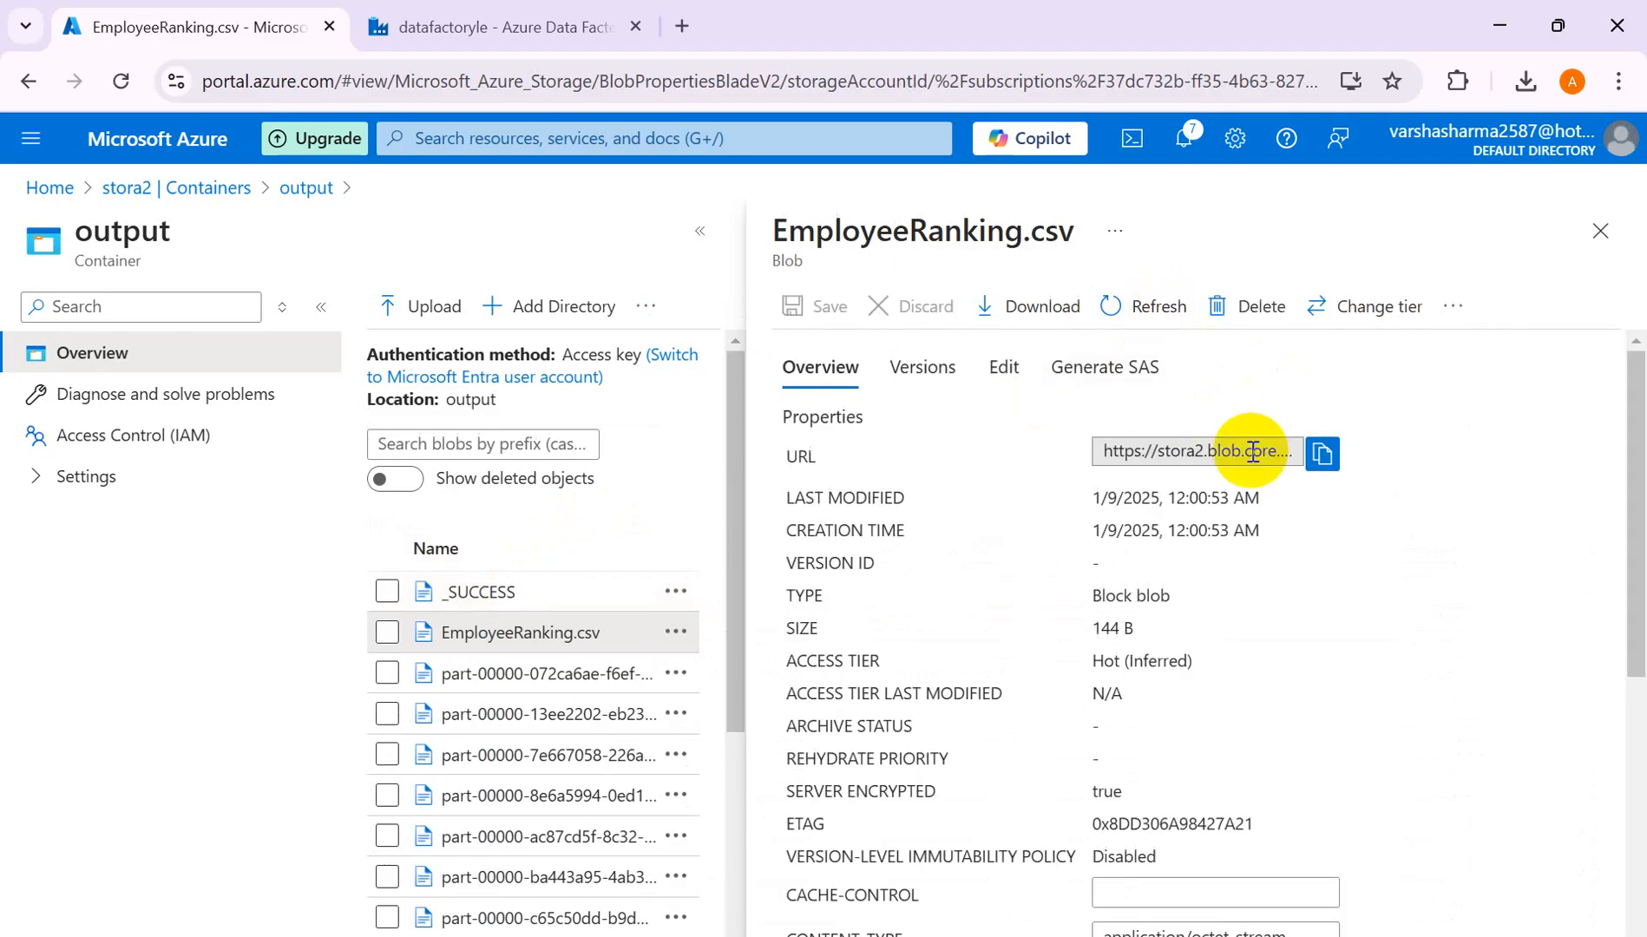
{"action": "left_click", "coordinate": [1001, 369]}
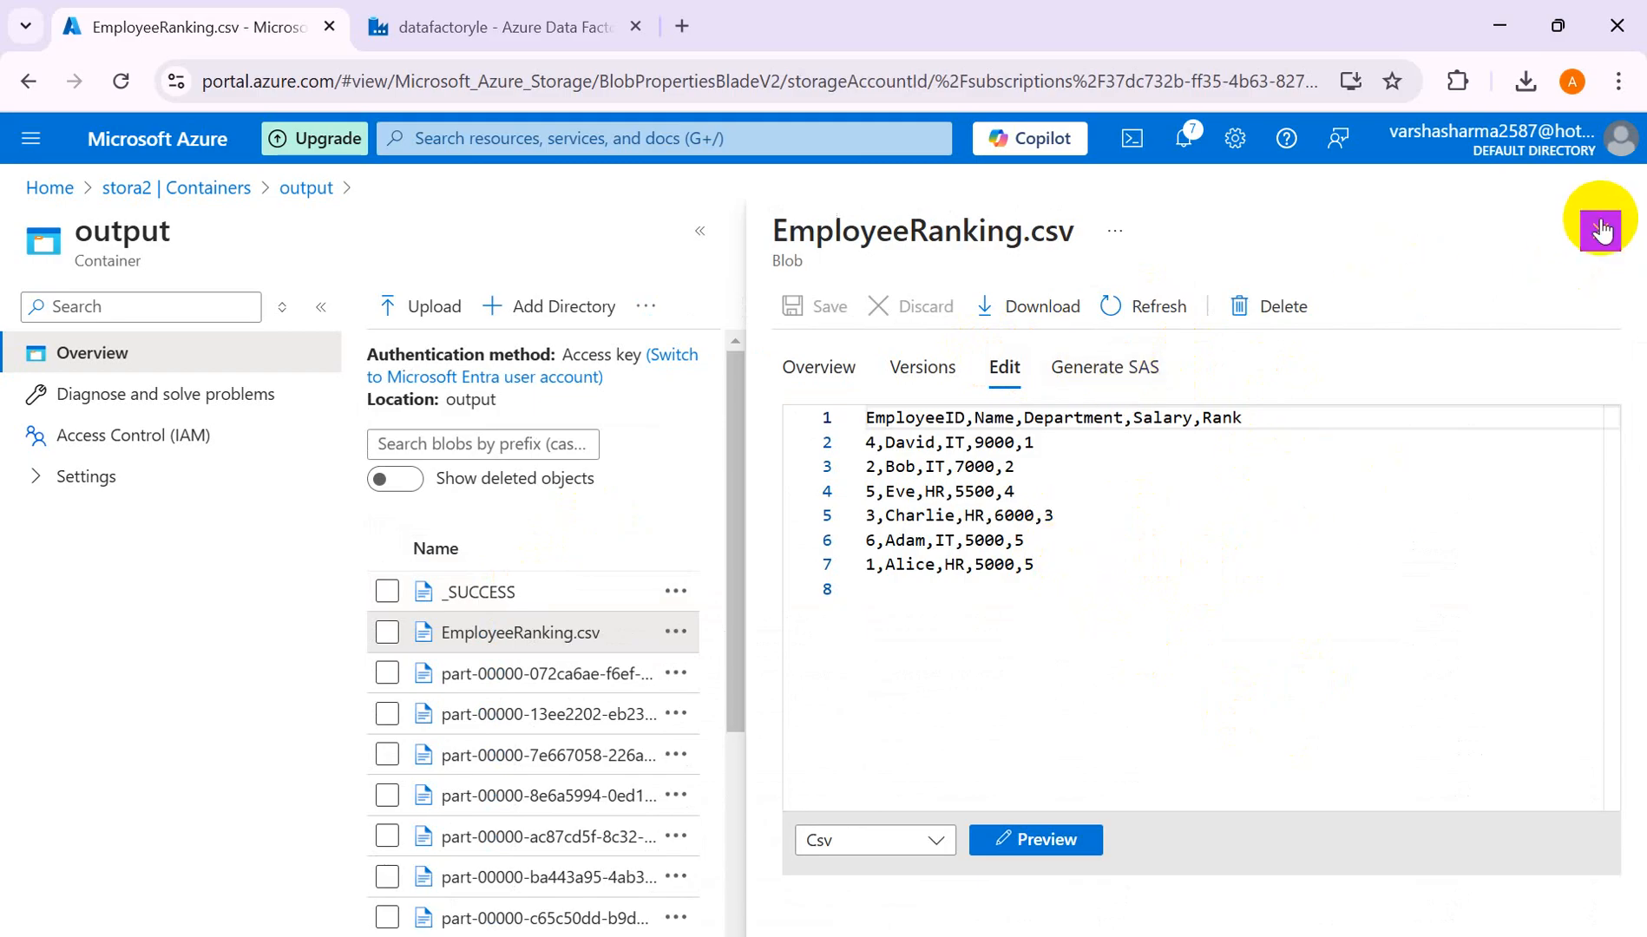
- Refresh the output container once more, recheck the ranks in EmployeeRanking.csv and close the file
{"action": "left_click", "coordinate": [1600, 230]}
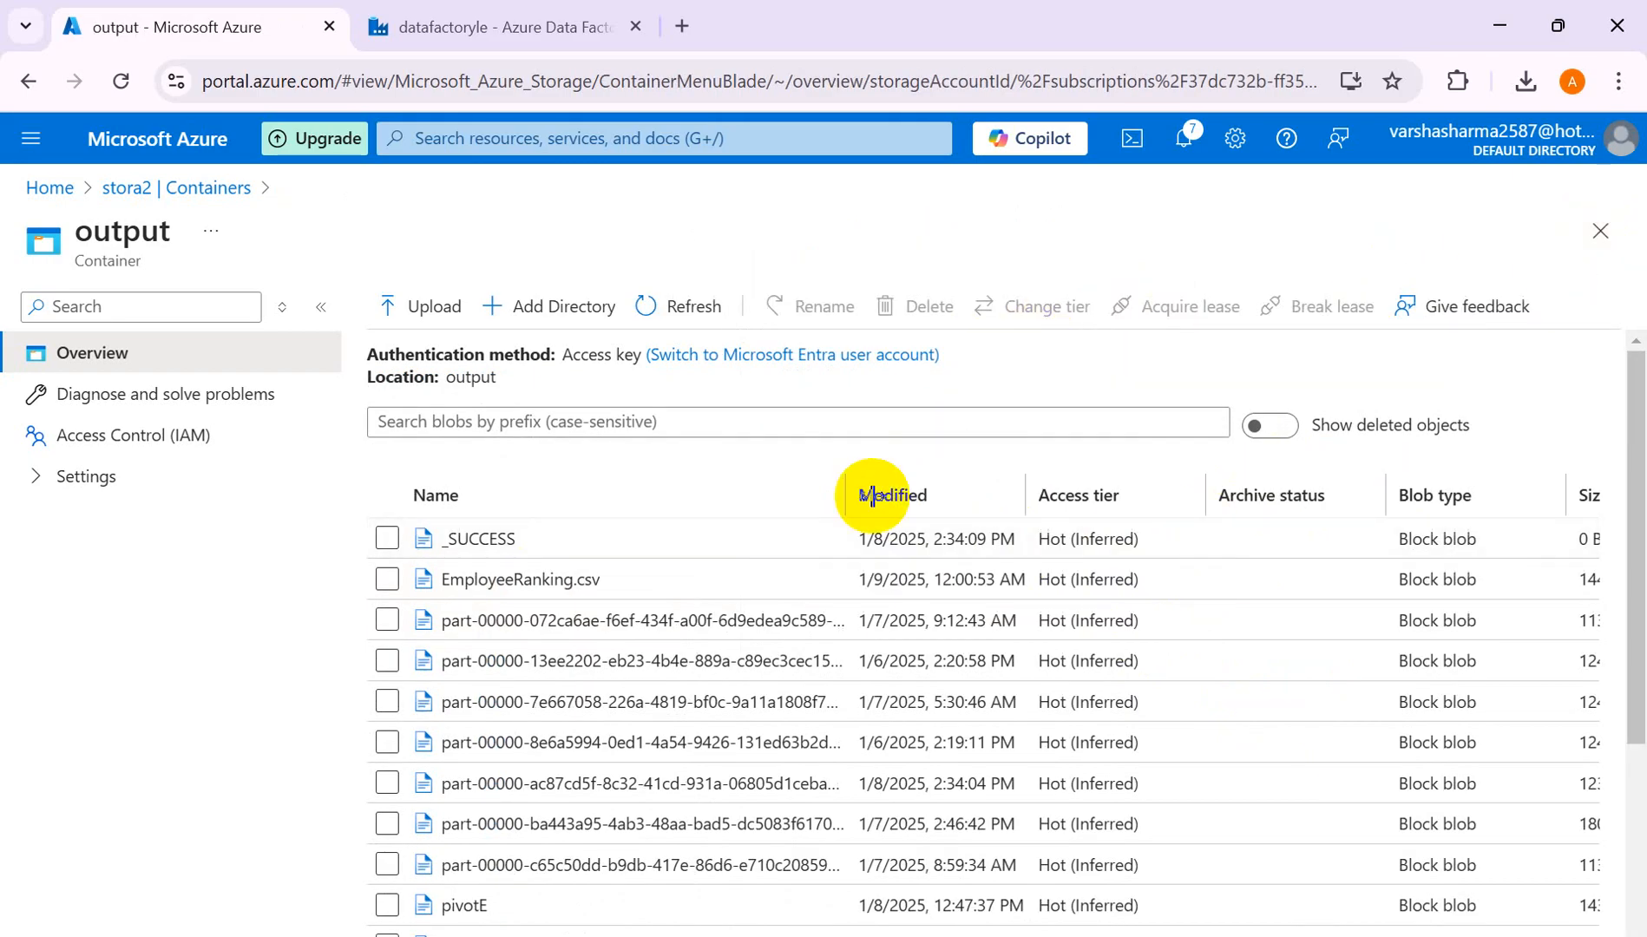
{"action": "left_click", "coordinate": [665, 311]}
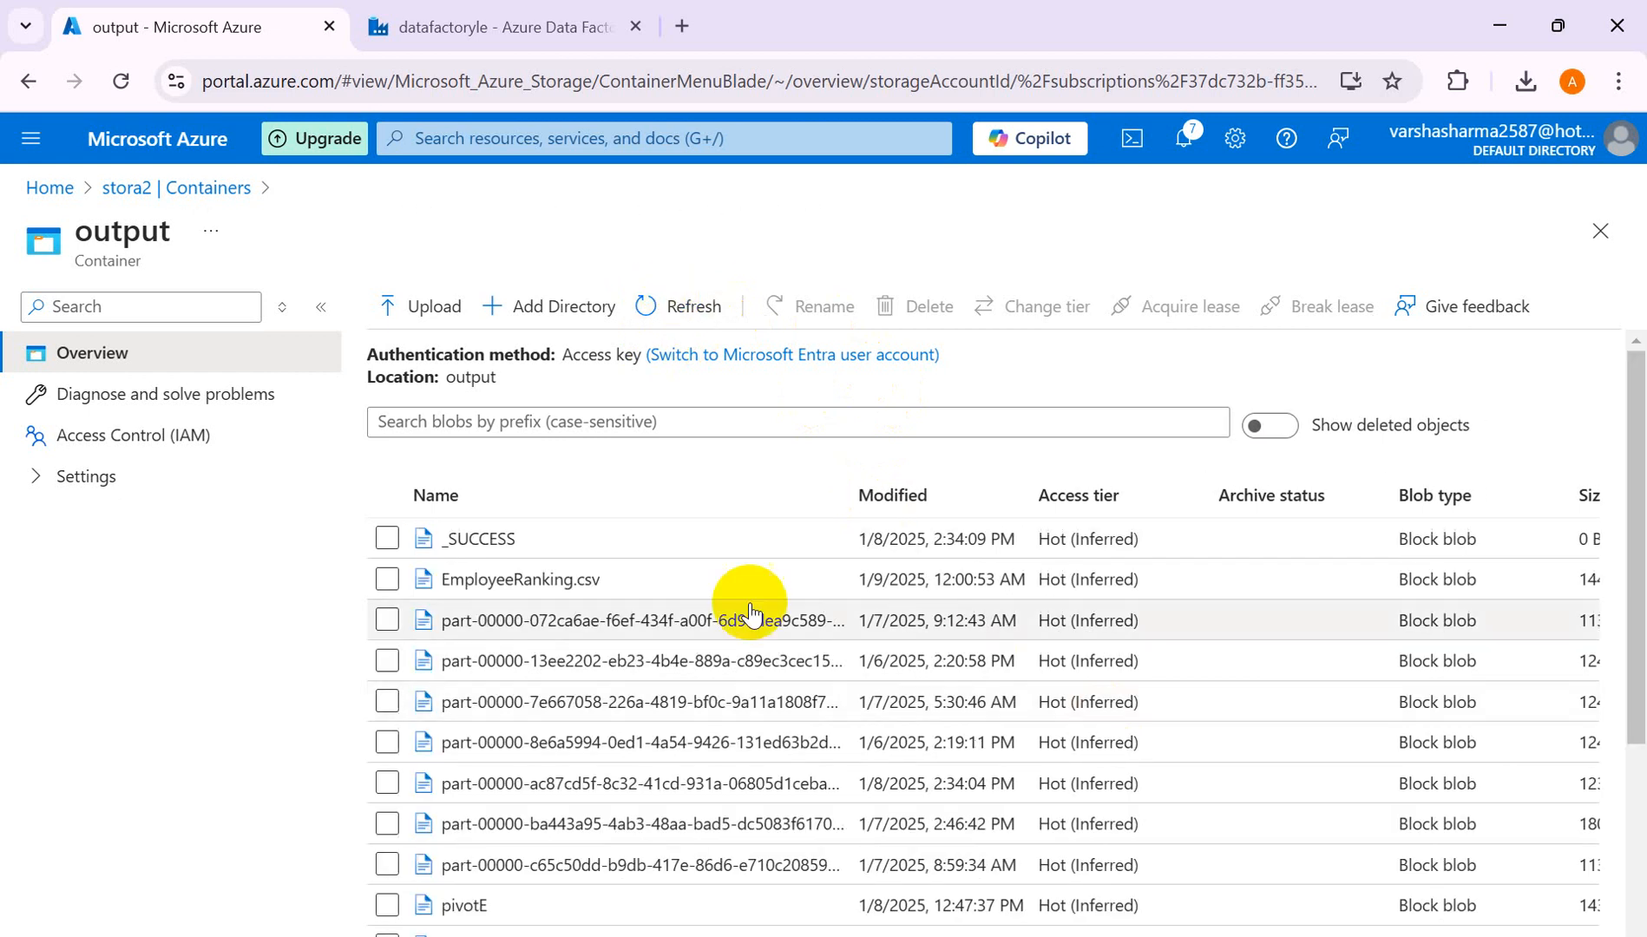
{"action": "double_click", "coordinate": [589, 579]}
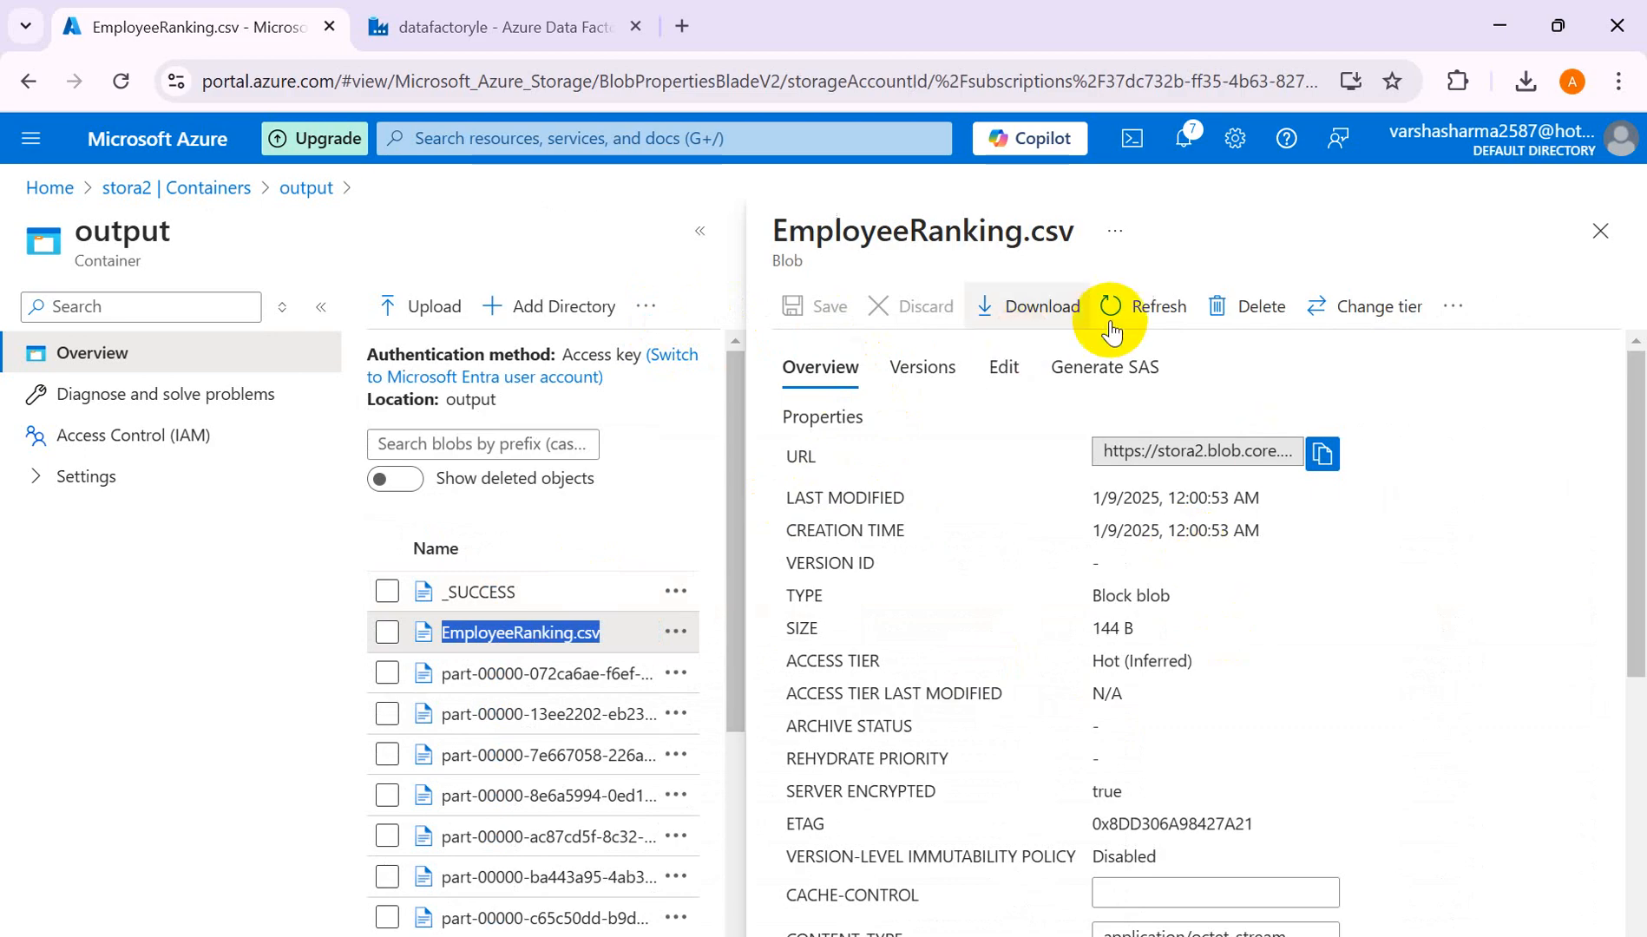
{"action": "left_click", "coordinate": [1000, 371]}
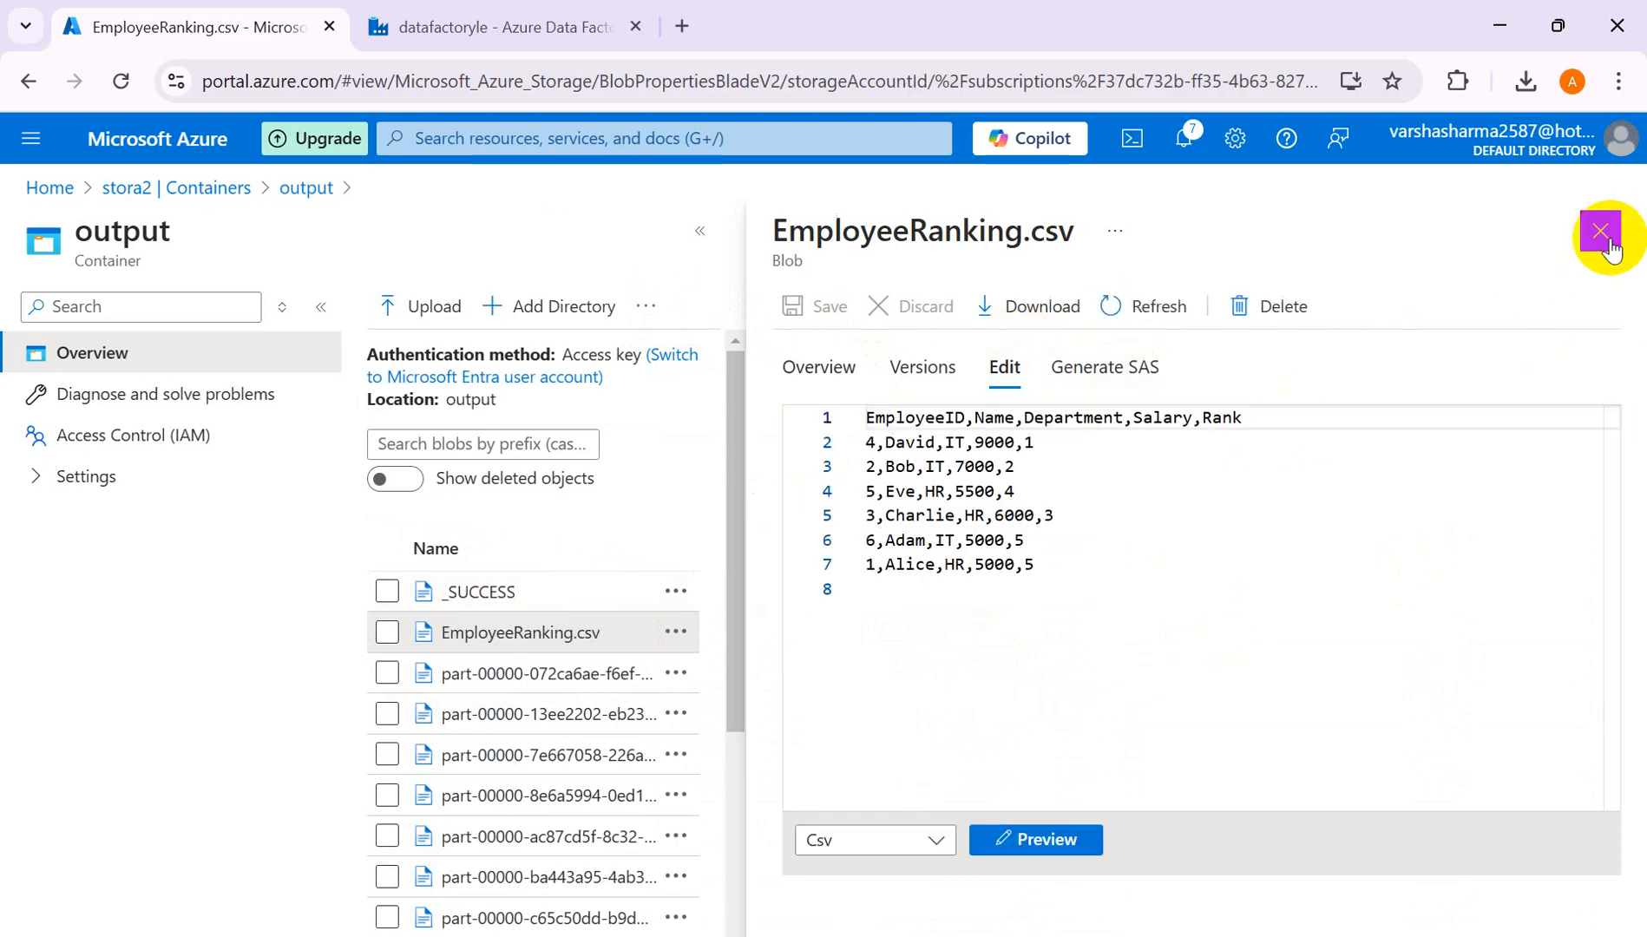
{"action": "left_click", "coordinate": [1605, 243]}
- Switch to Data Factory, refresh the data preview of rank1 in df_rank and examine the ranks of the tied salaries
{"action": "left_click", "coordinate": [552, 28]}
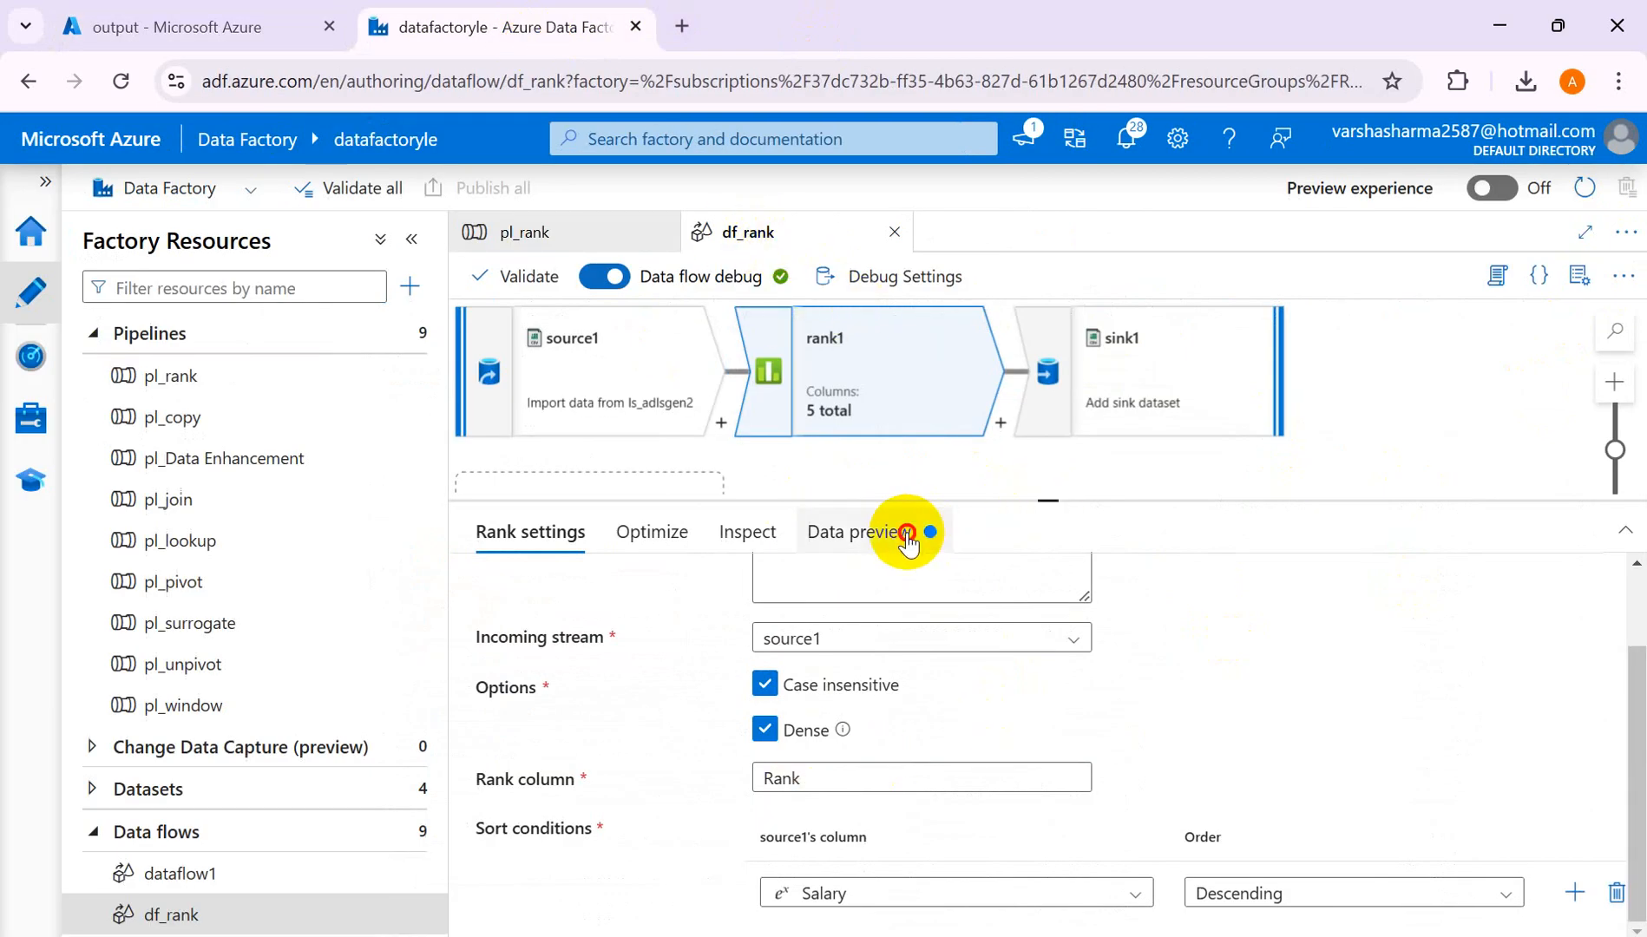
{"action": "left_click", "coordinate": [905, 536]}
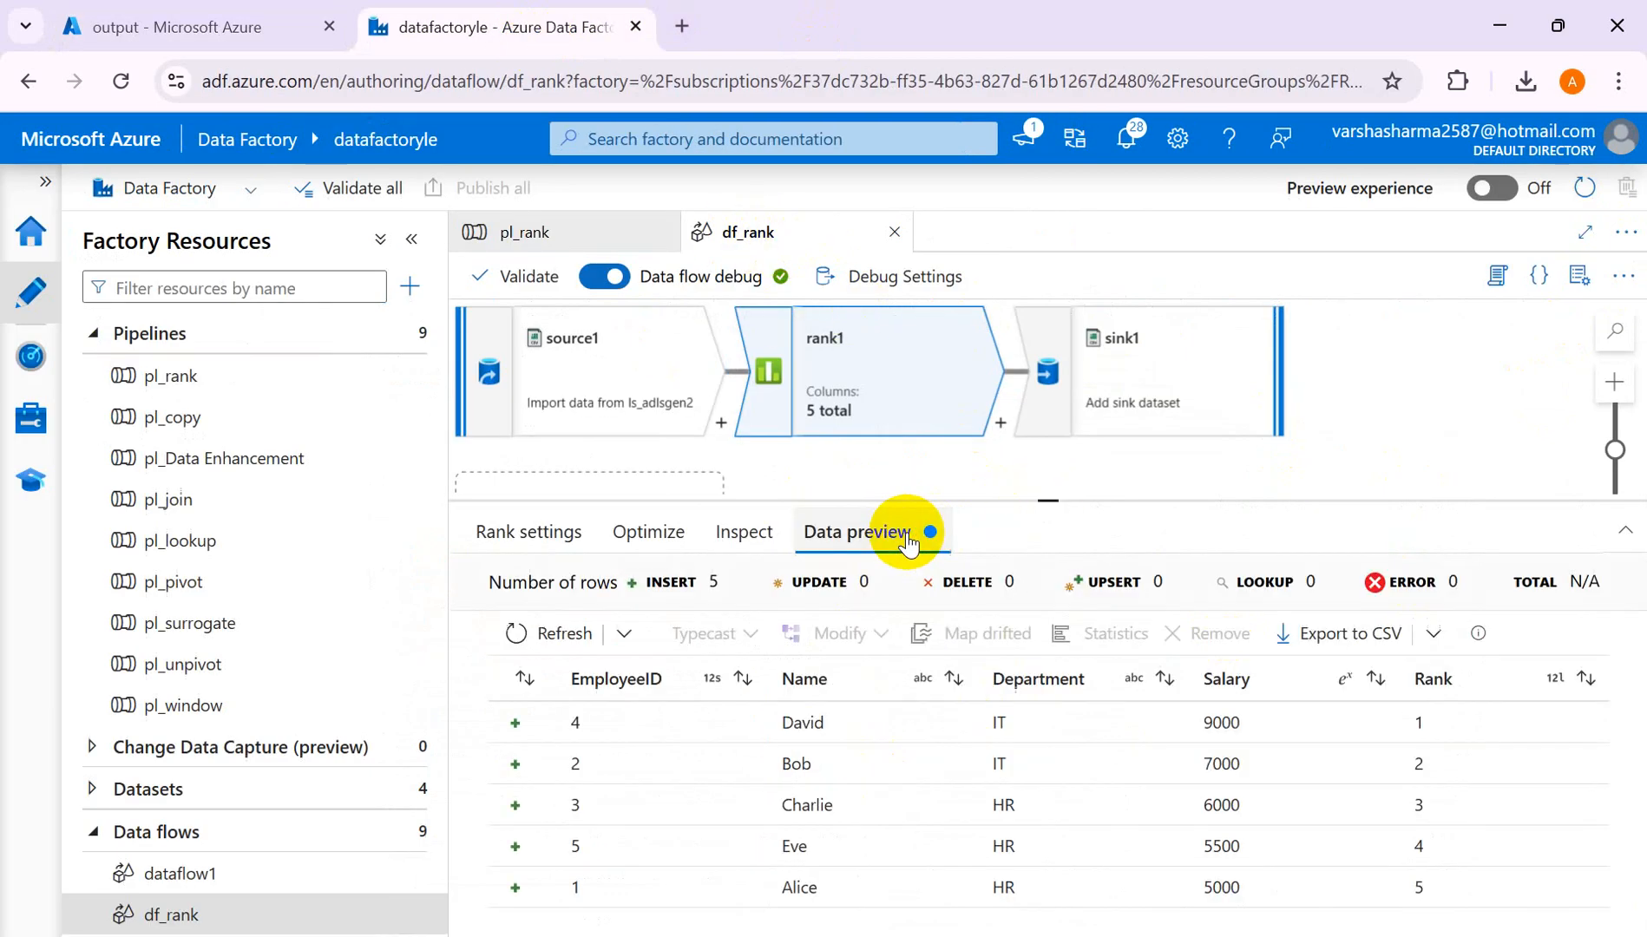
{"action": "left_click", "coordinate": [515, 633]}
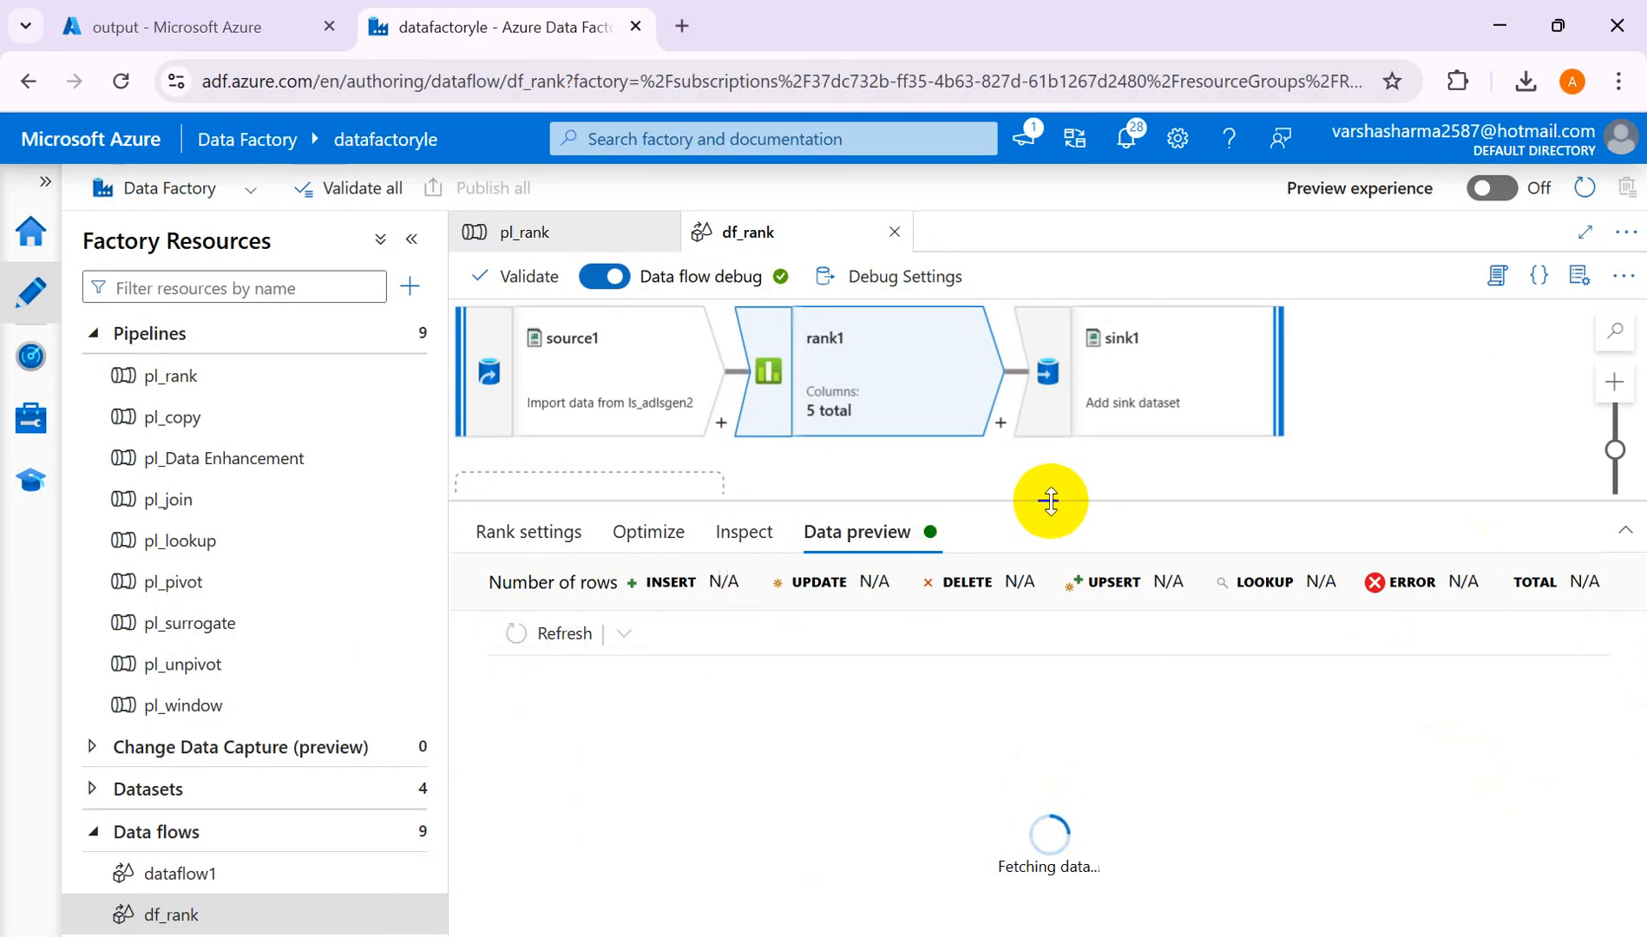
{"action": "left_click_drag", "start_coordinate": [1047, 500], "coordinate": [1062, 405]}
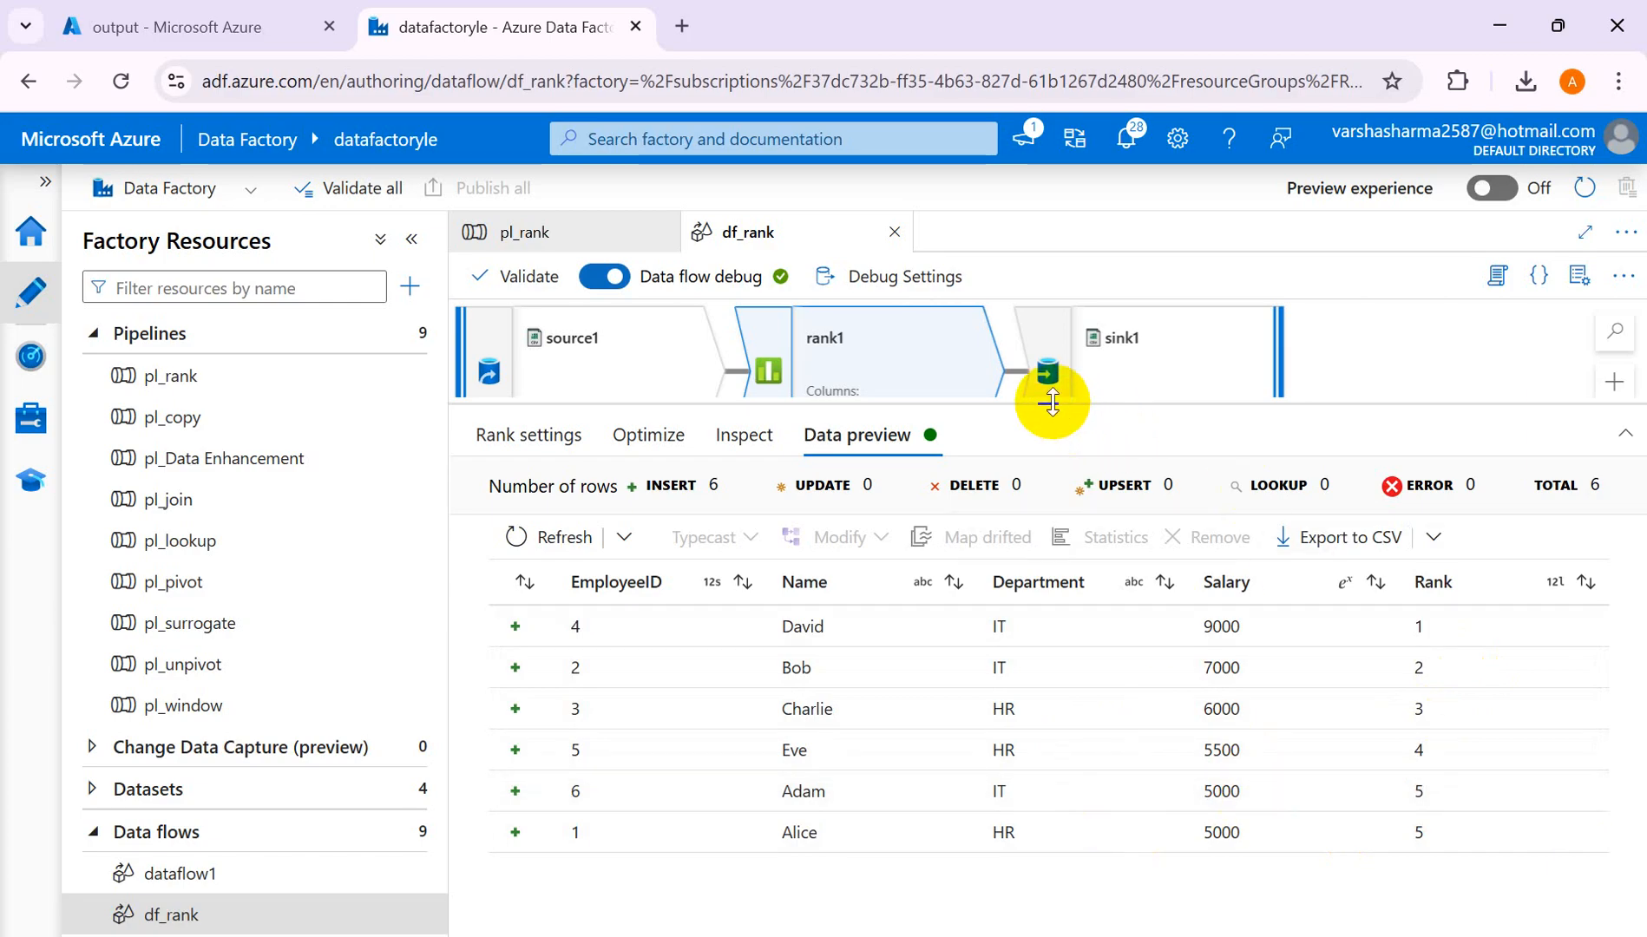
{"action": "left_click_drag", "start_coordinate": [1052, 402], "coordinate": [1059, 577]}
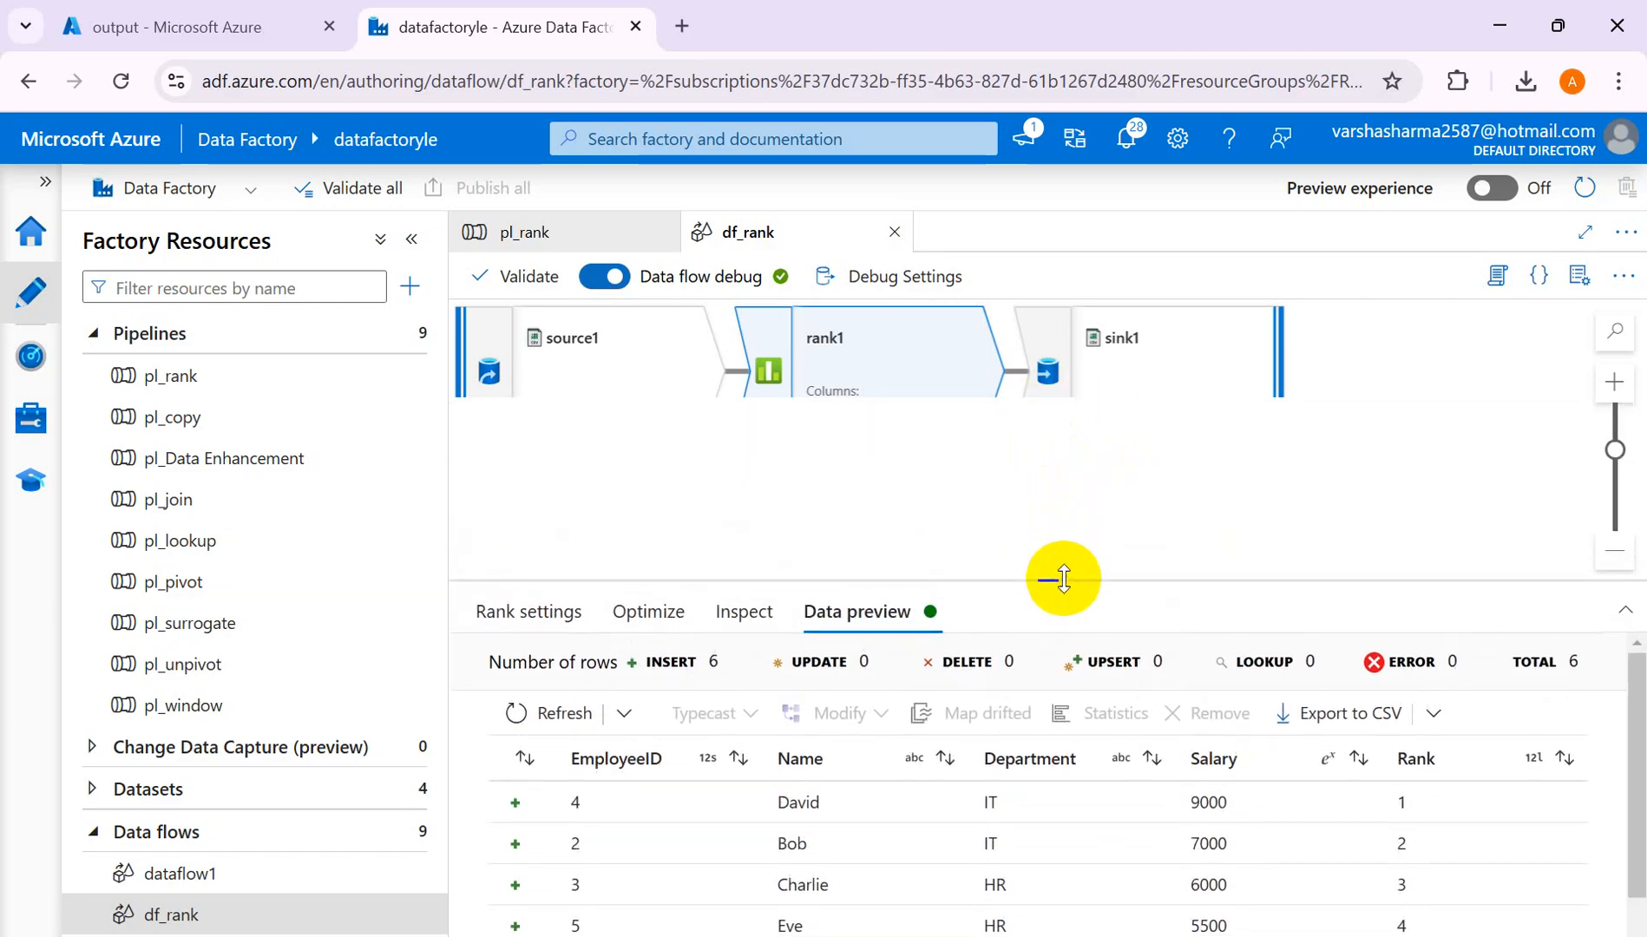
- Read the explanation of rank1's Dense option, then review its data preview, column schema and optimization settings
{"action": "left_click", "coordinate": [521, 615]}
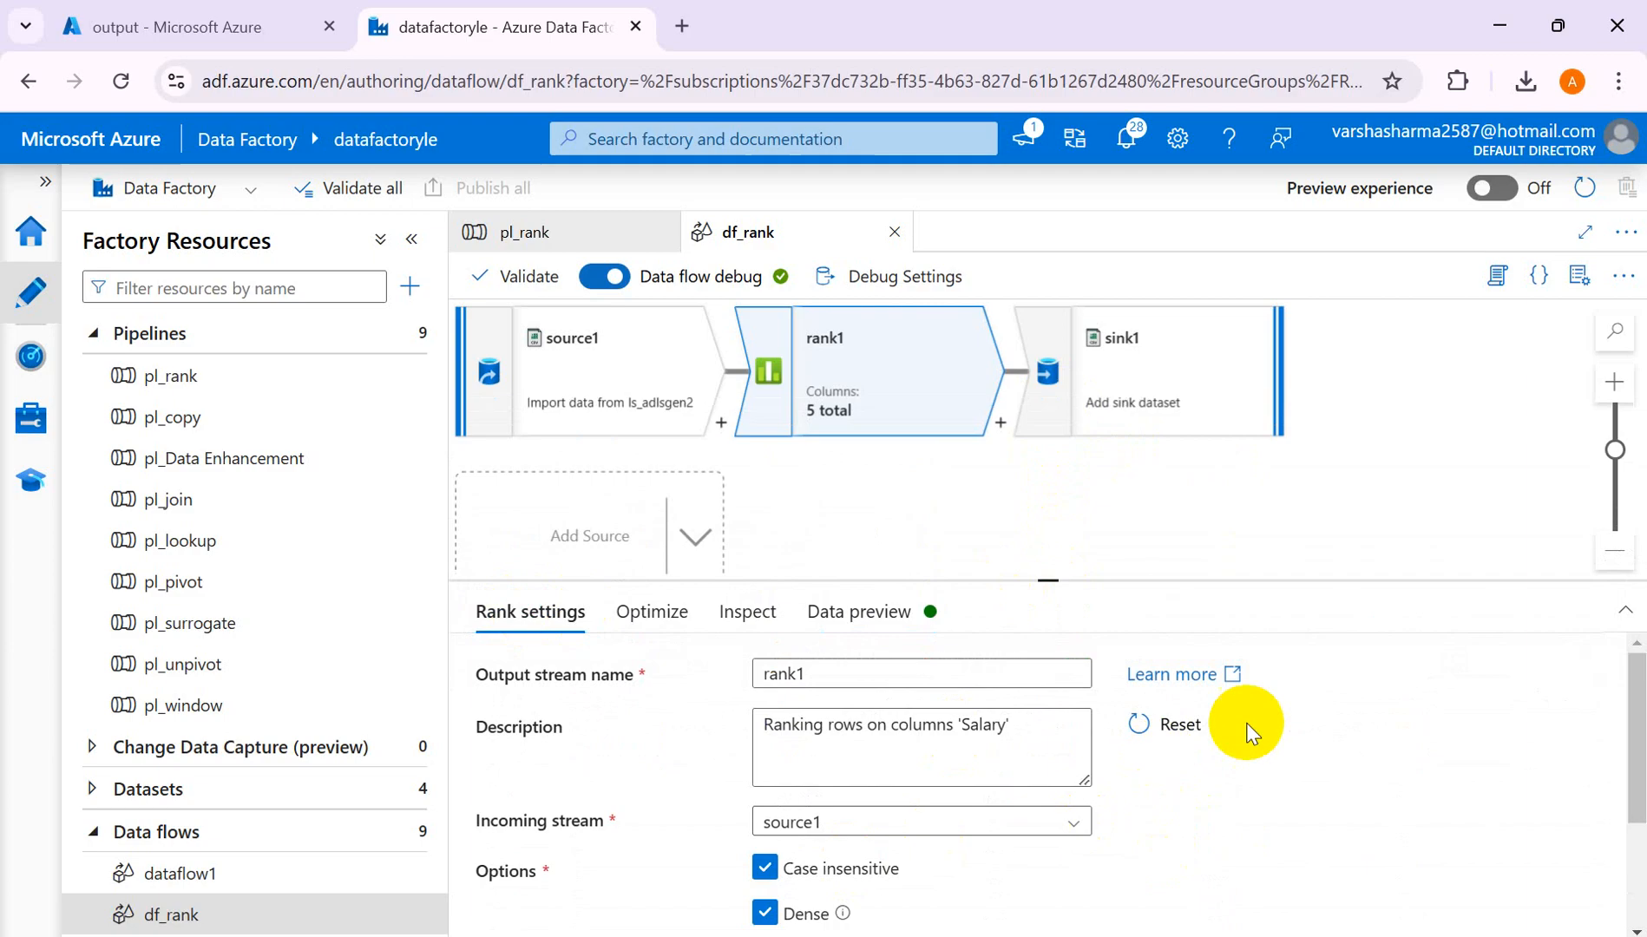
{"action": "left_click_drag", "start_coordinate": [1055, 577], "coordinate": [1047, 439]}
{"action": "mouse_move", "coordinate": [842, 777]}
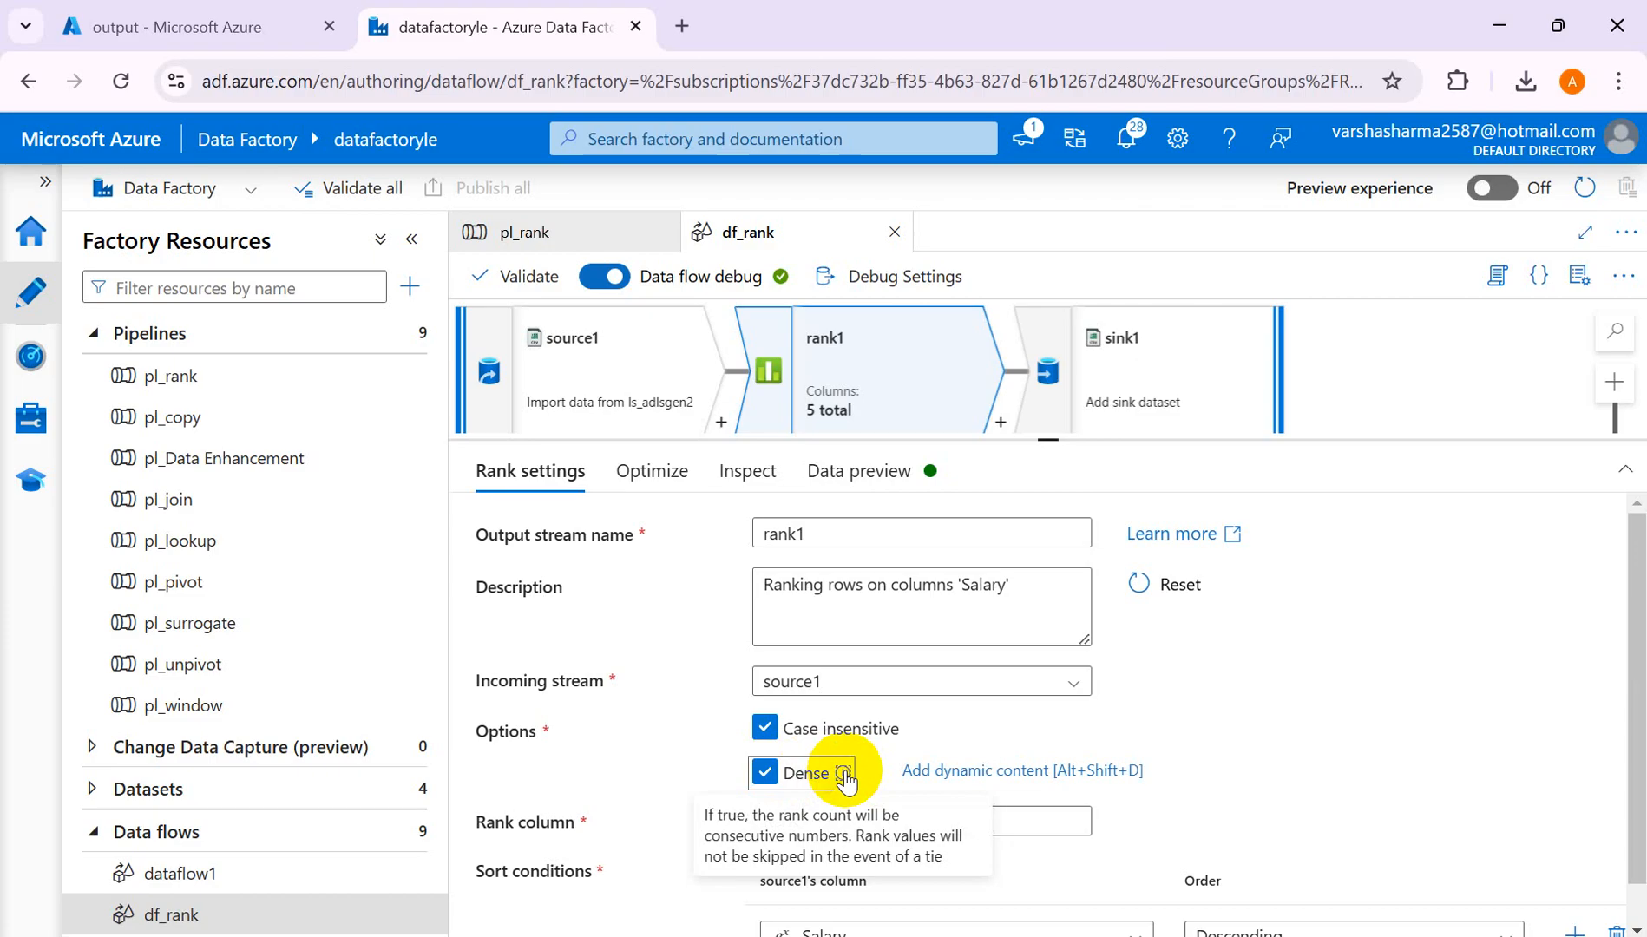
{"action": "left_click", "coordinate": [854, 474]}
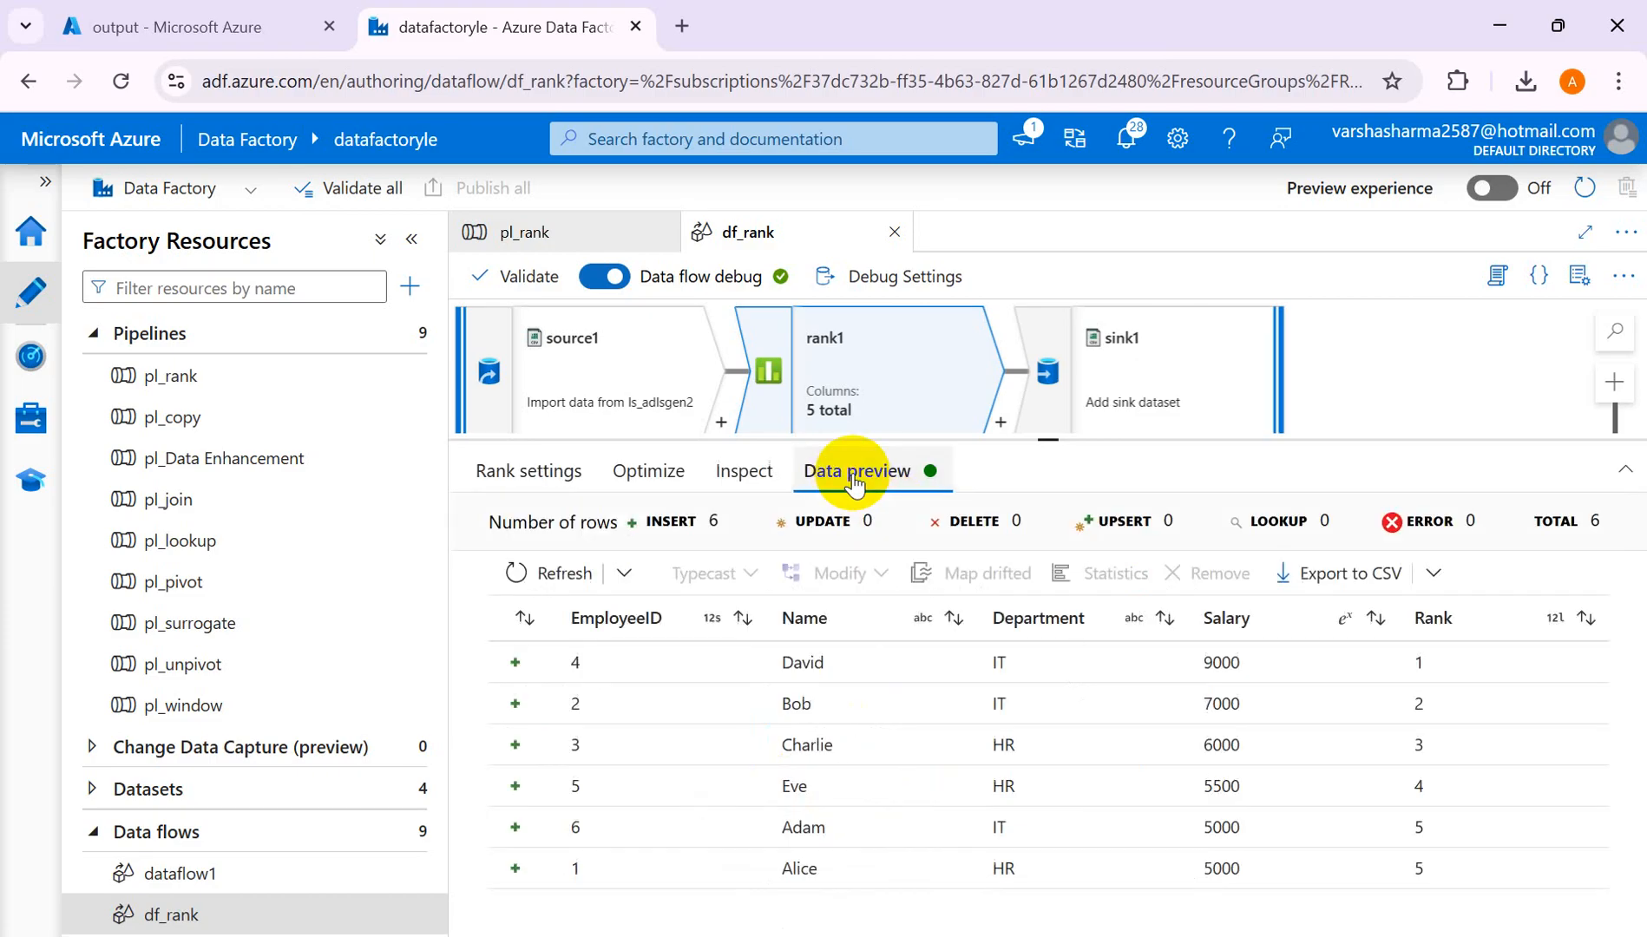
{"action": "left_click", "coordinate": [742, 473]}
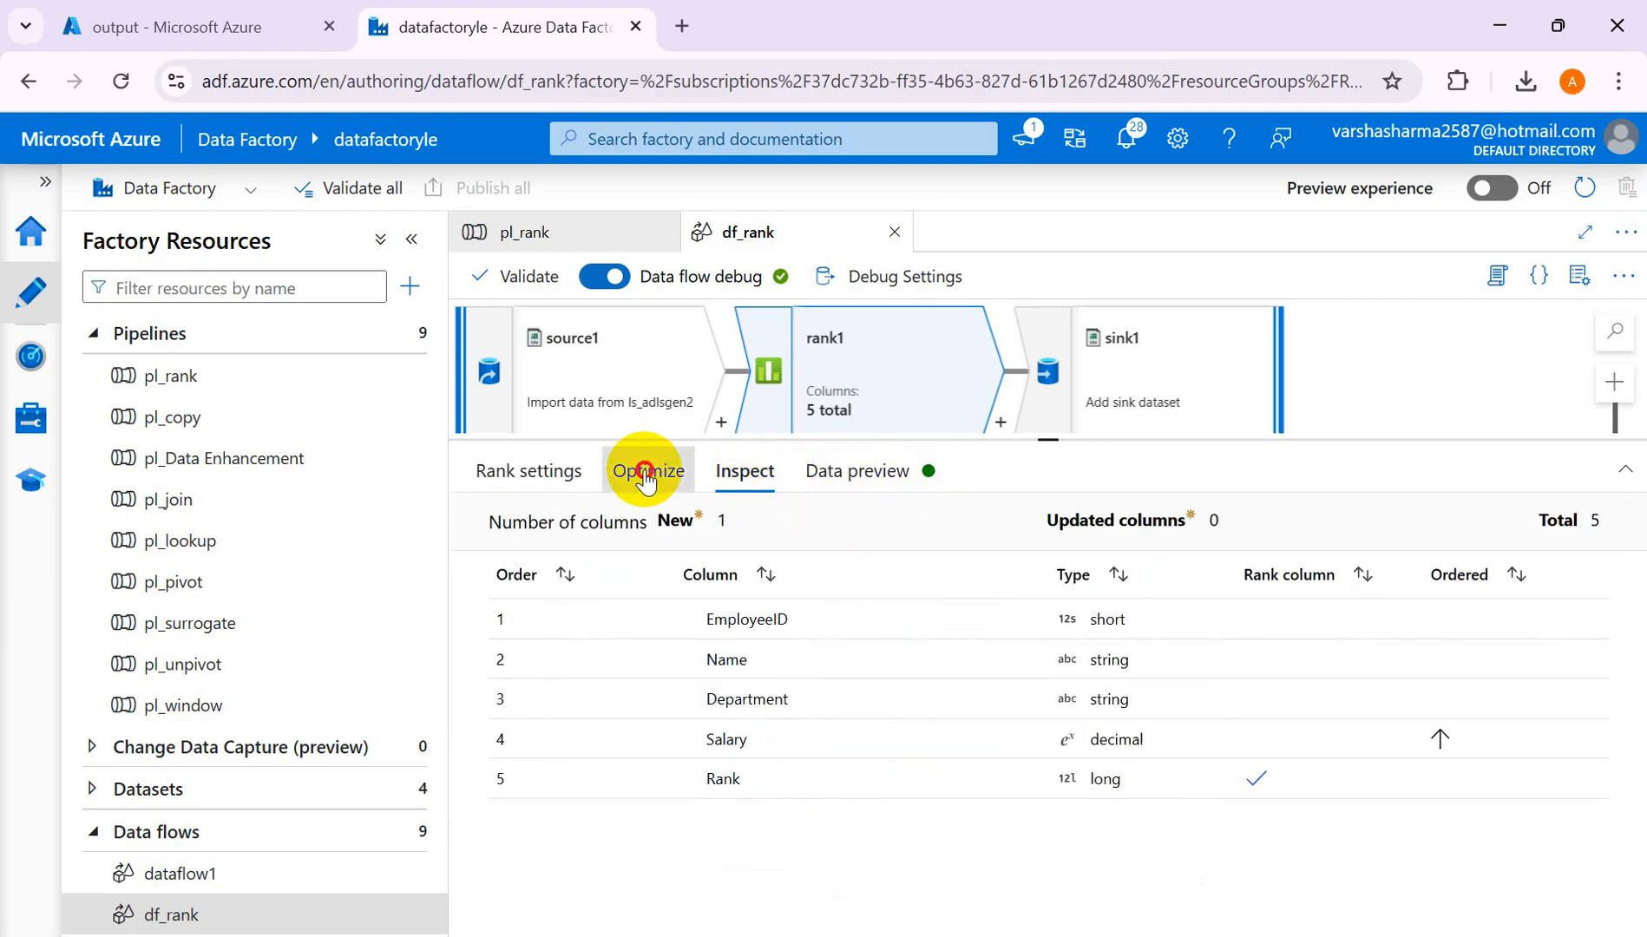
{"action": "left_click", "coordinate": [644, 472]}
{"action": "left_click", "coordinate": [531, 471]}
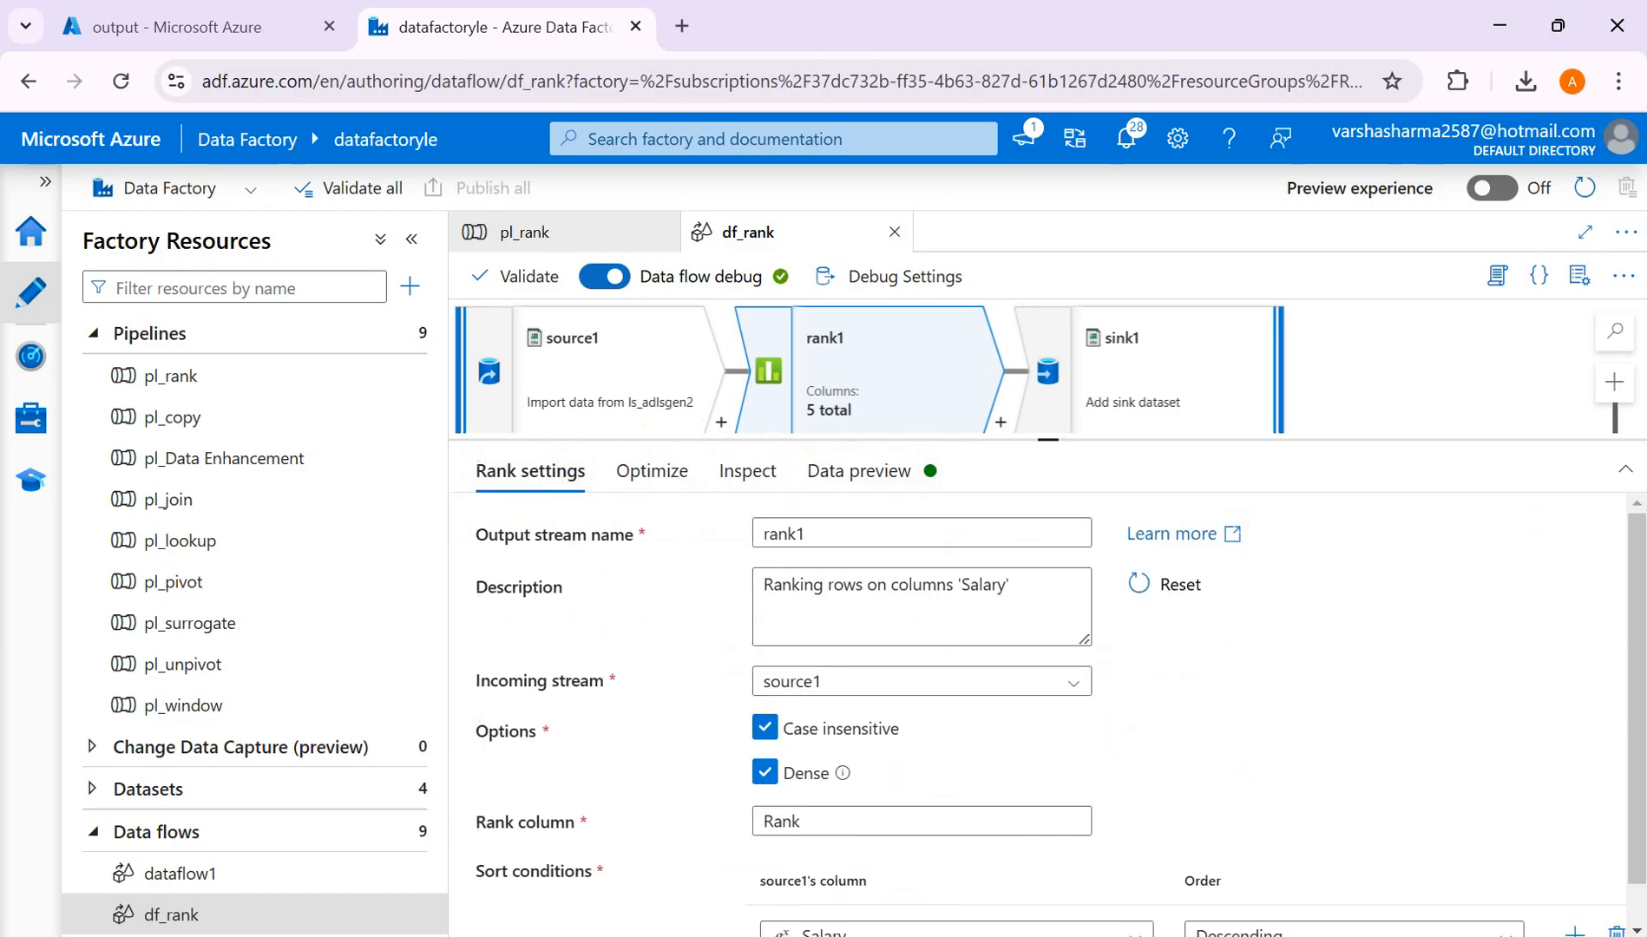
- Switch to the Rank document in Word, read the Window Transformation and sink instructions, and return to Data Factory
{"action": "right_click", "coordinate": [951, 936]}
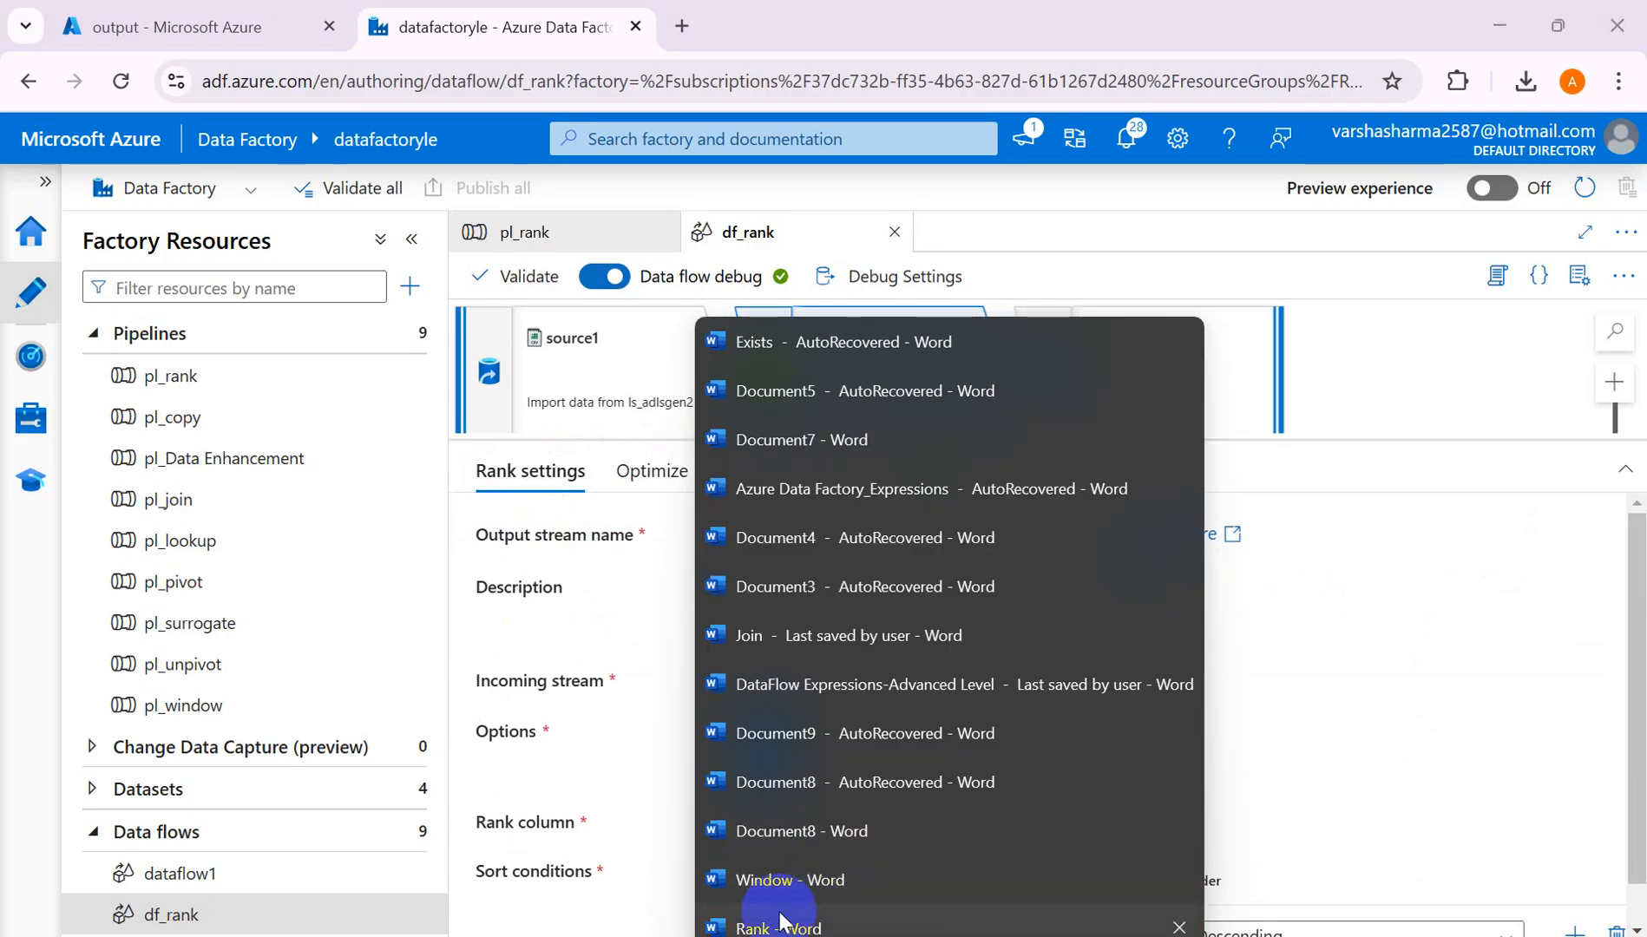
{"action": "left_click", "coordinate": [772, 929]}
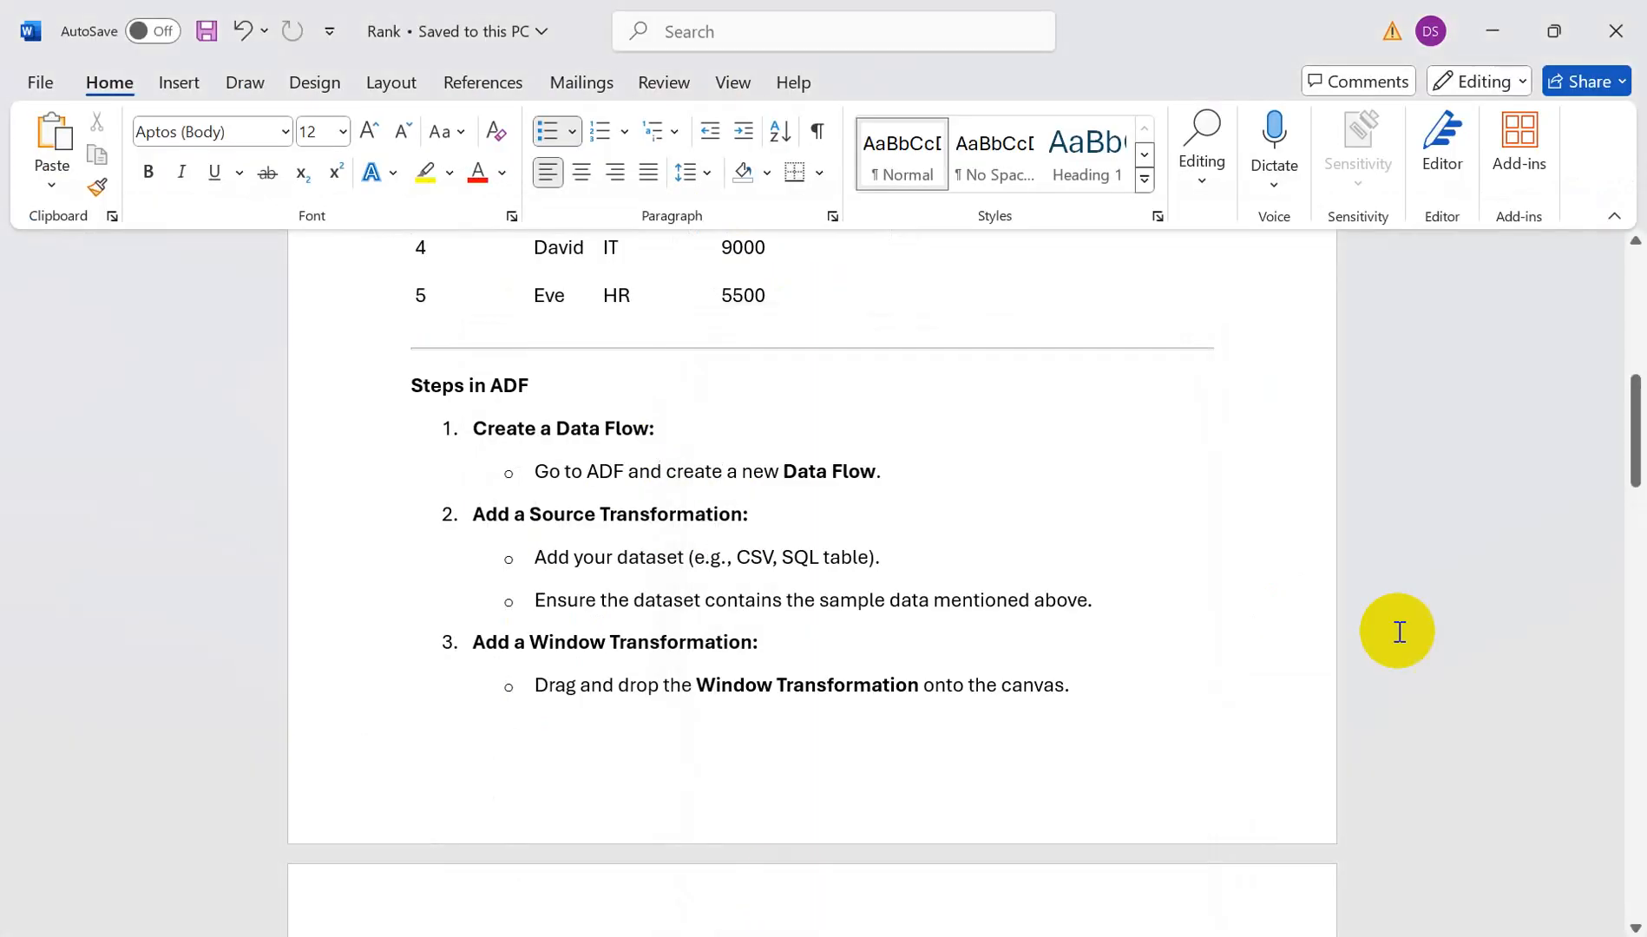
{"action": "left_click_drag", "start_coordinate": [1638, 448], "coordinate": [1612, 527]}
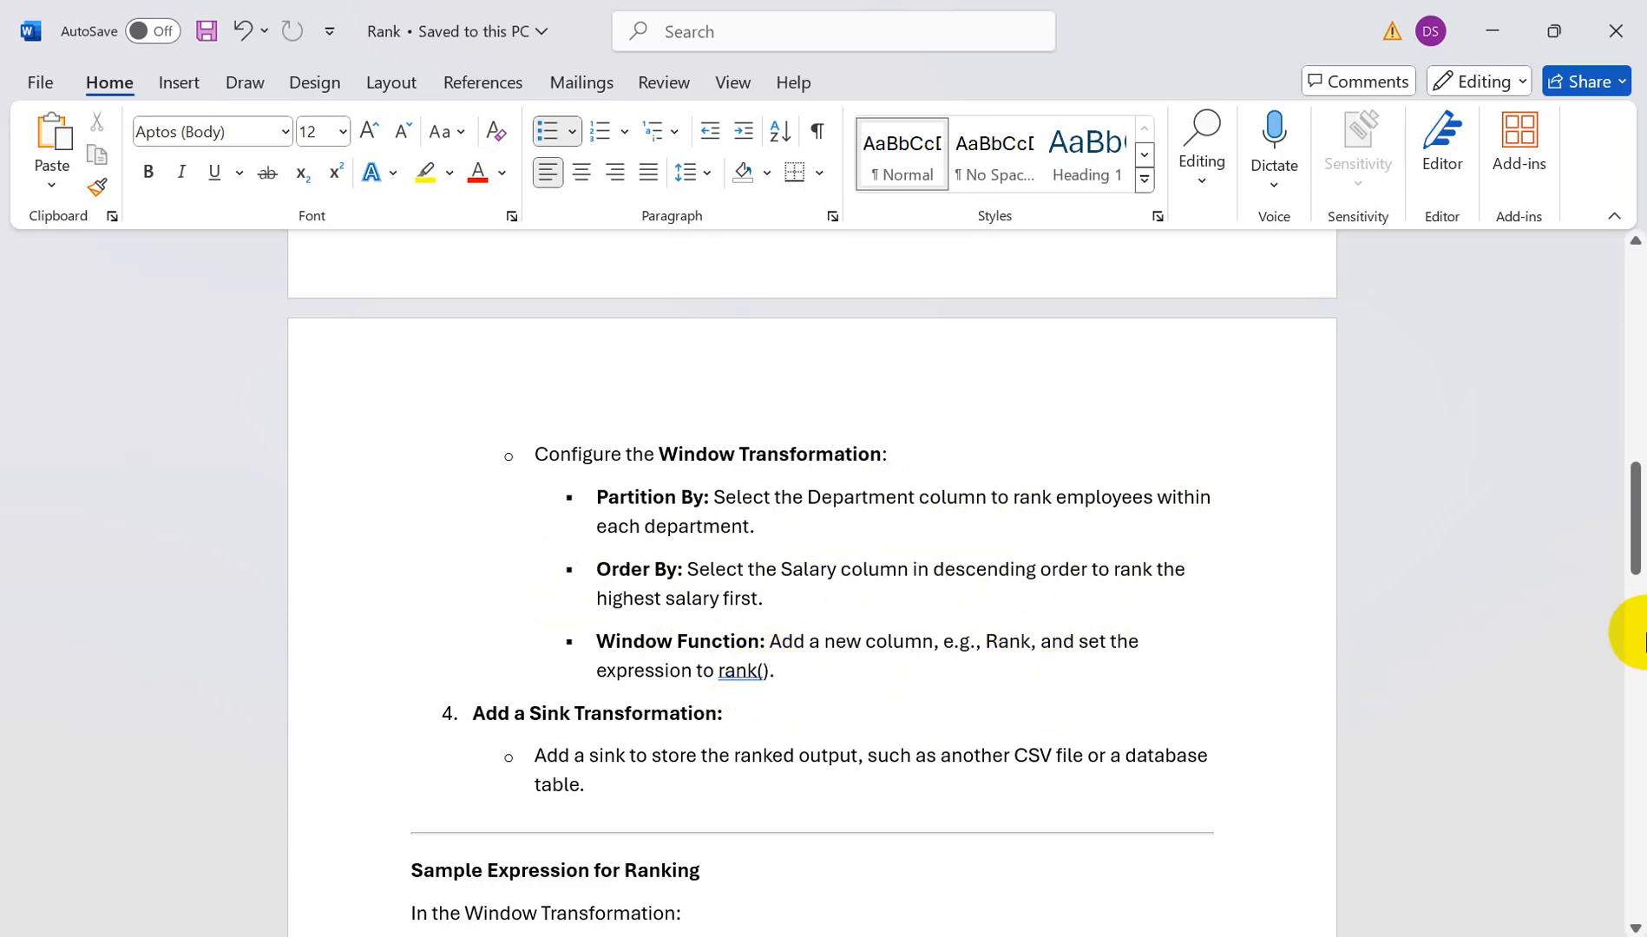
{"action": "left_click_drag", "start_coordinate": [1635, 558], "coordinate": [1638, 560]}
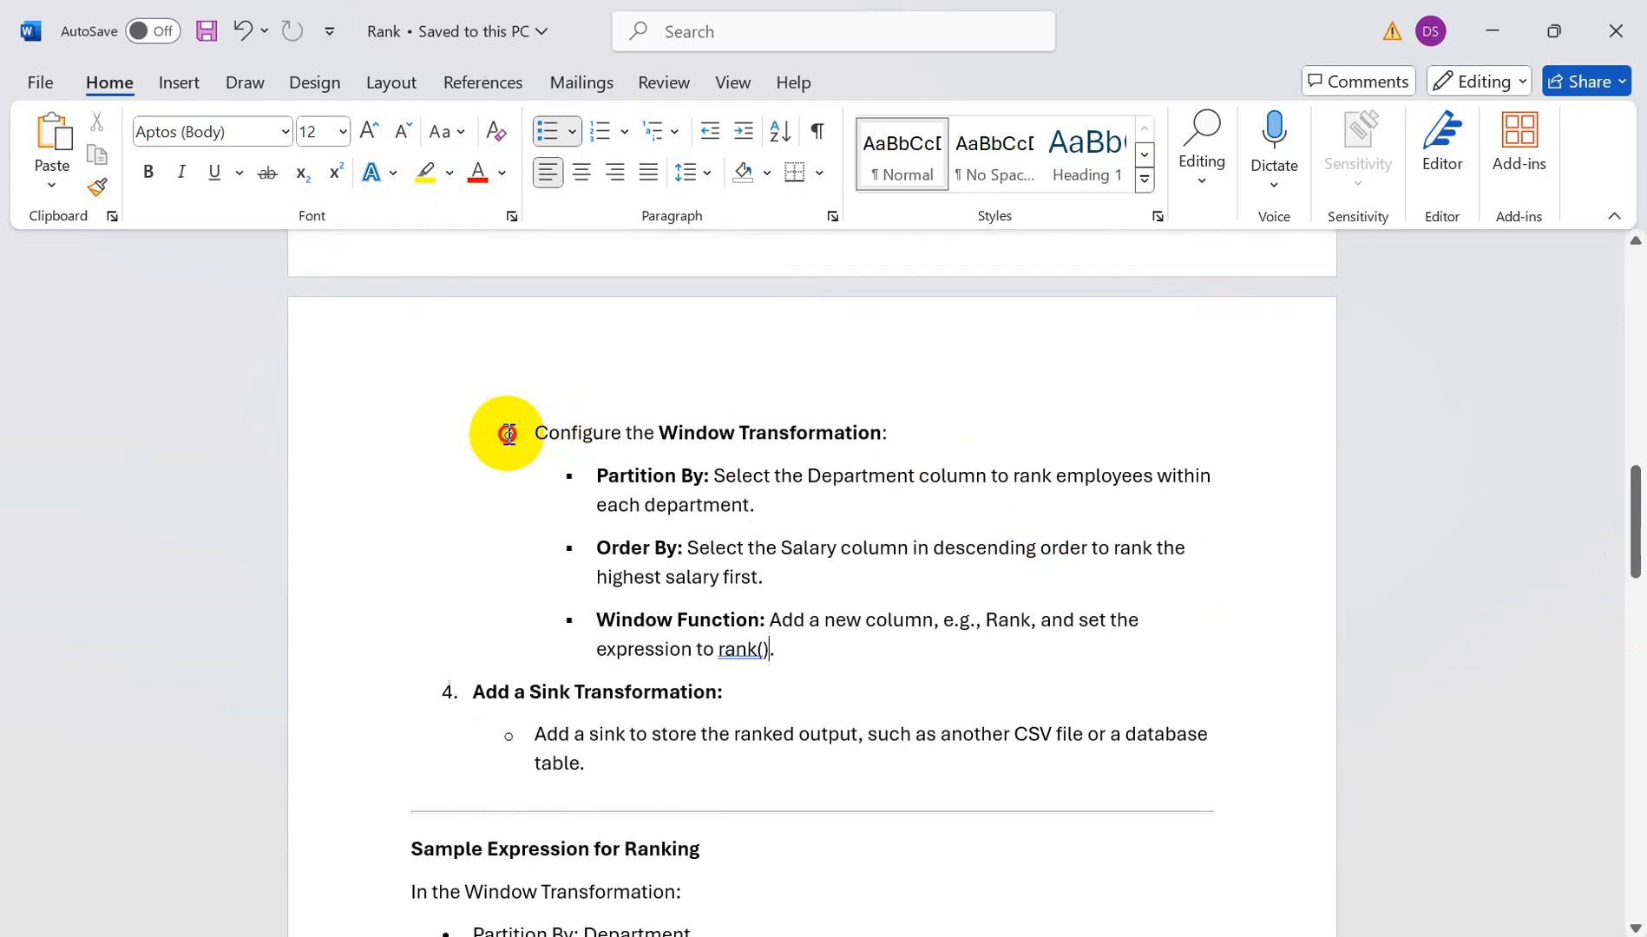
{"action": "left_click_drag", "start_coordinate": [508, 433], "coordinate": [520, 495]}
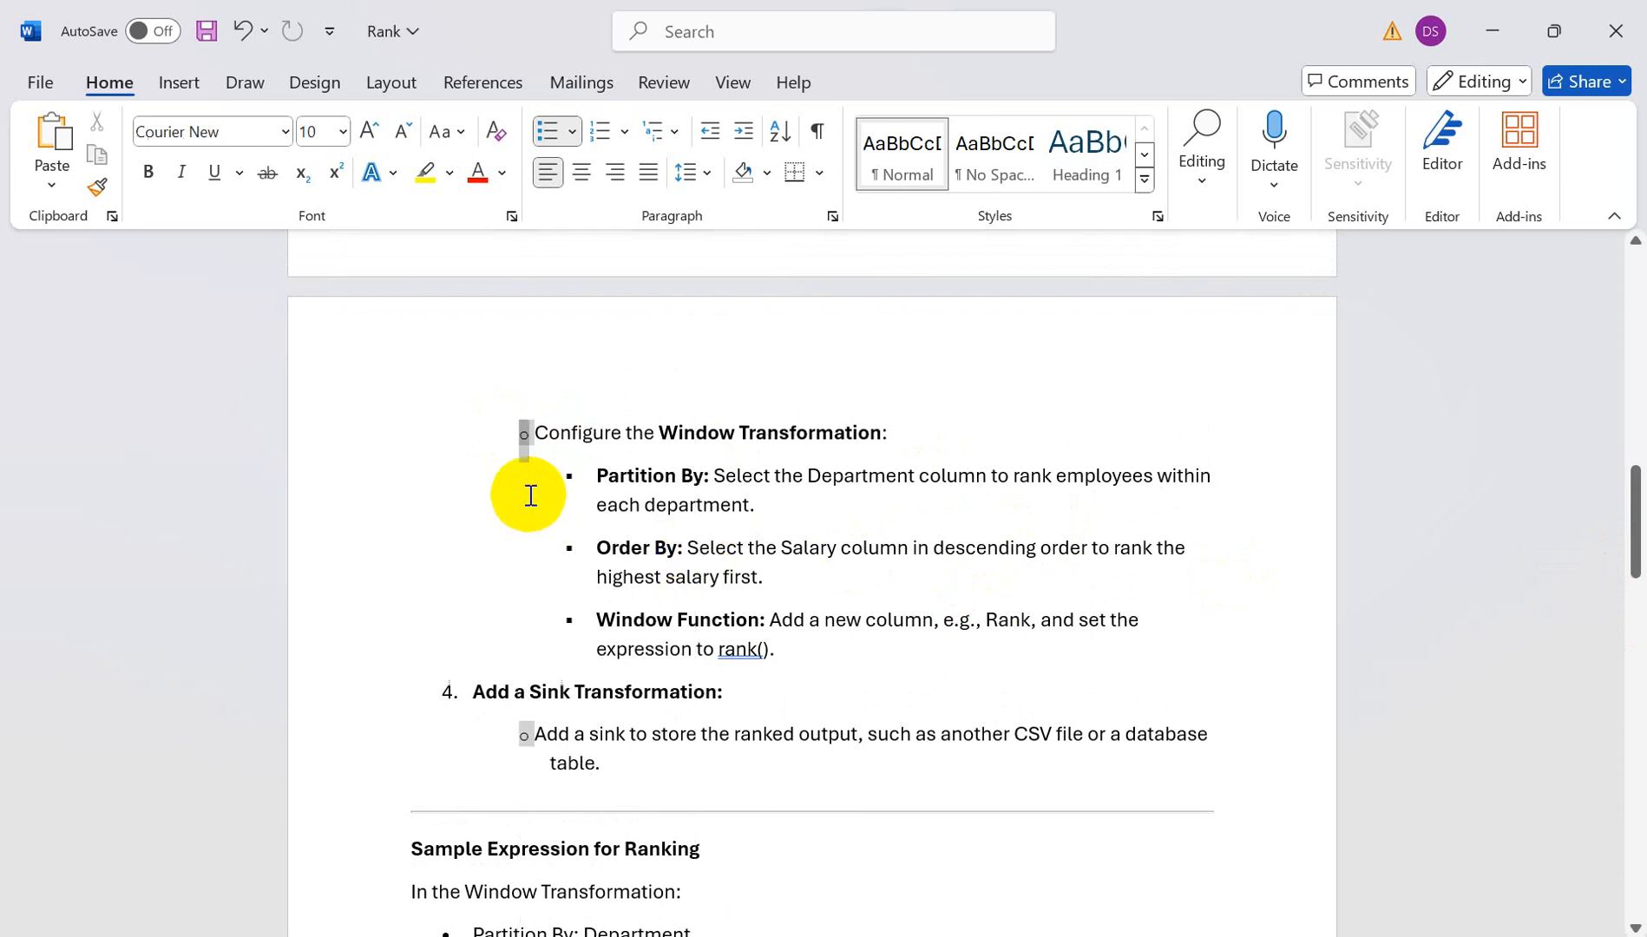
{"action": "left_click", "coordinate": [778, 432]}
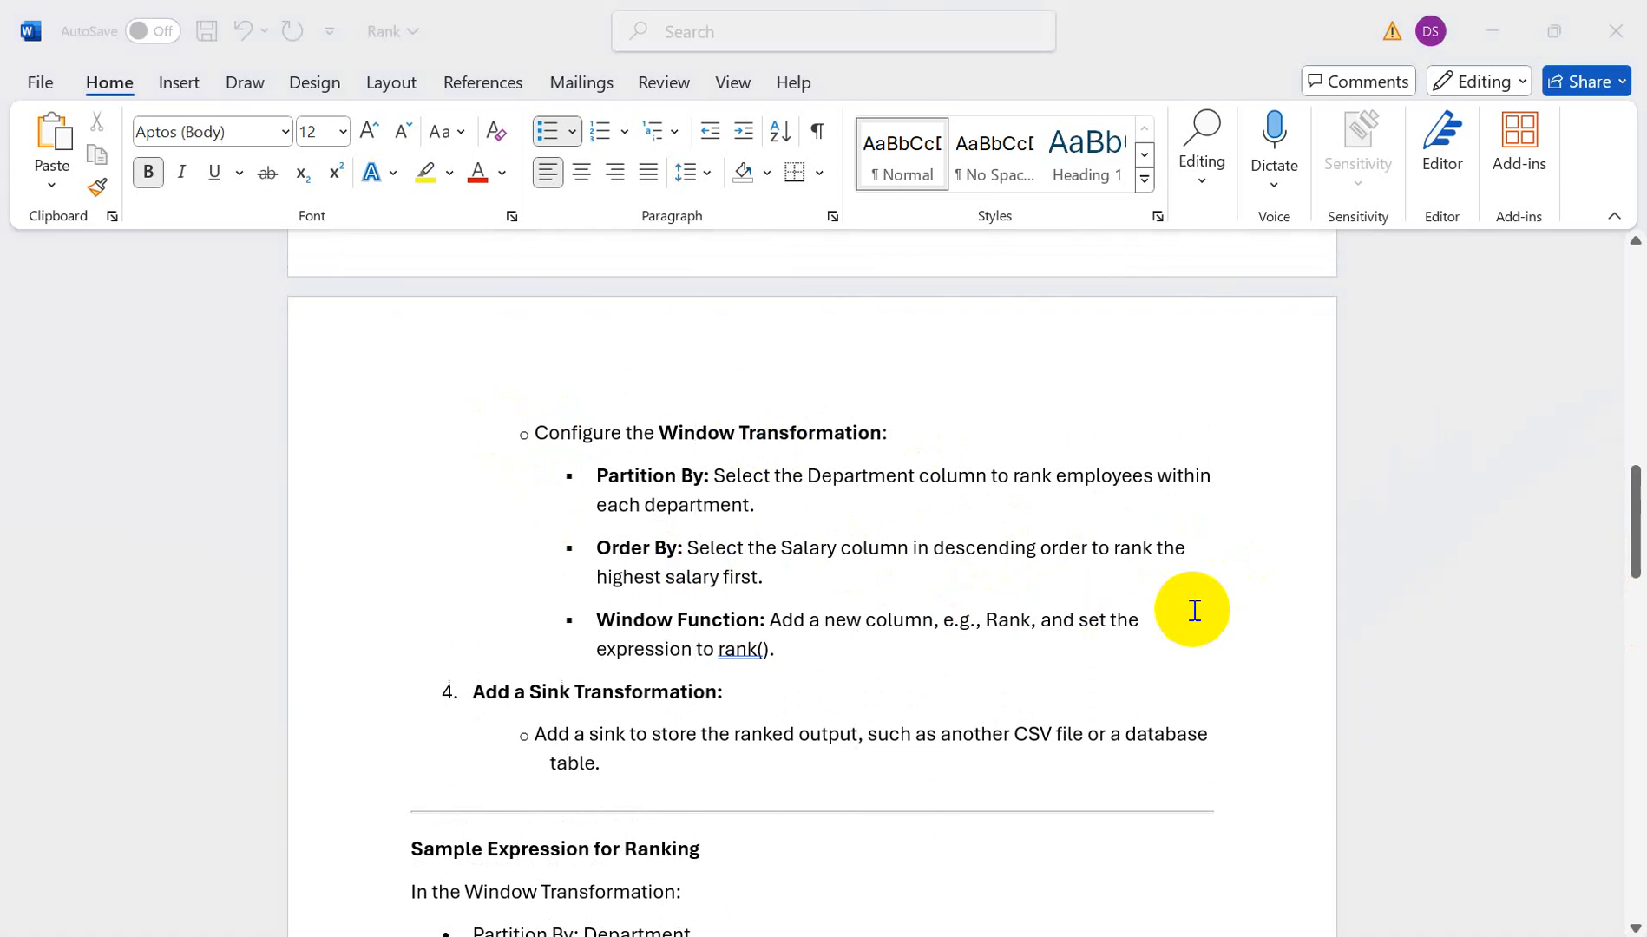
{"action": "key", "text": "alt+Tab"}
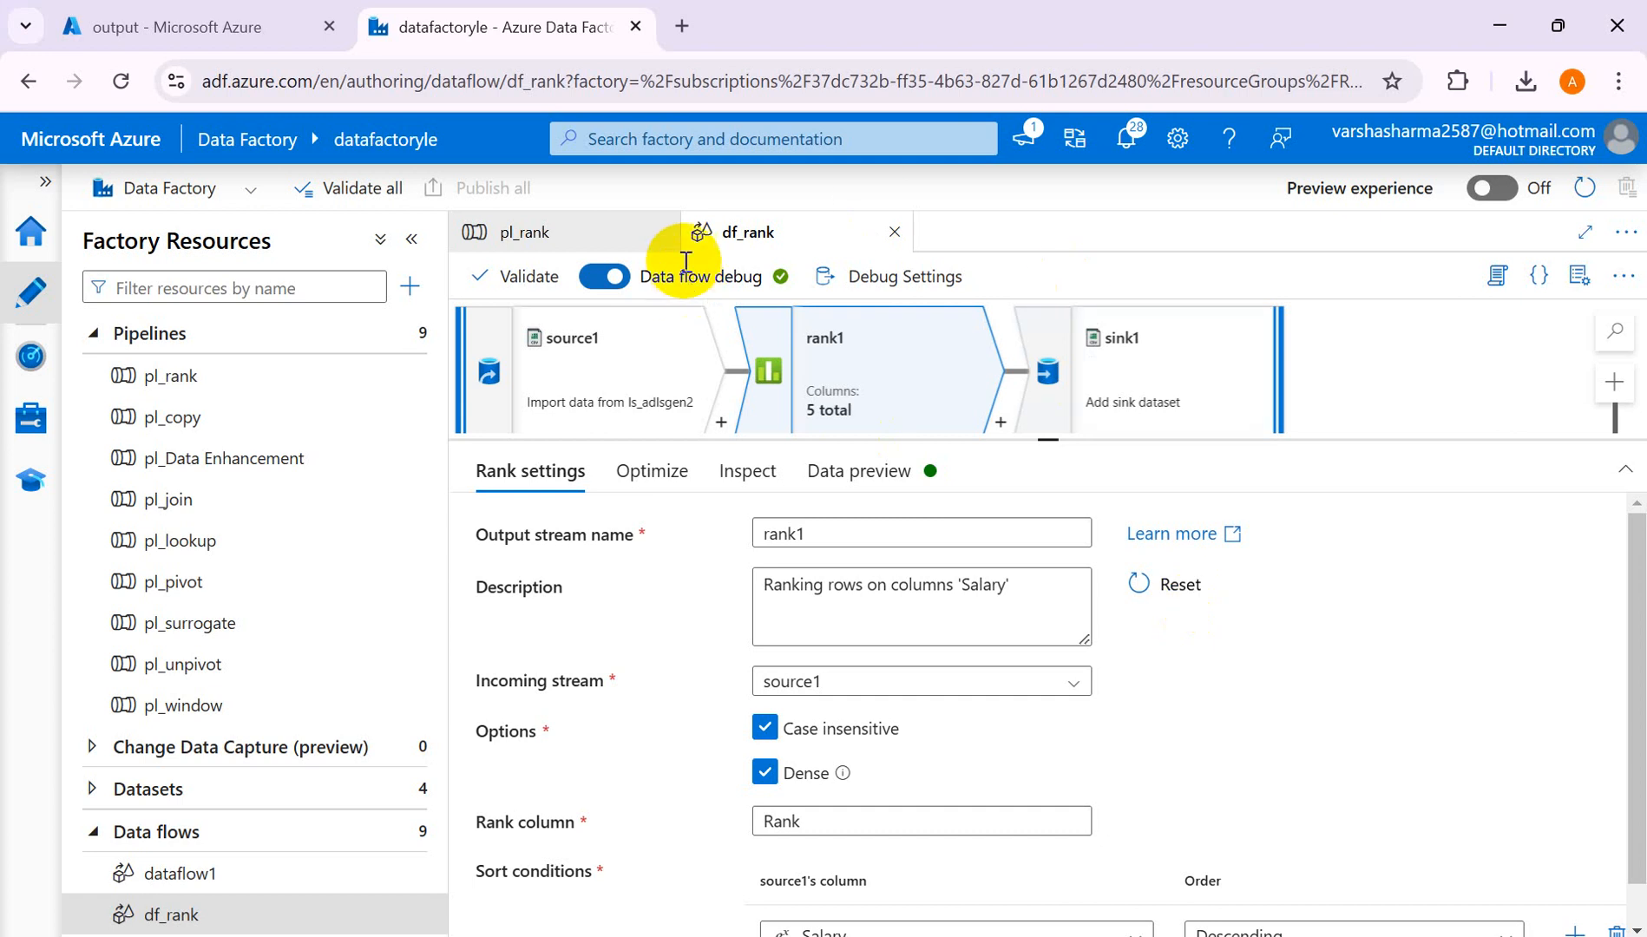